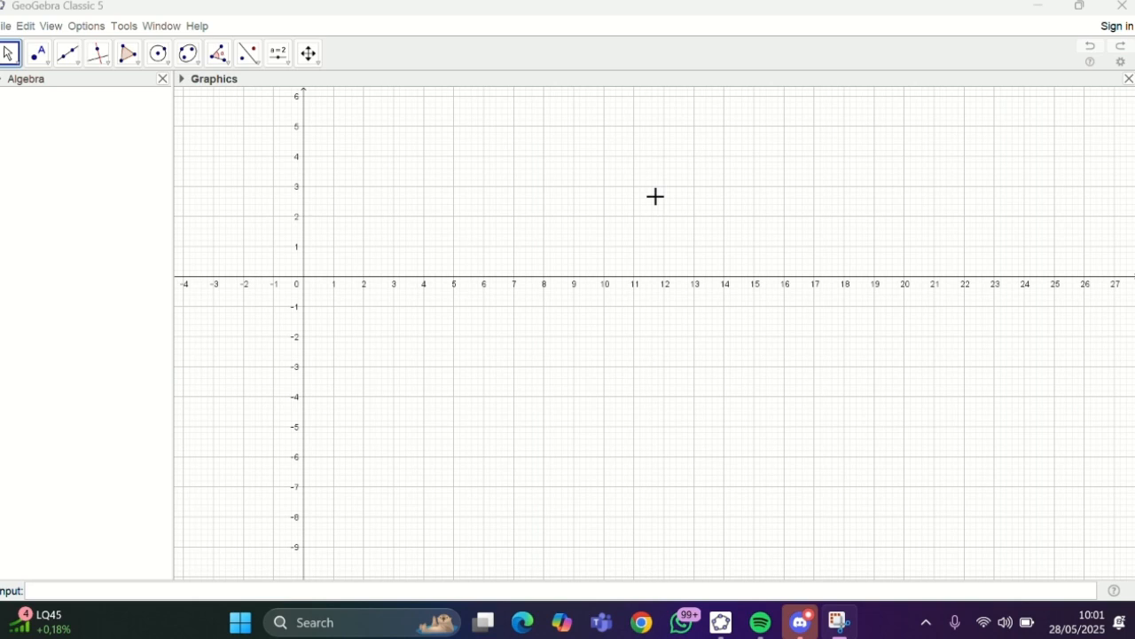
Step: Show the 3D Graphics view beside the 2D one and widen it to cover more than half the window
click(50, 27)
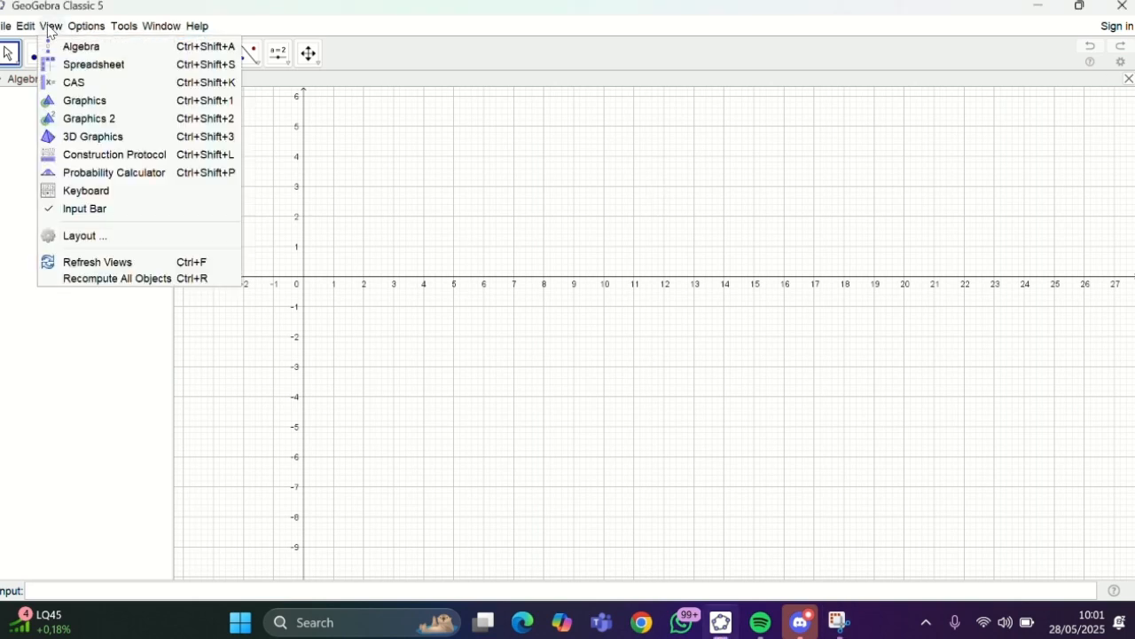
click(82, 138)
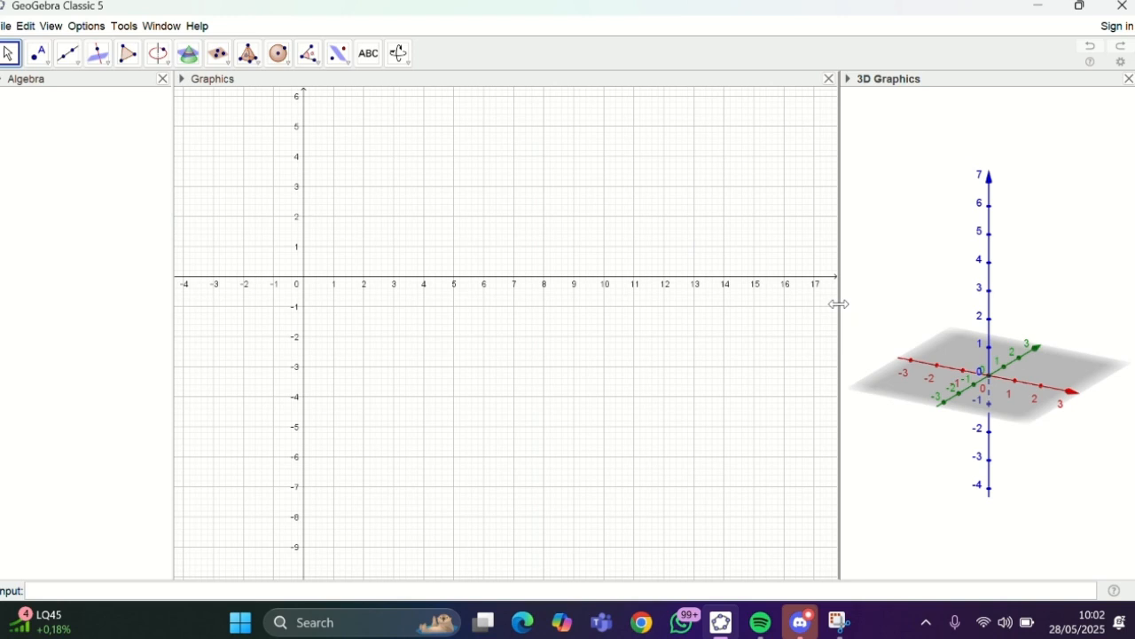
drag(839, 304, 515, 304)
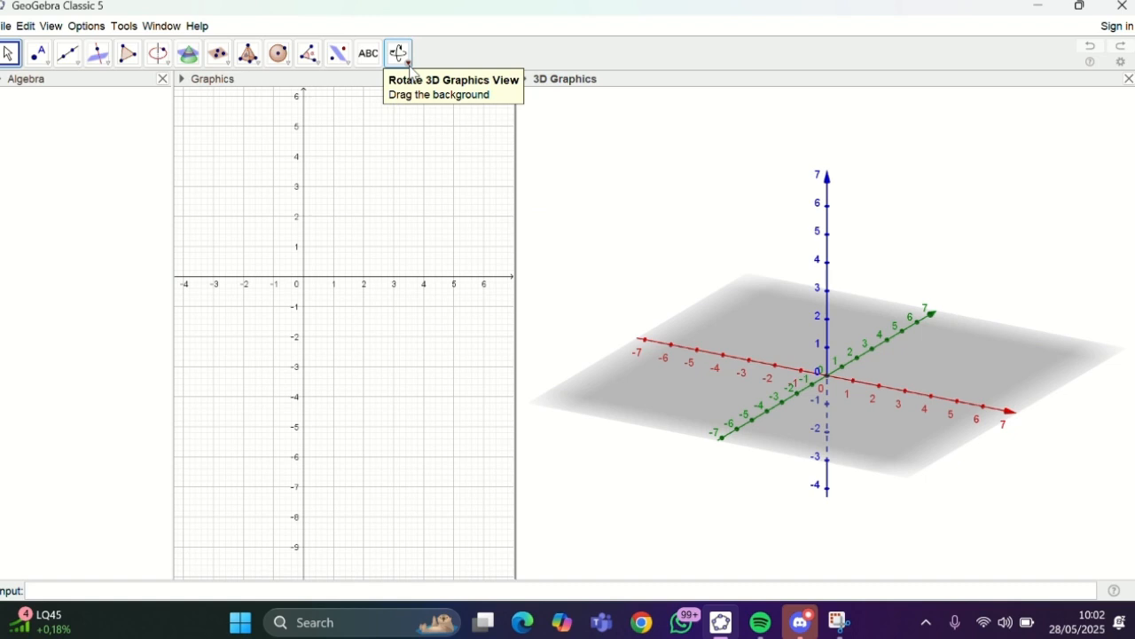
Step: Shift the 3D coordinate system away from the view's centre and rotate it until the x-axis runs almost horizontally
click(410, 67)
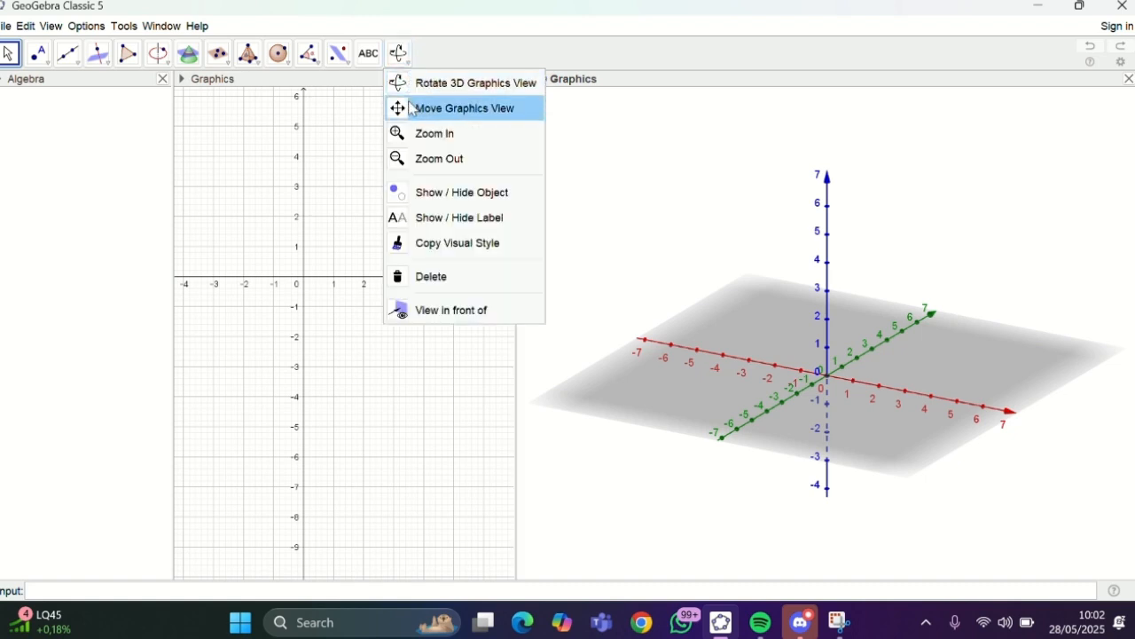
click(411, 107)
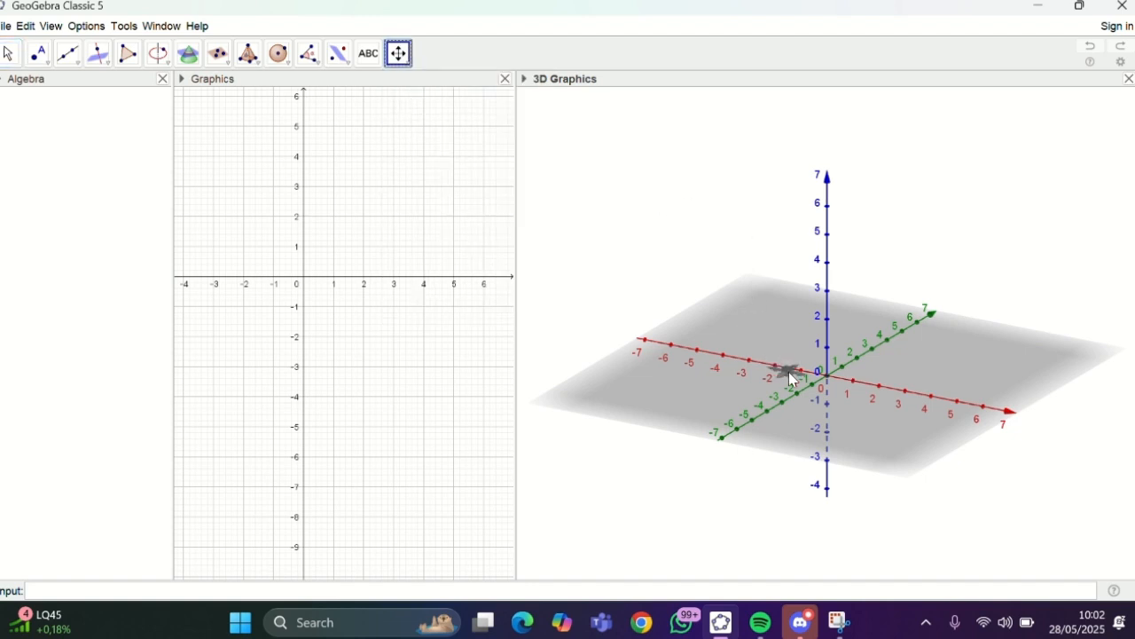
drag(806, 346, 726, 261)
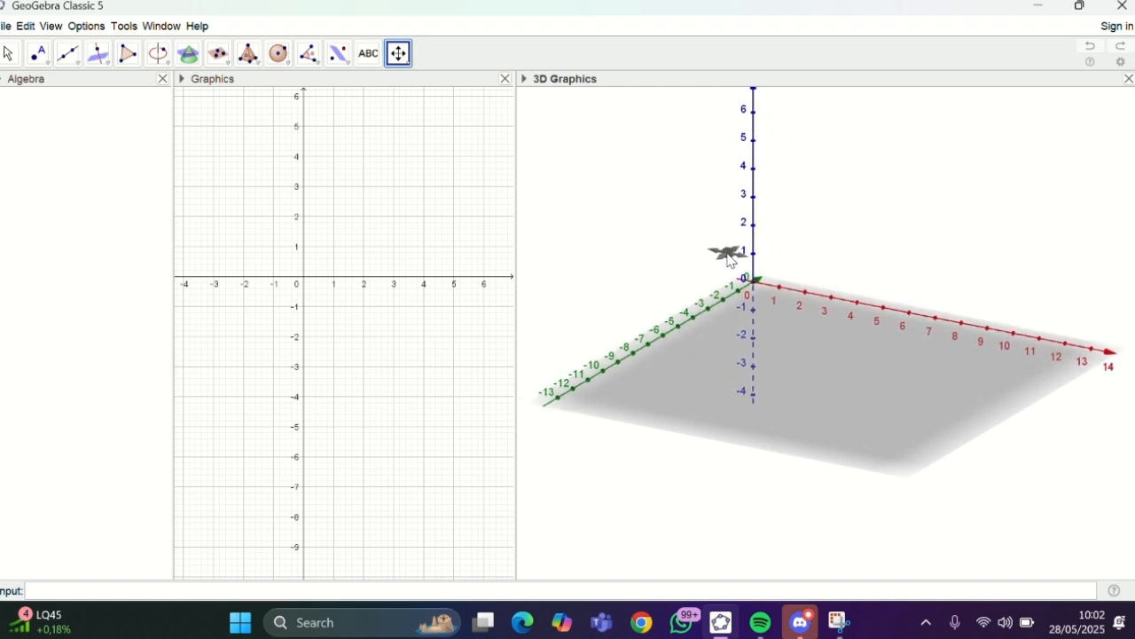
drag(725, 256, 727, 260)
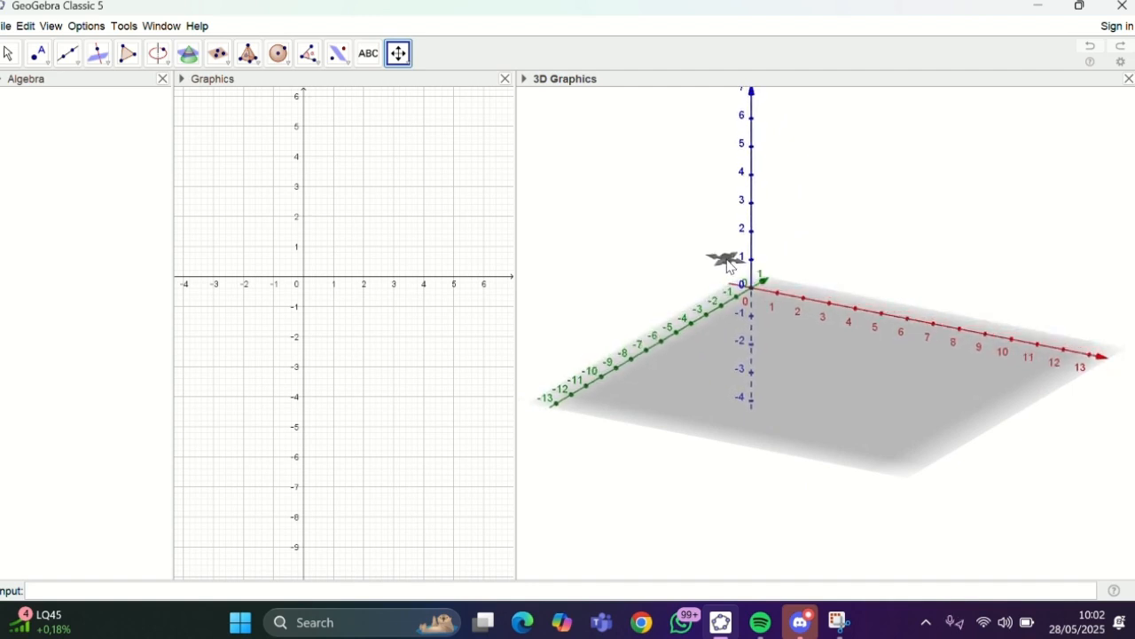
click(398, 53)
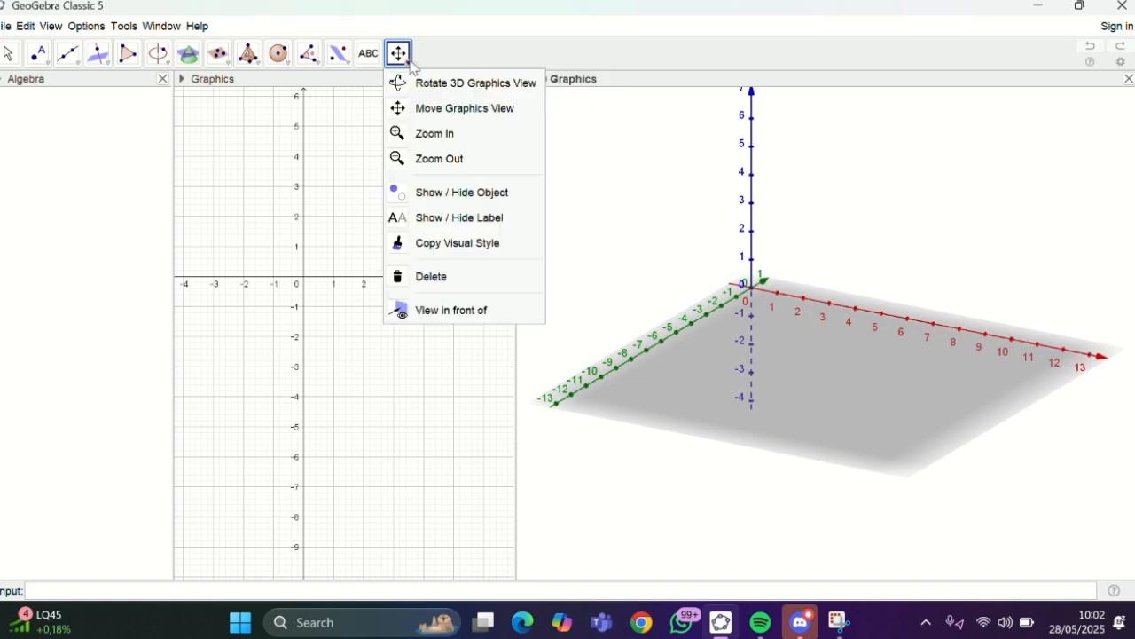
click(417, 84)
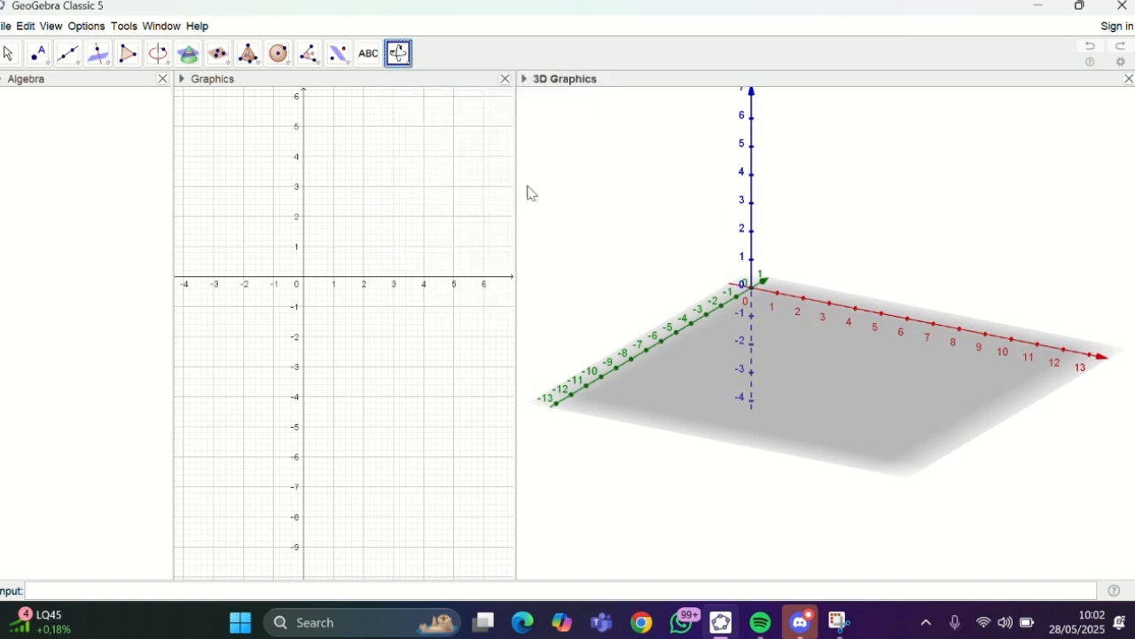
mouse_move(633, 228)
mouse_down()
mouse_move(623, 229)
mouse_move(654, 228)
mouse_up()
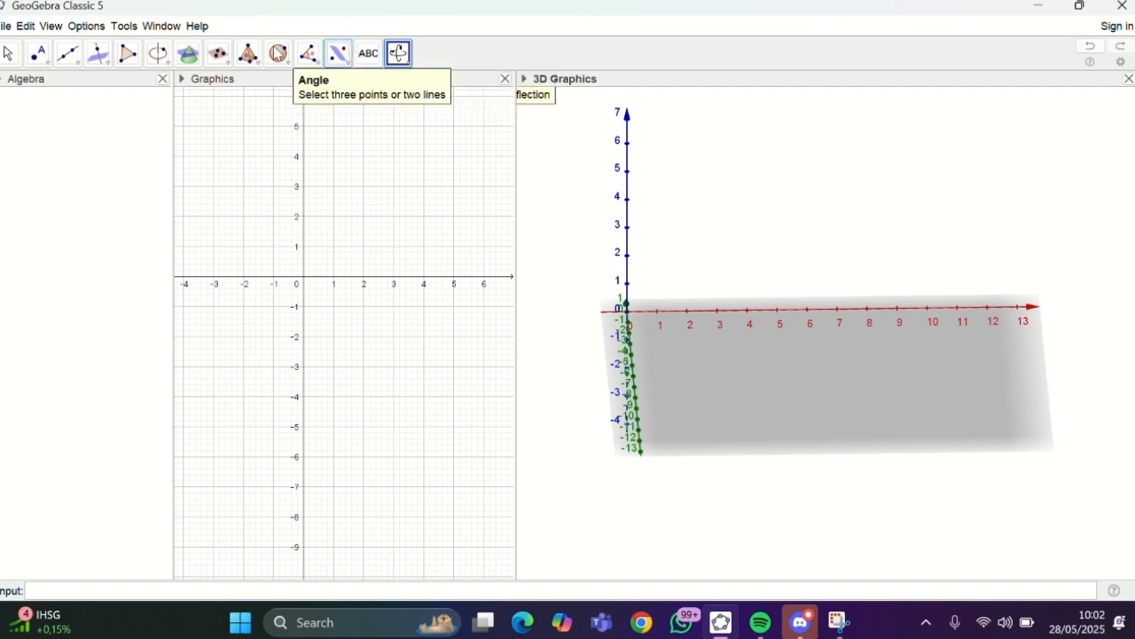
Step: Place a point at the origin (0, 0) of the 2D graph
click(8, 53)
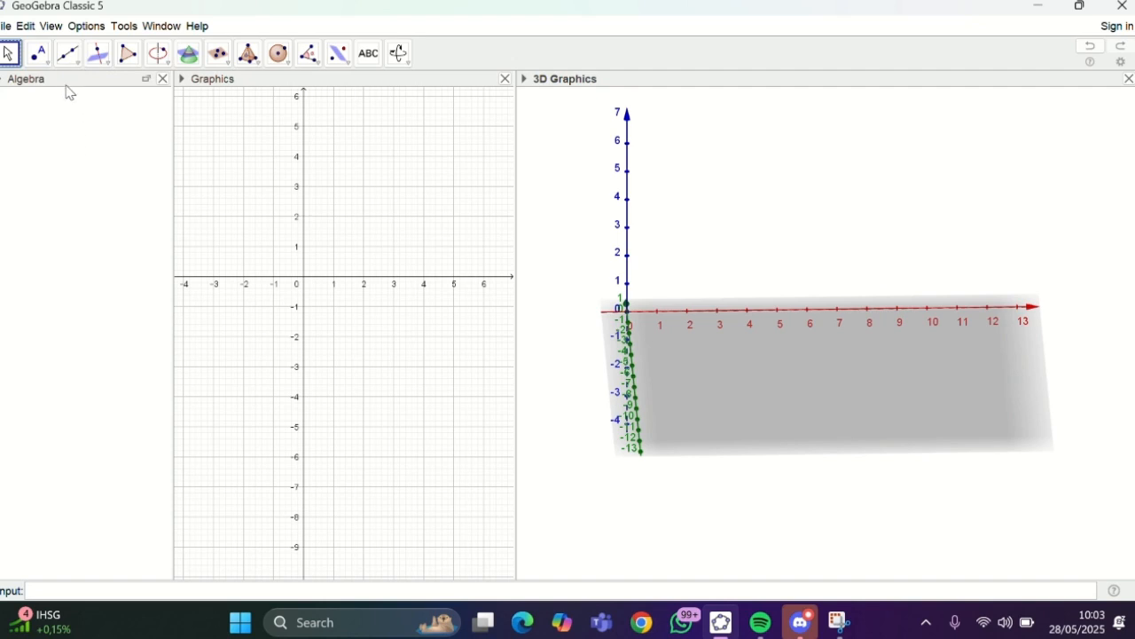
click(44, 62)
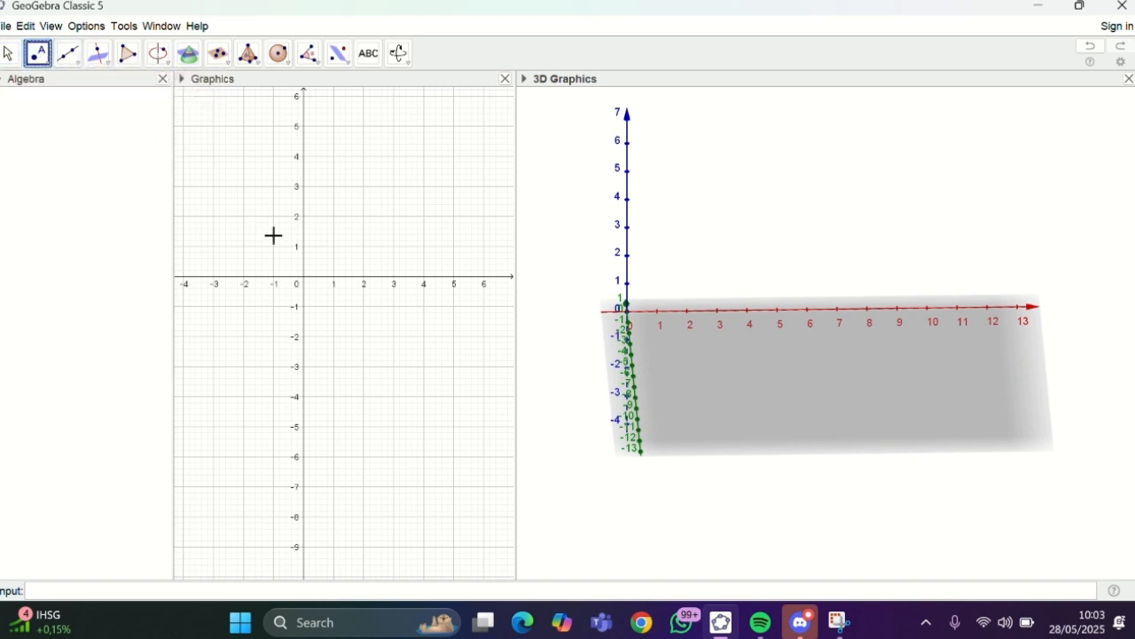
click(303, 279)
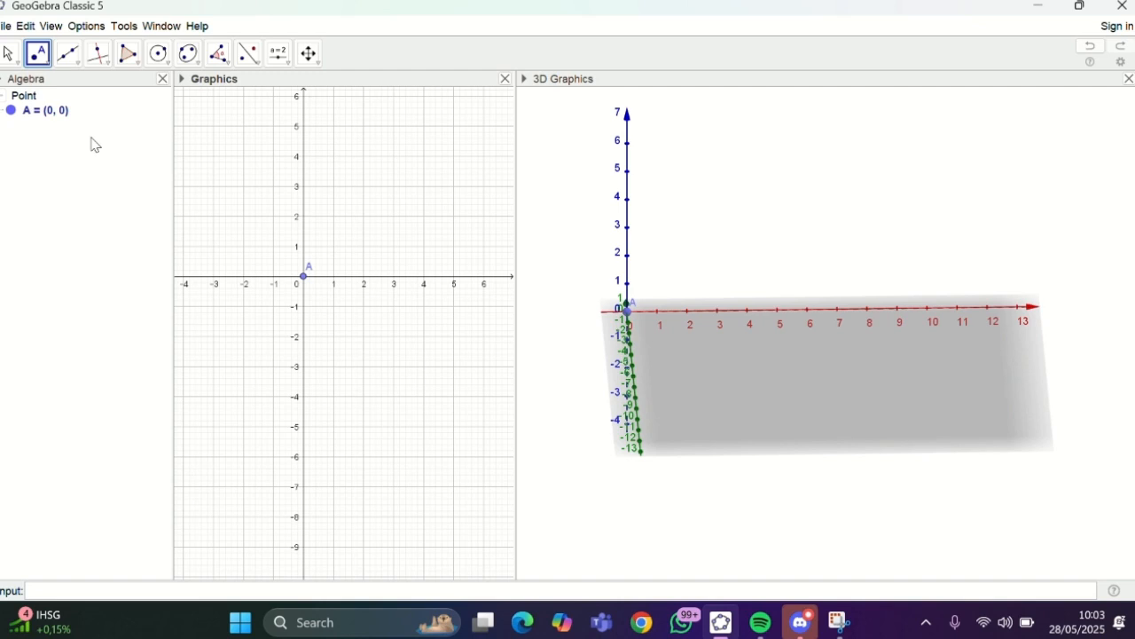
Step: Start a number slider named r in the 2D graph at about (1, 4)
click(280, 55)
click(279, 55)
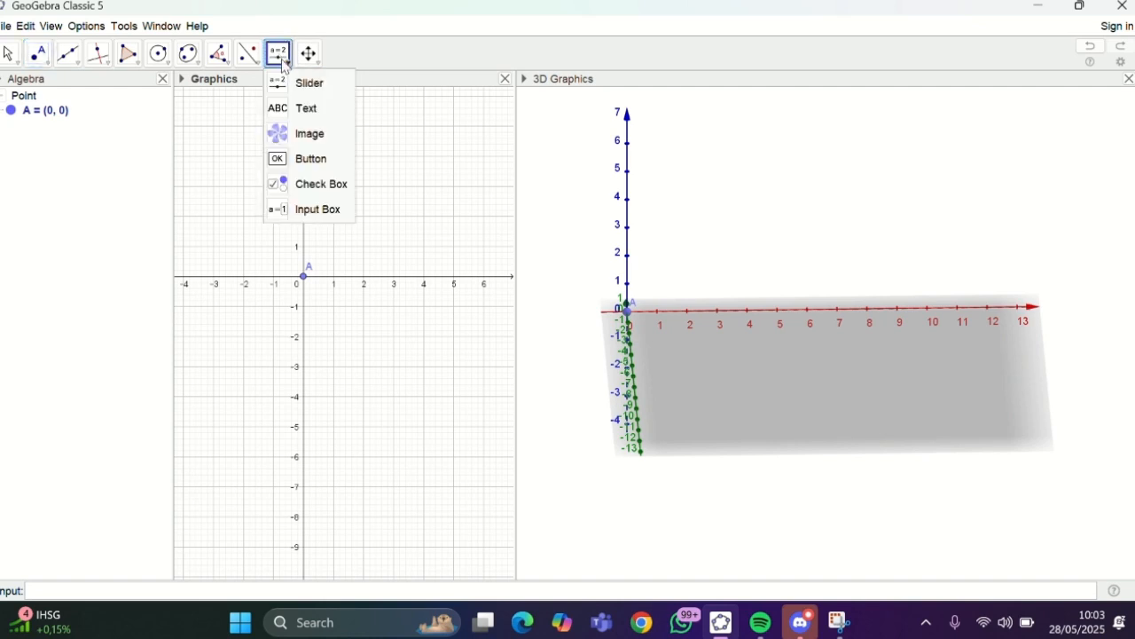
click(318, 85)
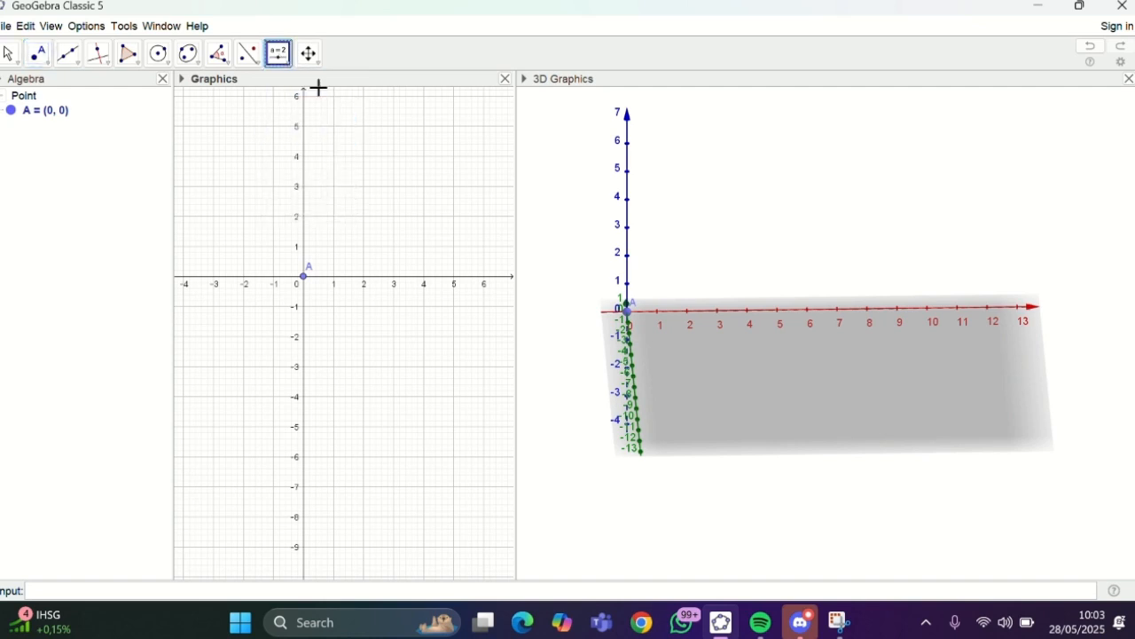
click(335, 158)
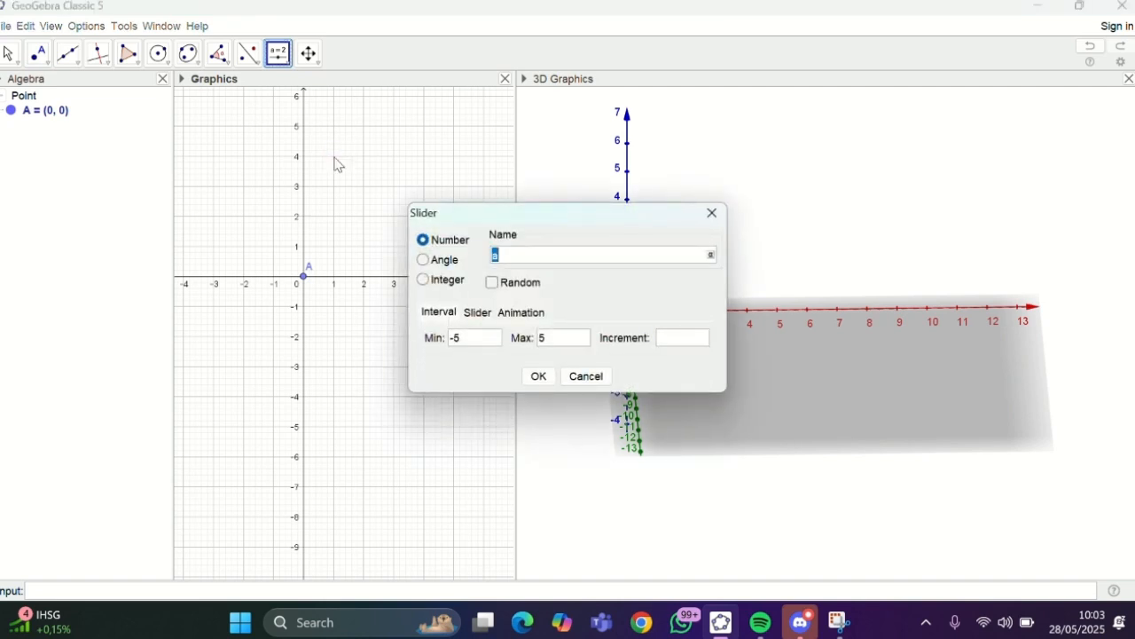
click(512, 254)
key(BackSpace)
text(r)
Step: Give slider r a minimum of 0.1, a maximum of 3 and an increment of 1, and create it
click(472, 338)
key(BackSpace)
key(BackSpace)
text(0)
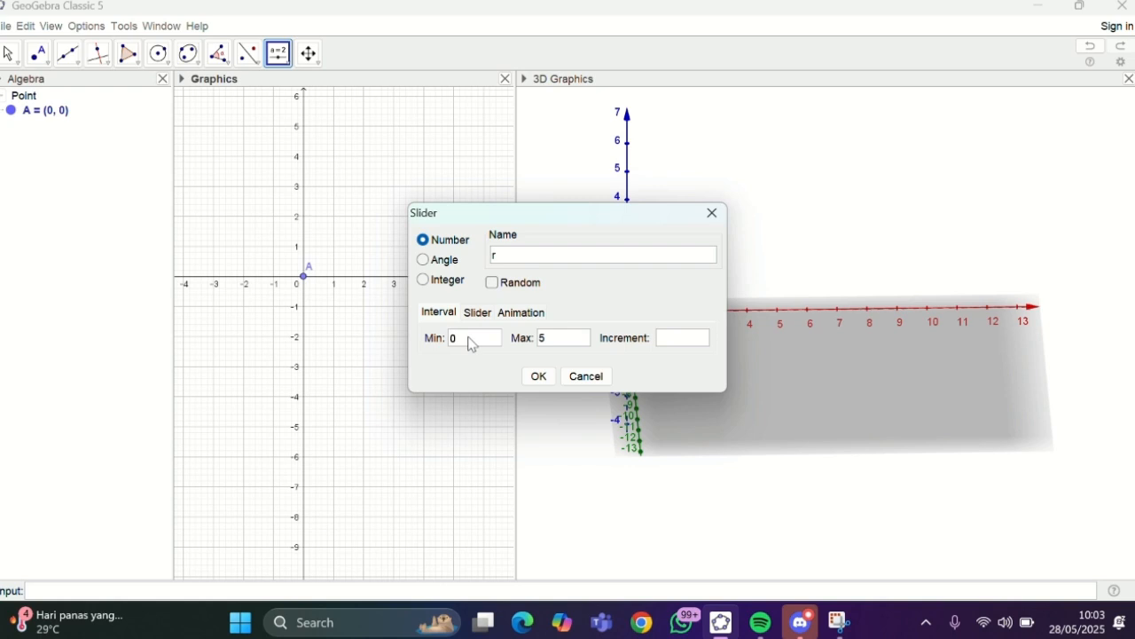
text(.1)
click(555, 340)
key(BackSpace)
text(3)
click(679, 343)
text(1)
click(539, 377)
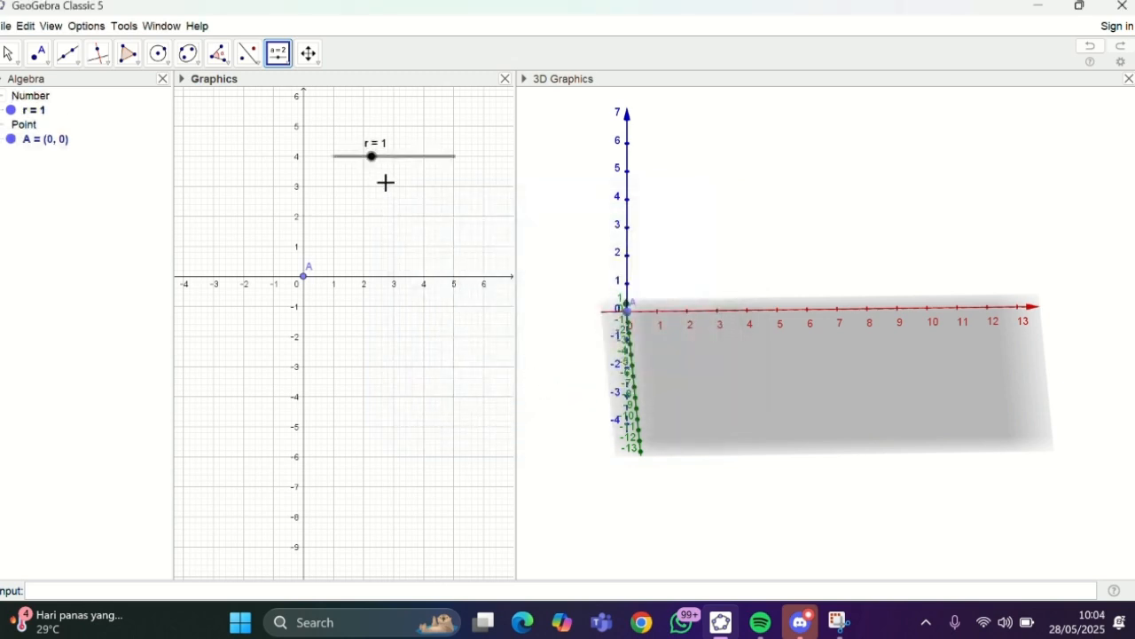
Step: Start a second number slider named t just below slider r
click(387, 183)
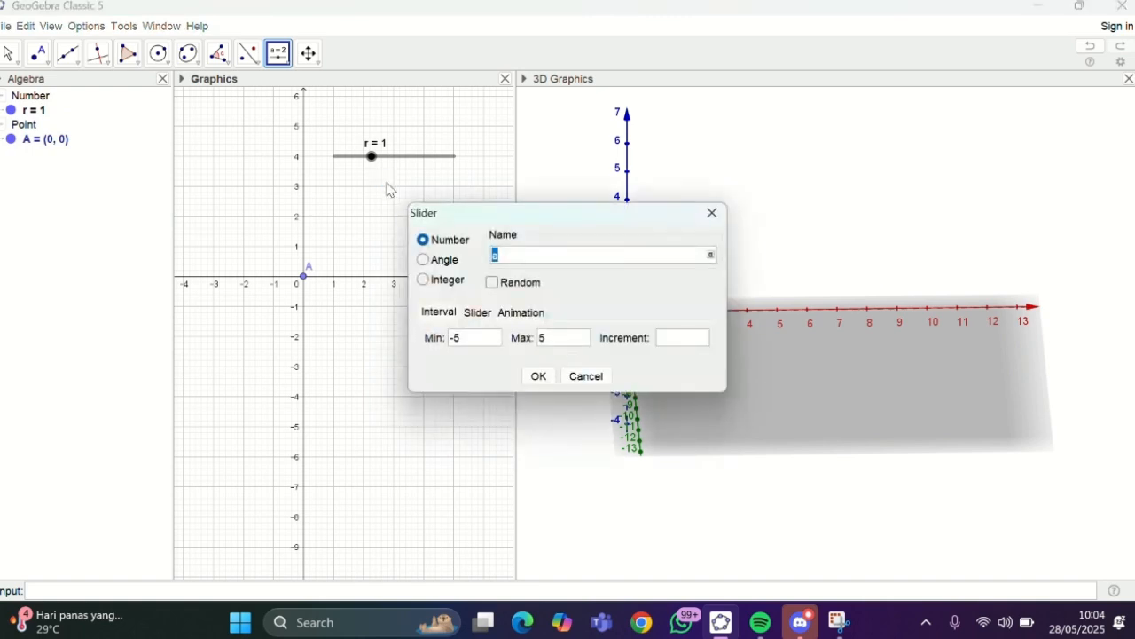
click(513, 255)
key(BackSpace)
text(t)
Step: Create slider t with minimum 0.1, maximum 6 and increment 1, and move it directly beneath slider r
click(473, 344)
key(BackSpace)
key(BackSpace)
text(0.1)
click(550, 346)
key(BackSpace)
text(6)
text(1)
click(539, 377)
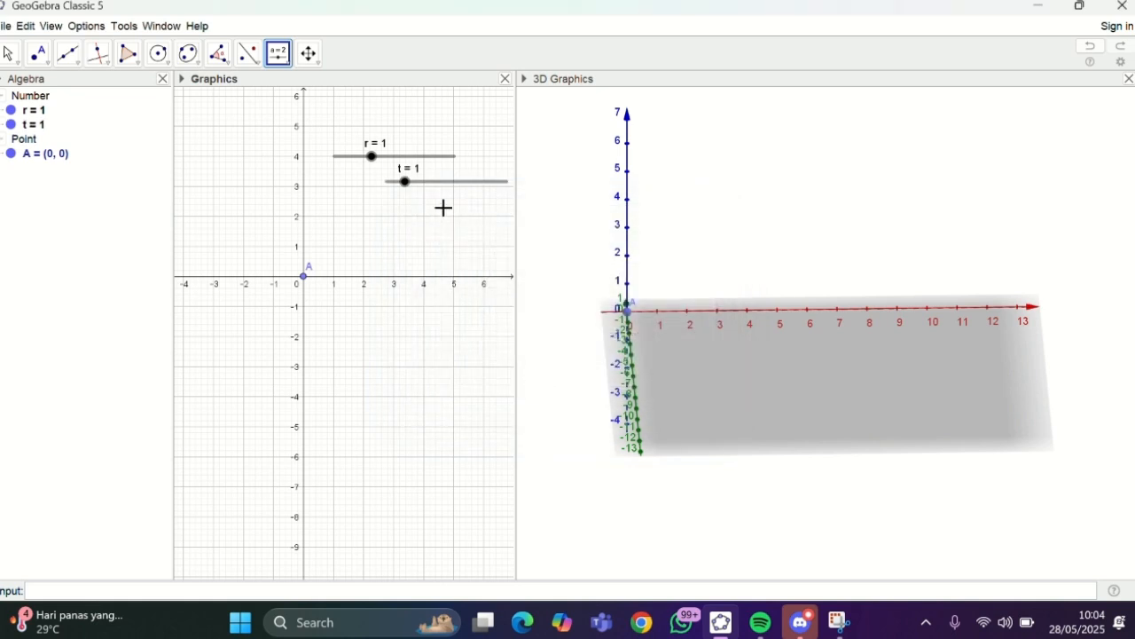
drag(446, 183, 399, 187)
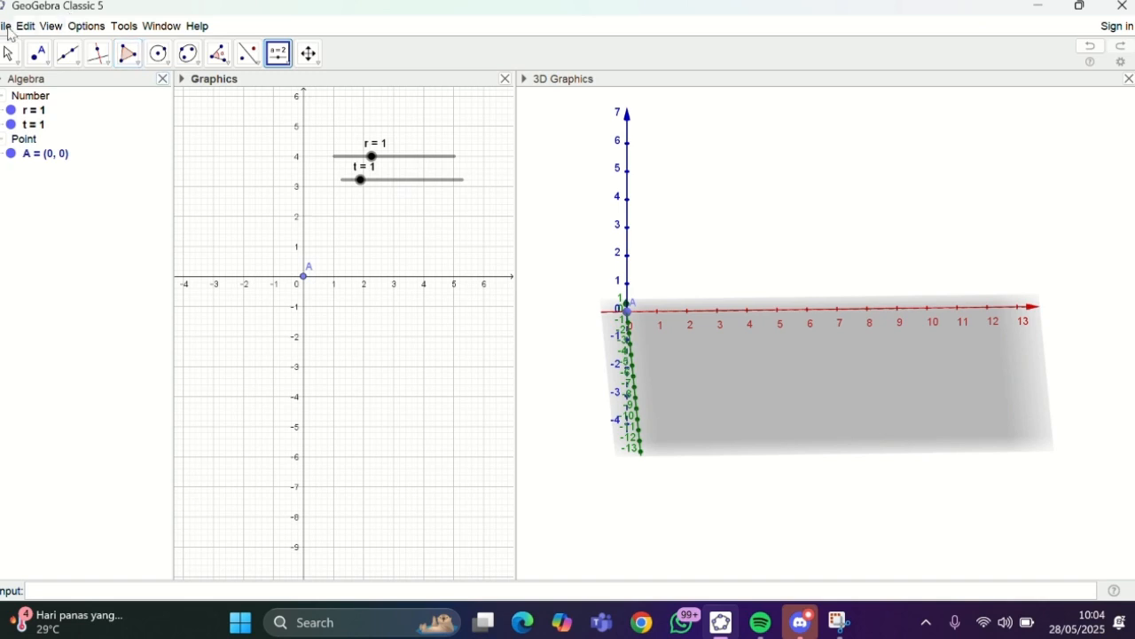
click(9, 53)
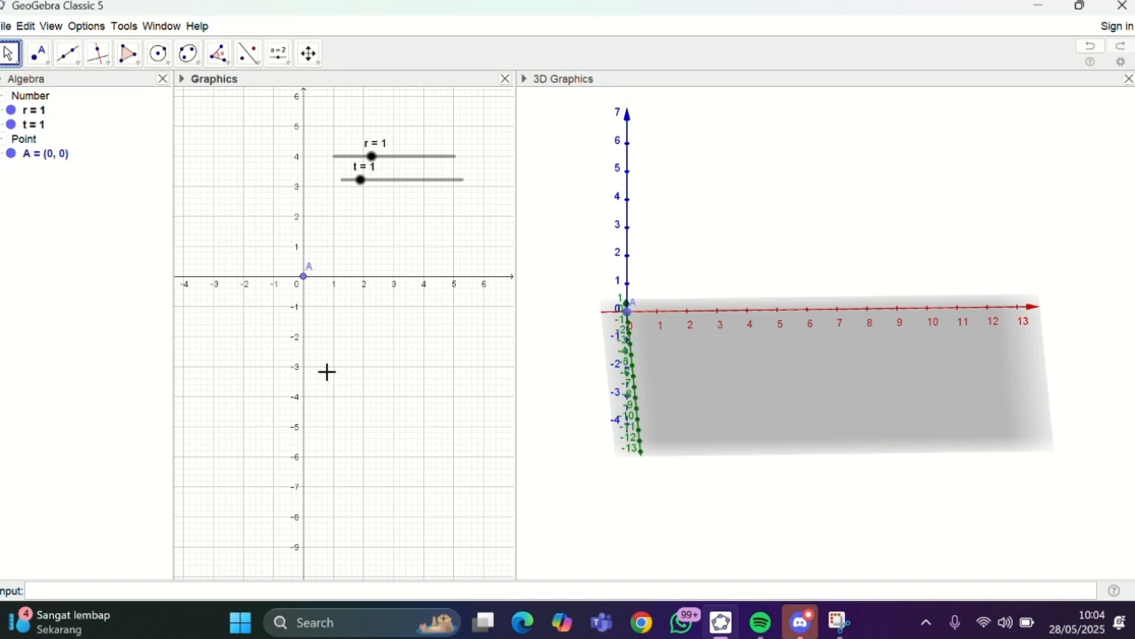
Step: Define the point B=(0,0,t) and move slider t to 2.1
click(78, 590)
text(B)
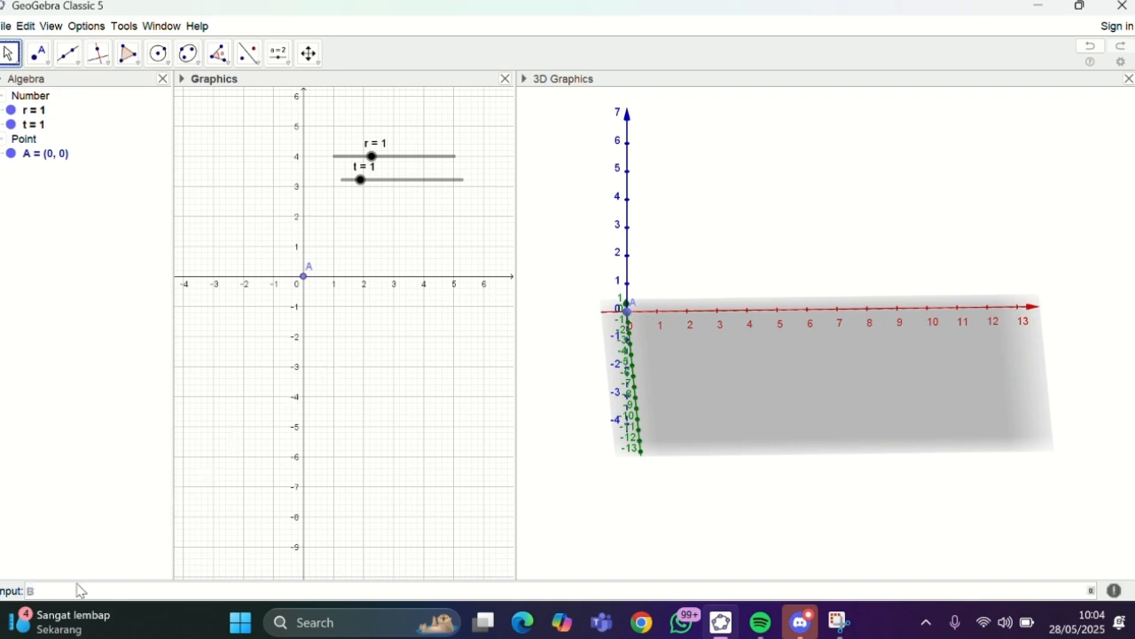
text(=(0,0)
text(,t)
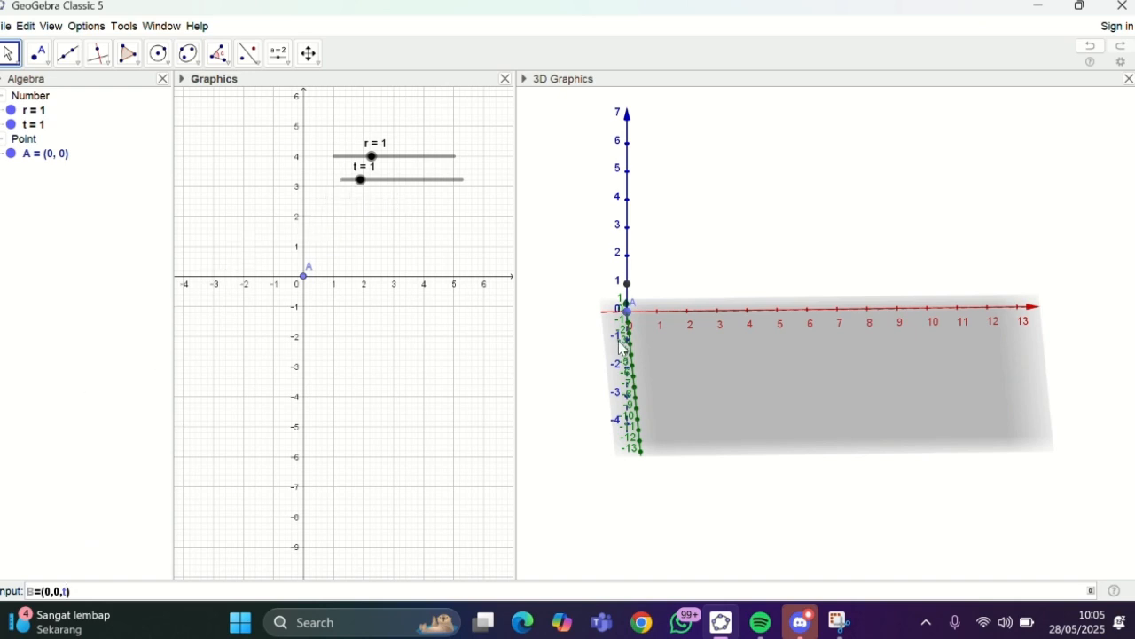
key(Return)
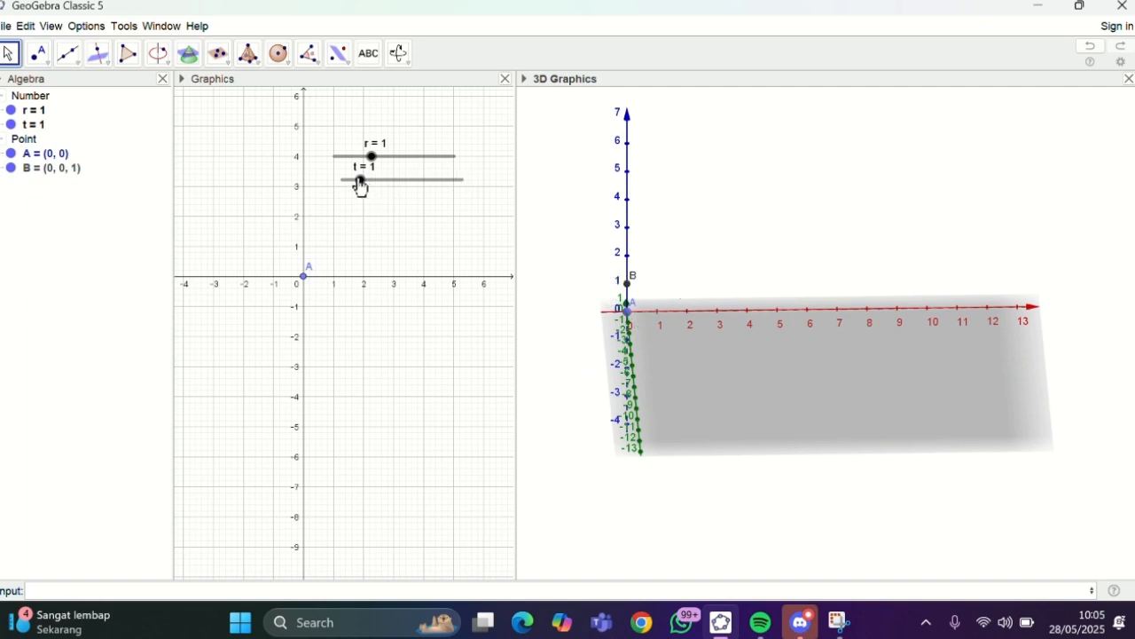
drag(362, 184, 391, 196)
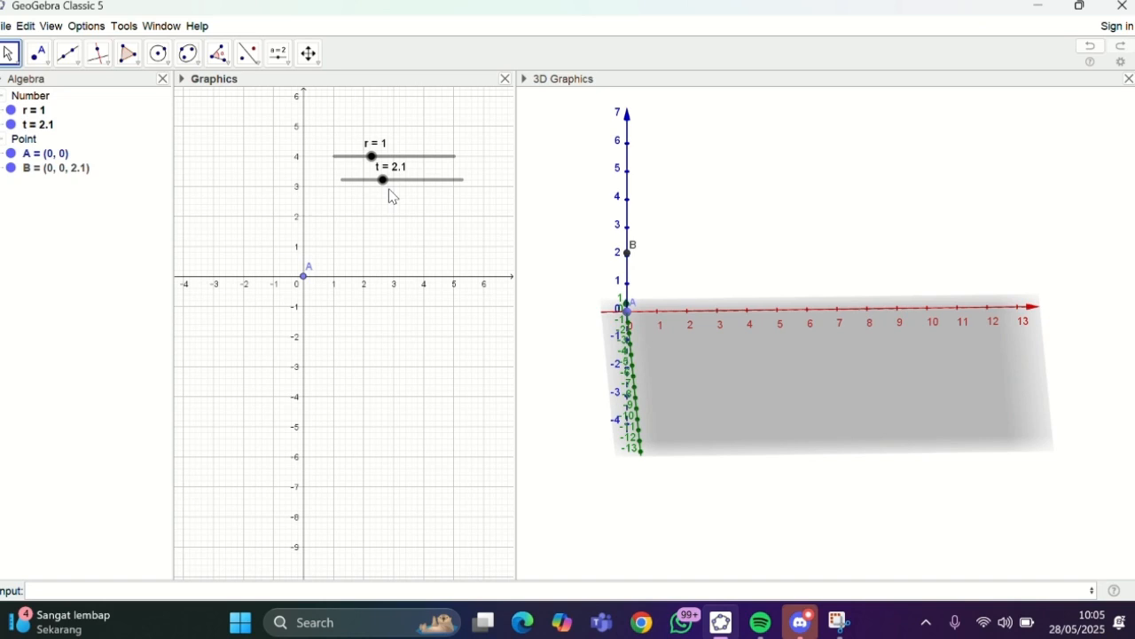
click(576, 178)
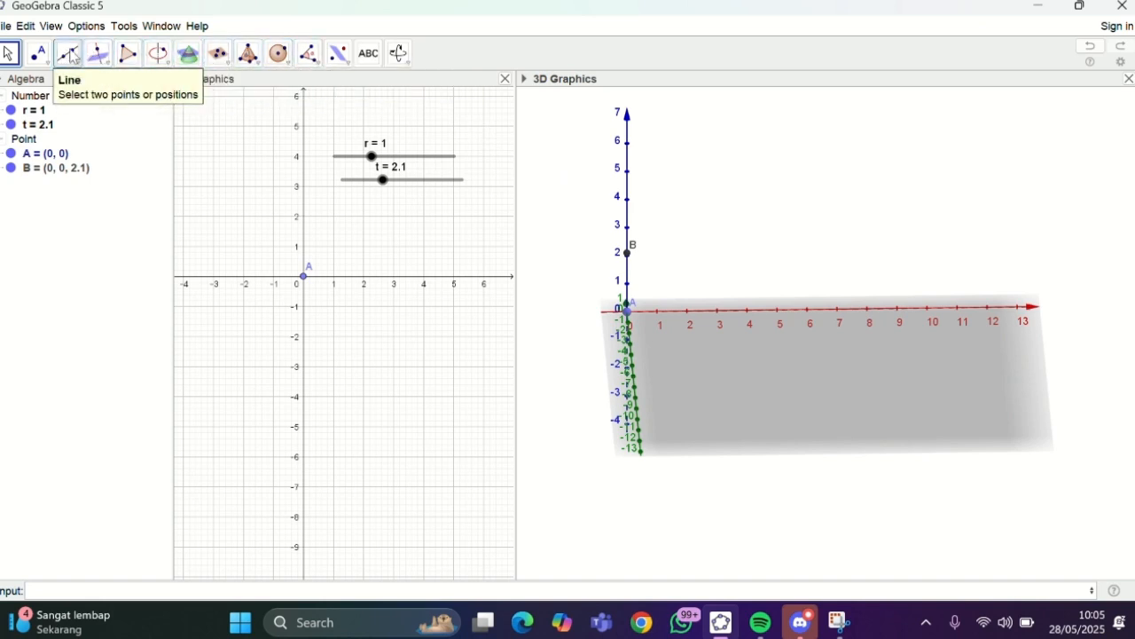
Step: Construct a cylinder with the Cylinder tool between points B and A, using r as its radius
click(249, 54)
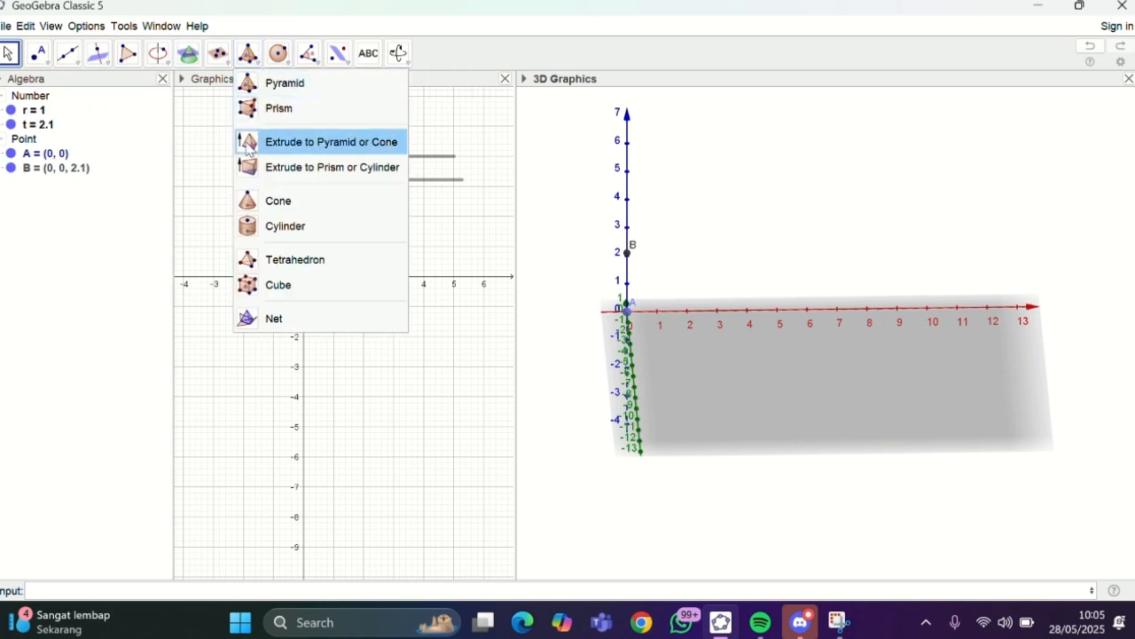
click(286, 226)
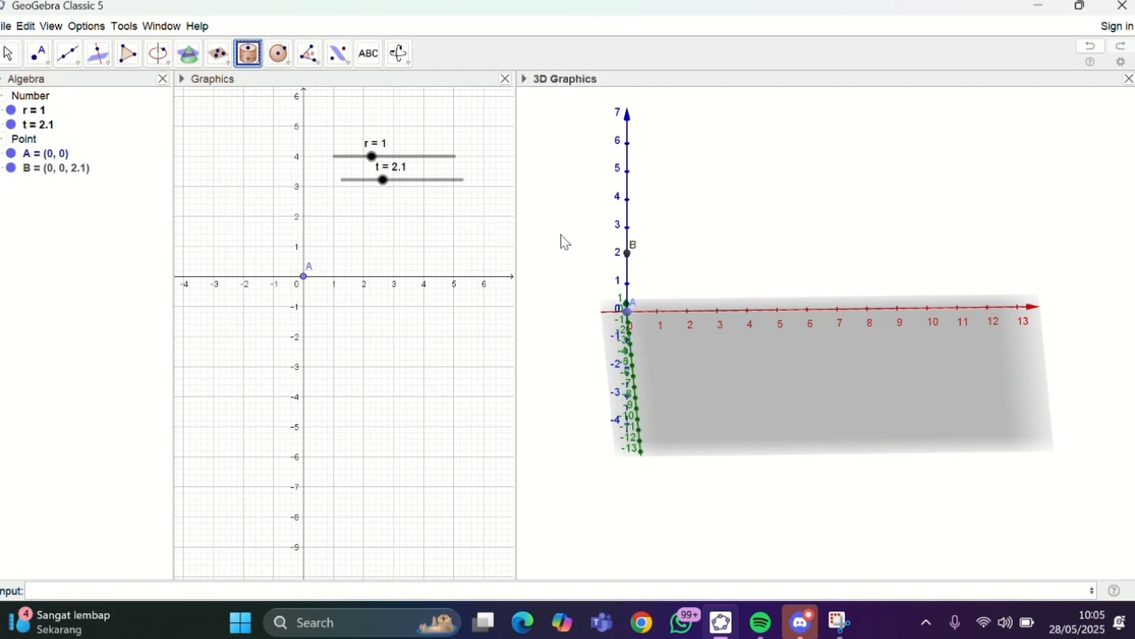
click(628, 254)
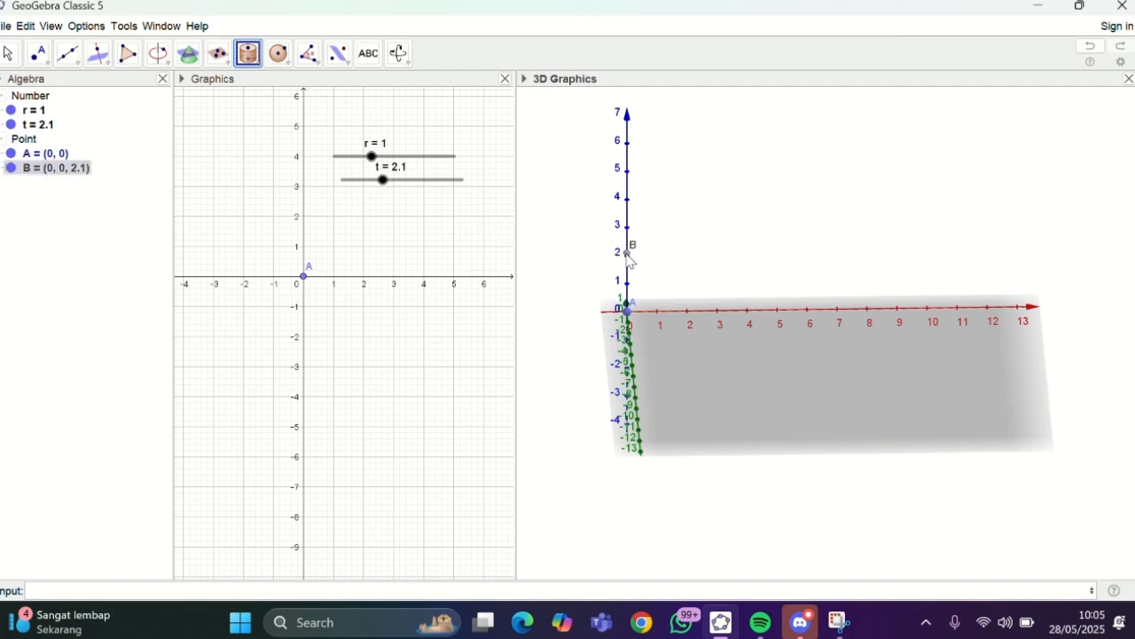
click(628, 311)
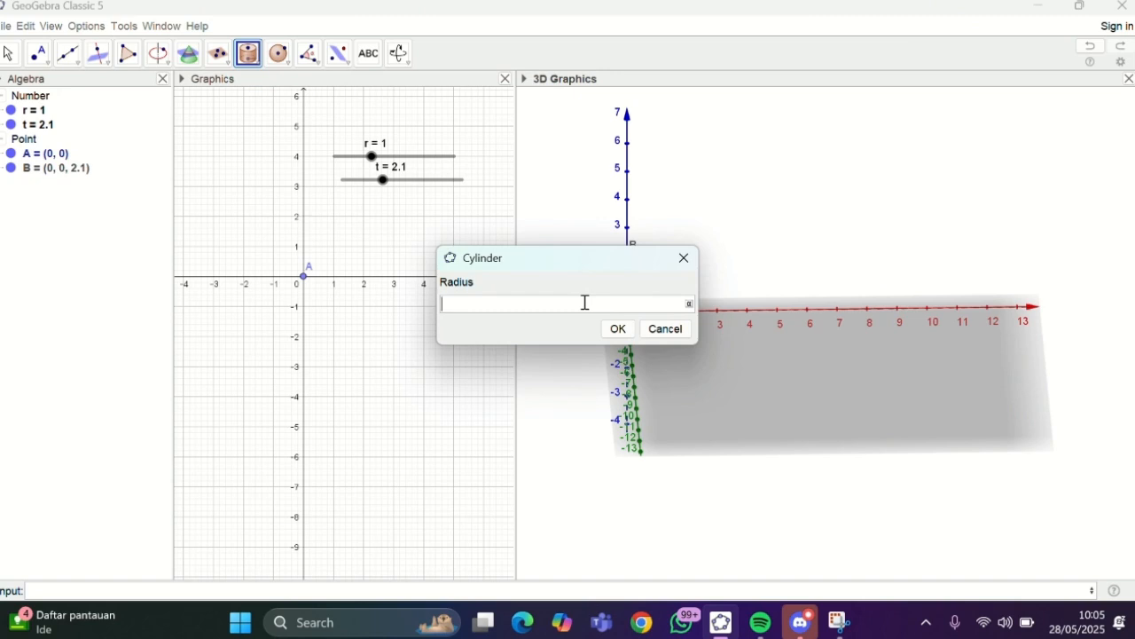
text(r)
click(618, 328)
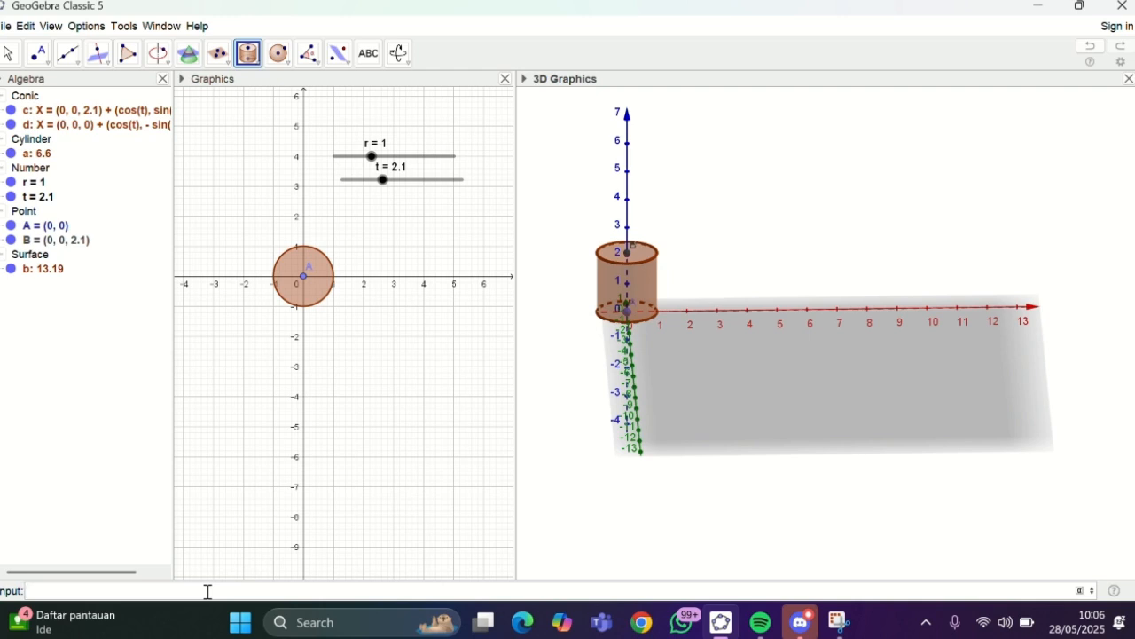
Step: Define the points C=(7,0,0) and D=(7,0,t) for a second vertical axis
text(C=(7,0,0)
key(Return)
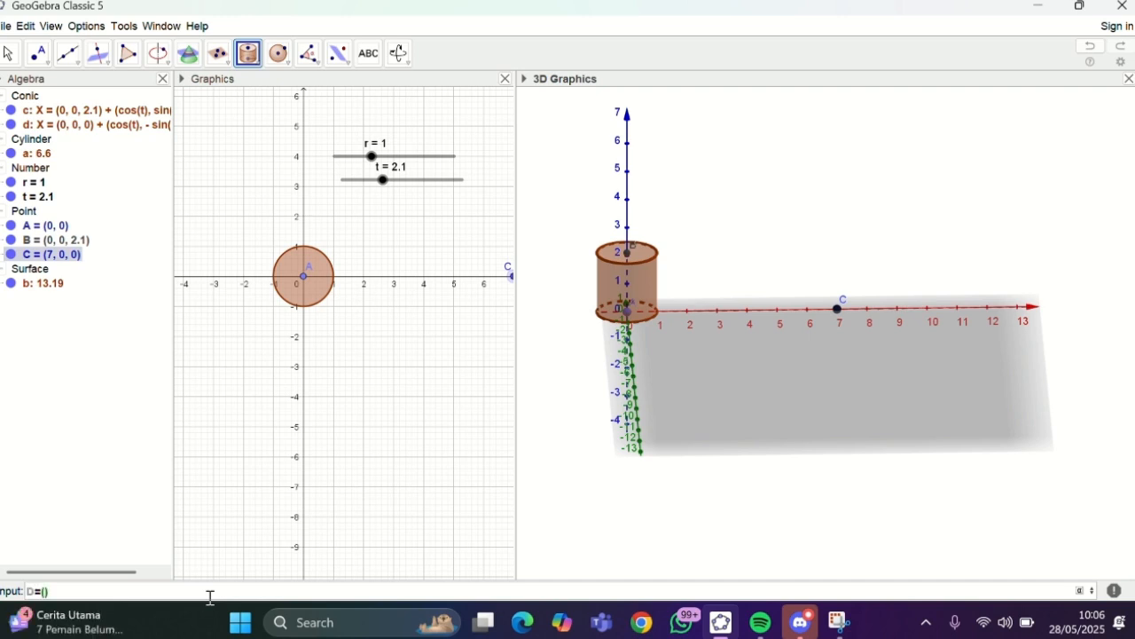
text(7,0,t)
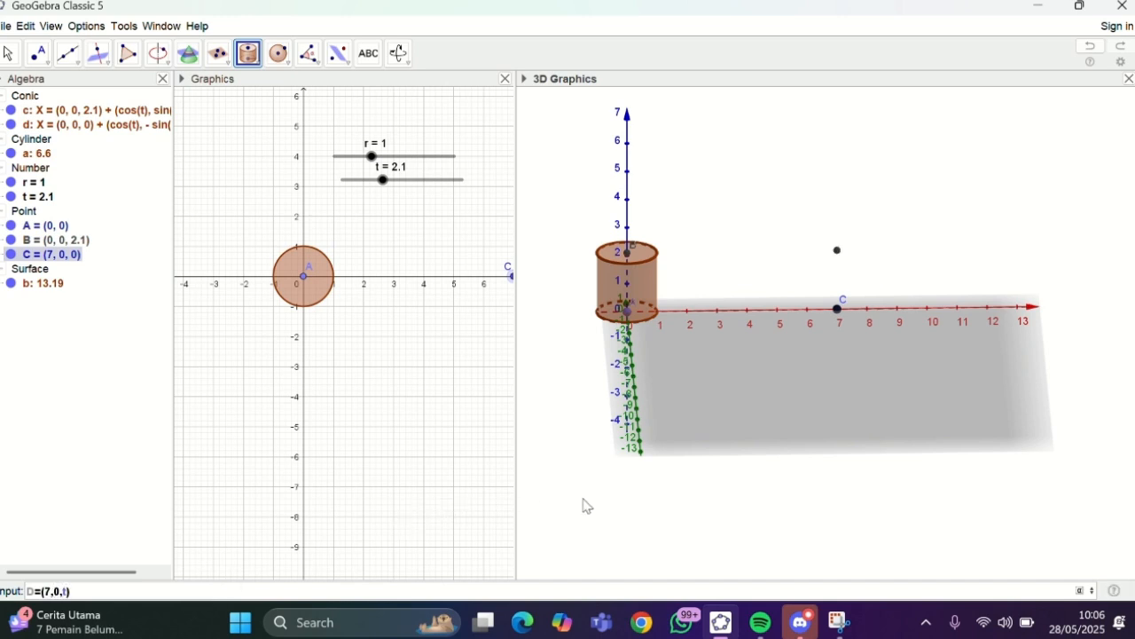
key(Return)
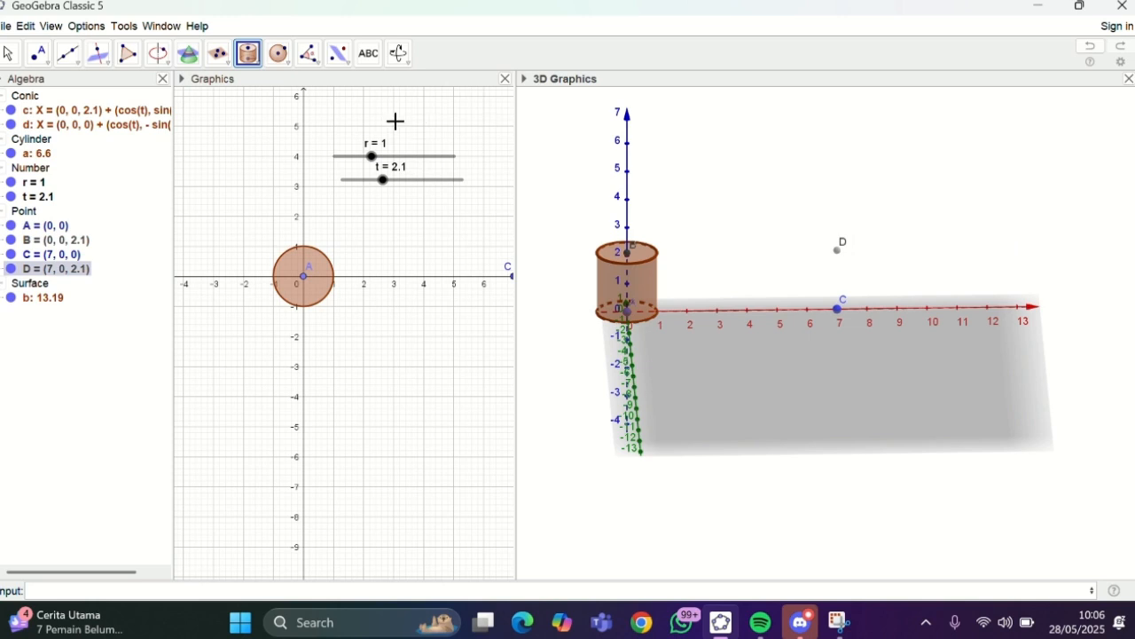
Step: Construct a cone with the Cone tool from base centre D to apex C, using r as its radius
click(248, 55)
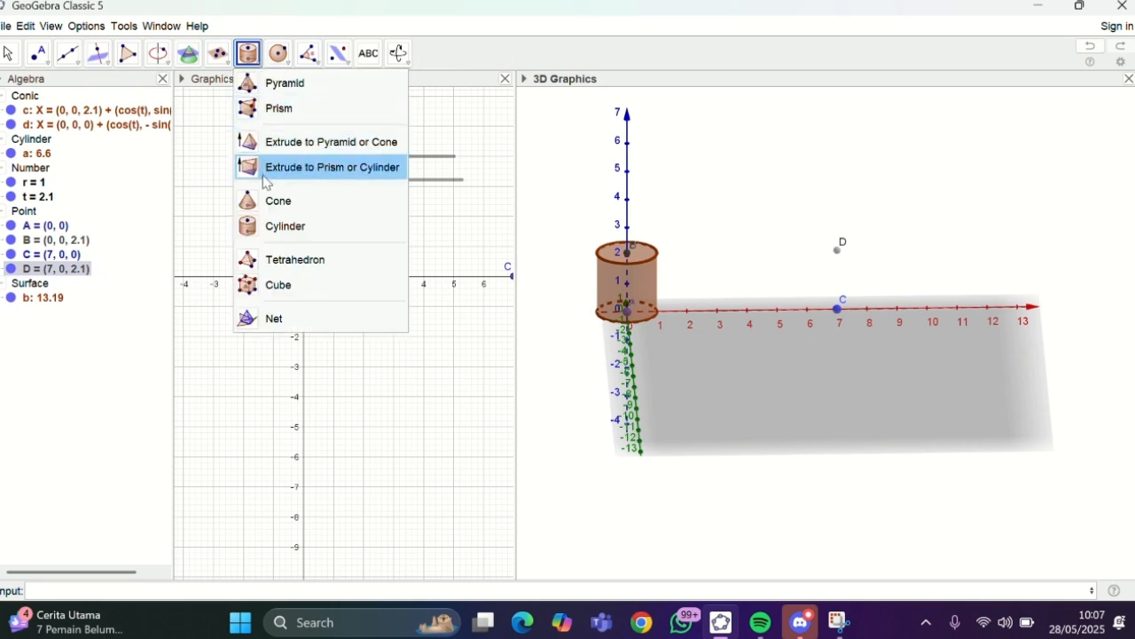
click(266, 201)
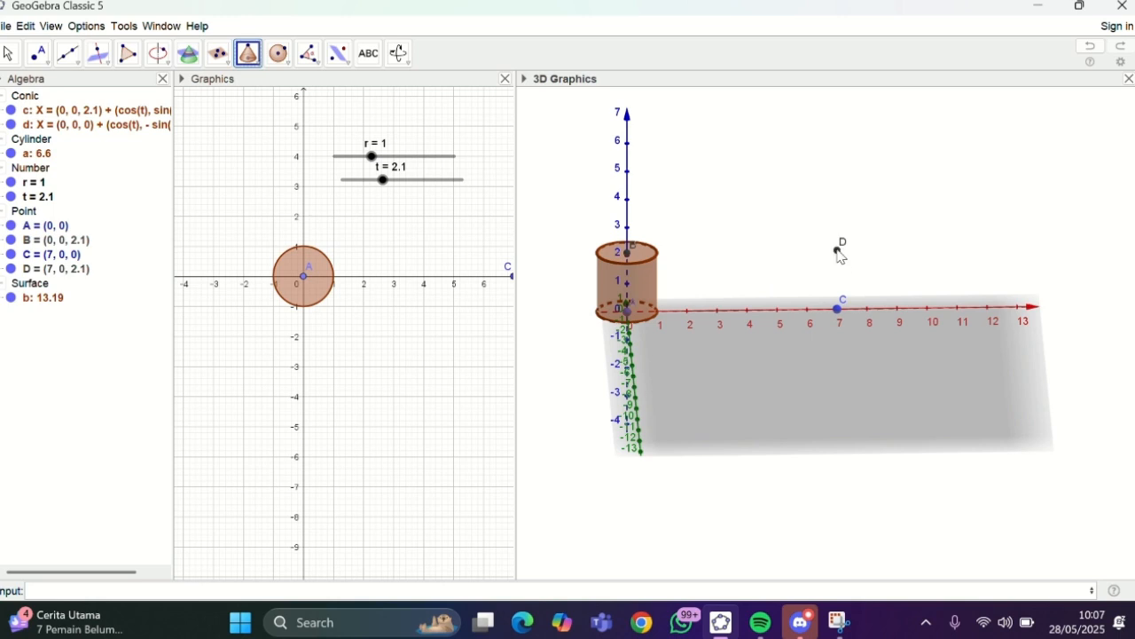
click(837, 251)
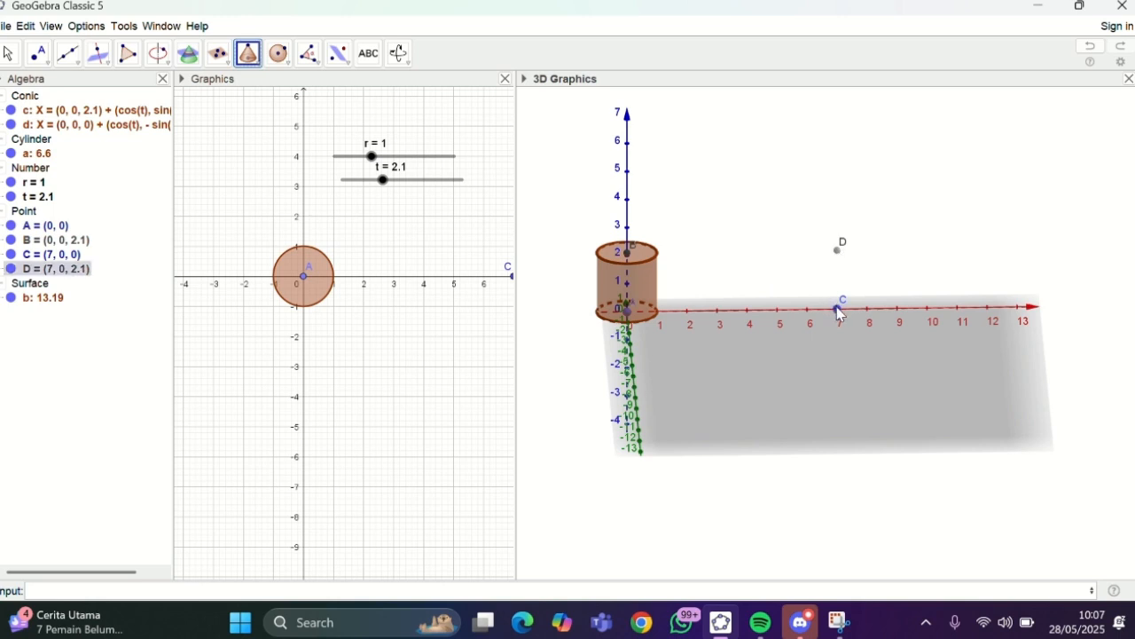
click(839, 310)
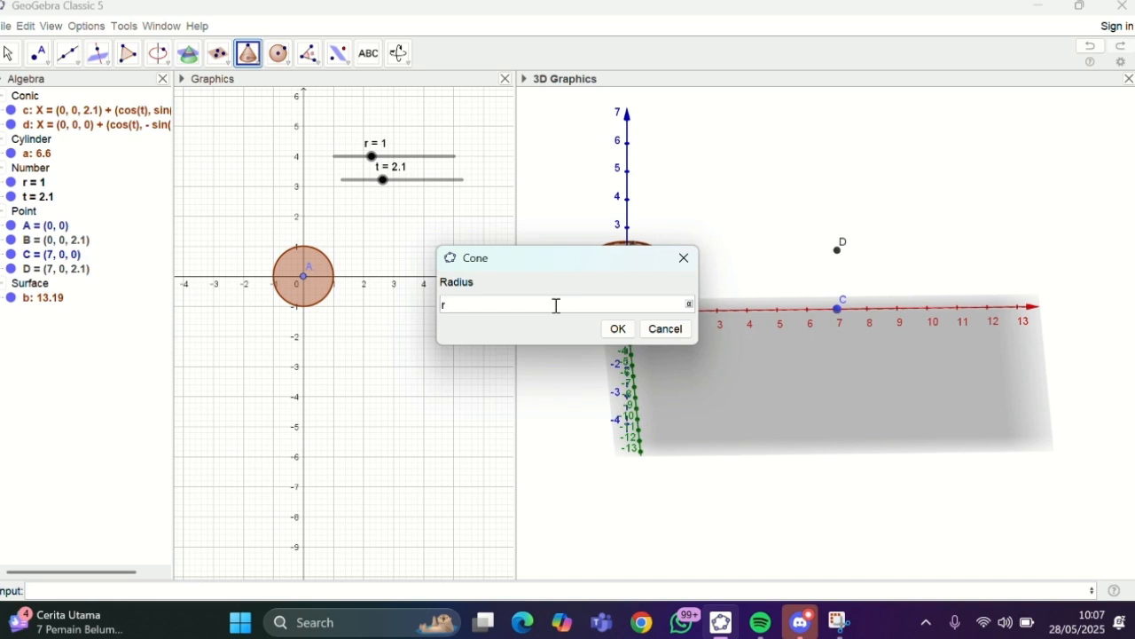
click(620, 332)
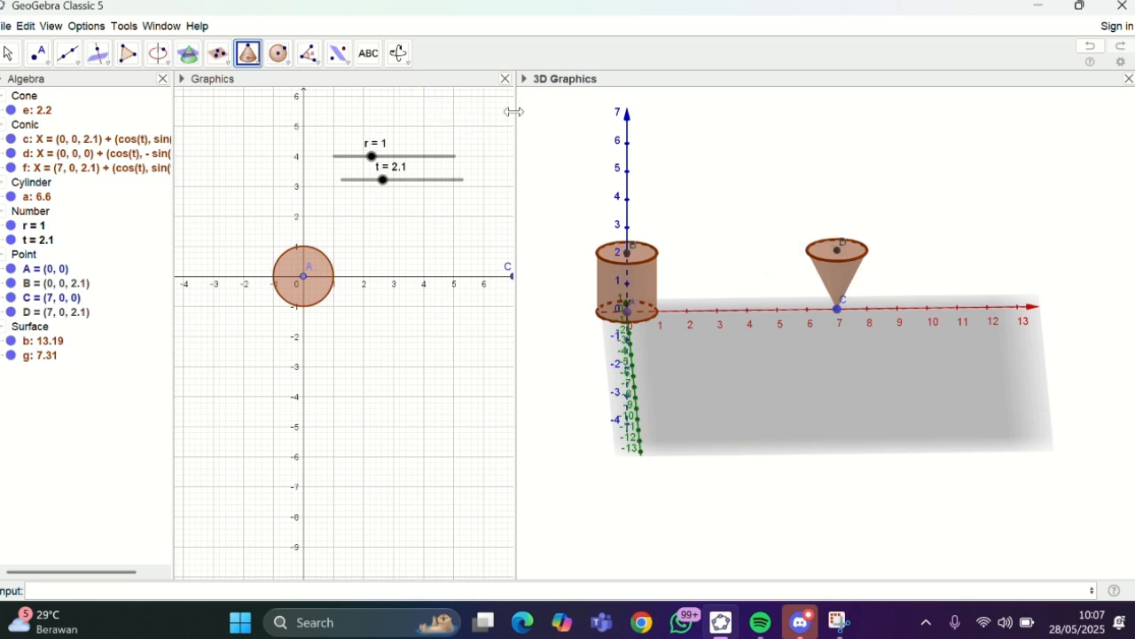
Step: Compress the x-axis scale of the 3D view until the axis extends to about 22, and return to the Move tool
click(409, 64)
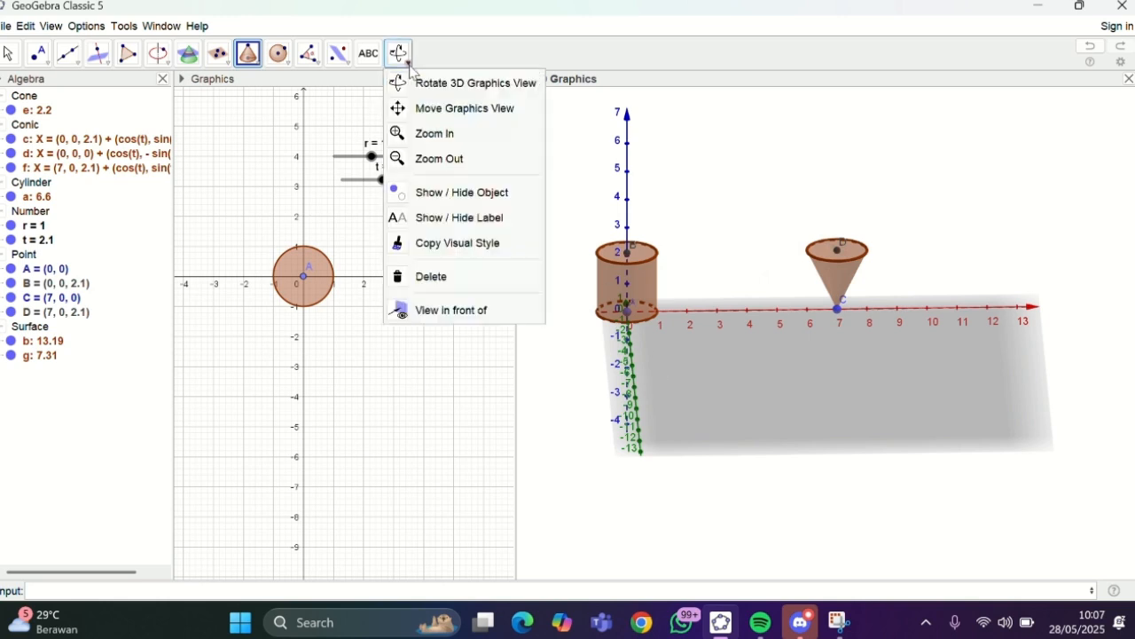
click(413, 108)
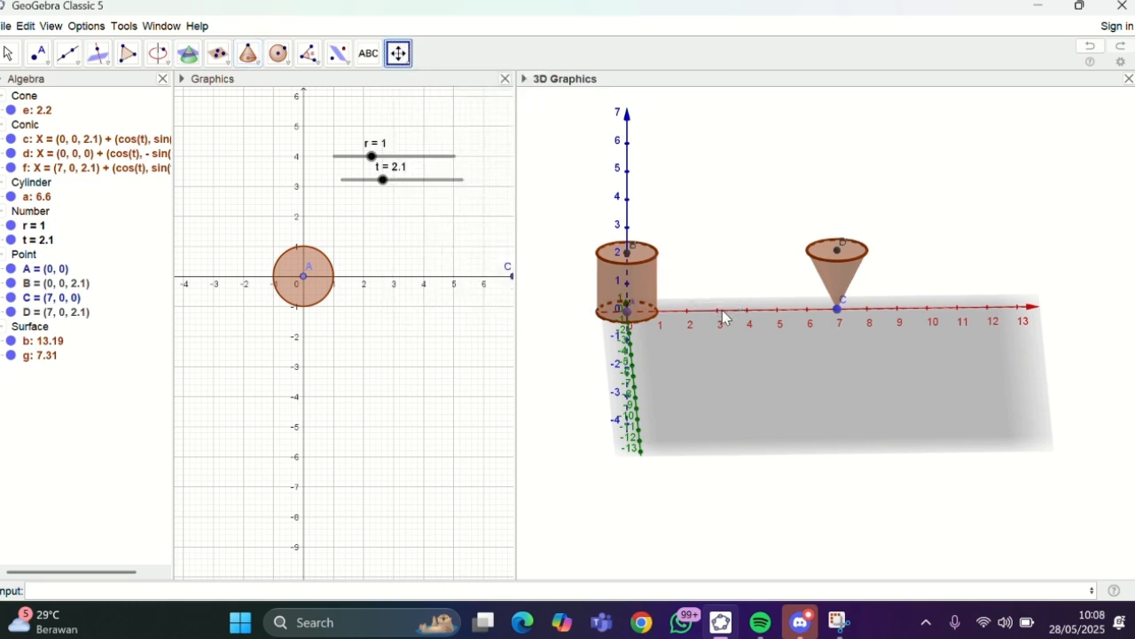
drag(724, 316, 682, 314)
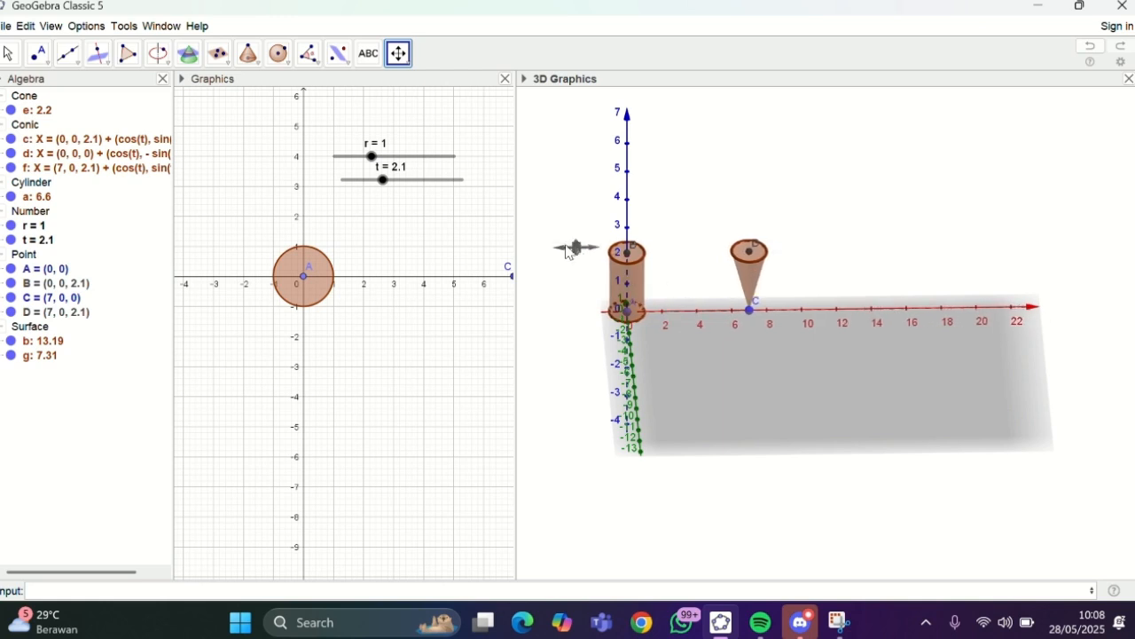
click(404, 60)
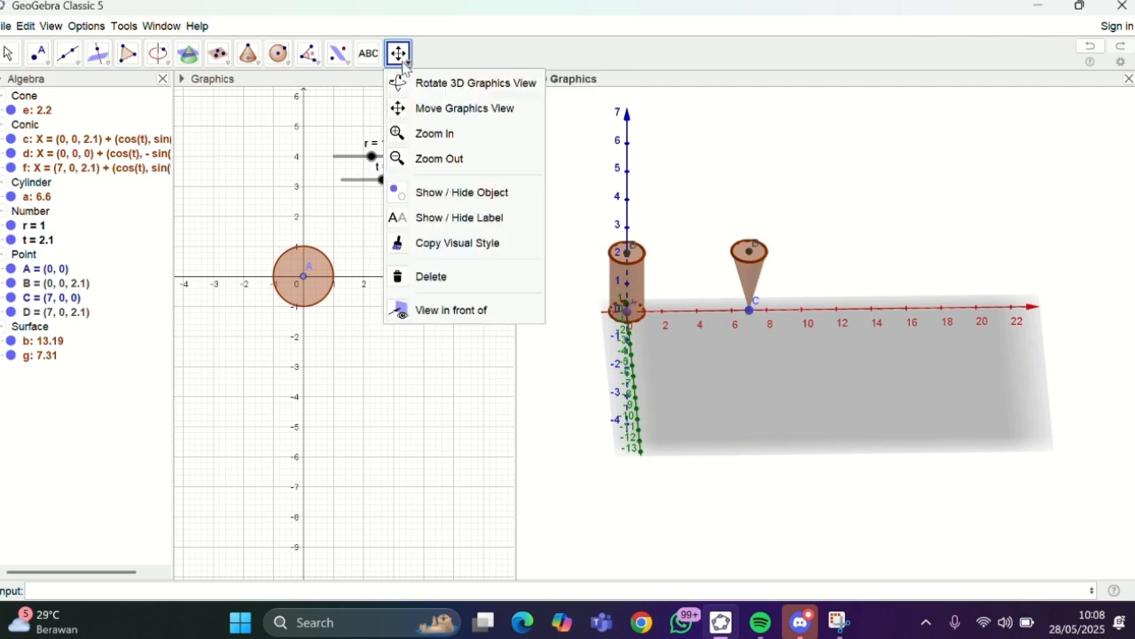
click(410, 84)
click(9, 53)
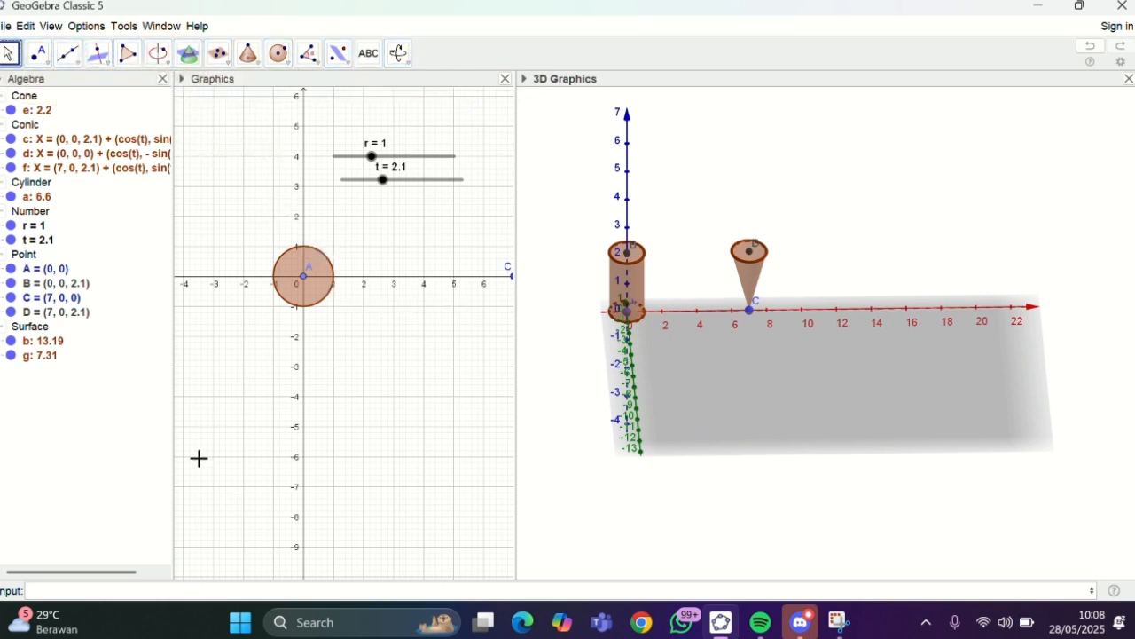
Step: Define the points E=(14,0,0) and F=(14,0,t) for a third vertical axis
click(147, 589)
text(E=(14,0)
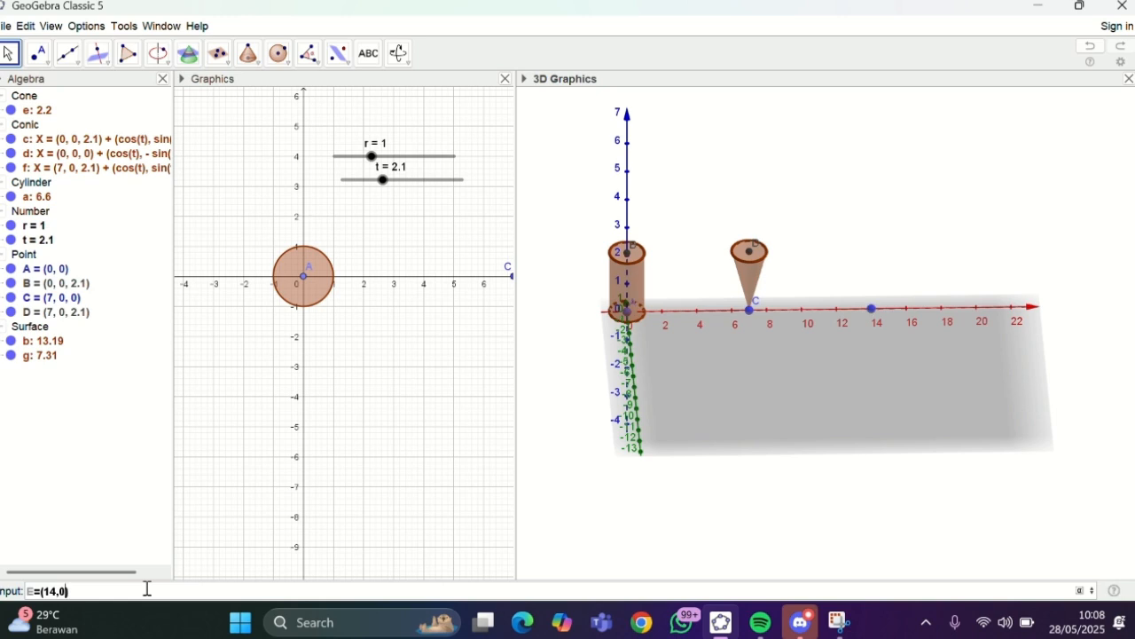
text(,0)
key(Return)
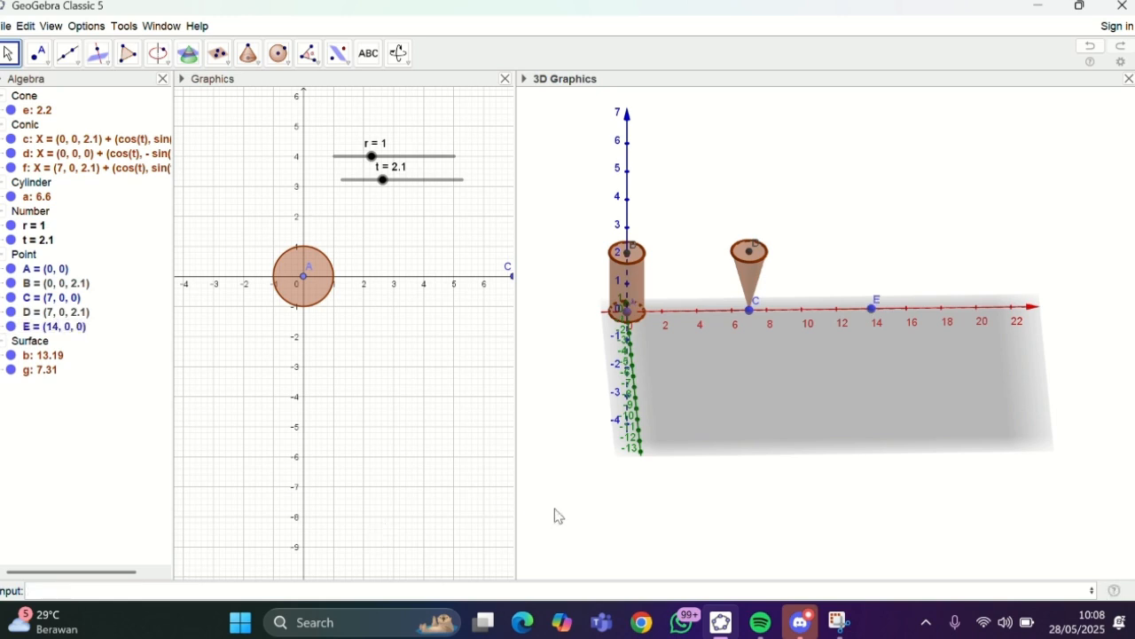
click(238, 597)
text(F)
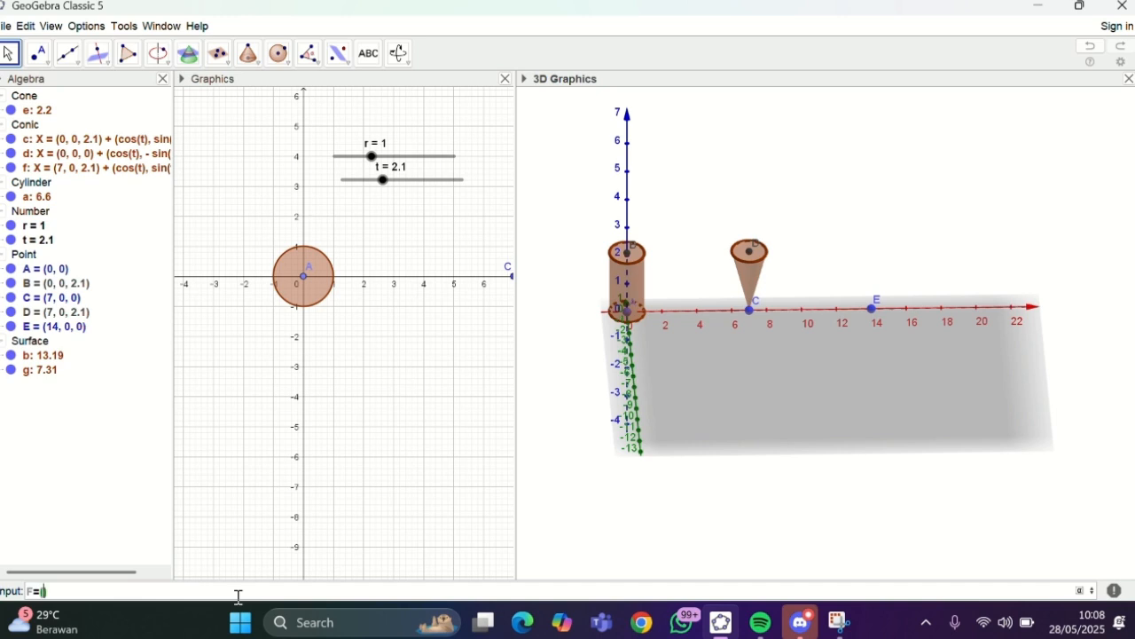
text(=(14,0,t)
key(Return)
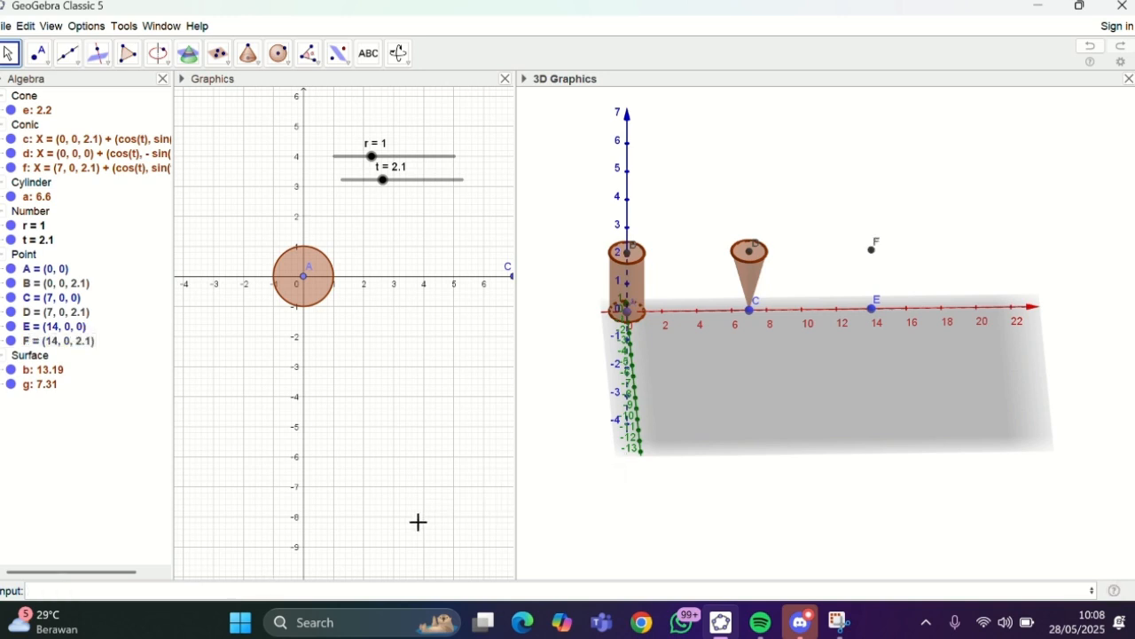
Step: Define the points G=(21,0,0) and H=(21,0,t) for a fourth vertical axis
click(190, 589)
text(G=(21,0)
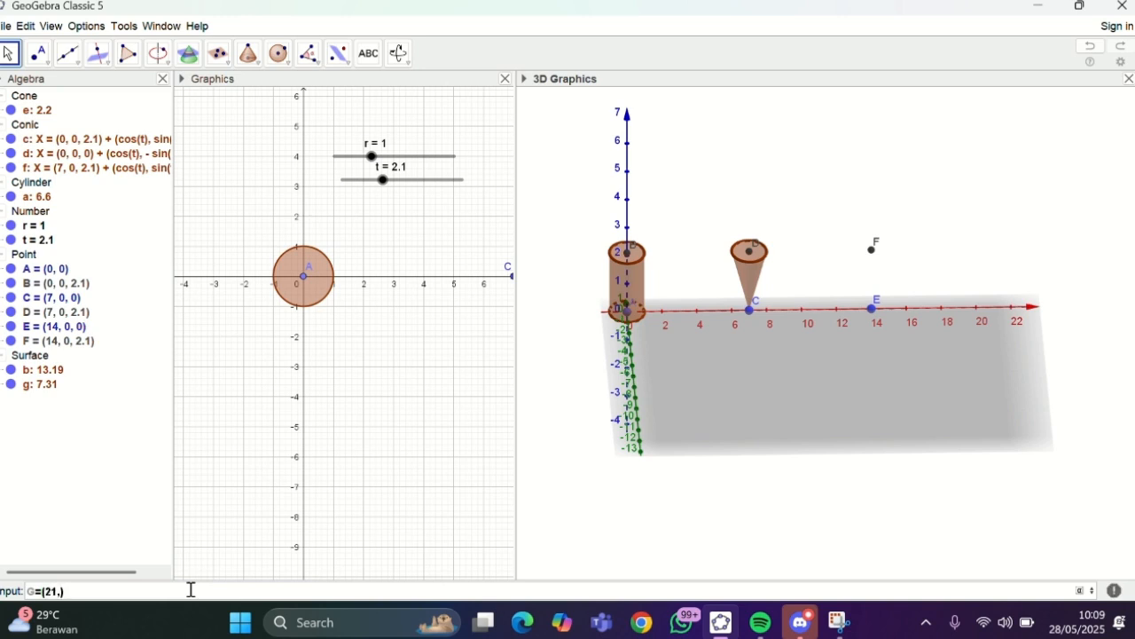
text(,0)
key(Return)
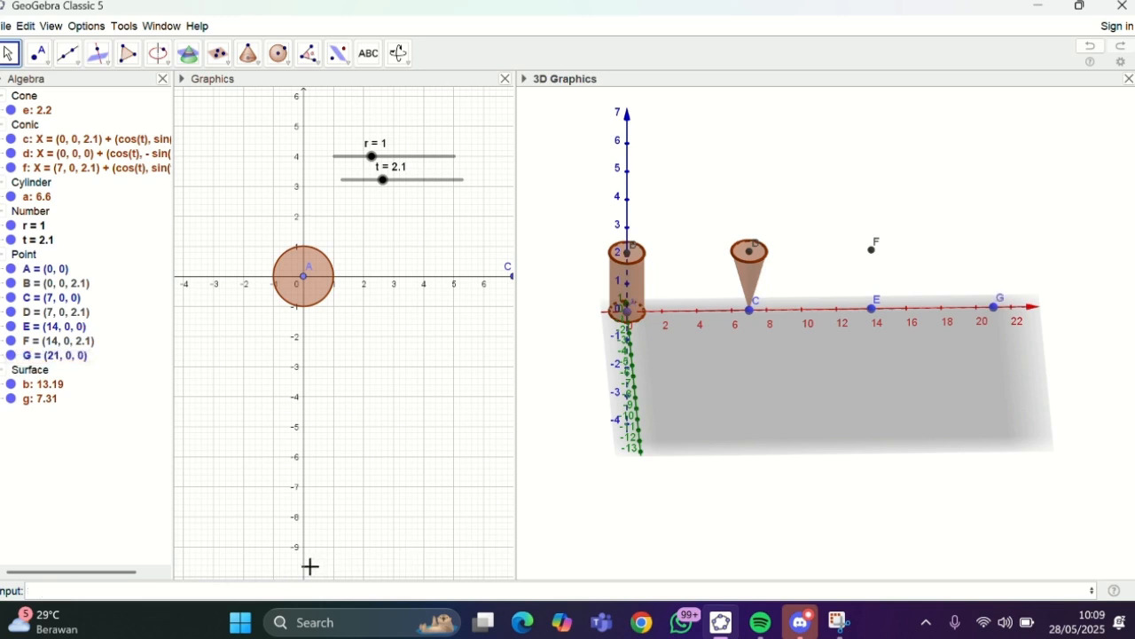
click(297, 589)
text(H )
text(= (21)
text(, 0, )
text(2.1)
key(Return)
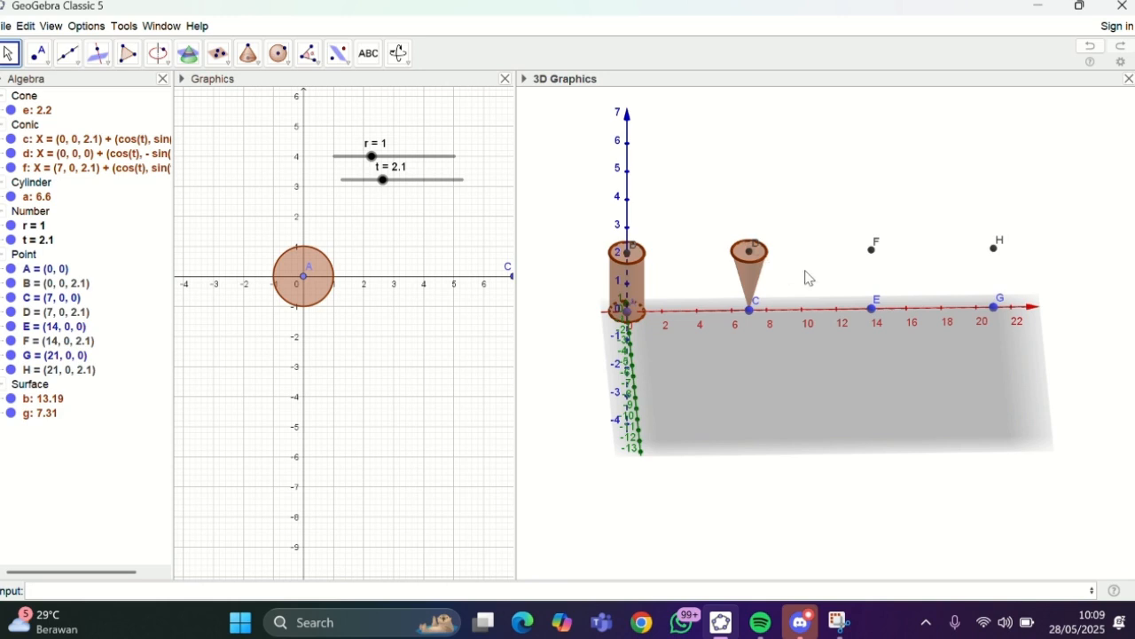
Step: Construct two more cones of radius r, one from base centre F to apex E and one from H to G
click(249, 55)
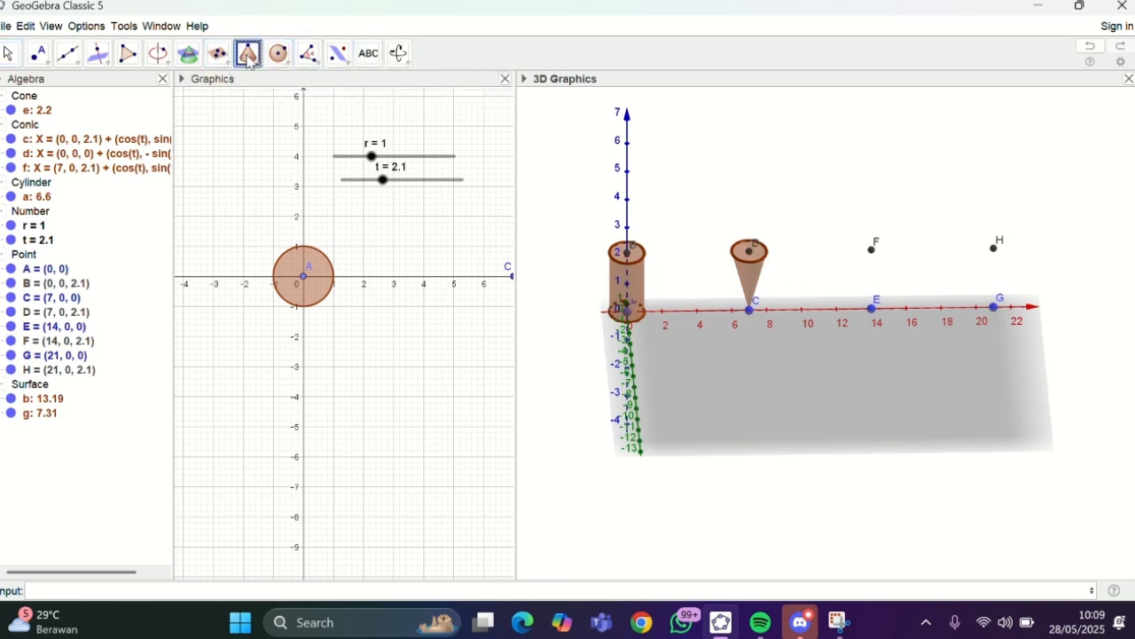
click(872, 252)
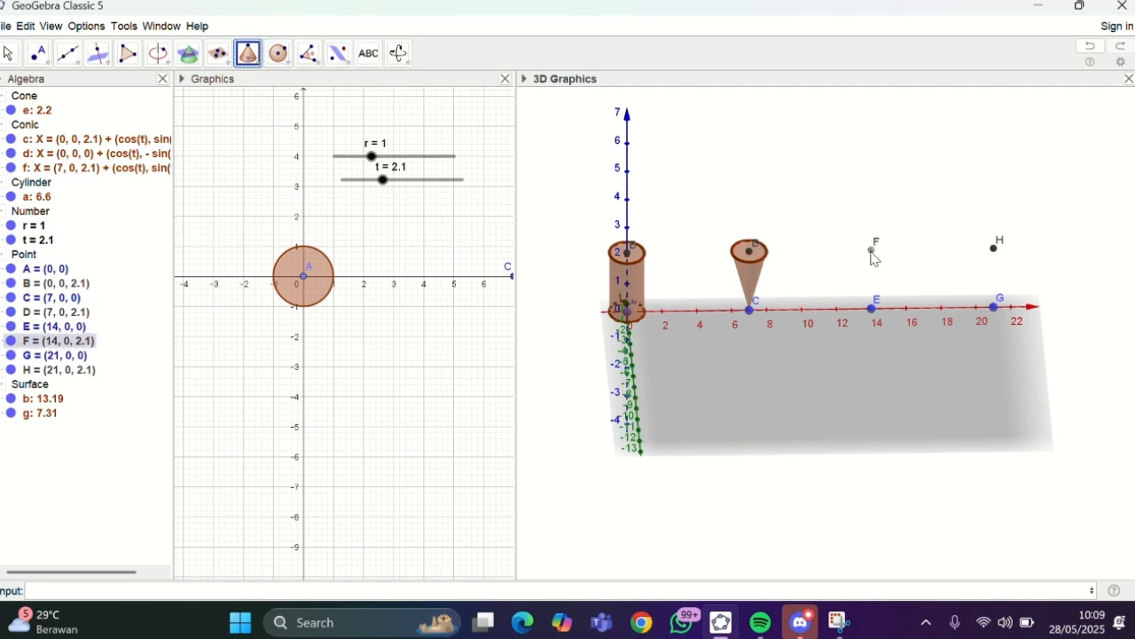
click(872, 310)
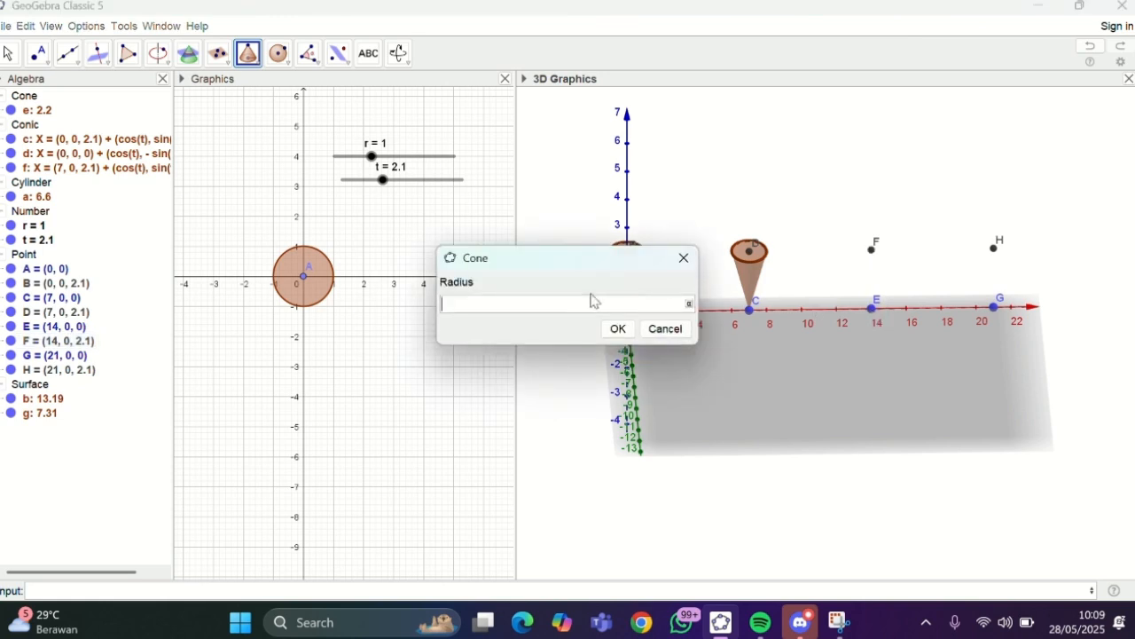
click(617, 329)
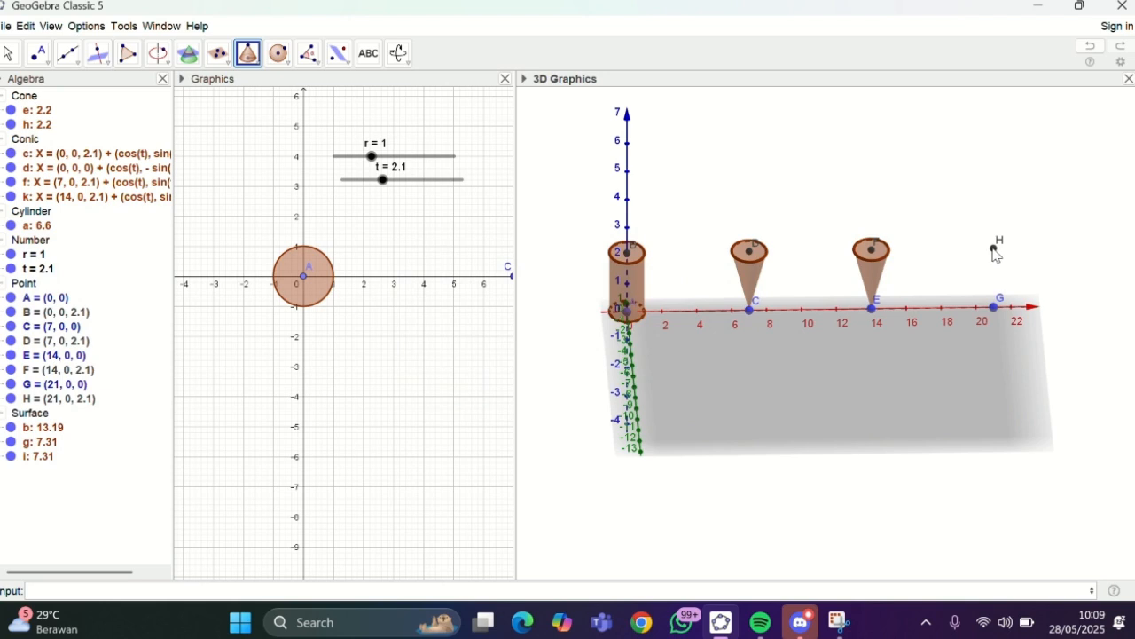
click(994, 250)
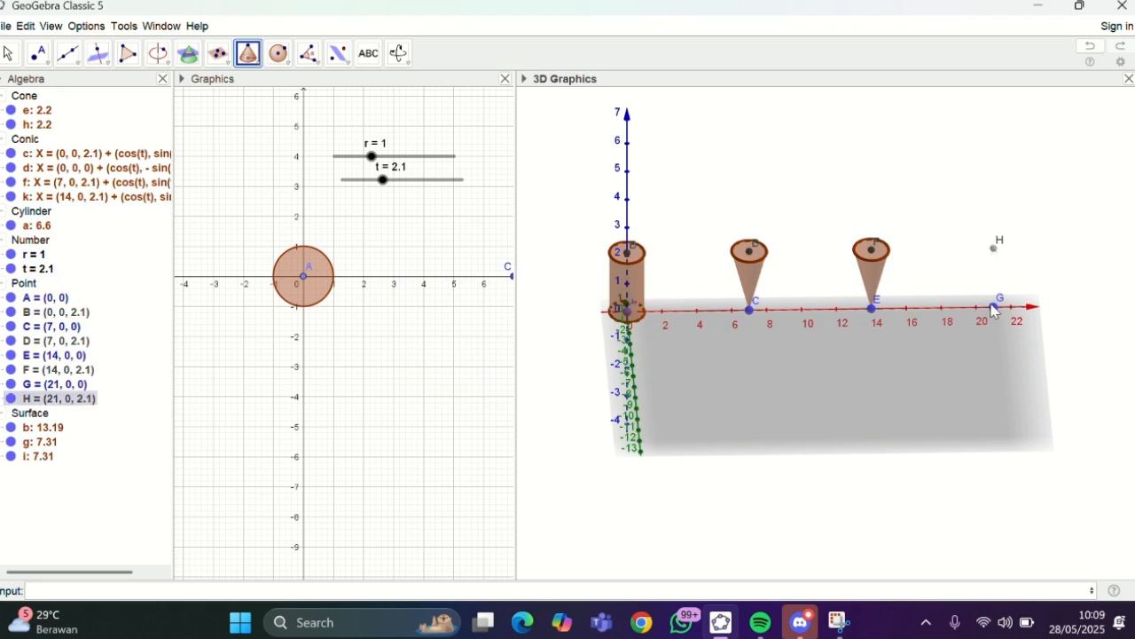
click(995, 308)
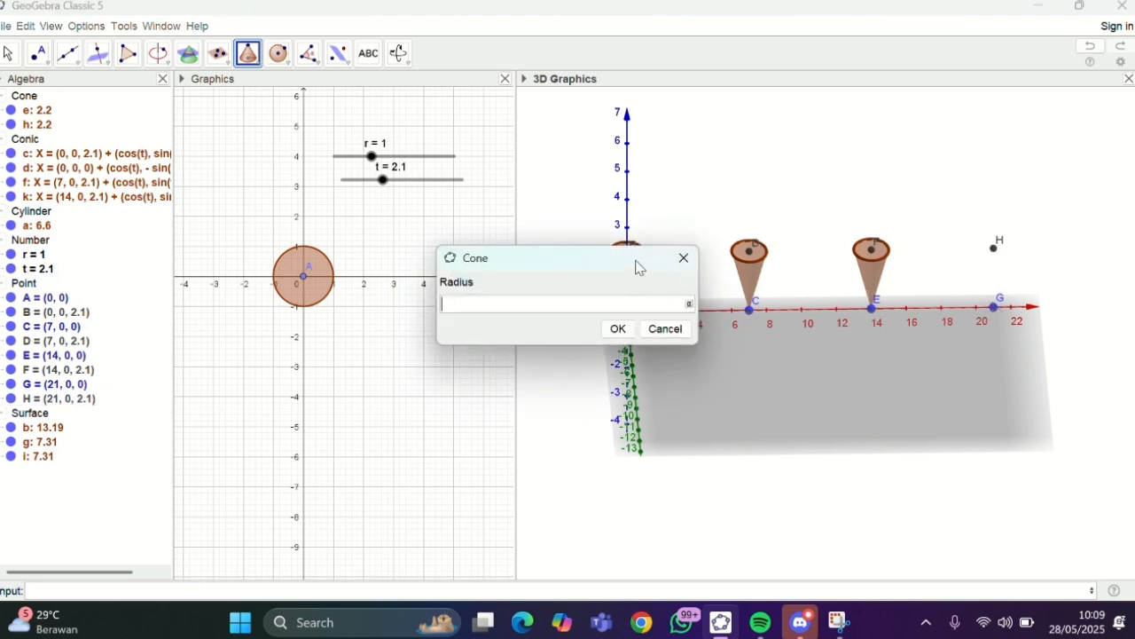
click(616, 328)
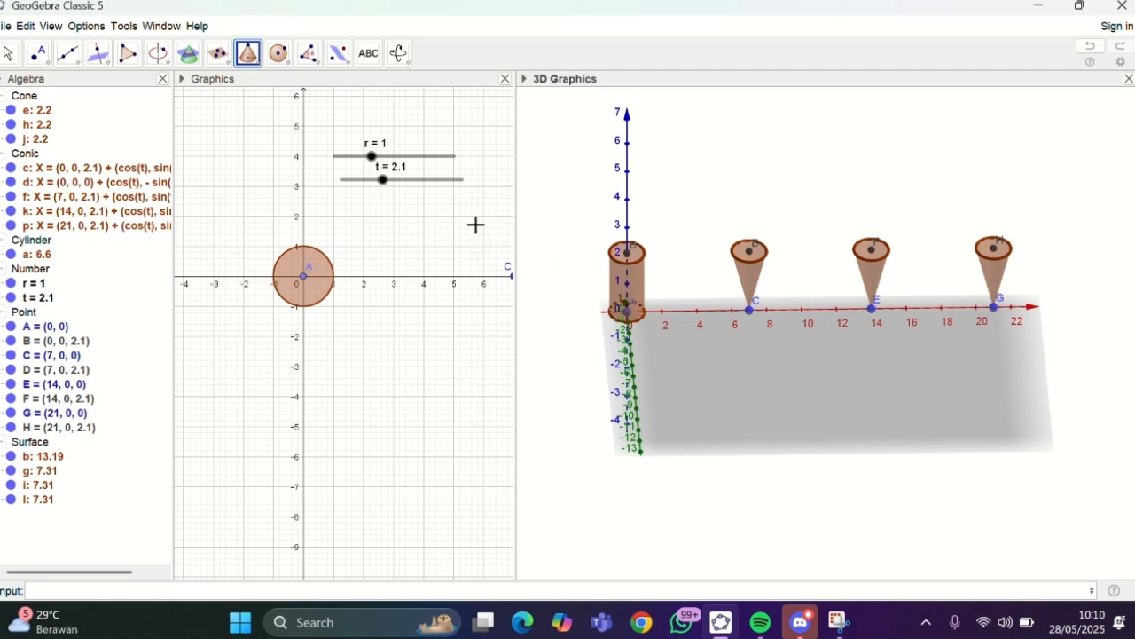
click(46, 114)
double_click(40, 118)
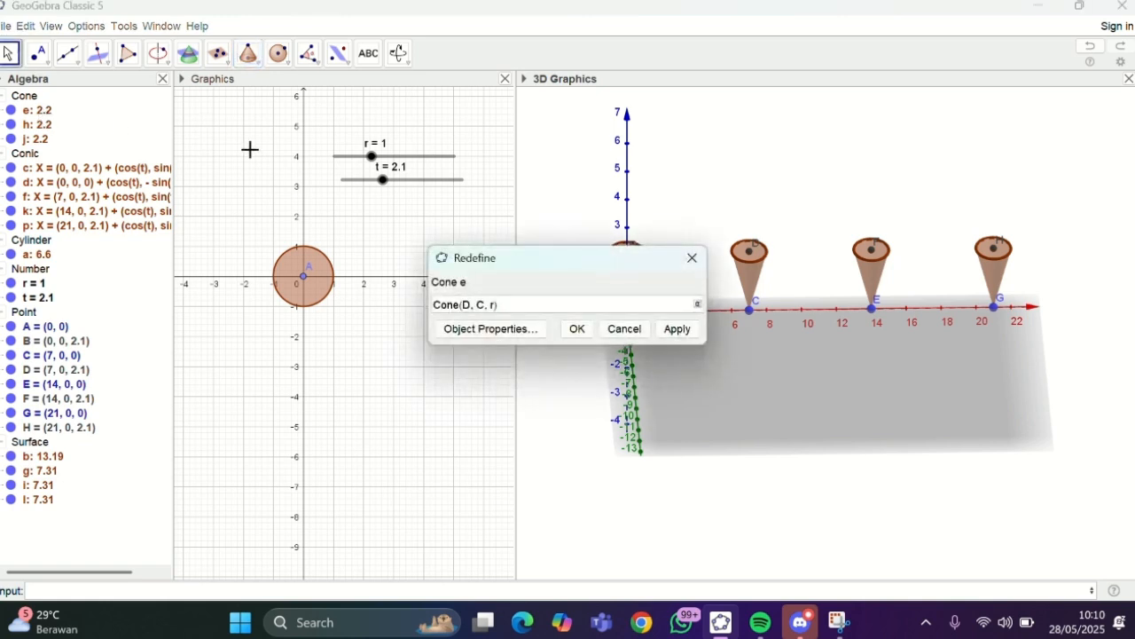
click(690, 258)
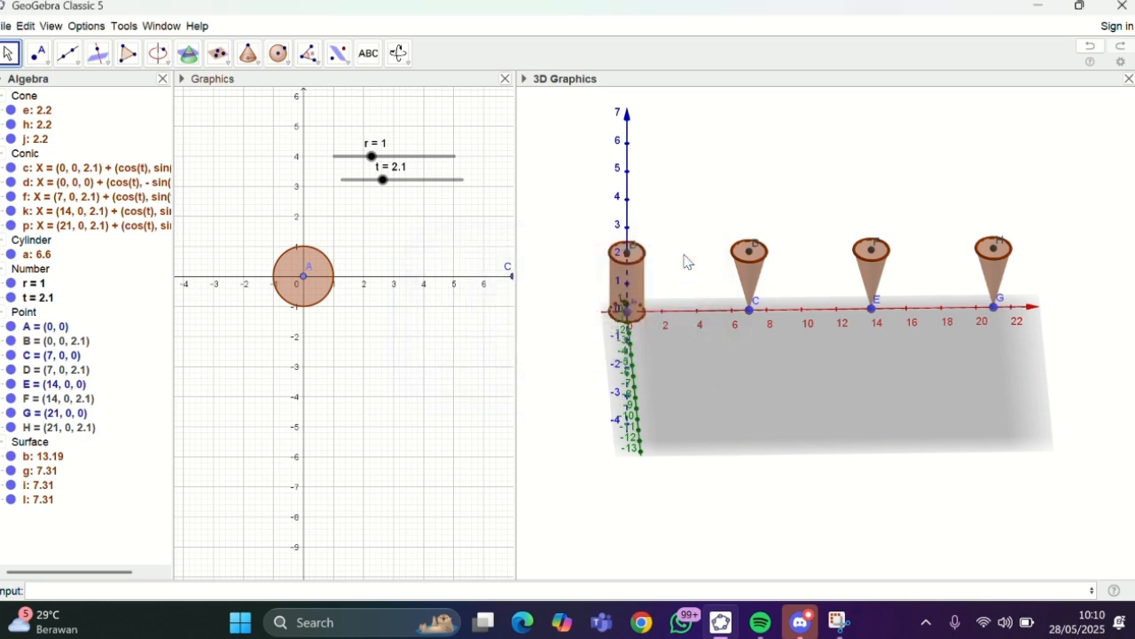
Step: Set the colour of cone e, between points D and C, to white in its object properties
click(30, 114)
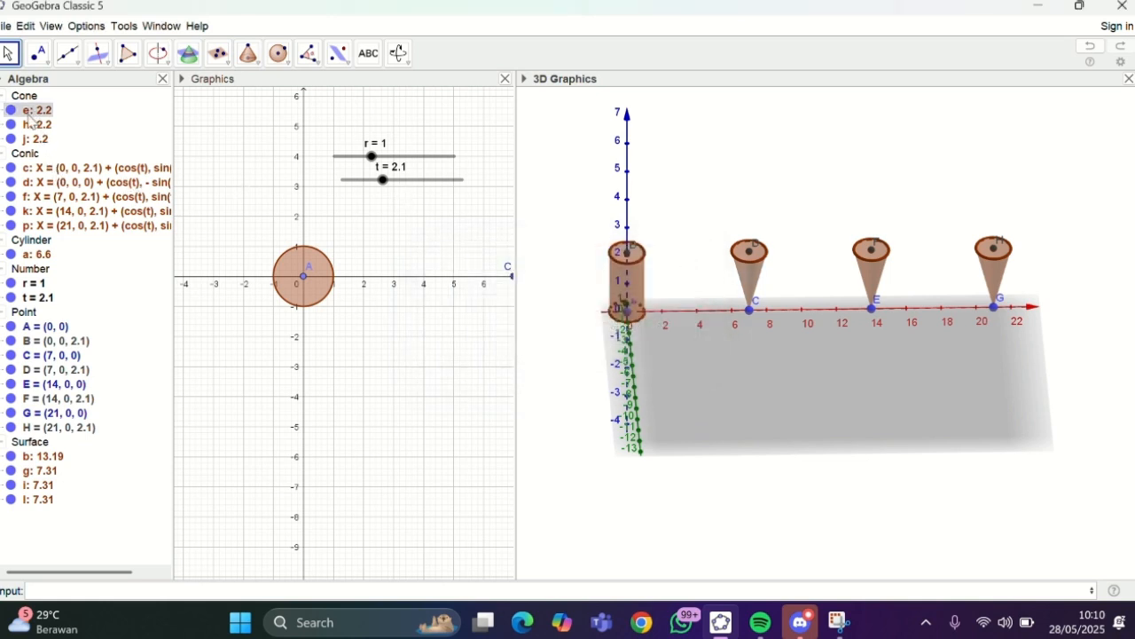
right_click(30, 120)
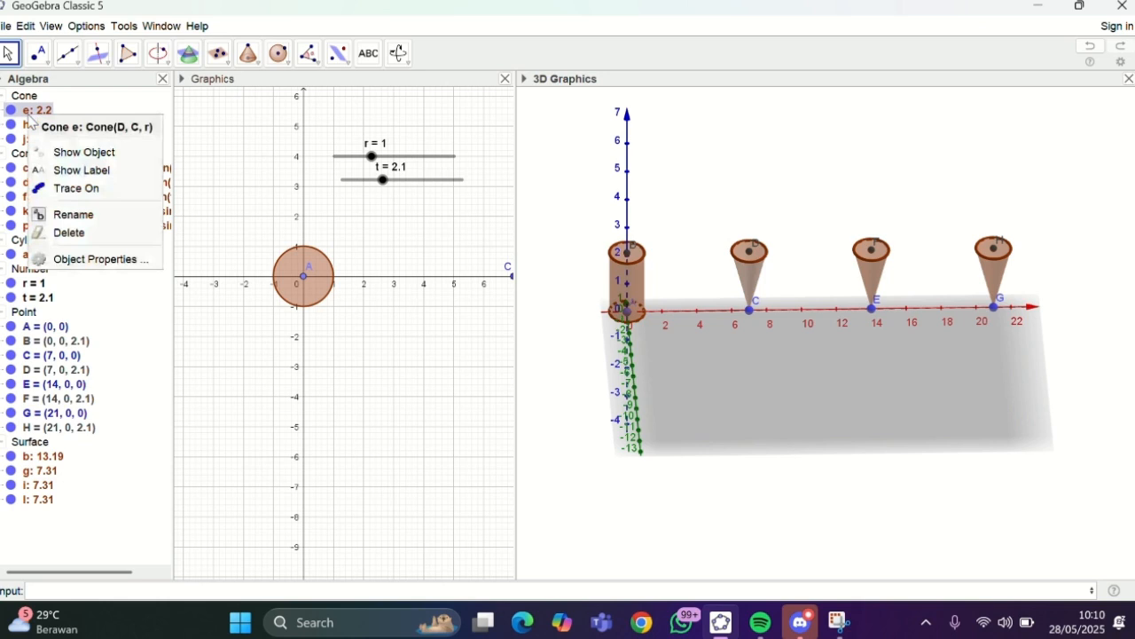
click(60, 259)
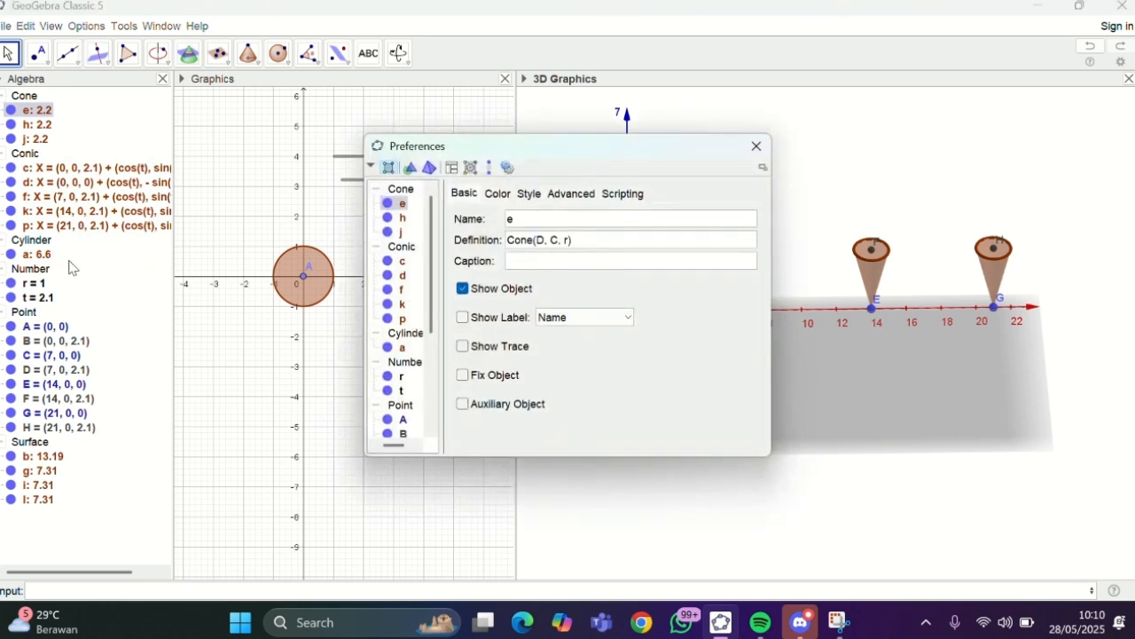
click(499, 194)
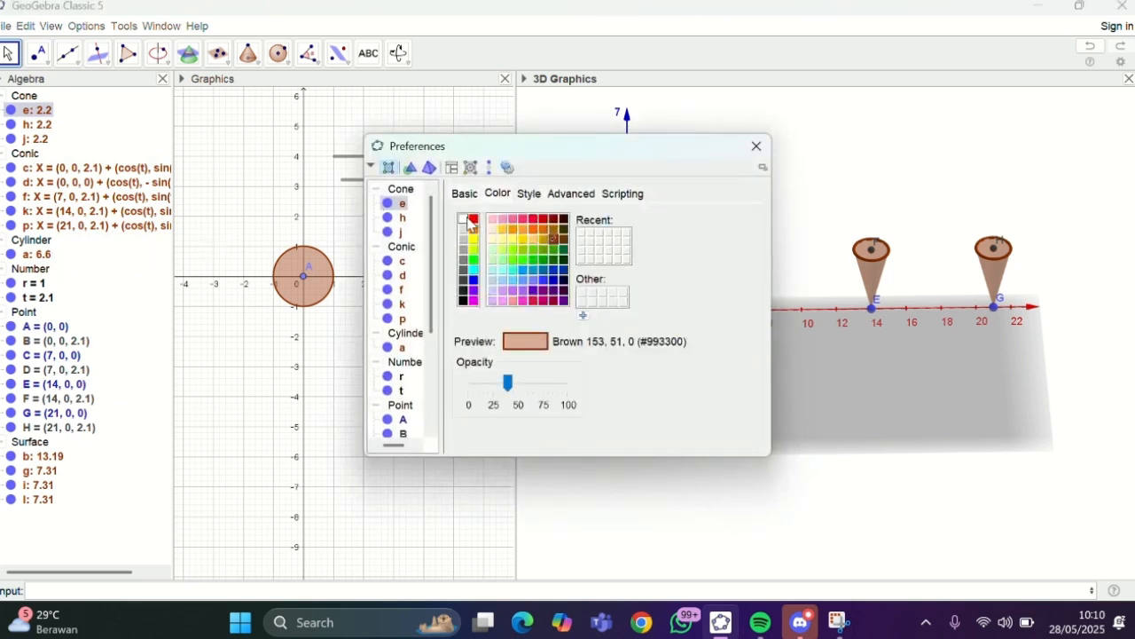
click(466, 219)
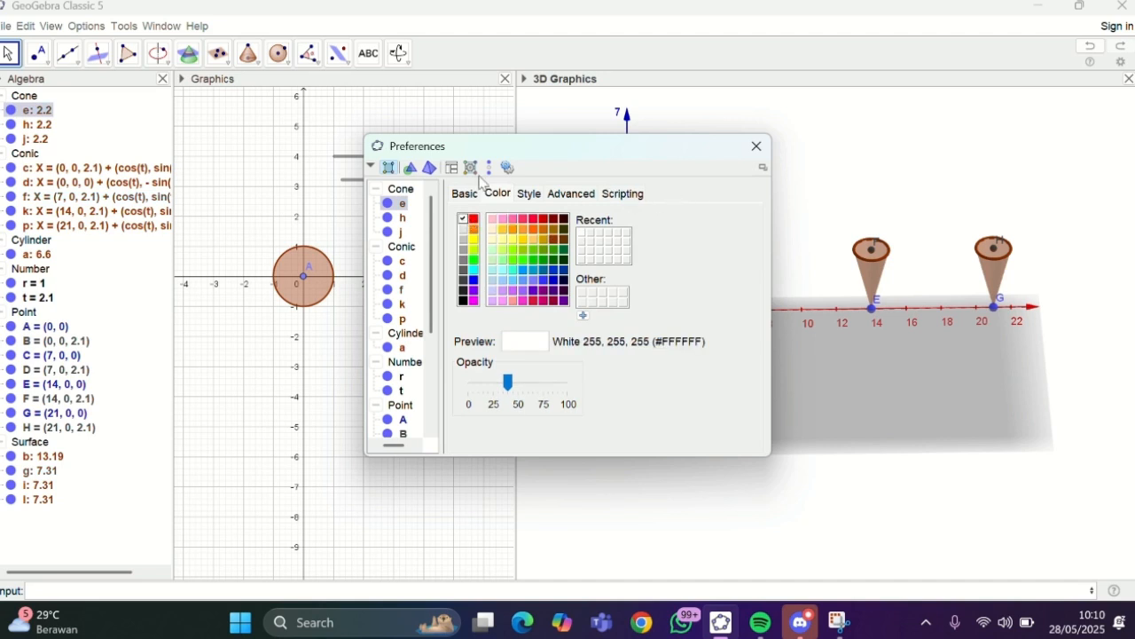
Step: Set the colour of the other two cones, h and j, to white as well
click(36, 127)
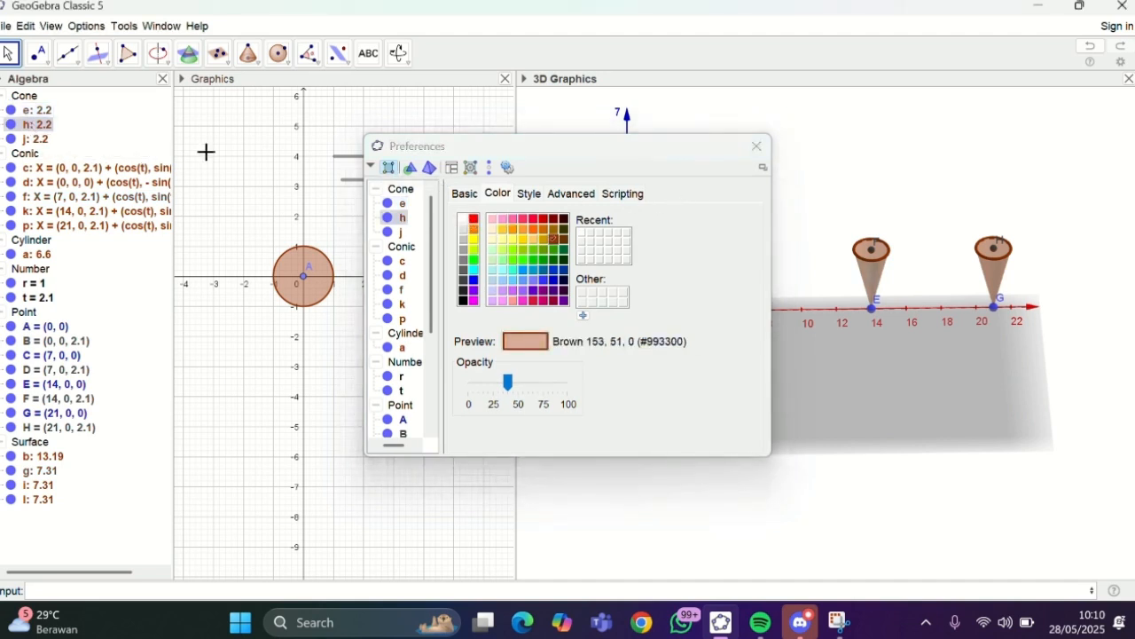
click(463, 219)
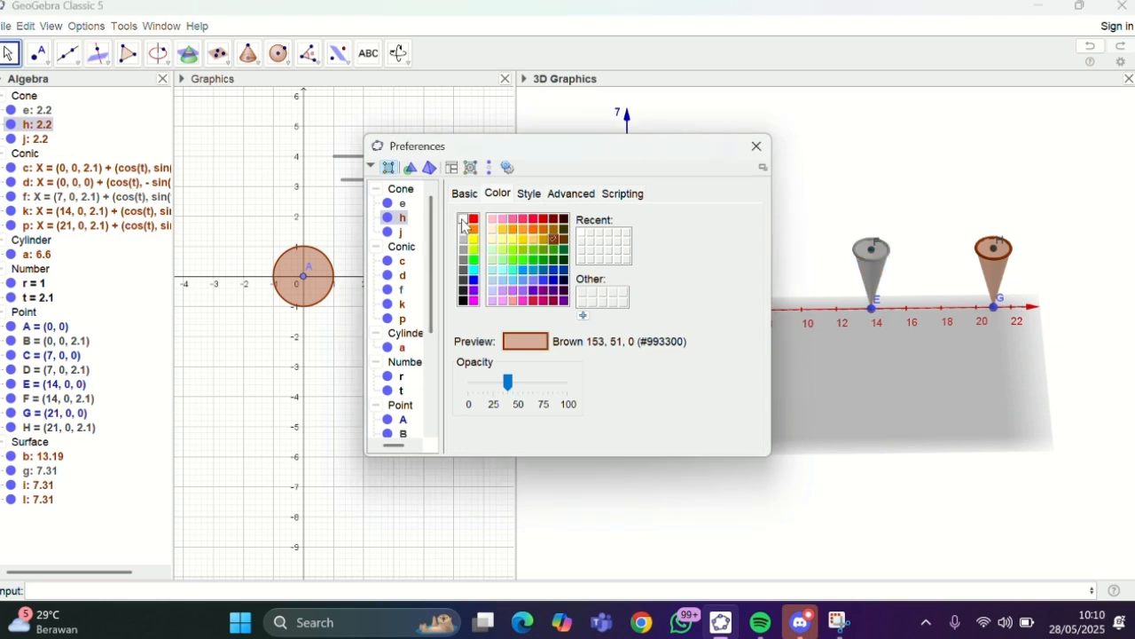
click(35, 140)
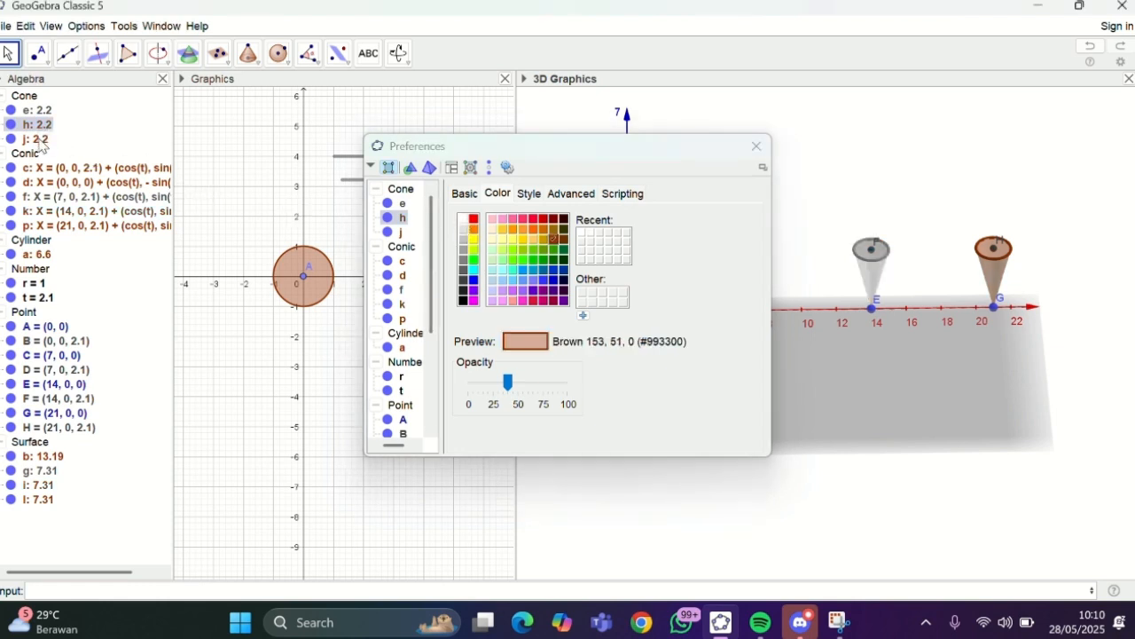
click(463, 219)
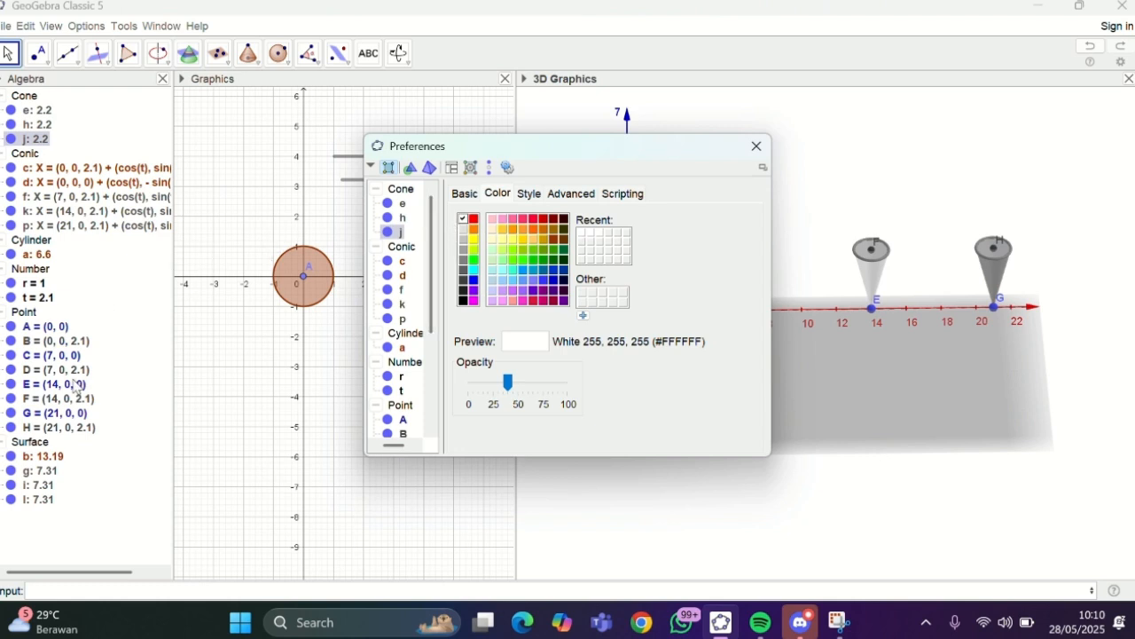
Step: Set the colour of cylinder a to white and close its object properties
click(52, 258)
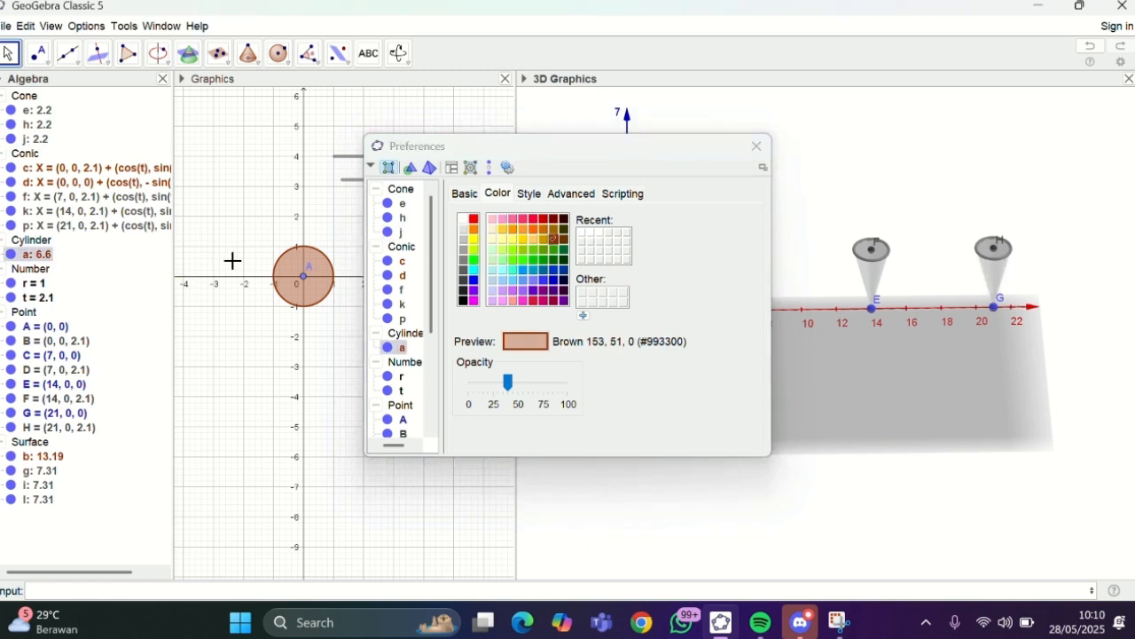
click(463, 219)
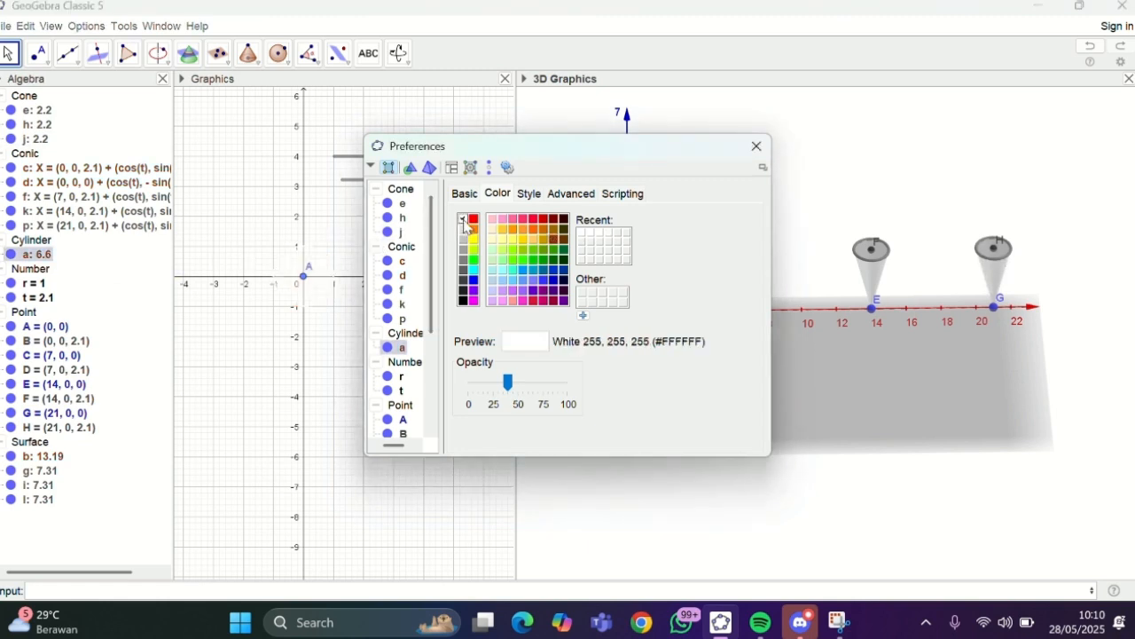
click(757, 146)
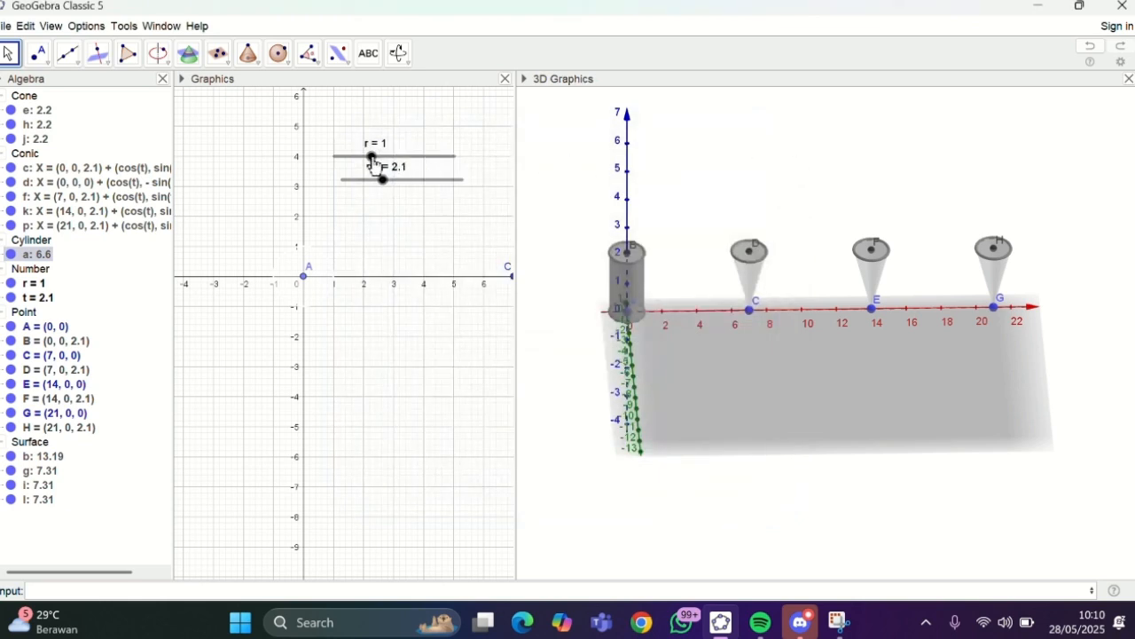
Step: Set the radius slider r to 2.1
drag(375, 156, 415, 161)
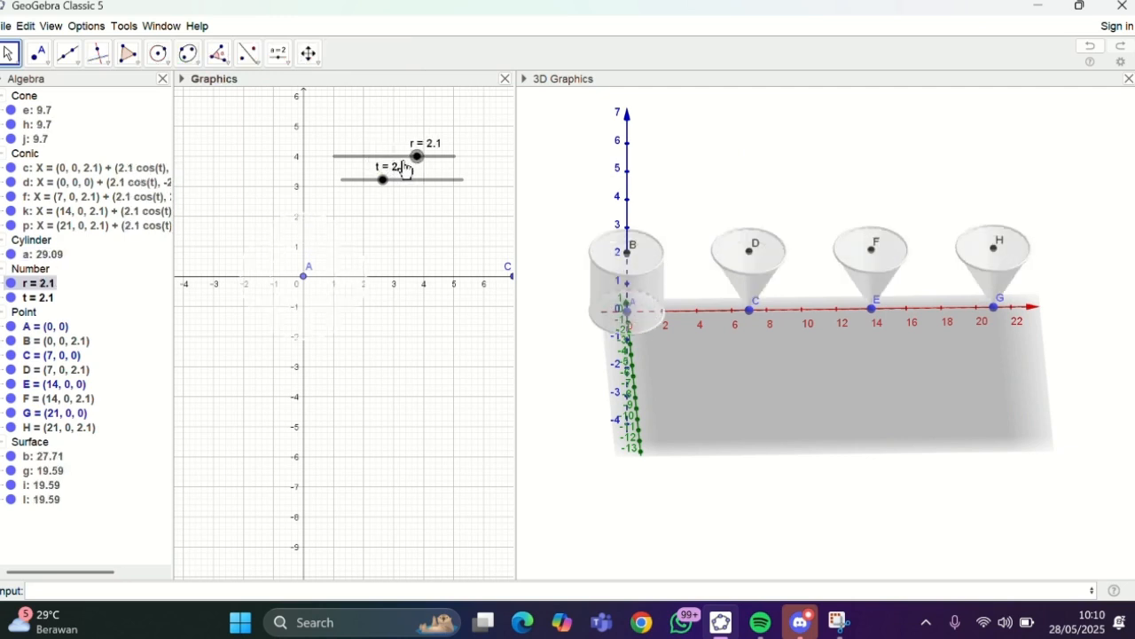
click(398, 161)
click(400, 162)
click(401, 160)
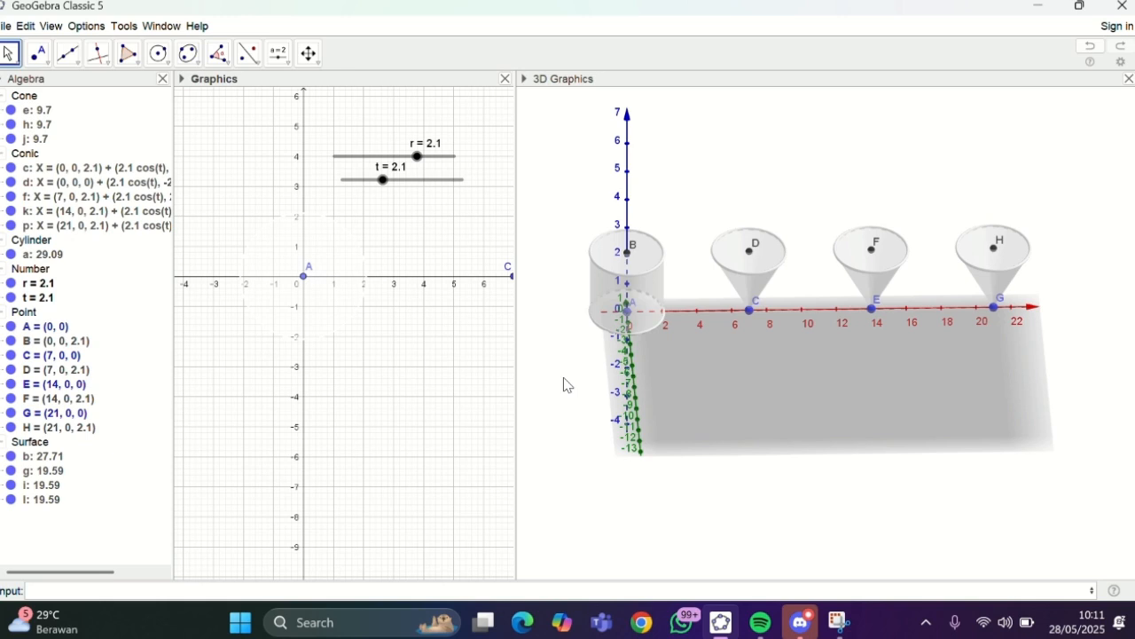
Step: Rotate the 3D view so the cylinder and three cones are seen almost from the side
click(316, 64)
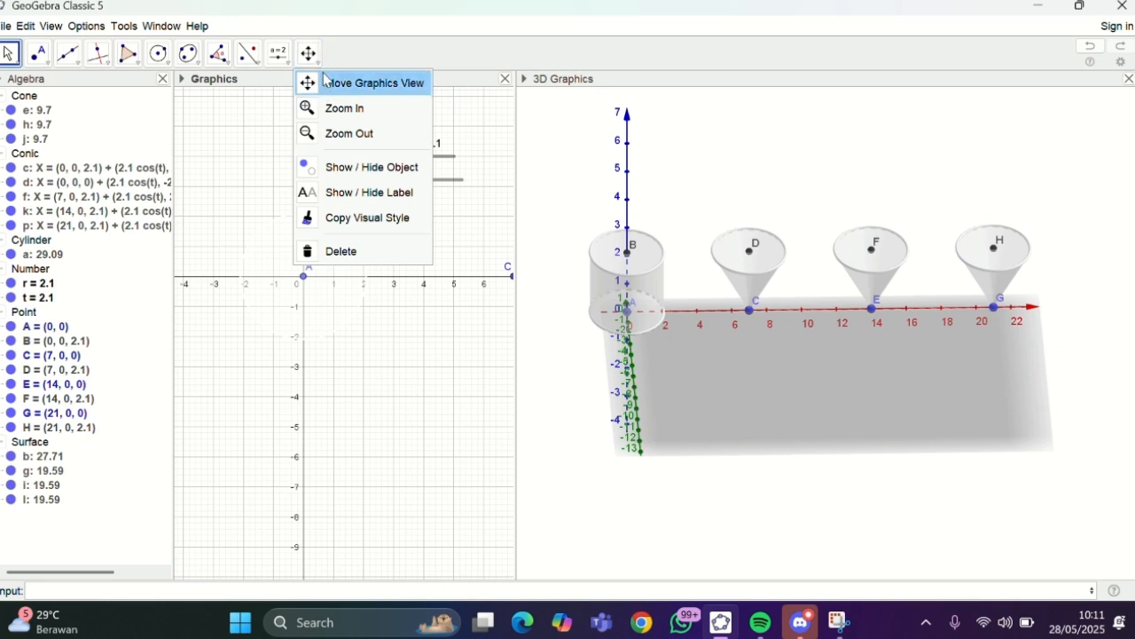
click(547, 162)
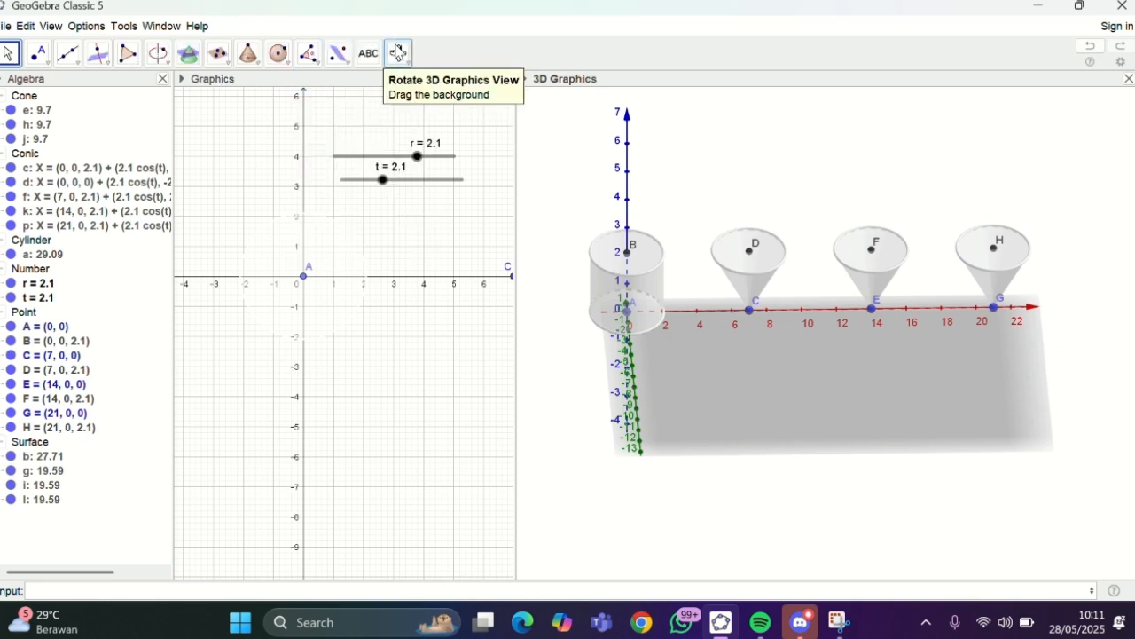
click(399, 55)
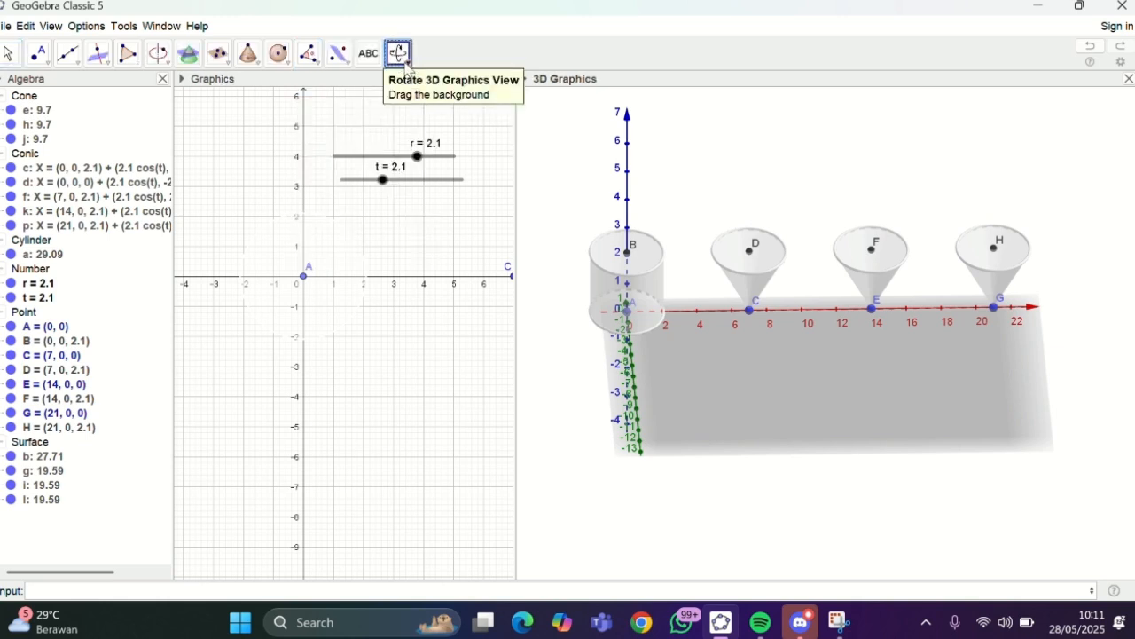
drag(547, 168, 544, 153)
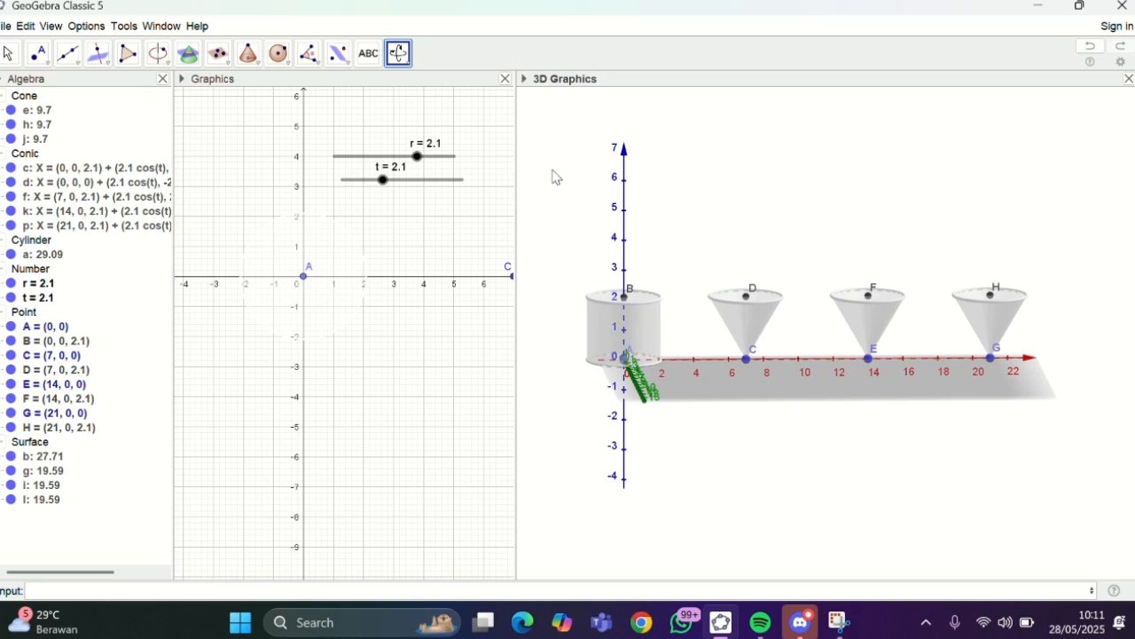
drag(552, 166, 552, 163)
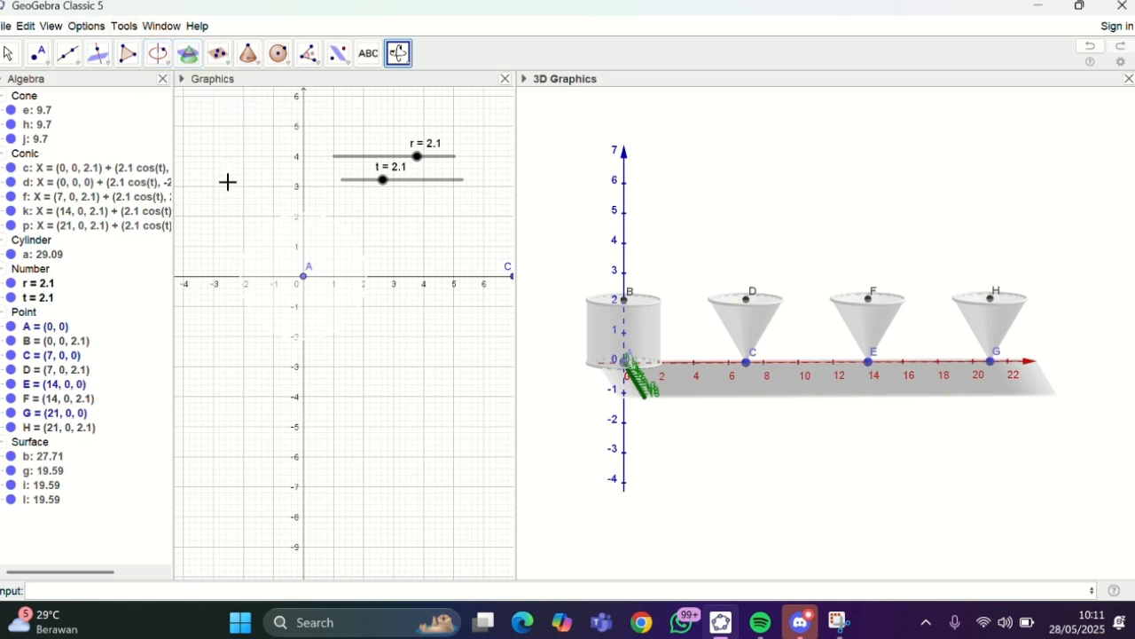
Step: Create a number slider n ranging from 0 to 6, placed below slider t
click(9, 54)
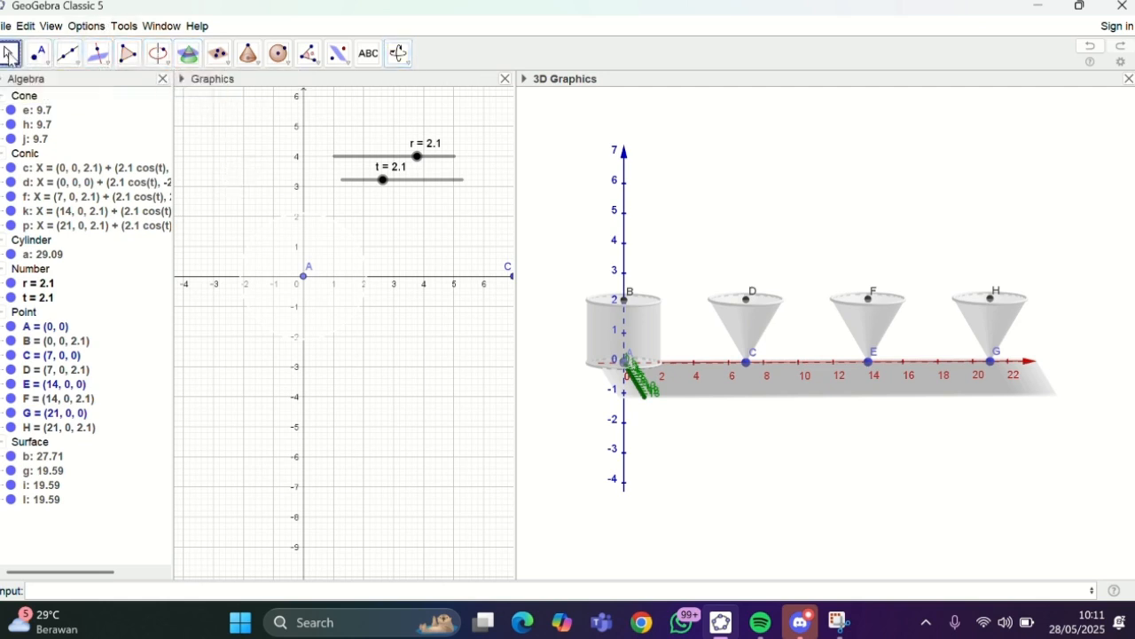
click(255, 175)
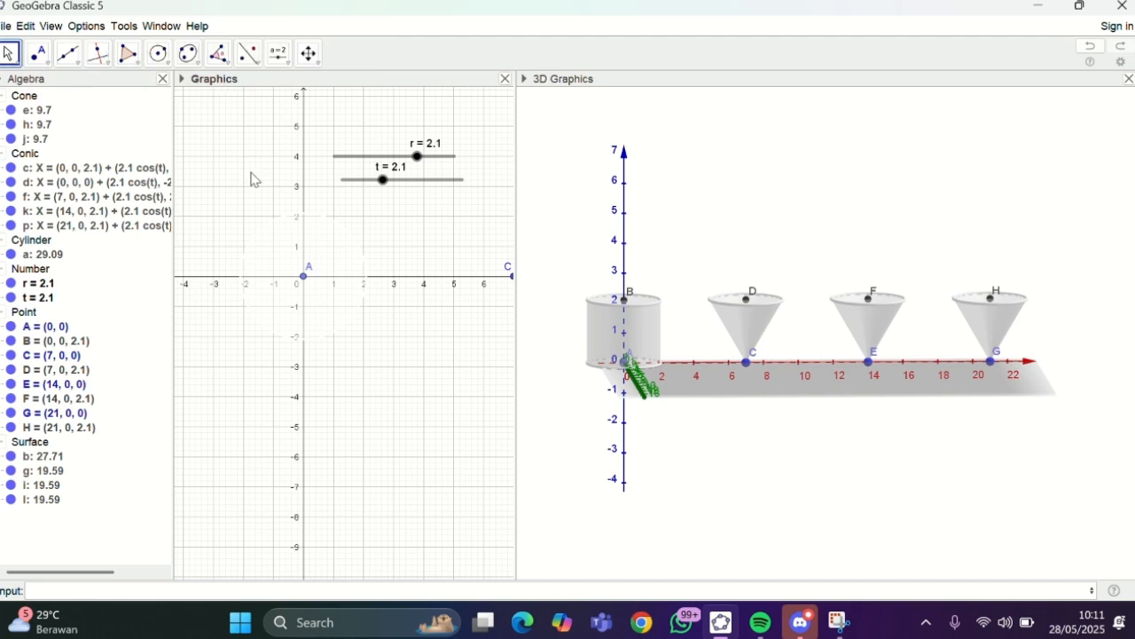
click(282, 62)
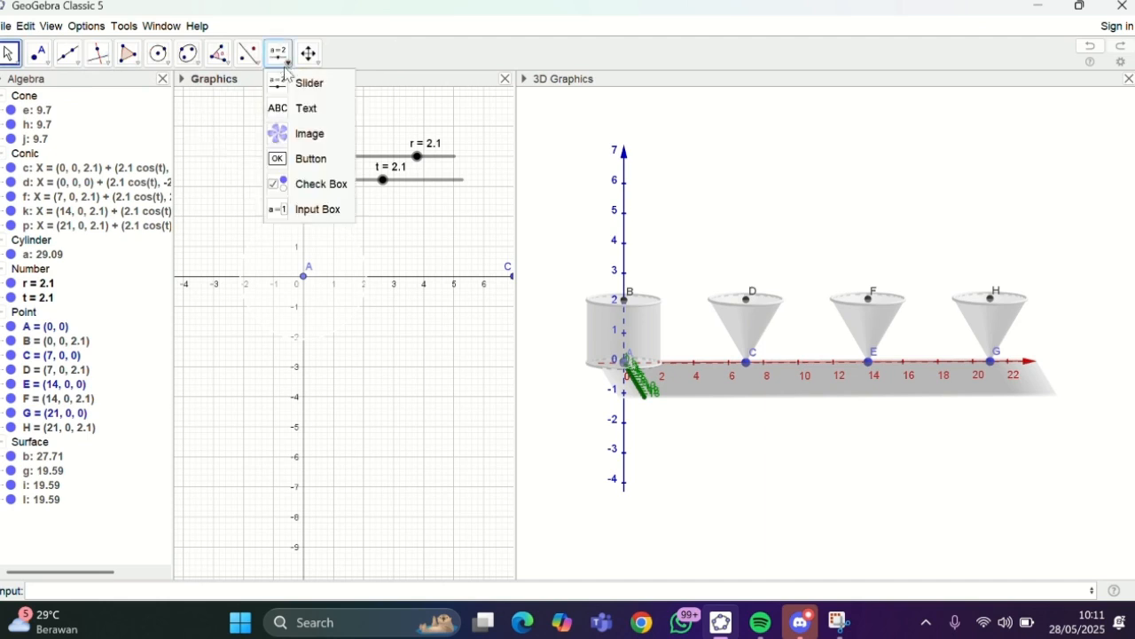
click(386, 204)
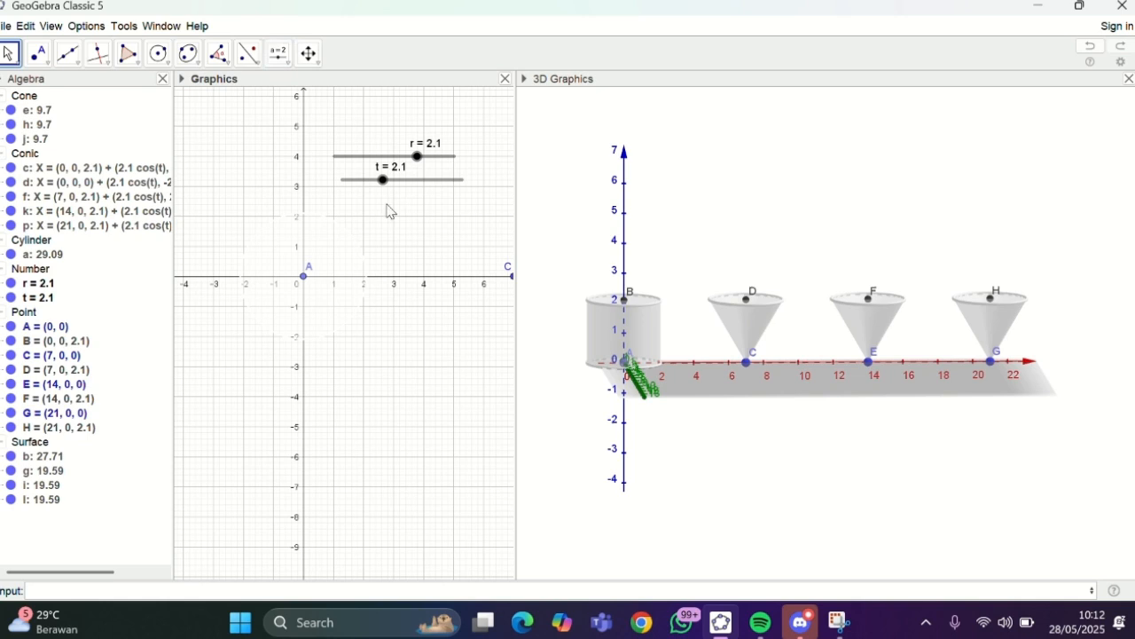
click(280, 55)
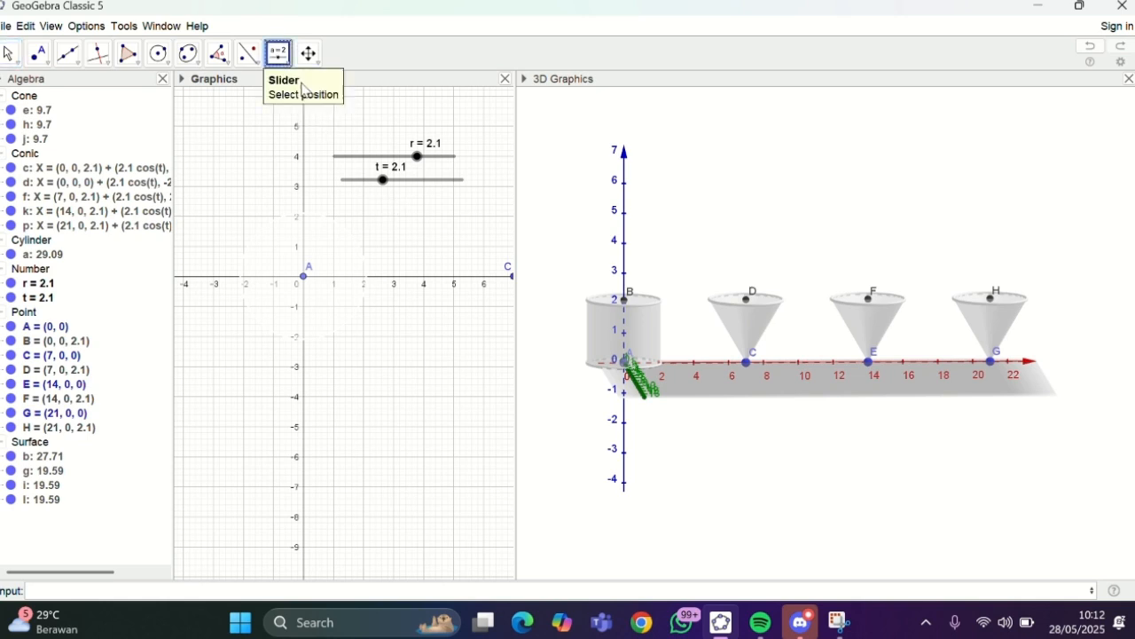
click(385, 214)
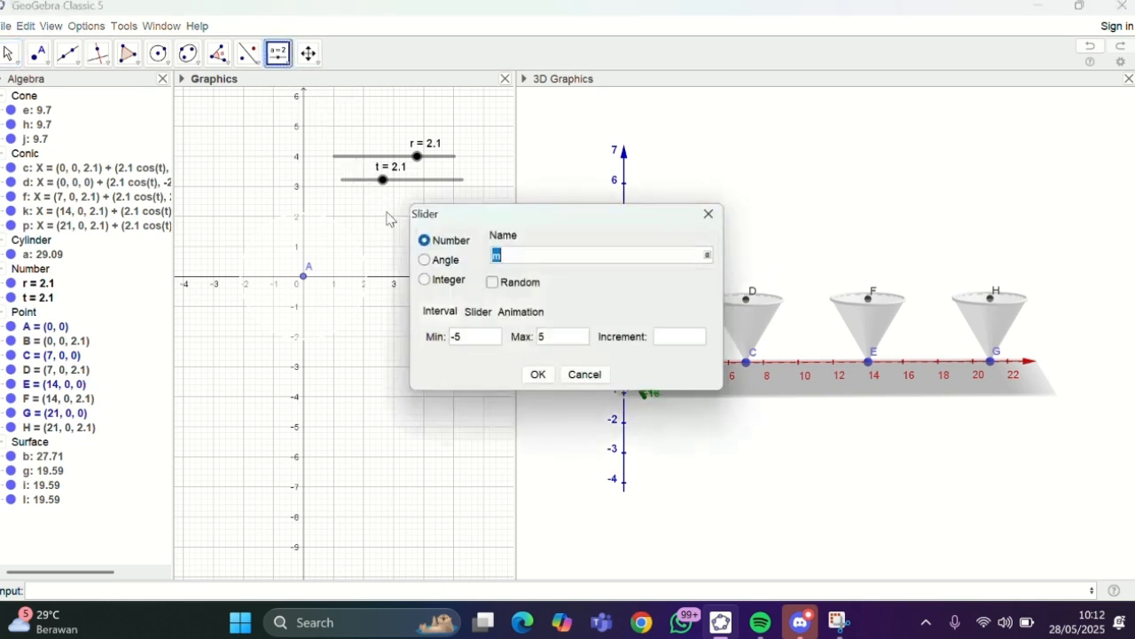
click(515, 257)
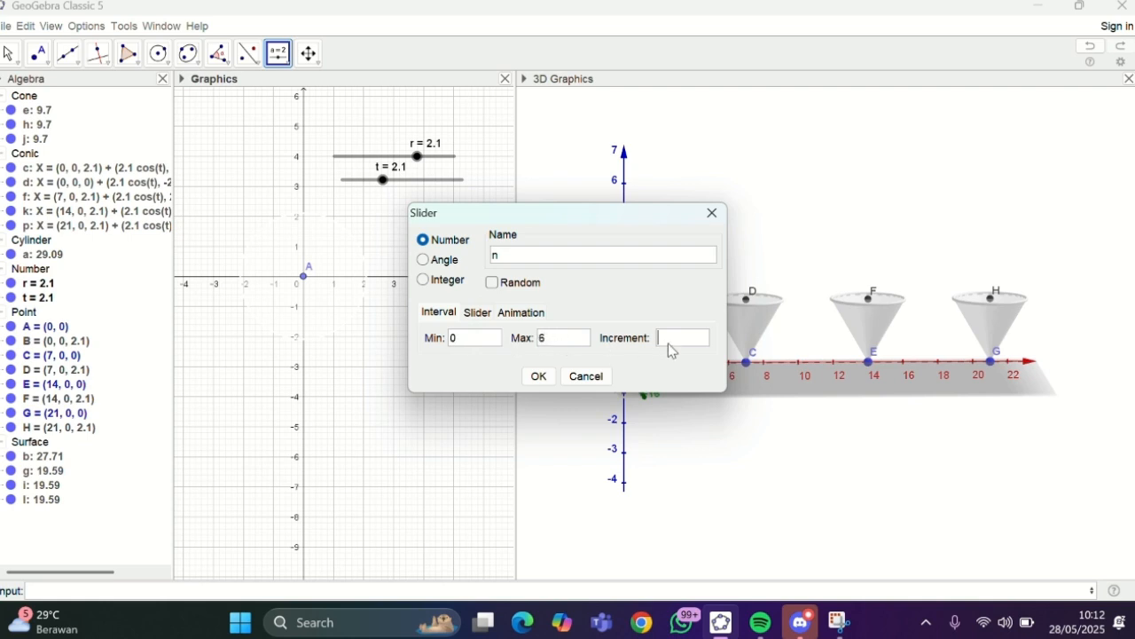
click(538, 377)
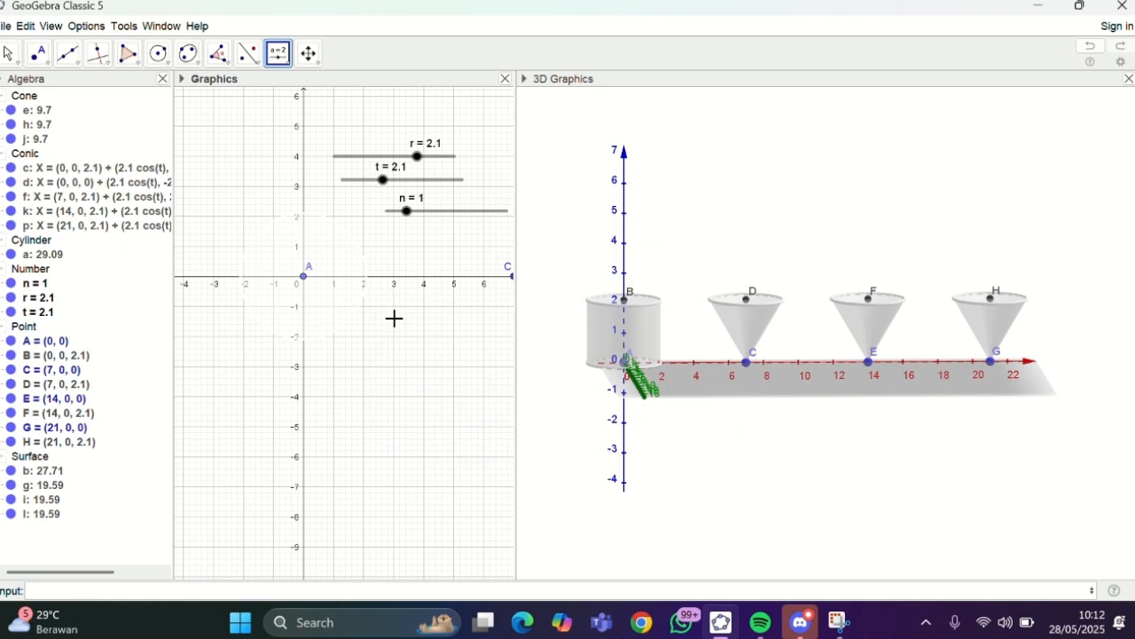
Step: Define the point I=(0,0,n/3) on the cylinder's axis
click(207, 592)
text(0,0,n/)
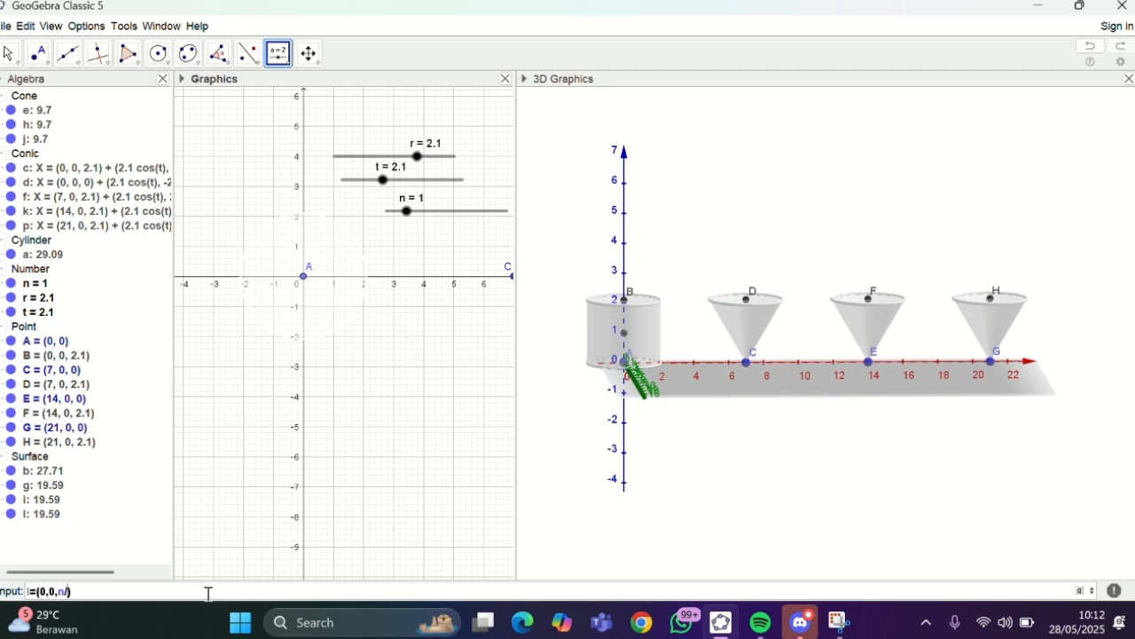
text(3)
key(Return)
click(548, 417)
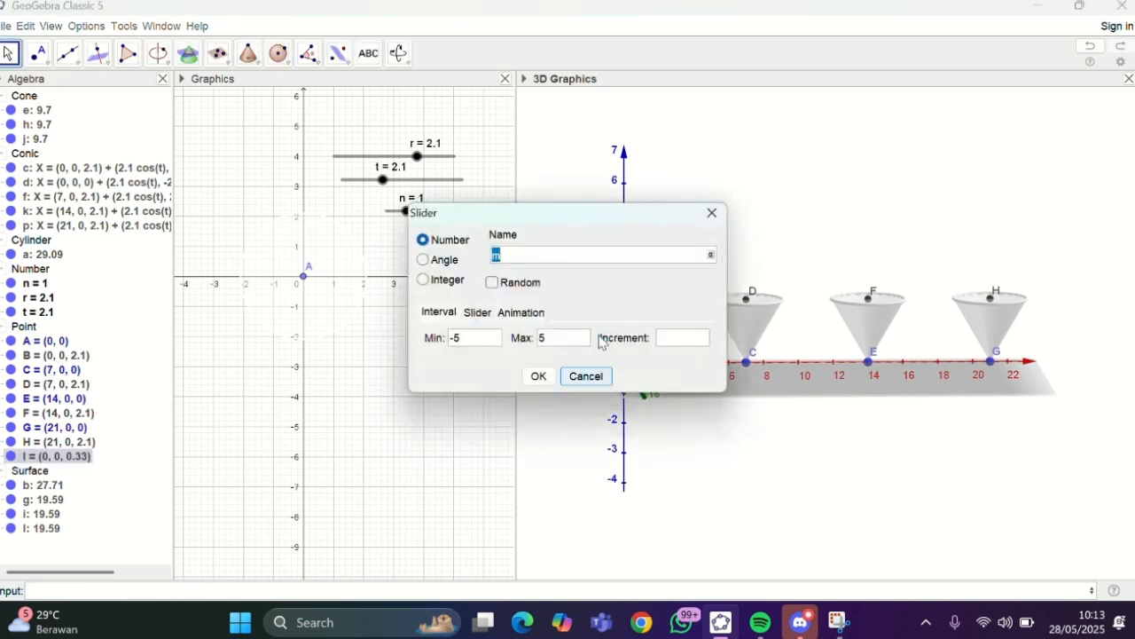
click(711, 213)
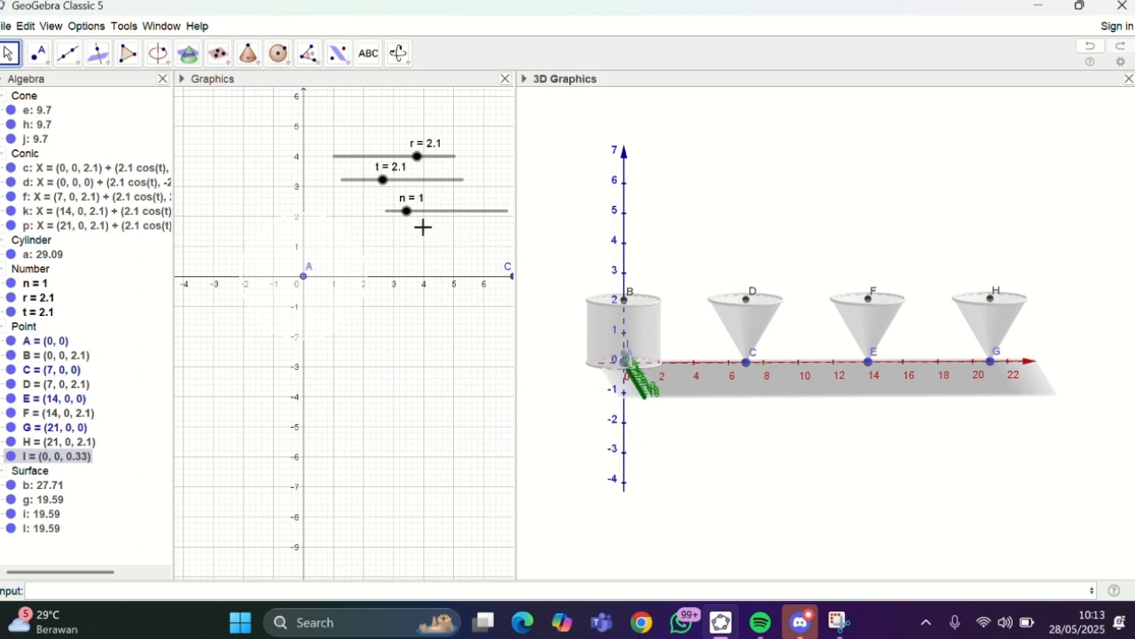
Step: Set the sliders n and t to 6 and r to 3
drag(408, 215, 576, 179)
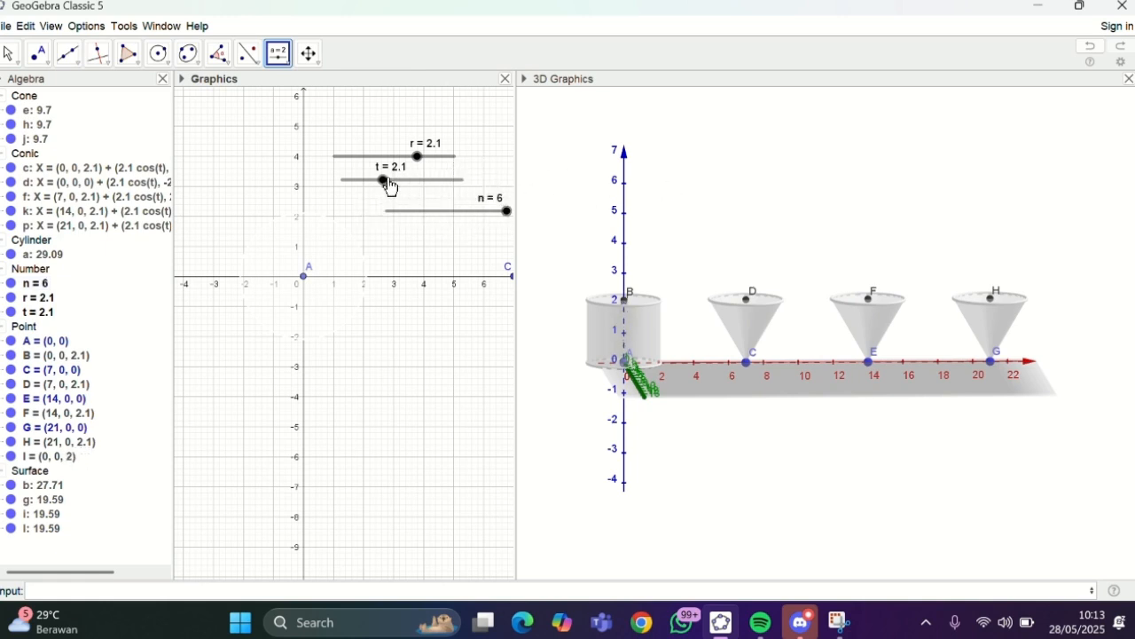
drag(385, 184, 479, 180)
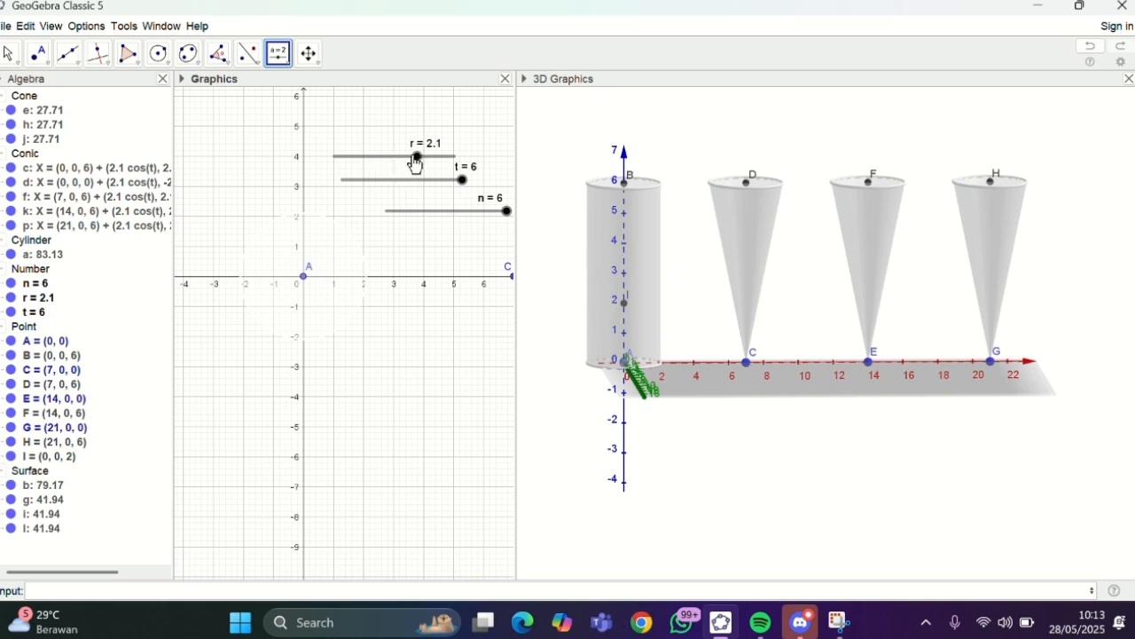
drag(418, 161, 465, 163)
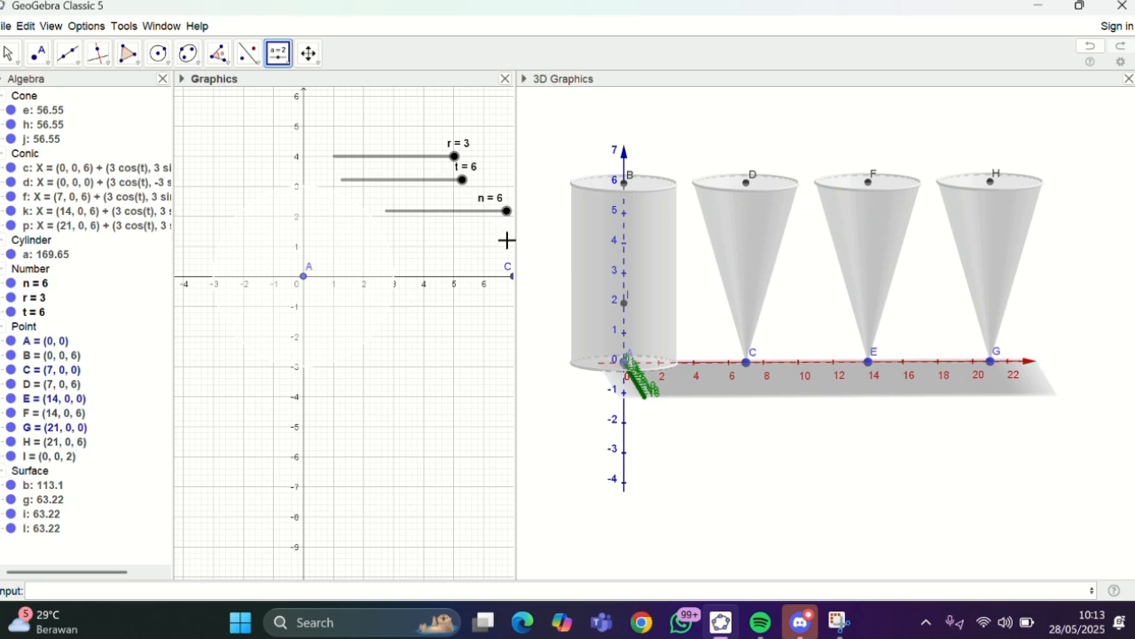
click(546, 283)
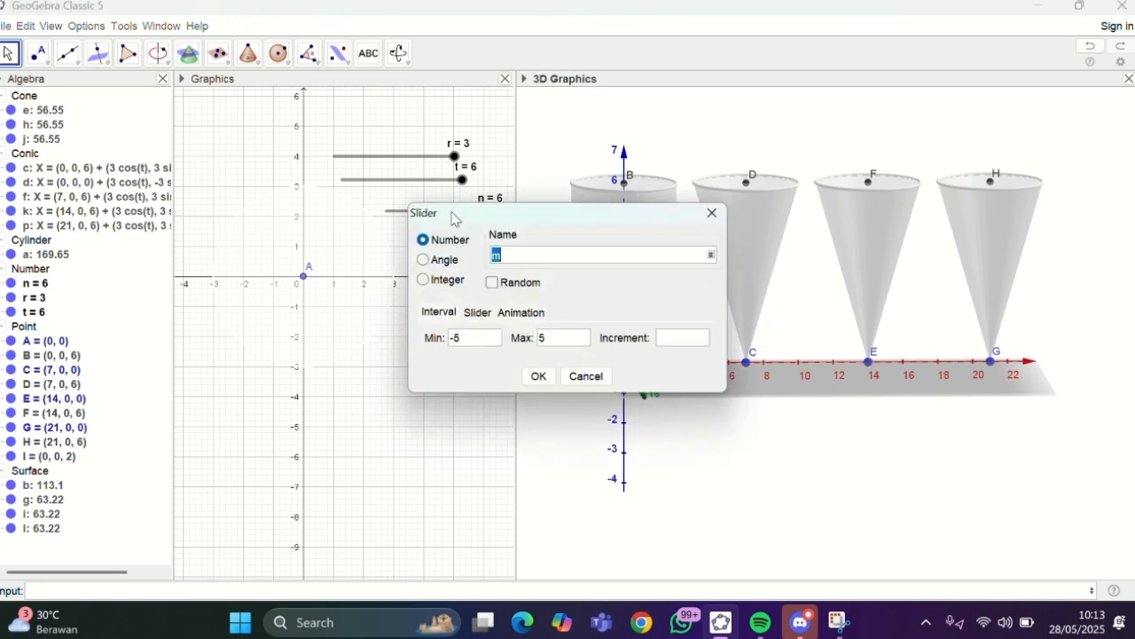
click(706, 212)
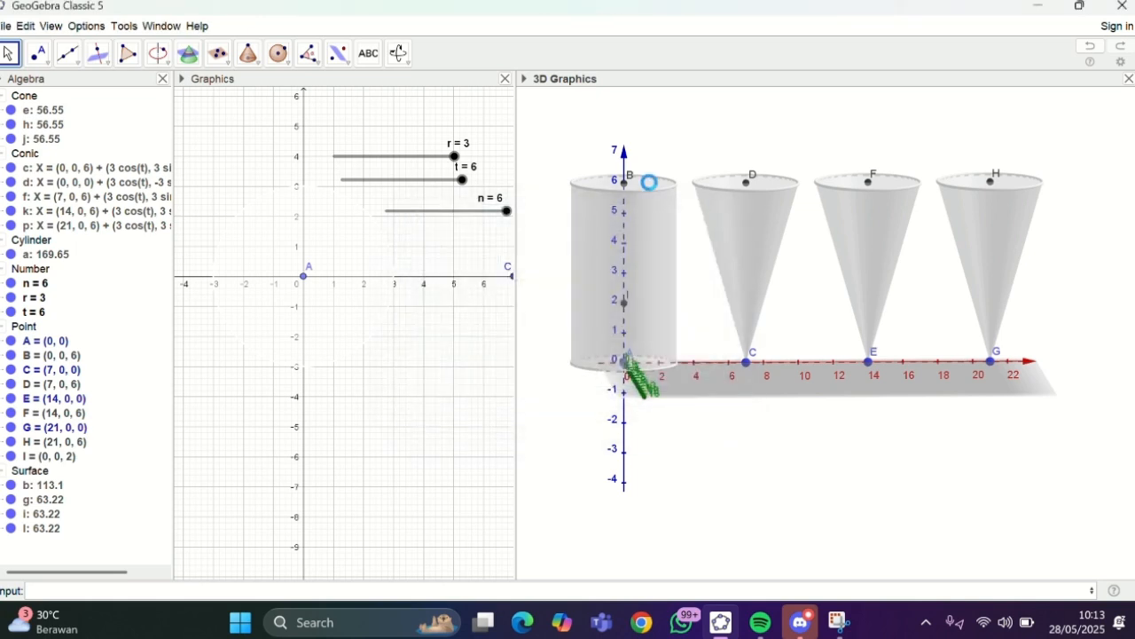
Step: Construct a cylinder of radius r from base centre A to point I inside the first cylinder
click(249, 54)
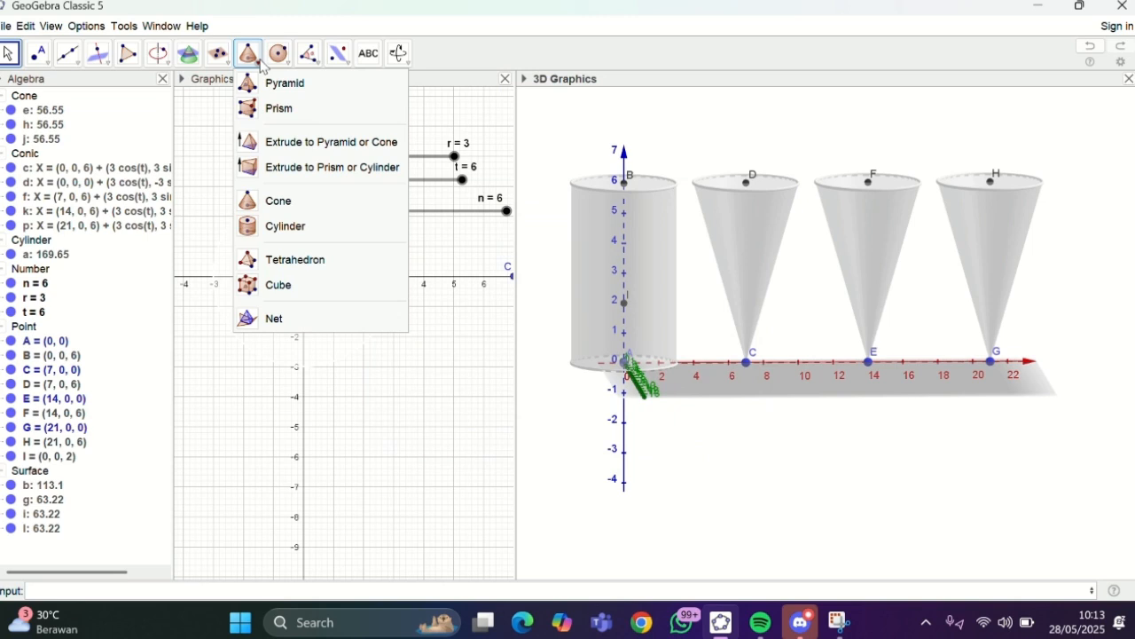
click(276, 227)
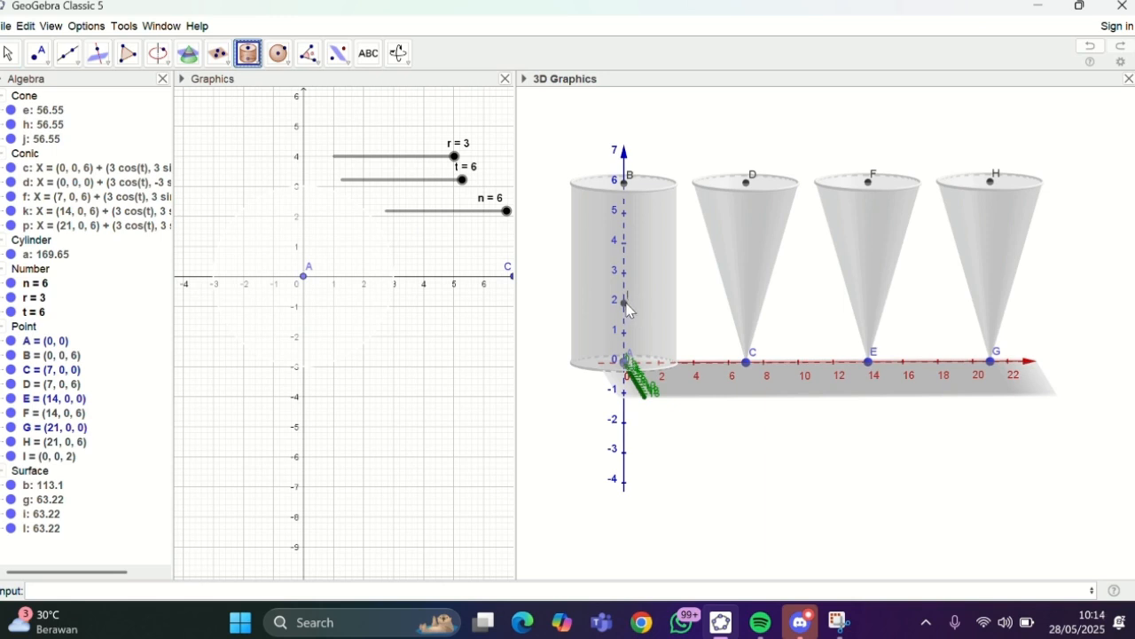
click(625, 361)
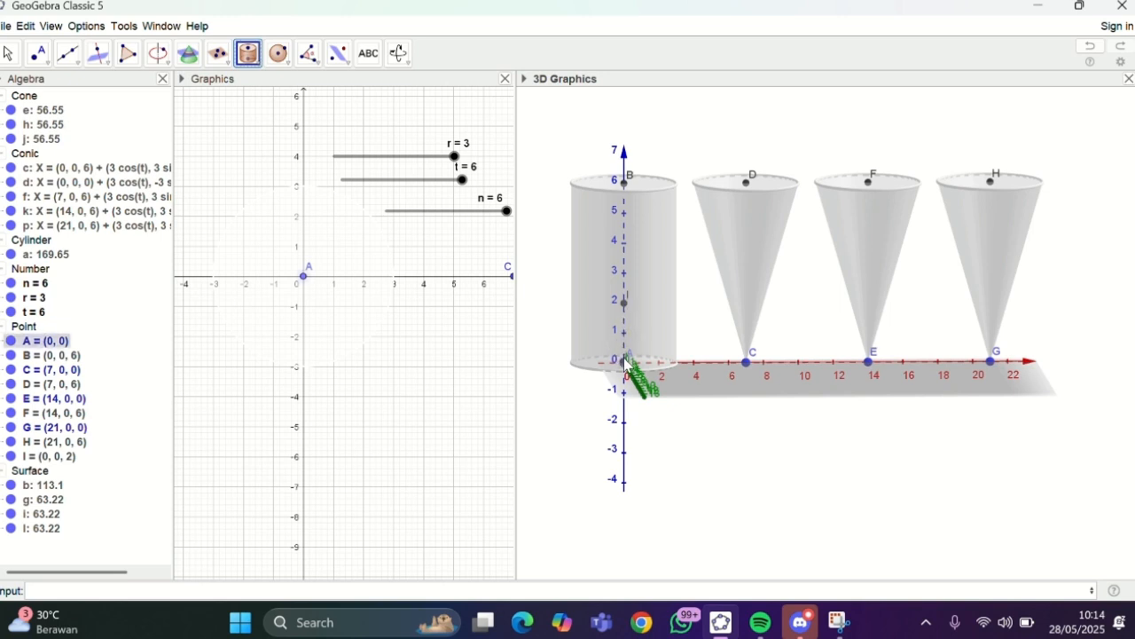
click(625, 305)
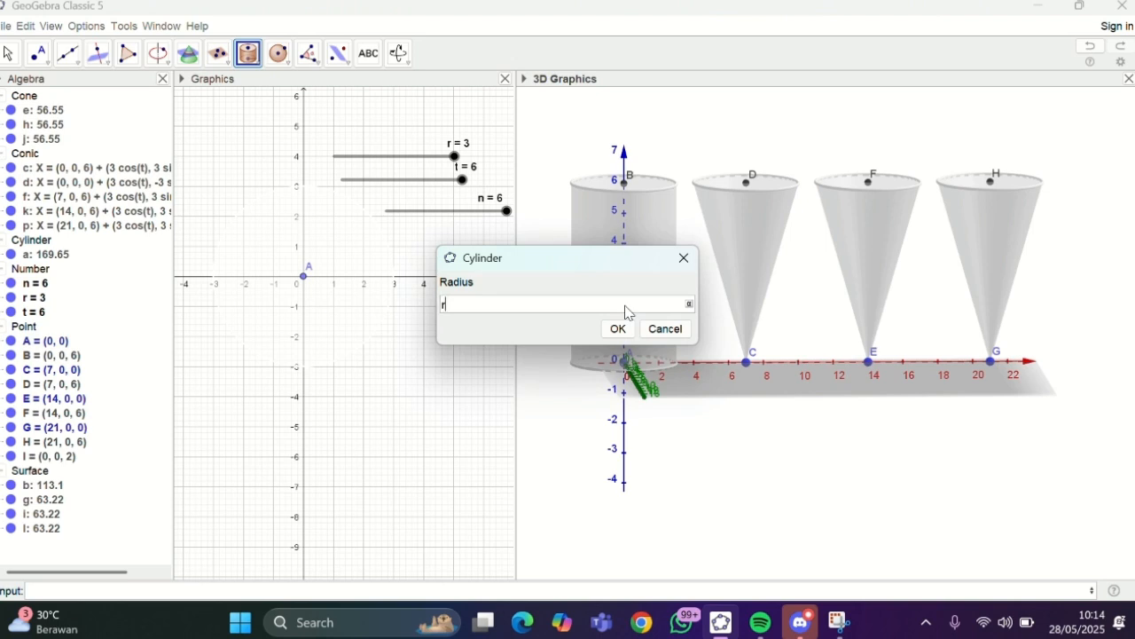
click(619, 330)
click(506, 213)
drag(506, 212, 566, 224)
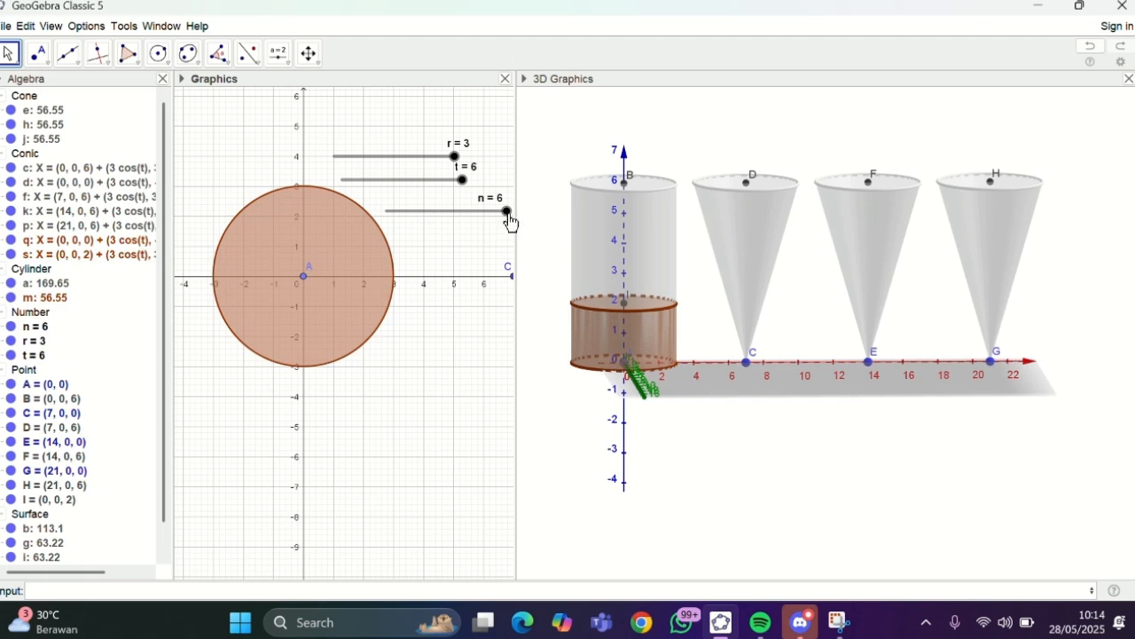
drag(510, 221, 582, 246)
Step: Set the colour of the inner cylinder m to pink (#FF99FF) in its object properties
click(65, 300)
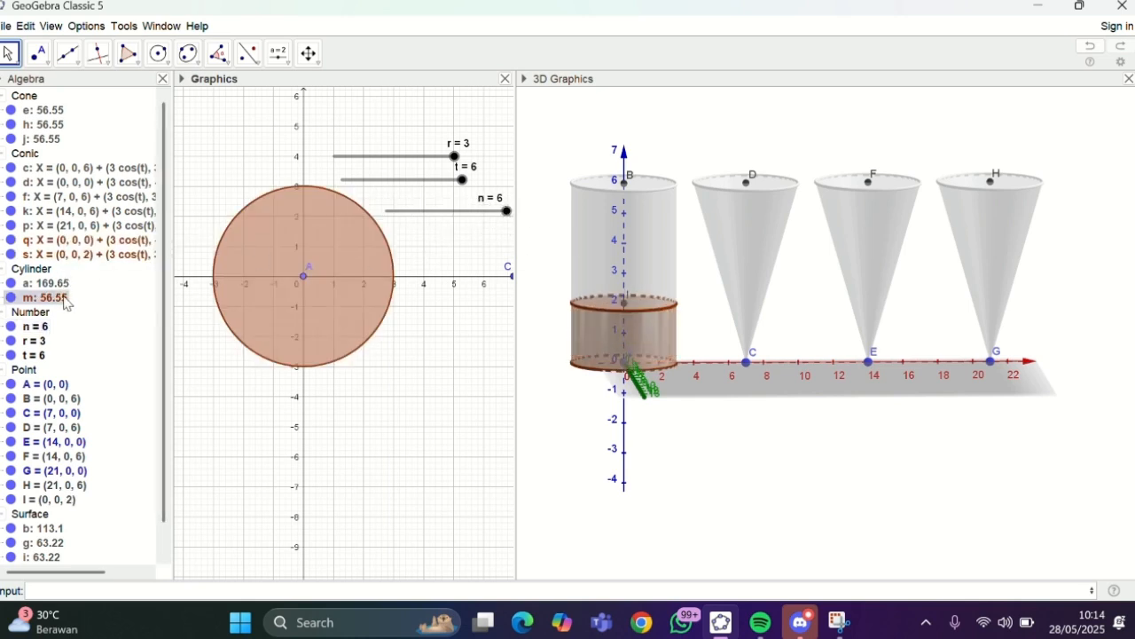
right_click(64, 301)
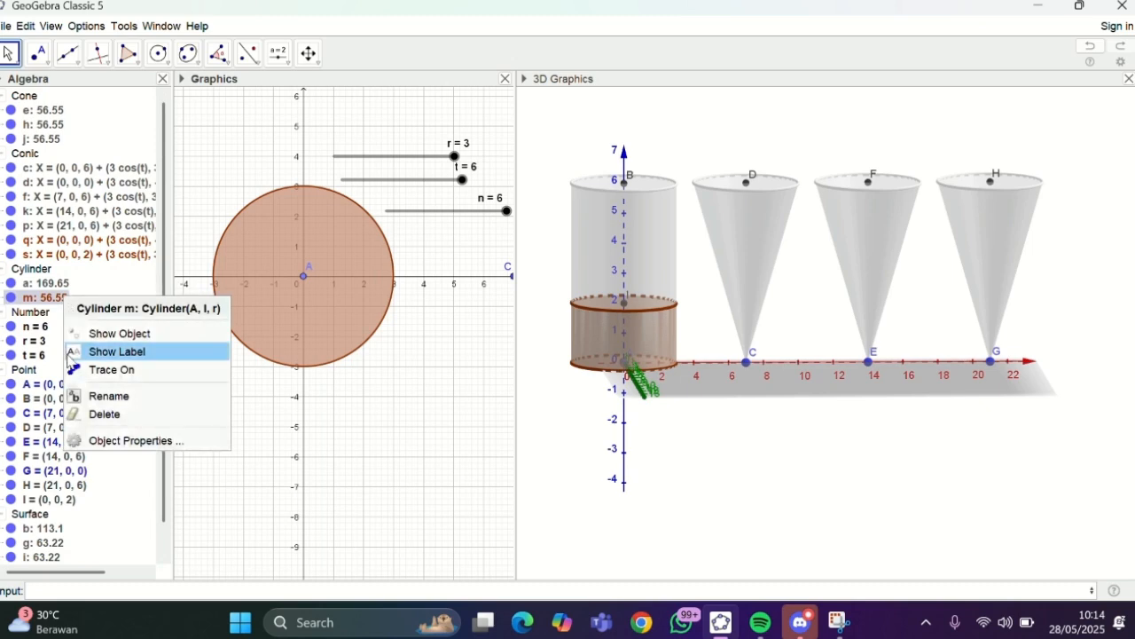
click(96, 440)
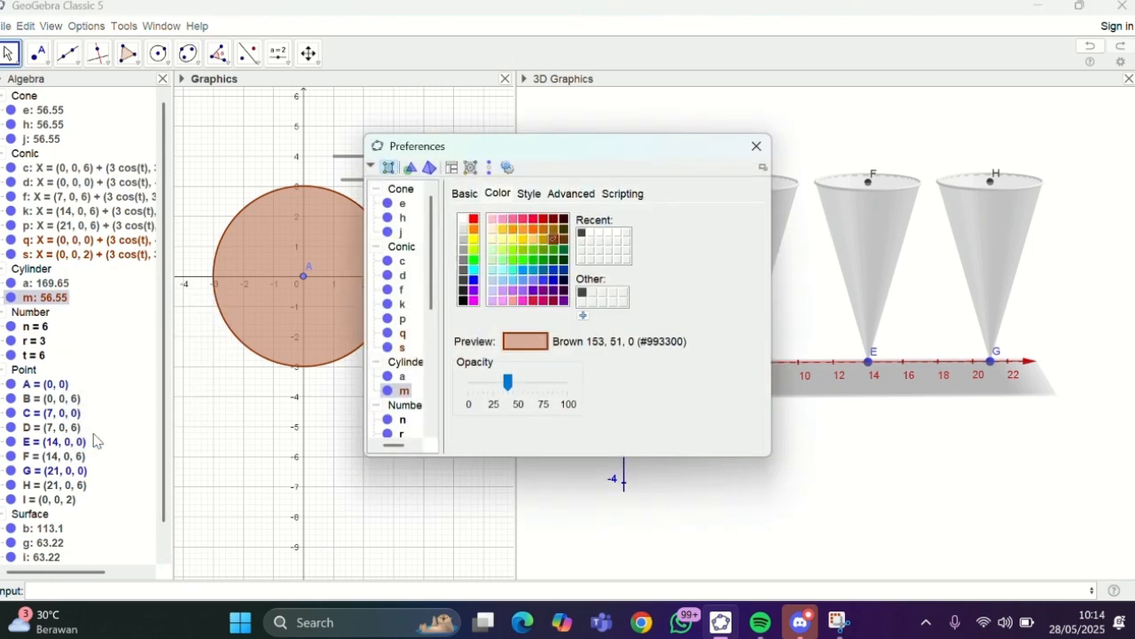
click(502, 302)
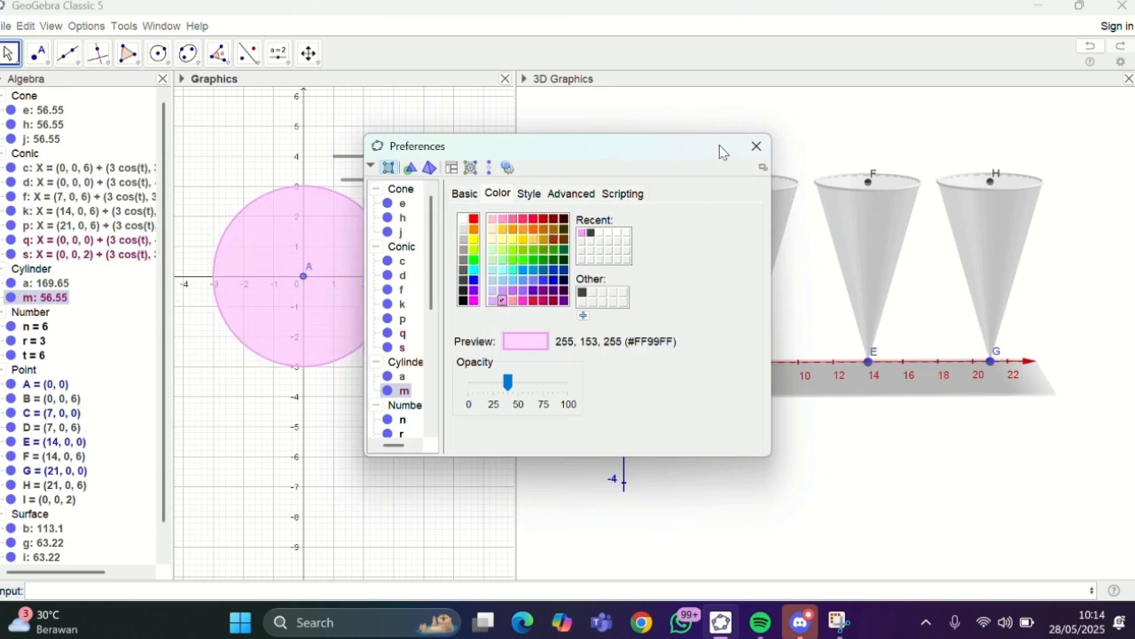
Step: Close the object properties and vary the slider n to check the pink cylinder's filling, returning n to 6
click(752, 147)
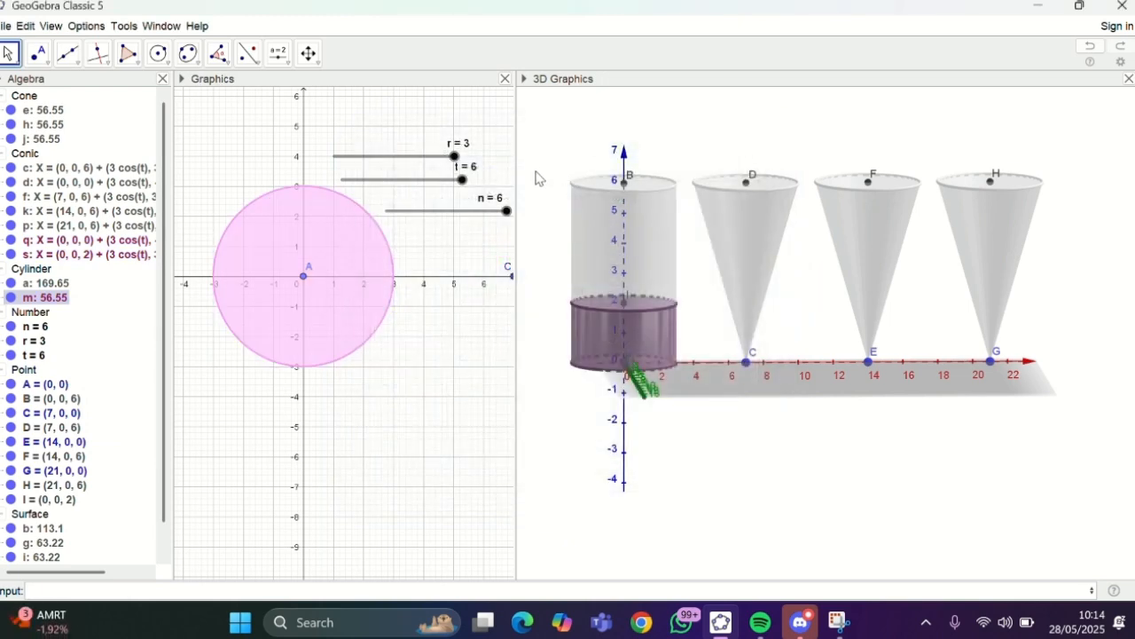
click(574, 158)
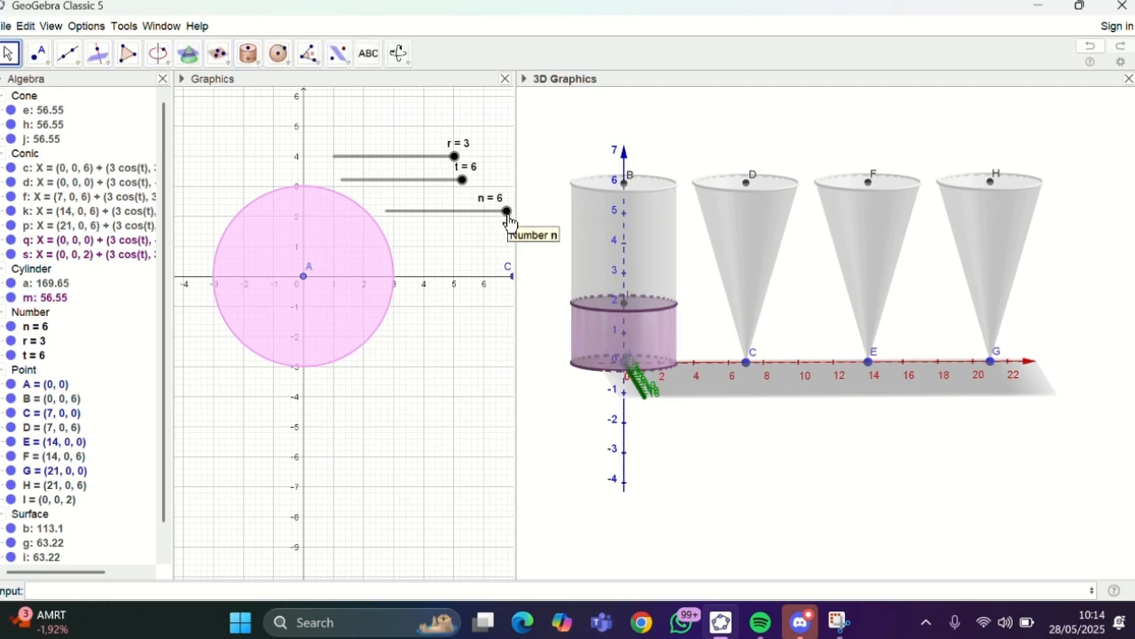
drag(507, 211, 586, 219)
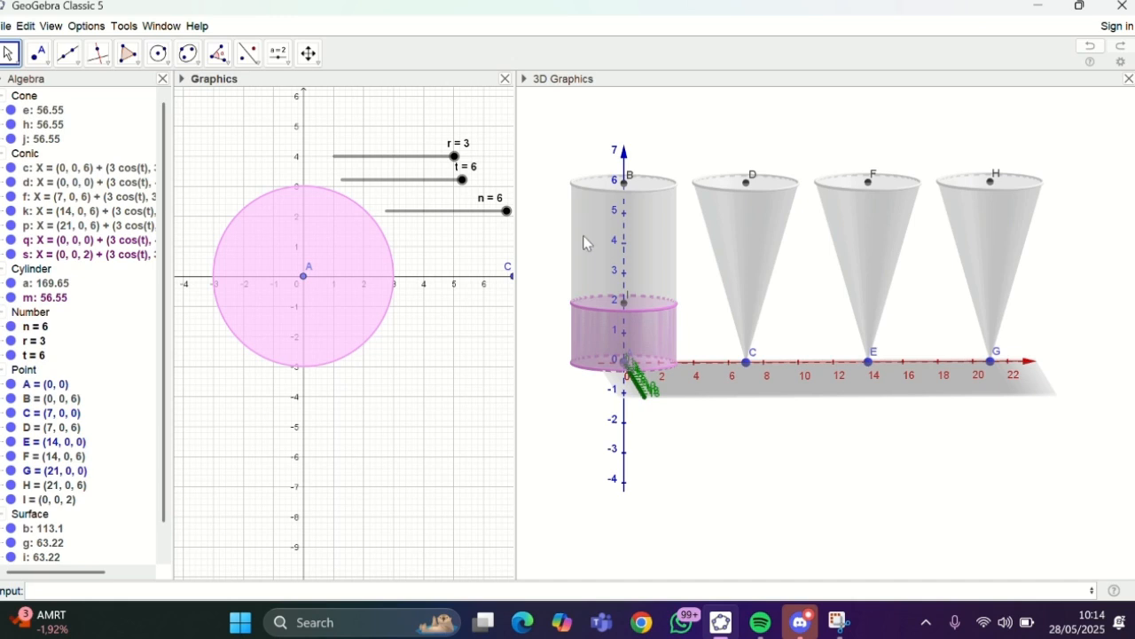
Step: Define the point J=(7,0,n) on the first cone's axis
click(268, 584)
text(J=(7,0,n)
key(Return)
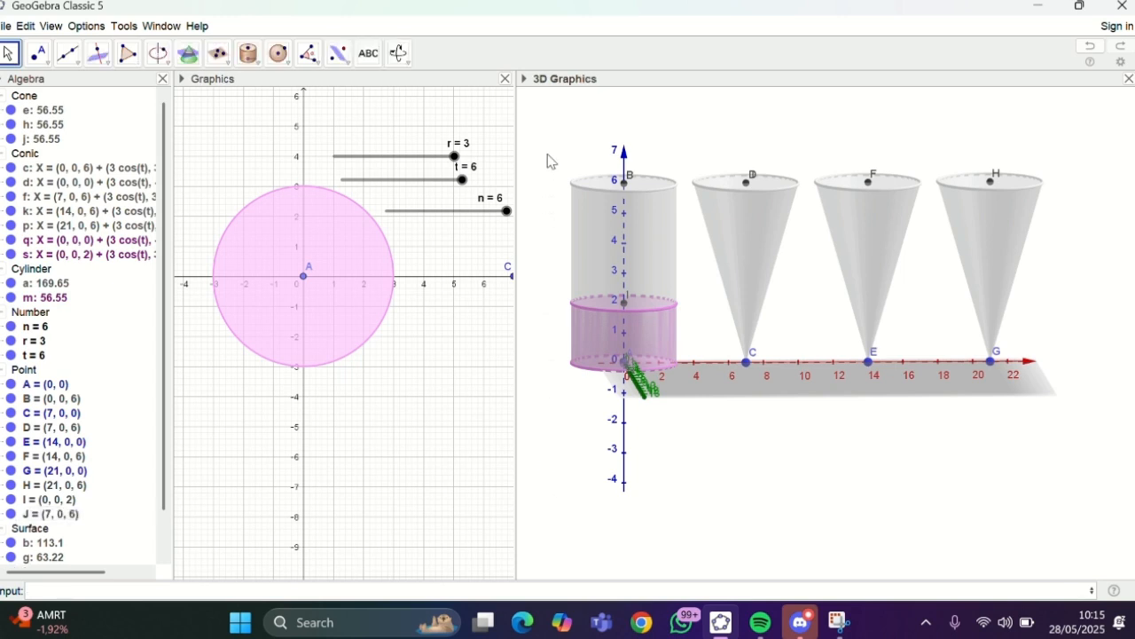
Step: Construct a cone with base centre J, apex C and radius n/2, and try it out with the slider n
click(257, 65)
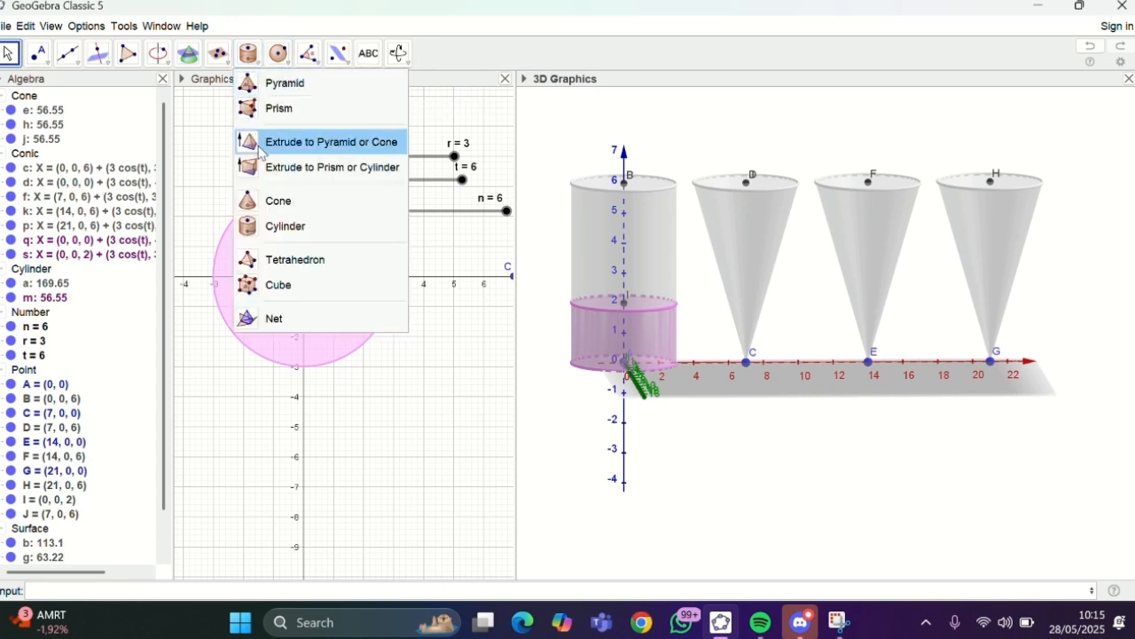
click(268, 204)
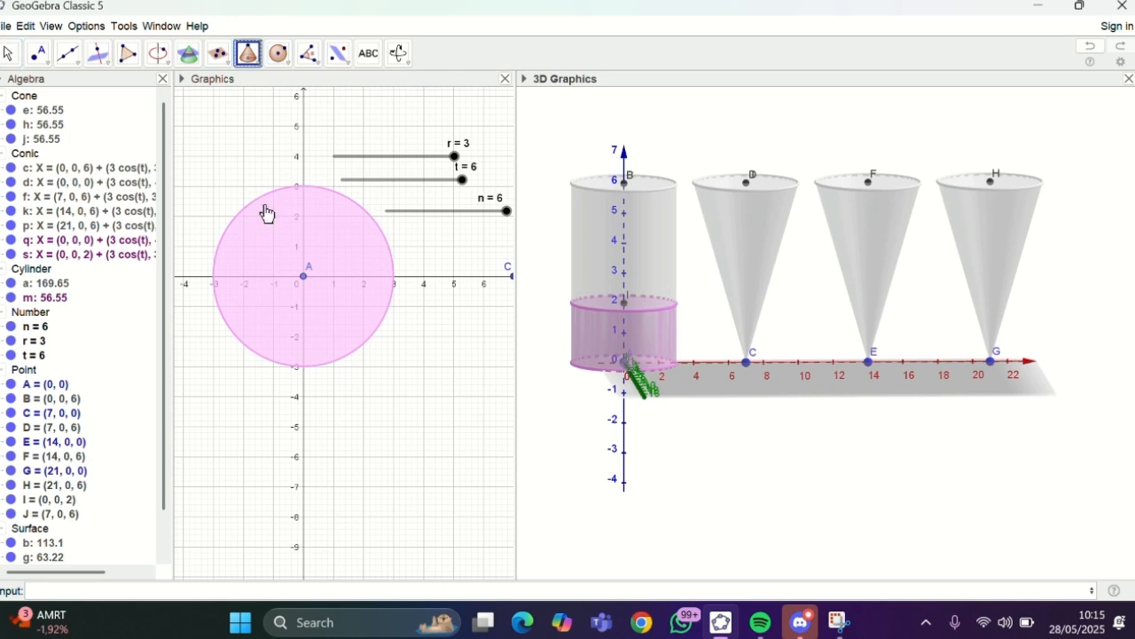
click(747, 185)
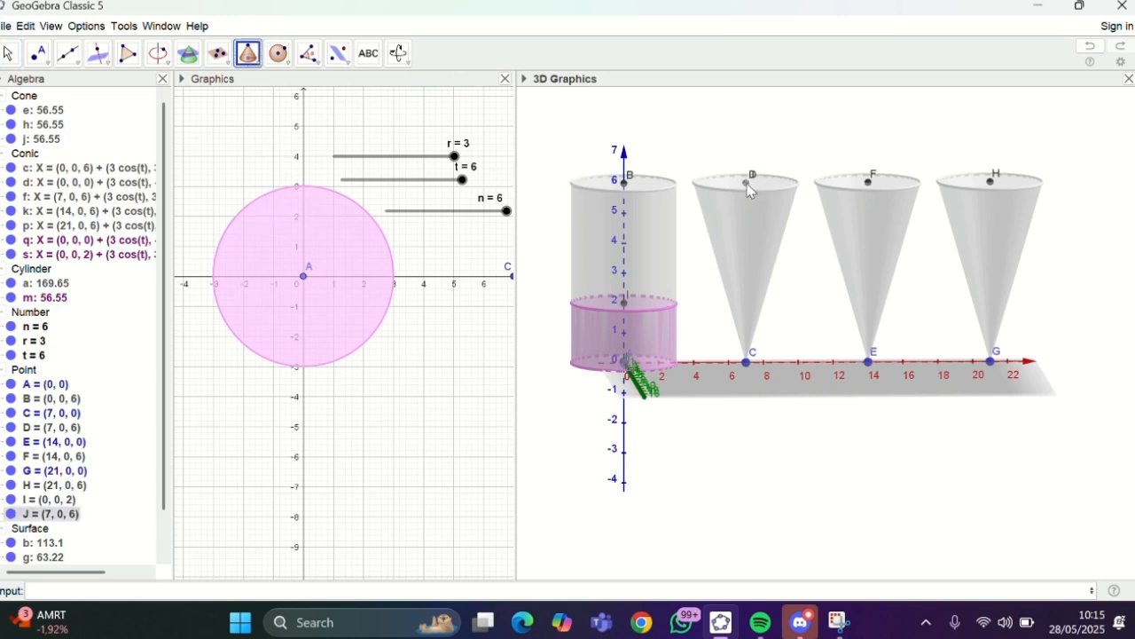
click(749, 364)
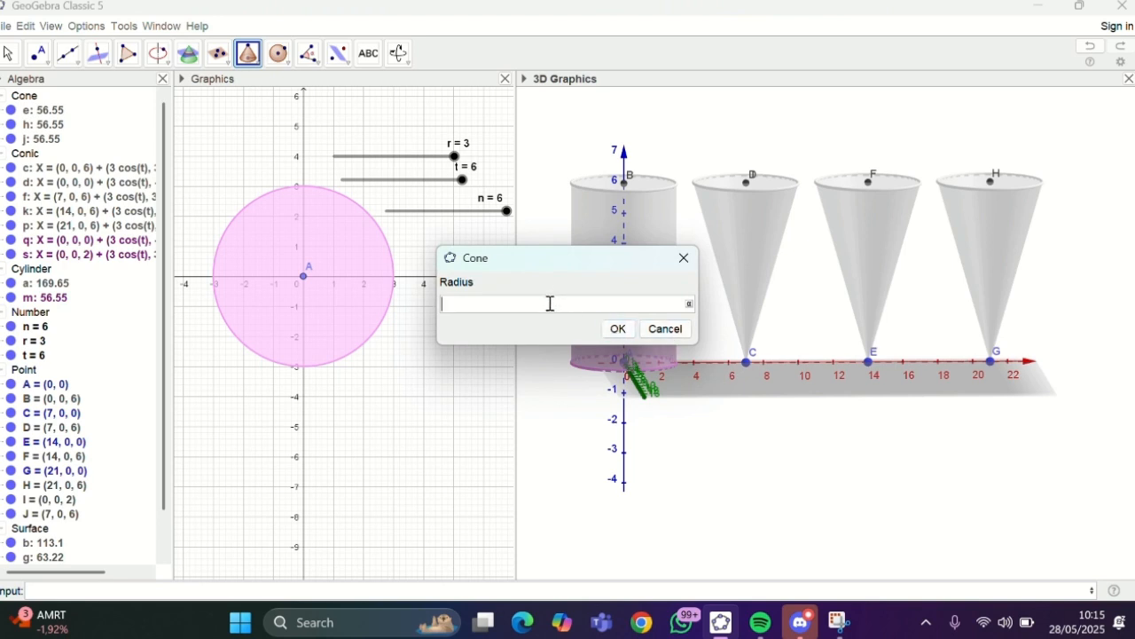
text(n/2)
click(608, 328)
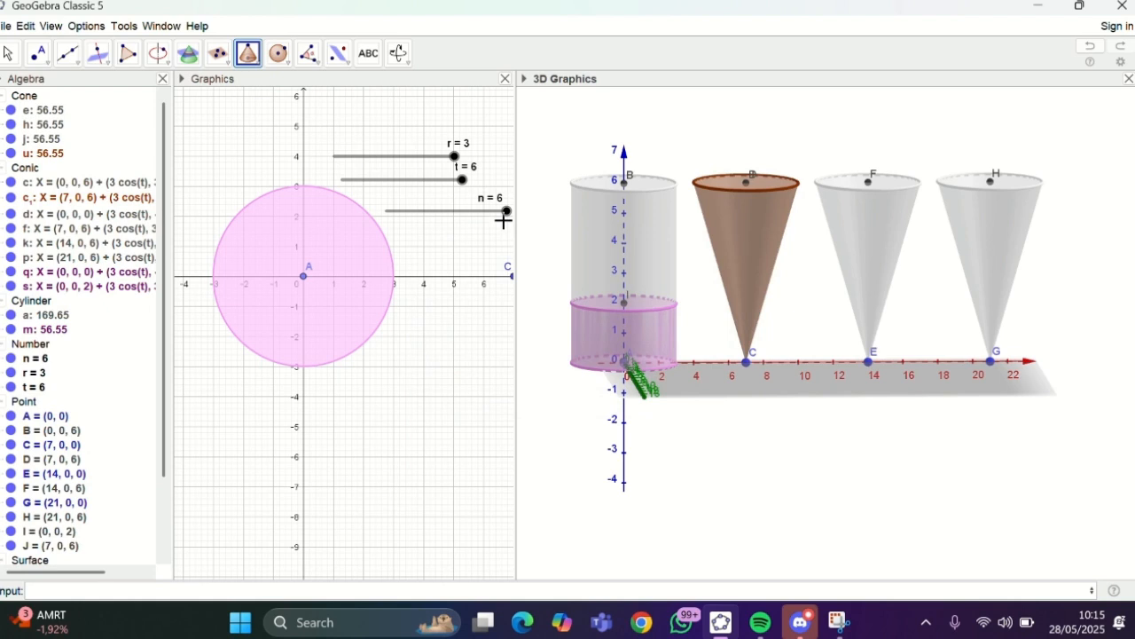
drag(507, 213, 556, 223)
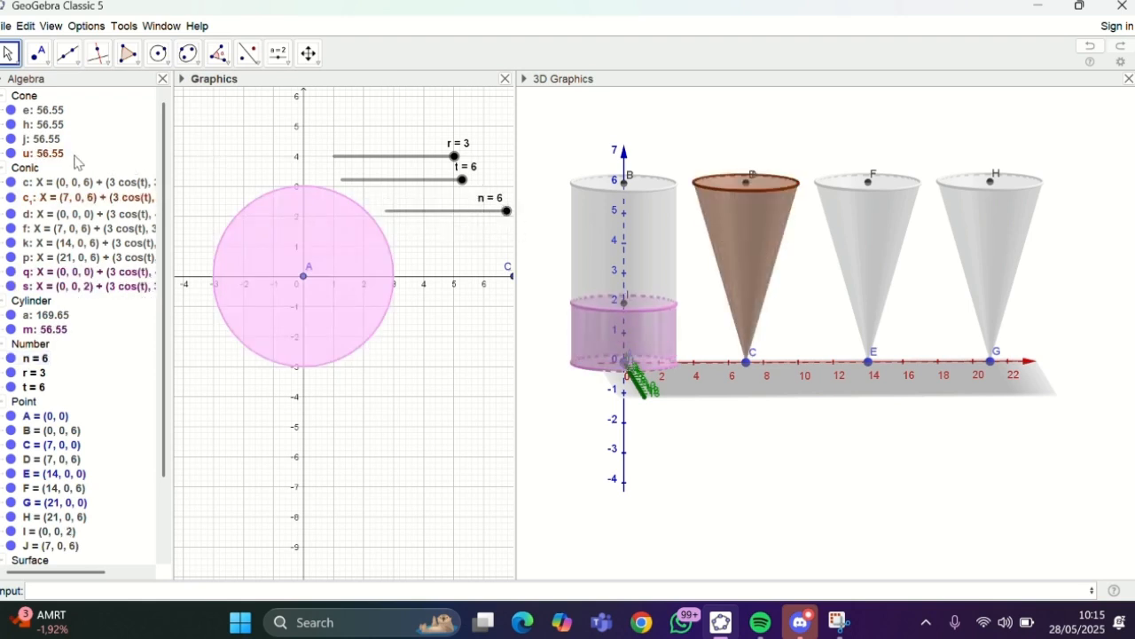
Step: Set the colour of the inner cone u to light purple (#CC99FF) and check its filling with the slider n
click(74, 153)
click(43, 155)
right_click(42, 156)
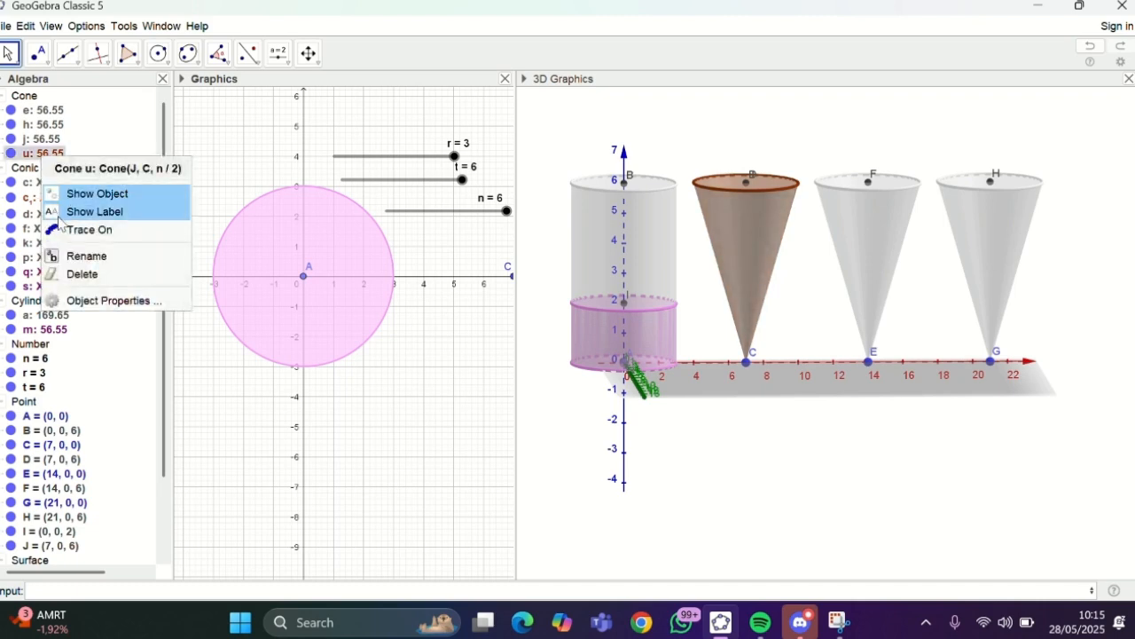
click(67, 301)
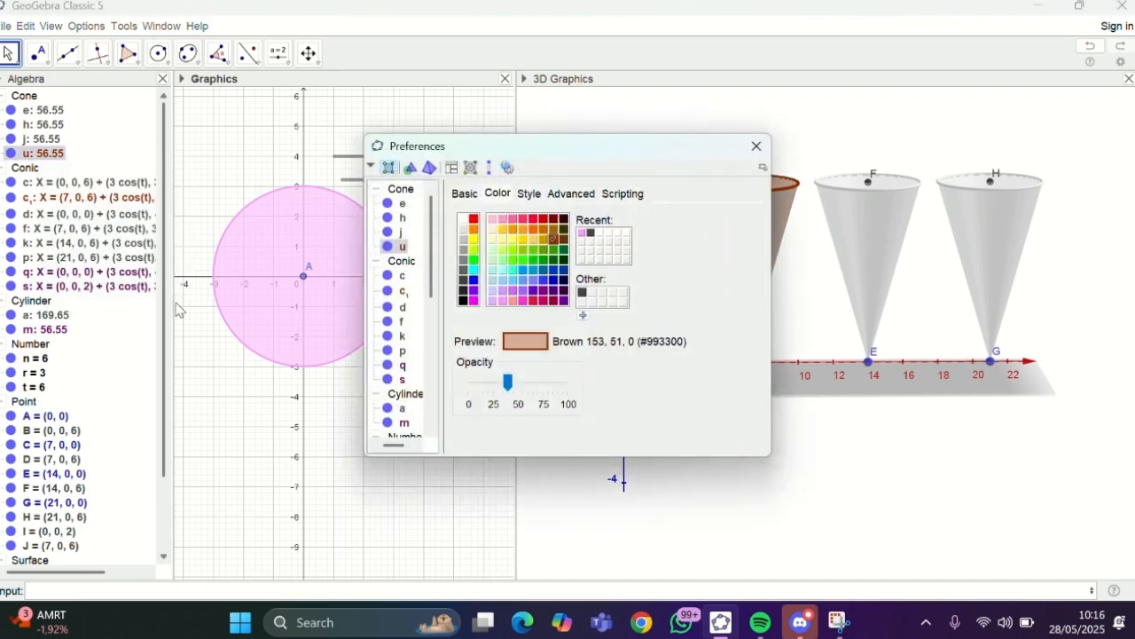
click(503, 291)
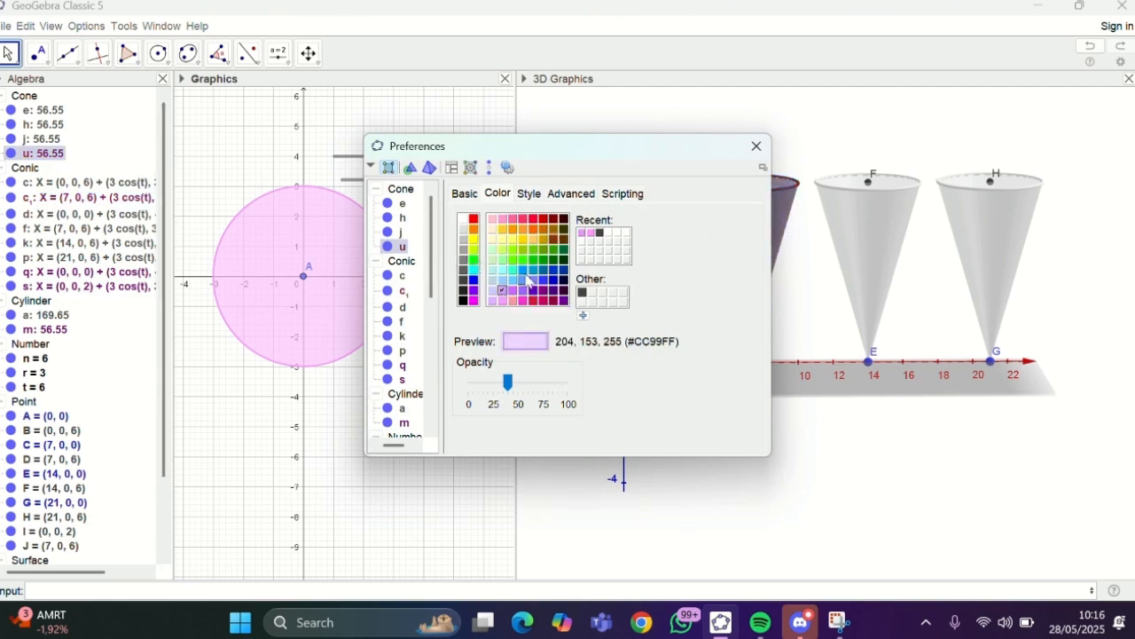
click(756, 146)
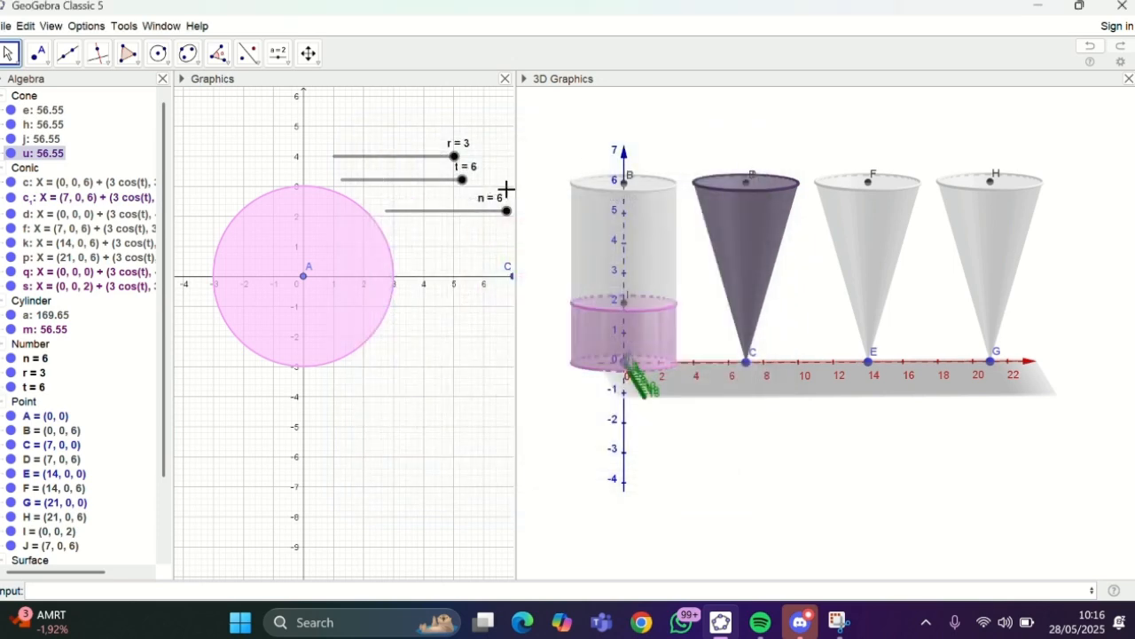
drag(508, 220, 506, 263)
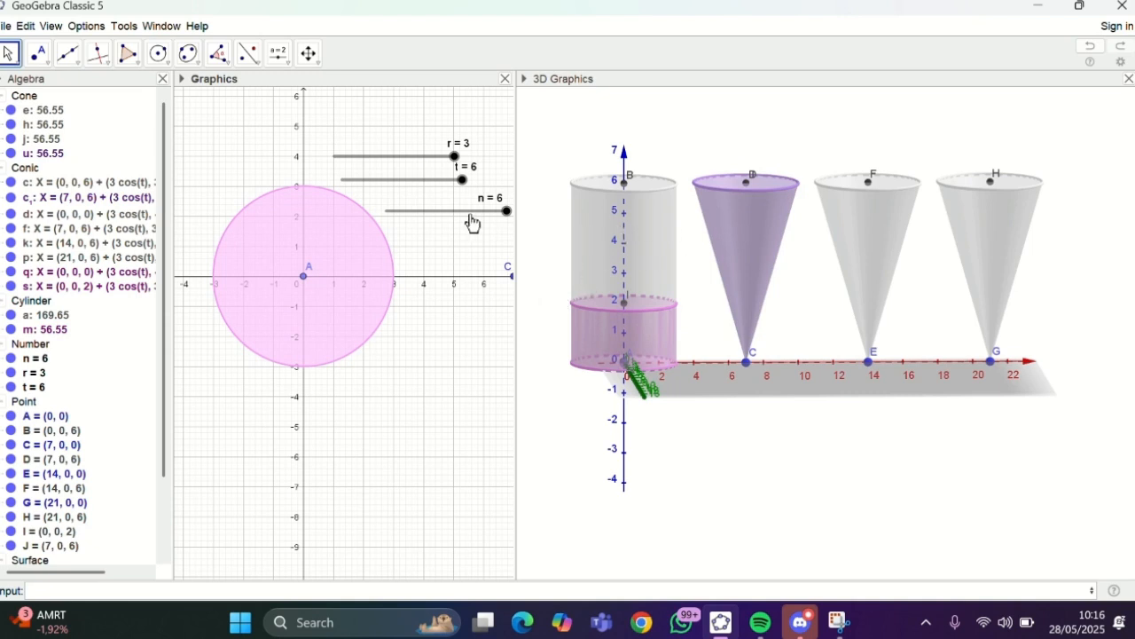
Step: Create a number slider h below slider n, with minimum 0, maximum 6 and increment 1
click(279, 53)
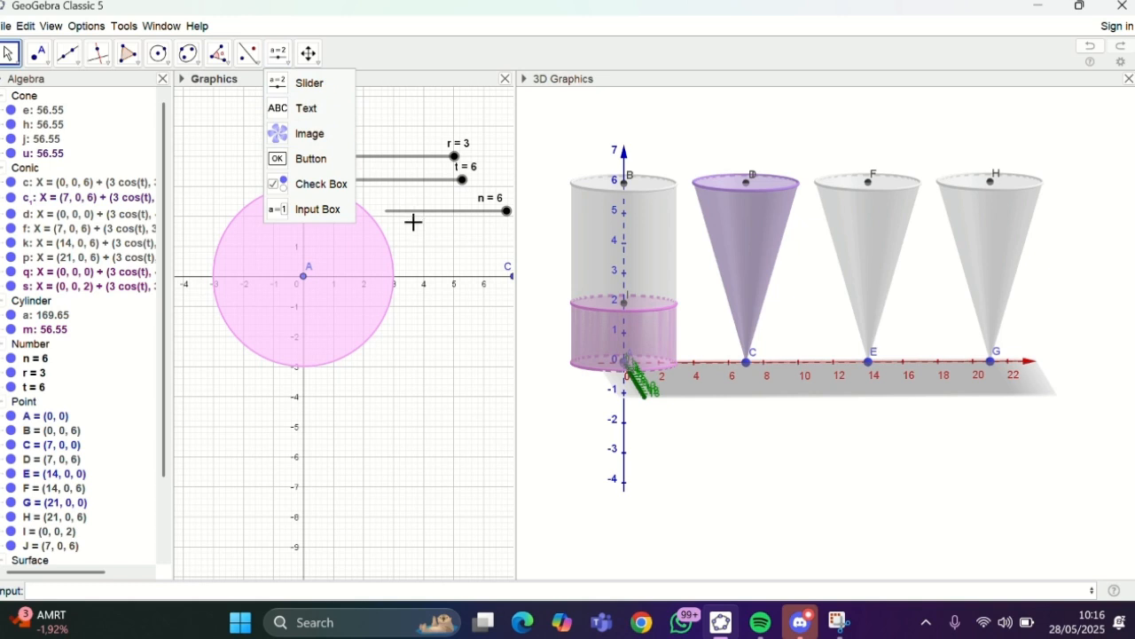
key(Escape)
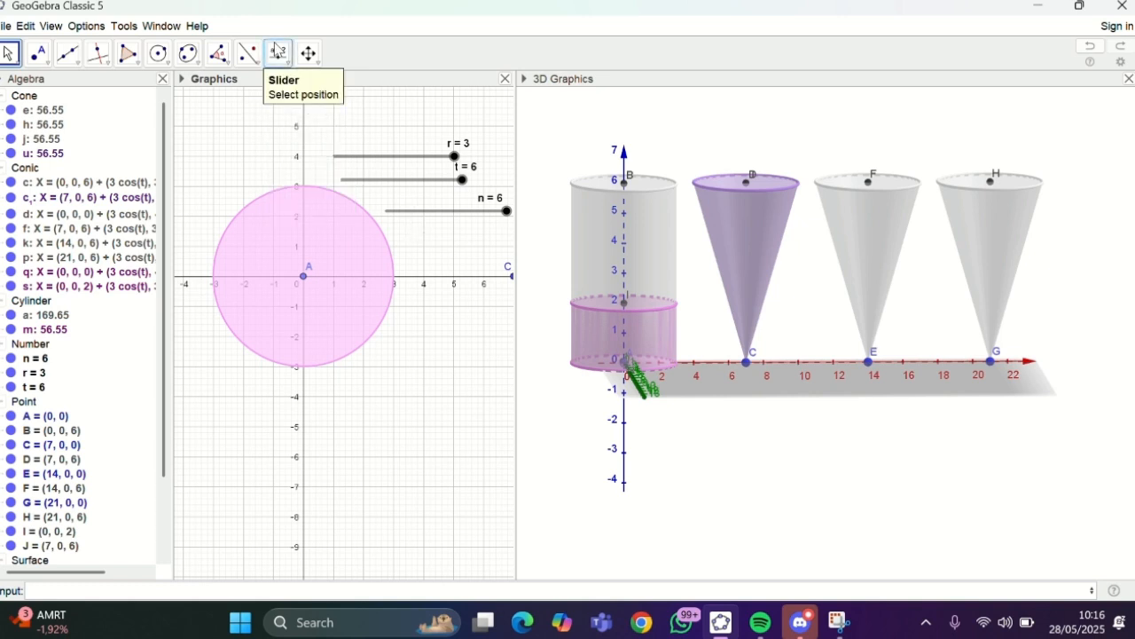
click(278, 53)
click(431, 233)
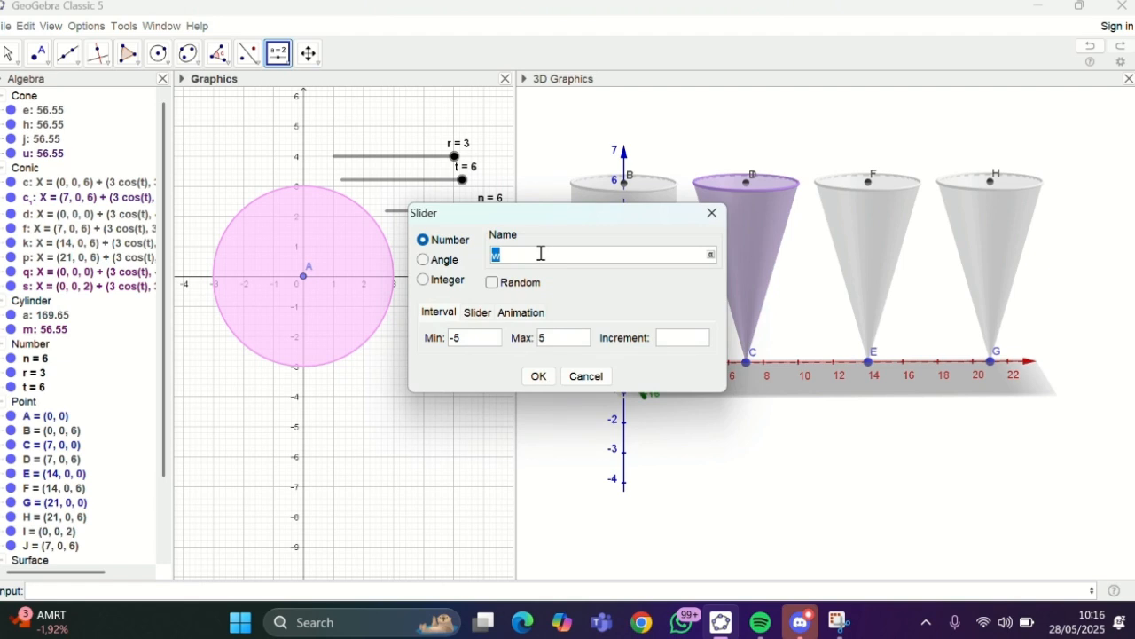
key(BackSpace)
text(h)
click(470, 344)
text(0)
click(551, 344)
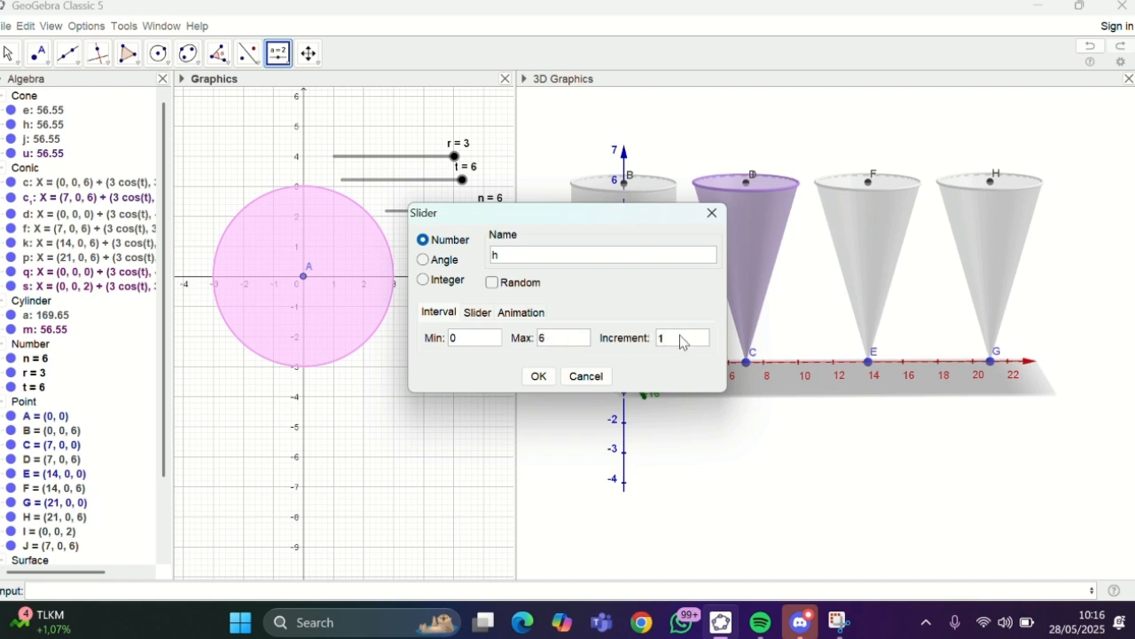
click(539, 377)
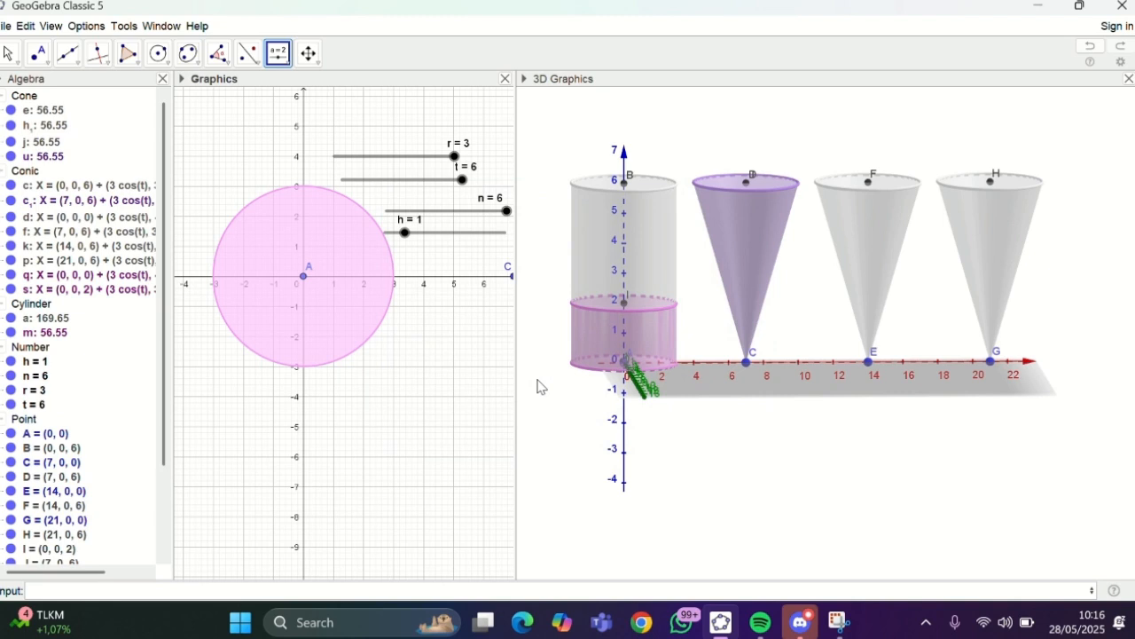
Step: Define the point K=(0,0,2h/3) on the cylinder's axis and set the slider h to 6
click(150, 590)
text(K)
text(=)
text(()
text(0)
text(,0,)
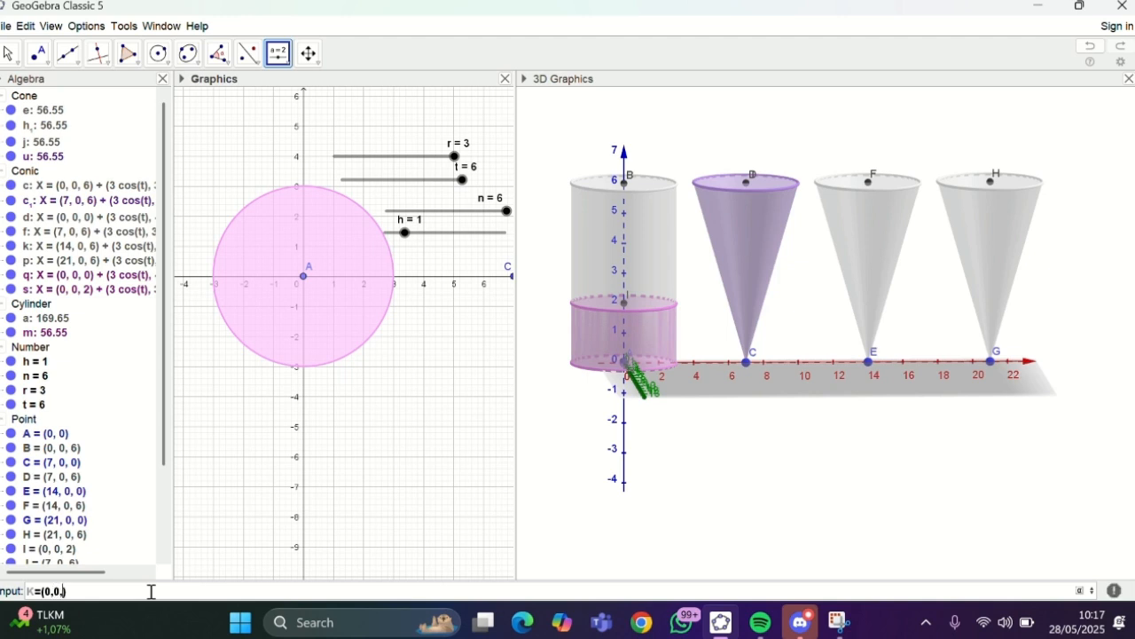
text(2h/3)
key(Return)
click(542, 502)
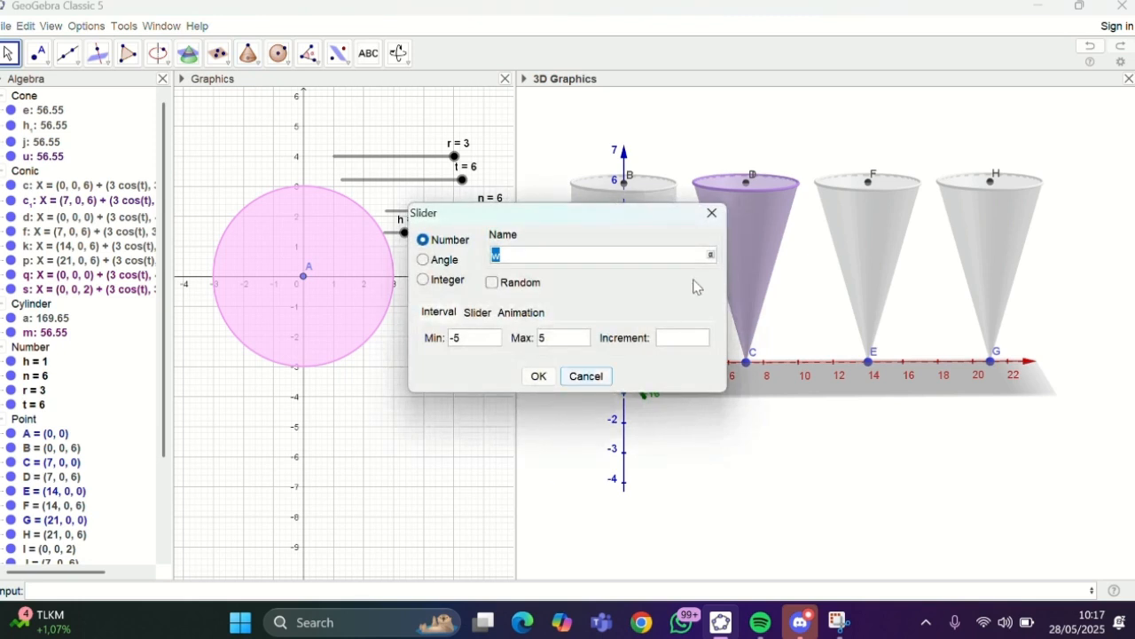
click(718, 219)
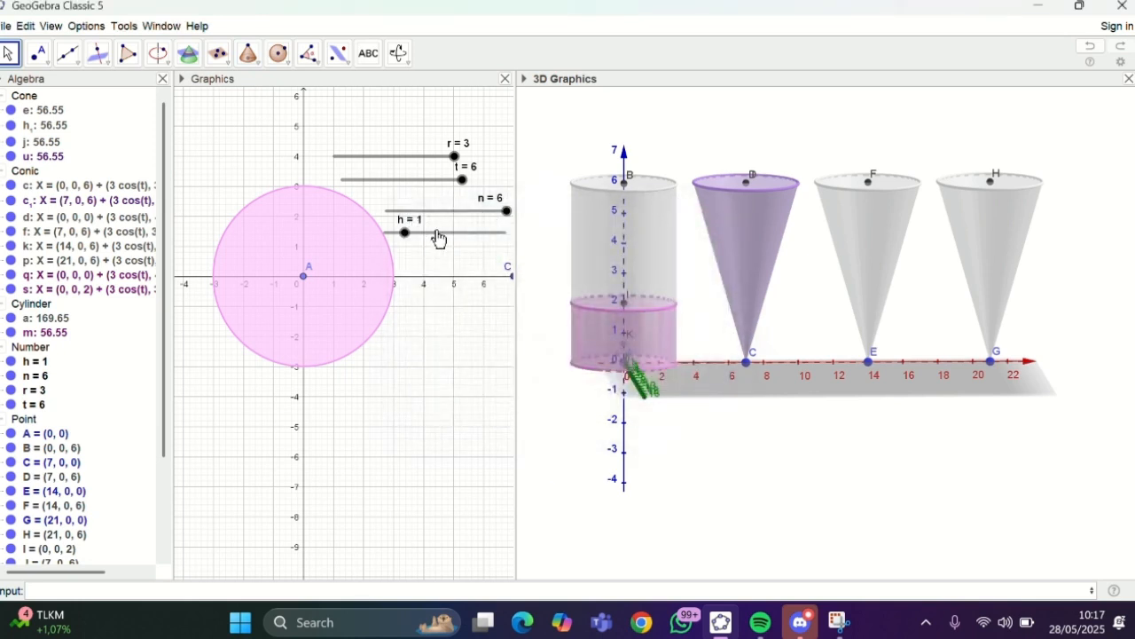
drag(406, 236, 532, 195)
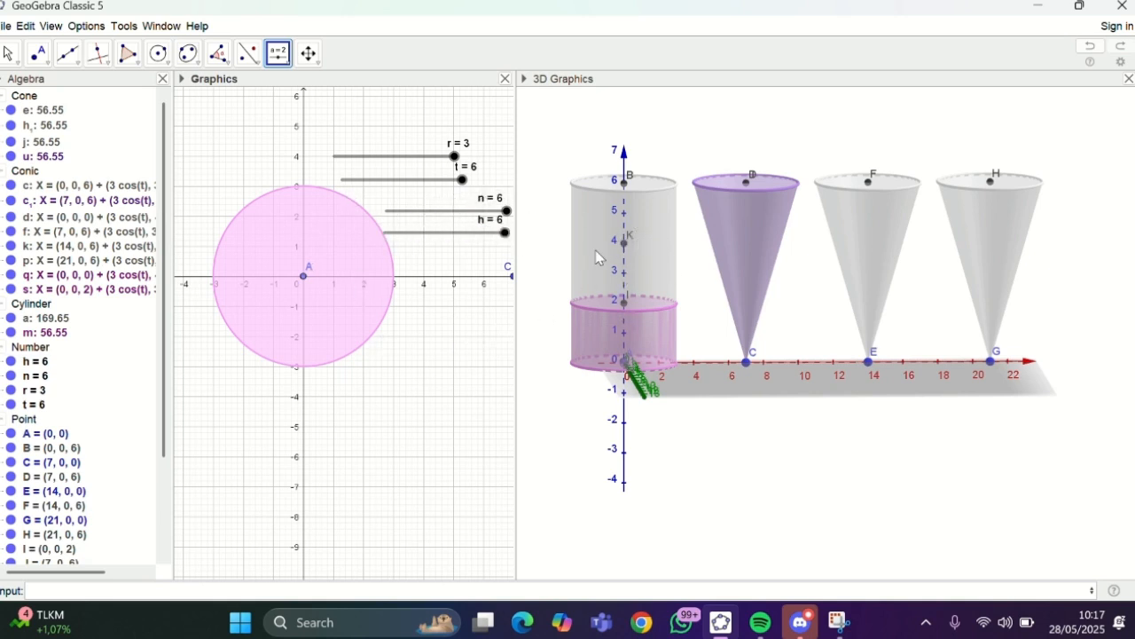
Step: Construct a cylinder on circle s with height h/3 above the pink one, and check it with the slider h
click(154, 592)
text(cyl)
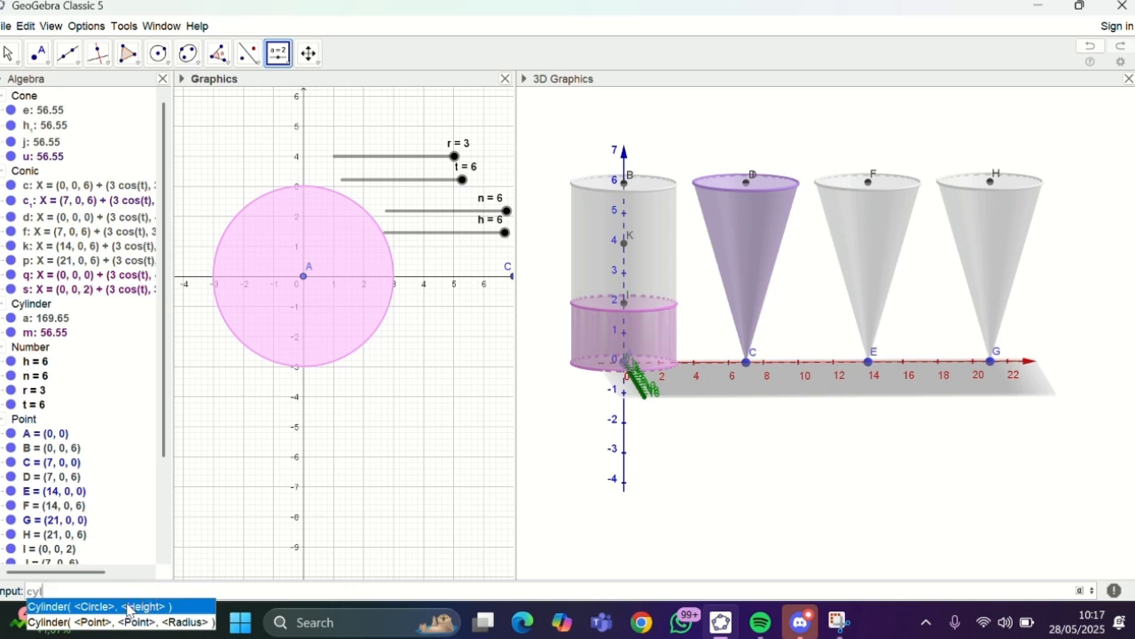
click(78, 608)
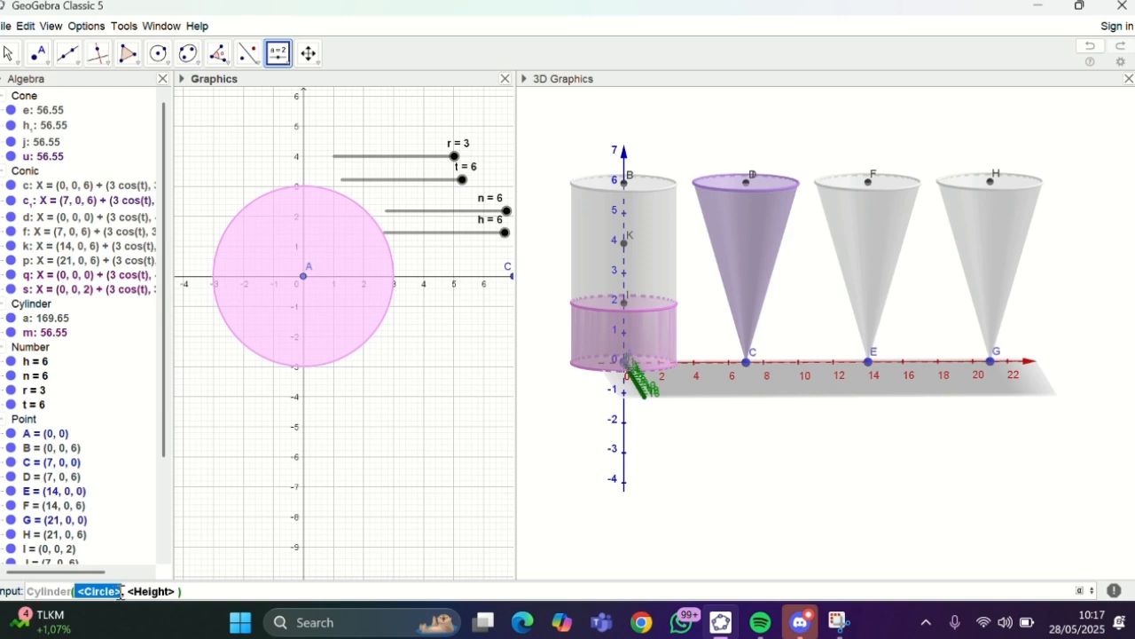
key(BackSpace)
text(s)
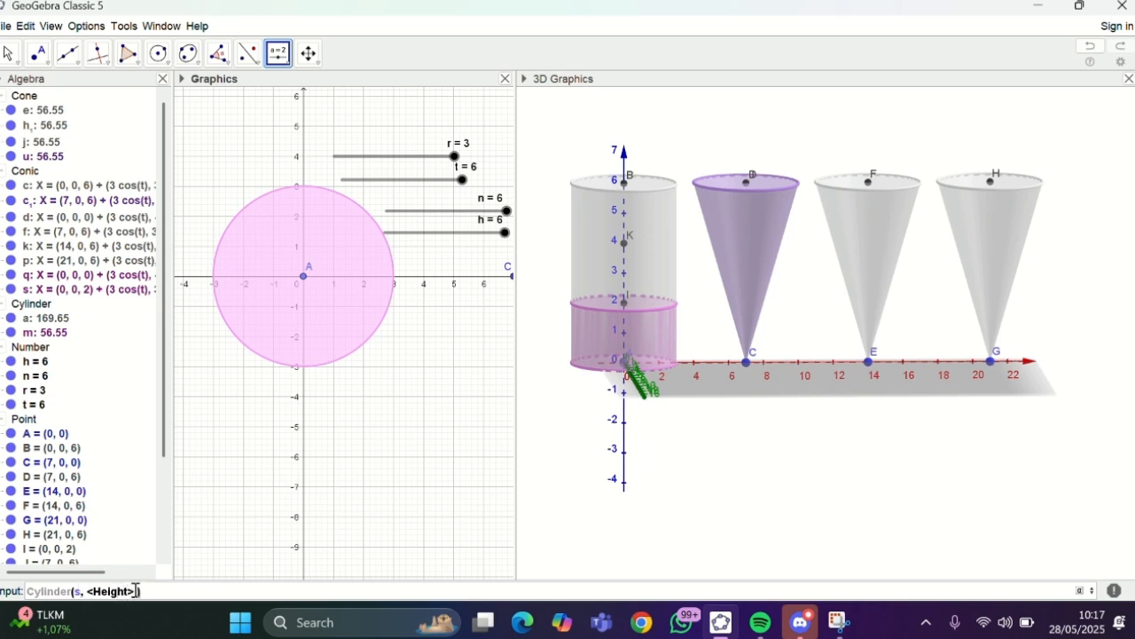
key(BackSpace)
key(BackSpace)
key(BackSpace)
key(BackSpace)
key(BackSpace)
key(BackSpace)
key(BackSpace)
key(BackSpace)
text(h)
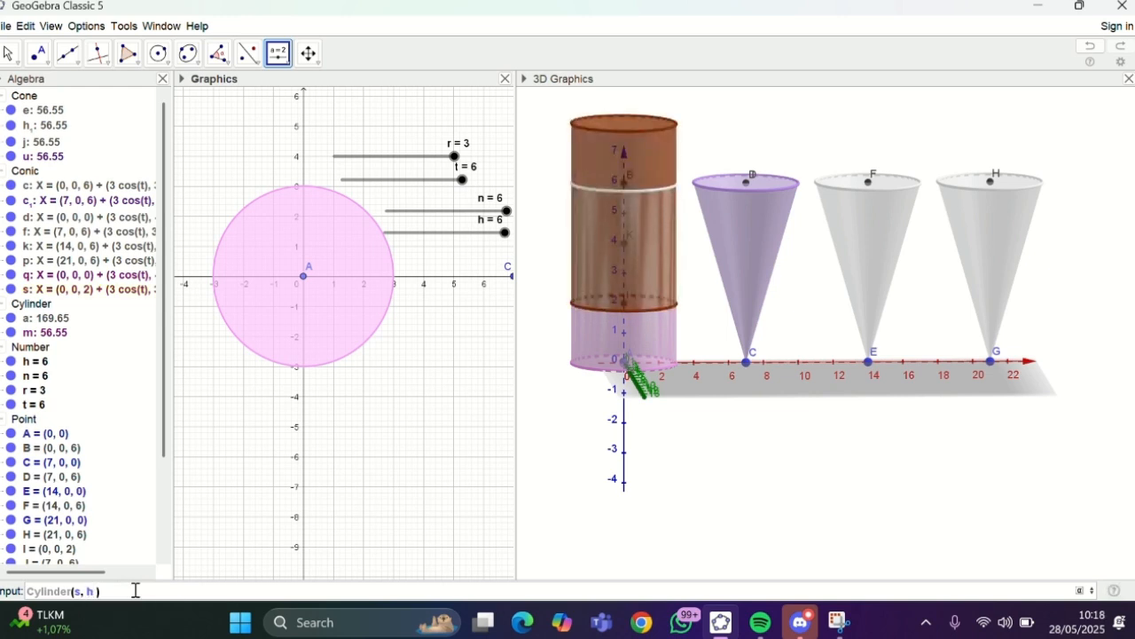
text(/3)
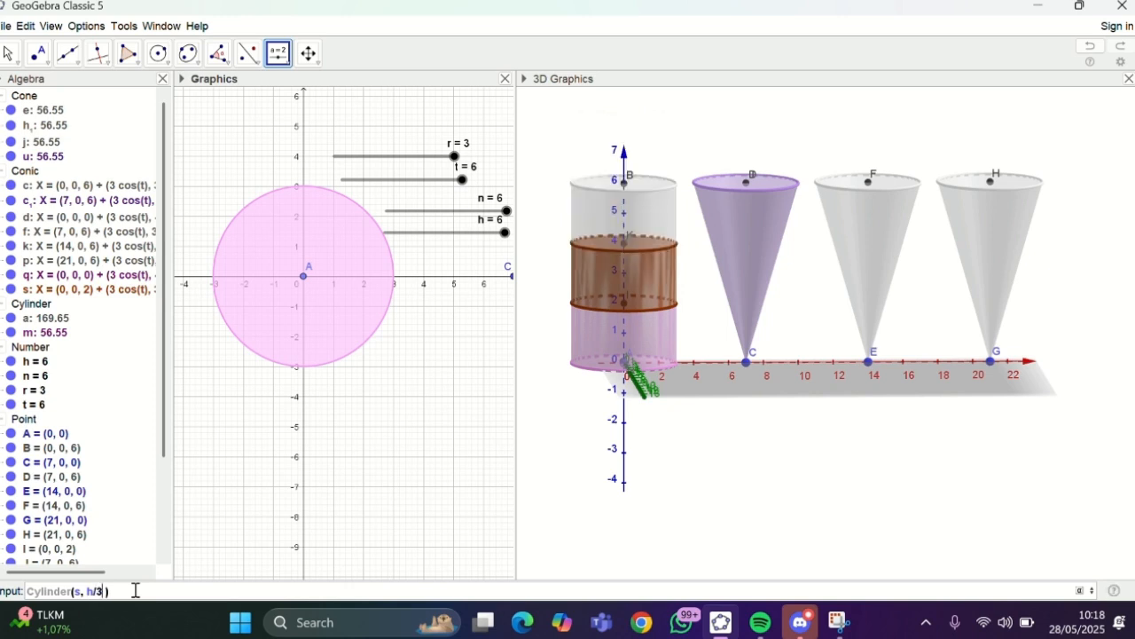
key(Return)
click(567, 500)
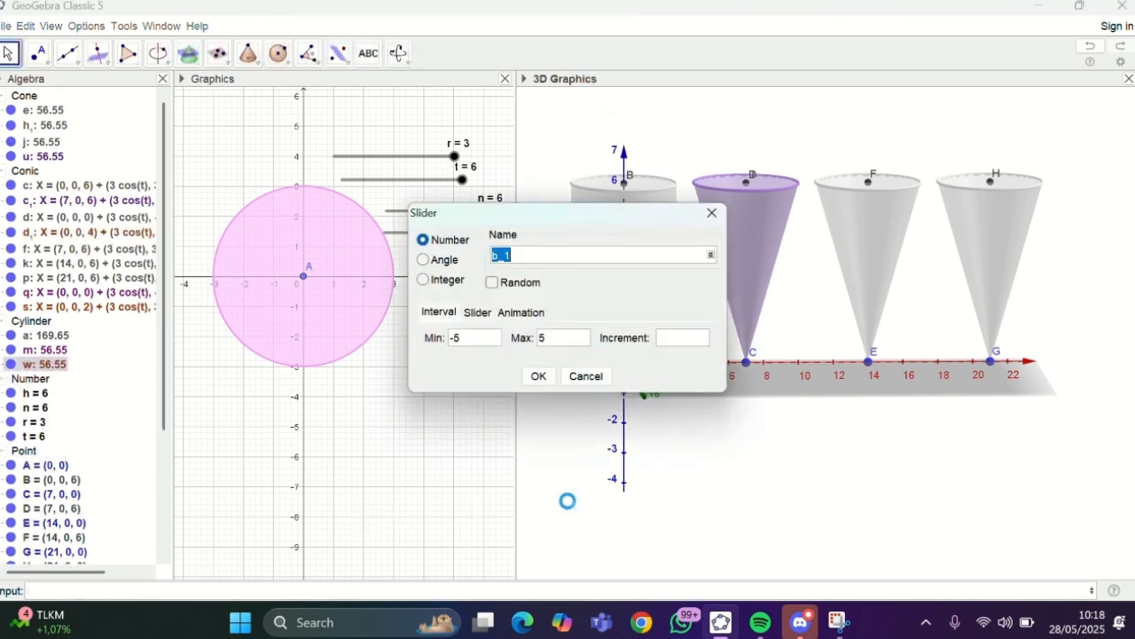
click(712, 213)
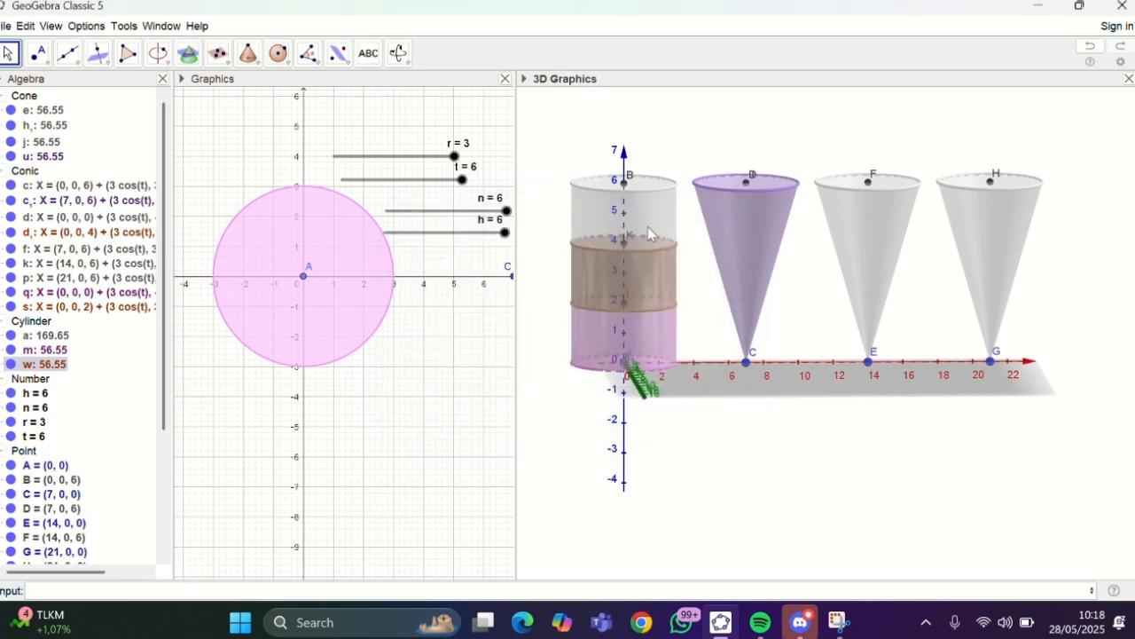
click(483, 233)
drag(482, 235, 506, 232)
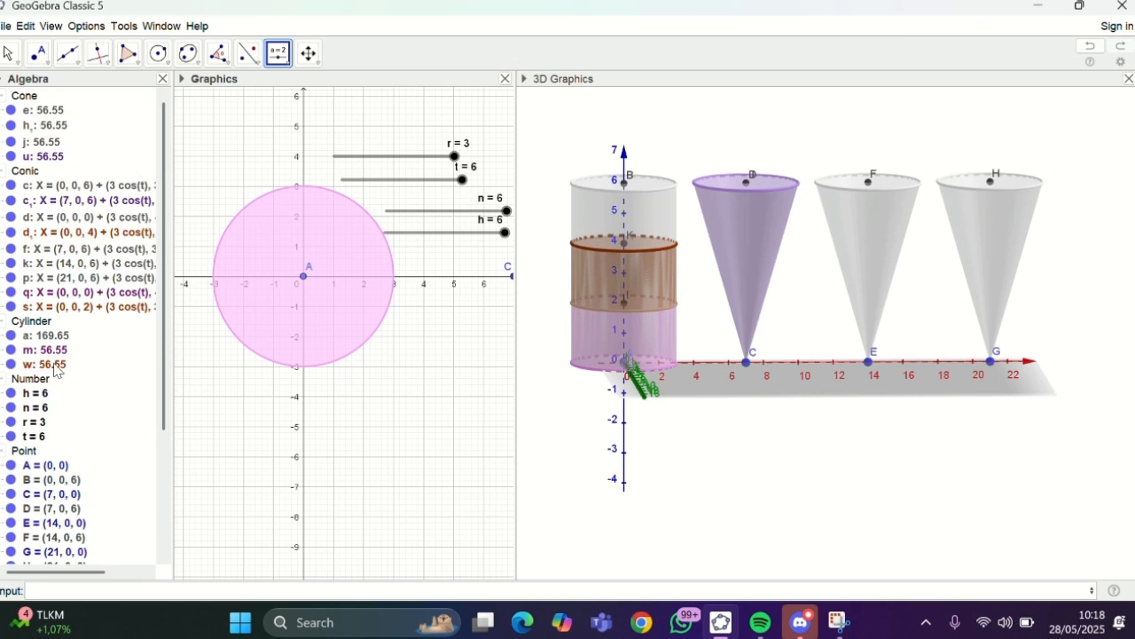
double_click(57, 365)
click(56, 365)
click(56, 365)
click(57, 365)
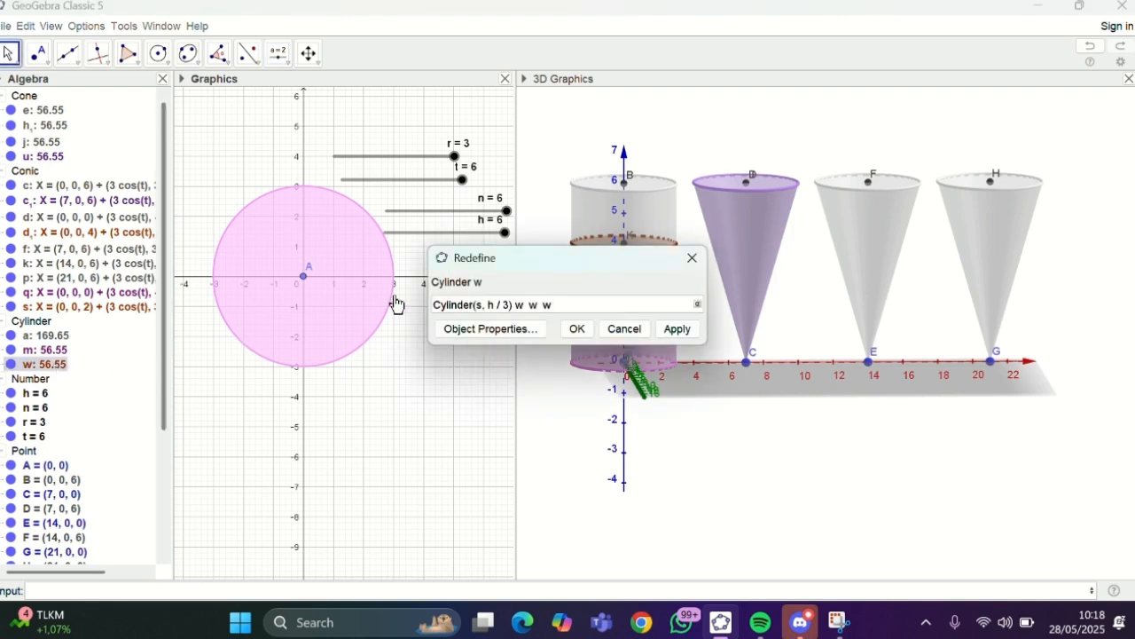
click(693, 258)
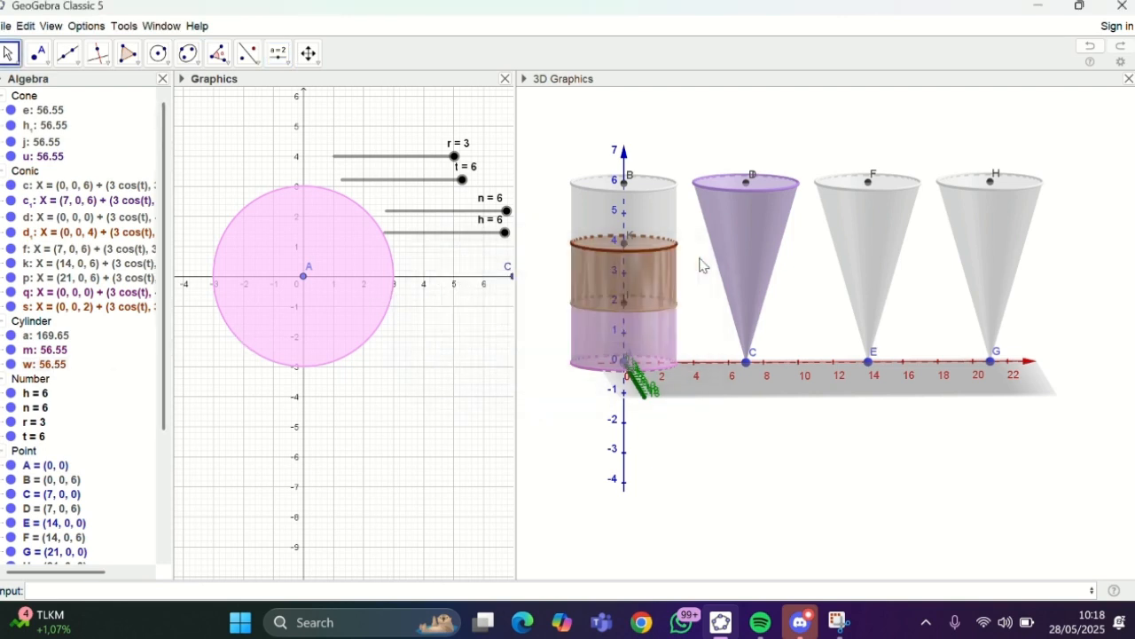
Step: Set the colour of the cylinder w, stacked on circle s, to light pink (255, 153, 255)
right_click(51, 365)
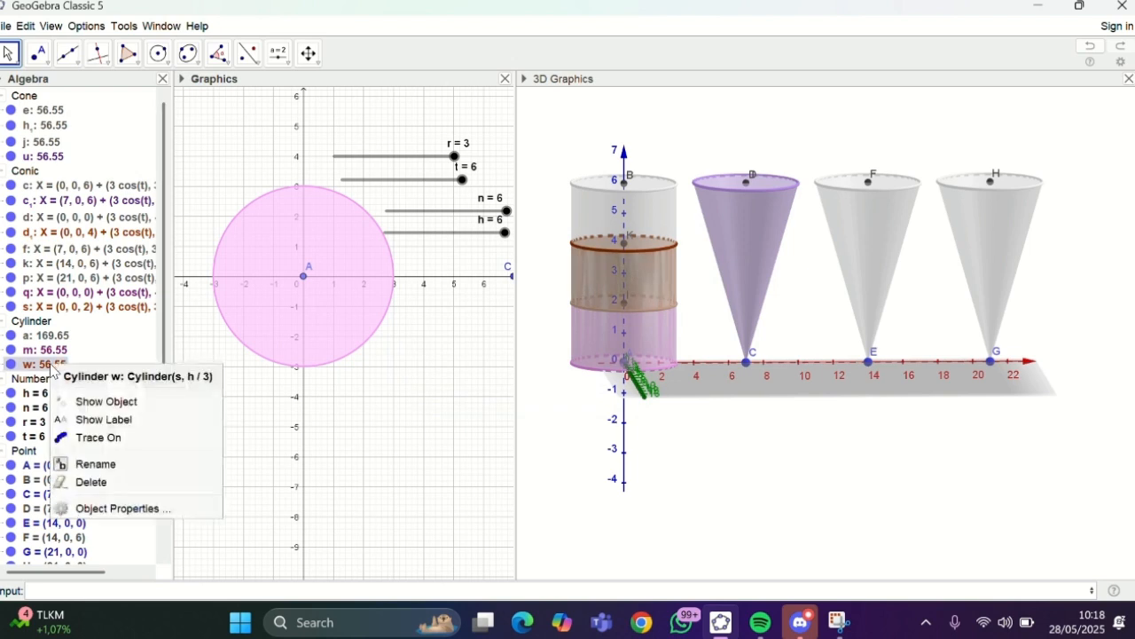
click(101, 508)
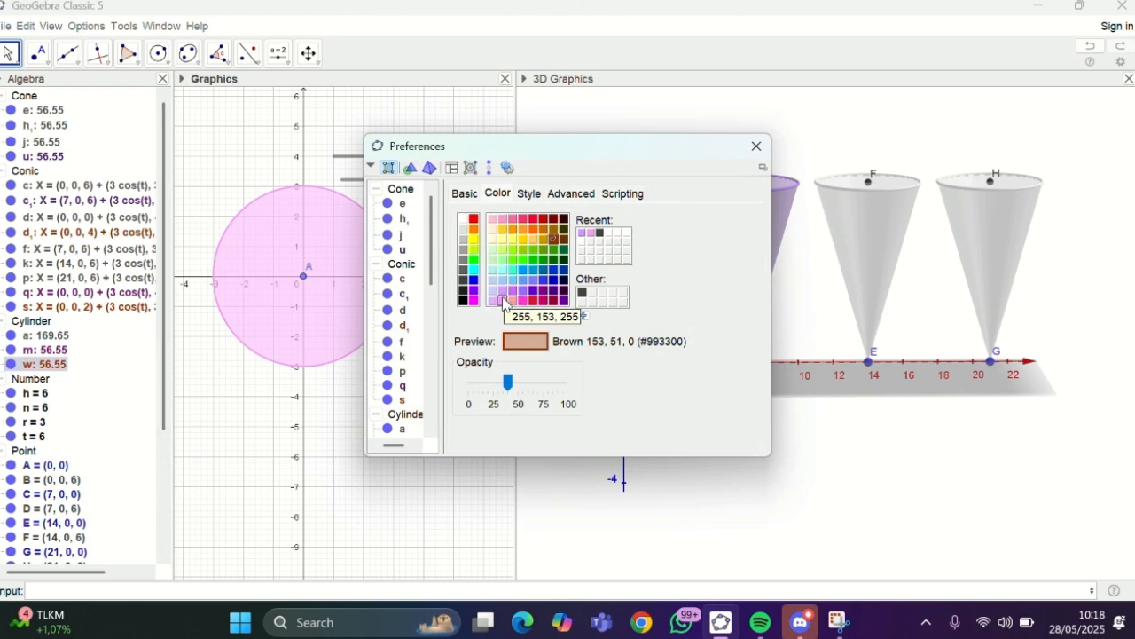
click(504, 302)
click(758, 145)
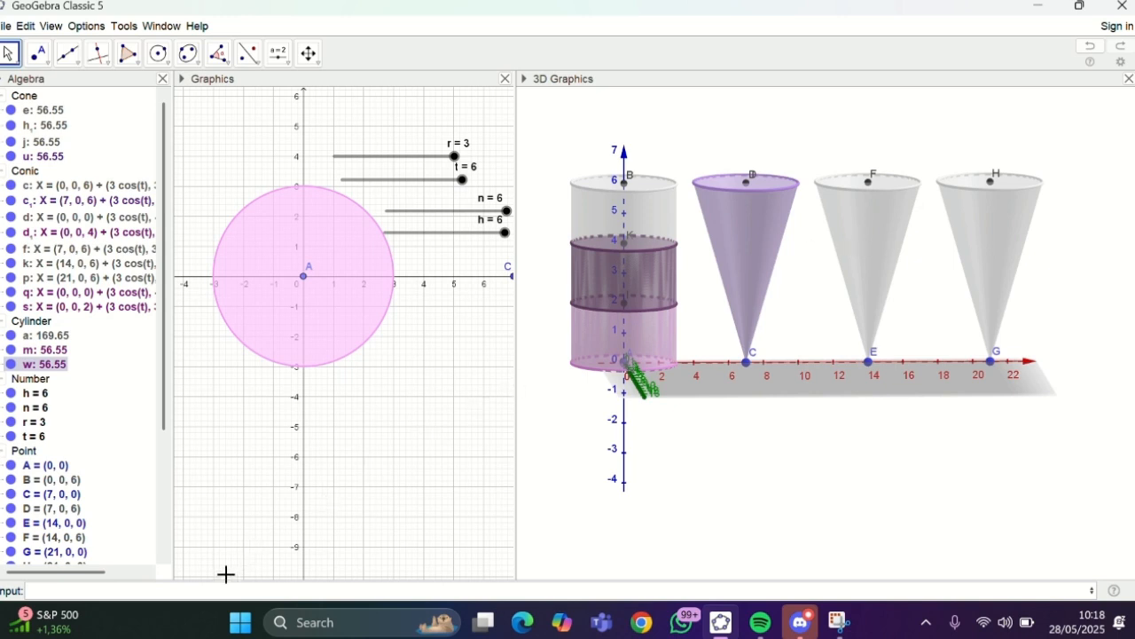
Step: Define the point L=(14,0,h) on the axis of the middle cone
click(205, 592)
text(L=(14,0,)
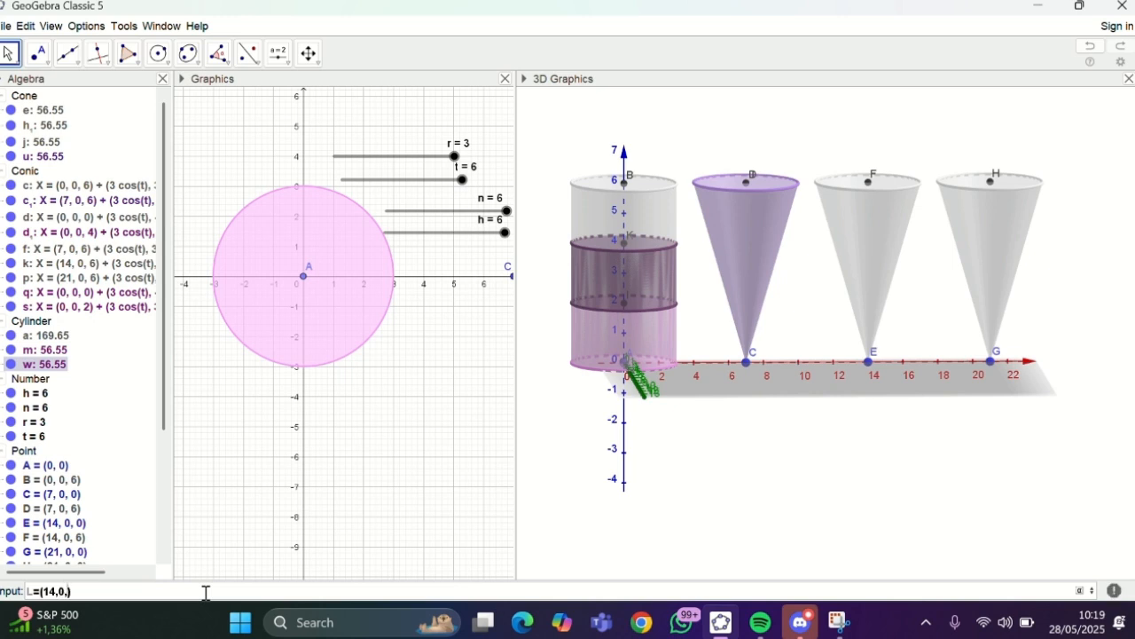
text(h)
key(Return)
click(585, 544)
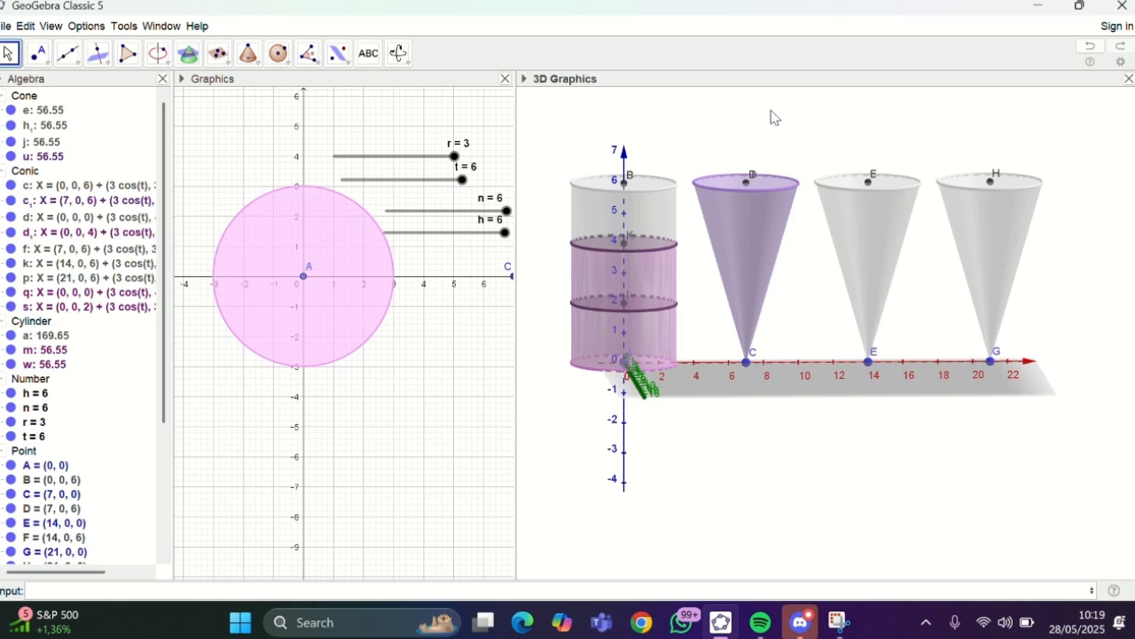
Step: Construct a cone with base centre L, apex E and radius h/2 inside the middle cone, and check it with the slider h
click(253, 58)
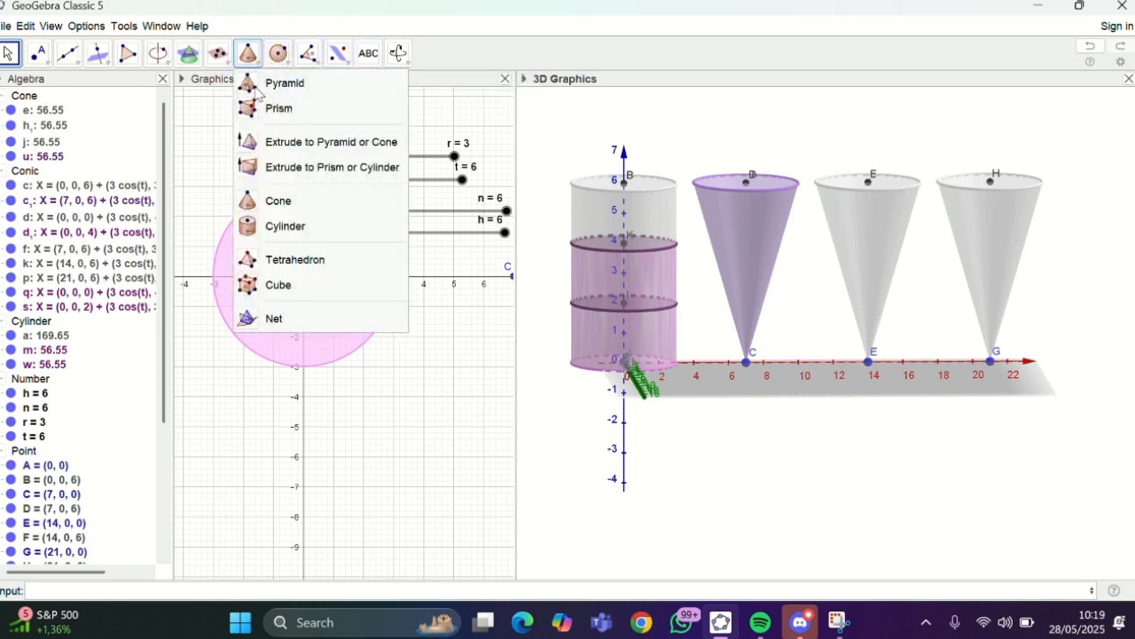
click(248, 202)
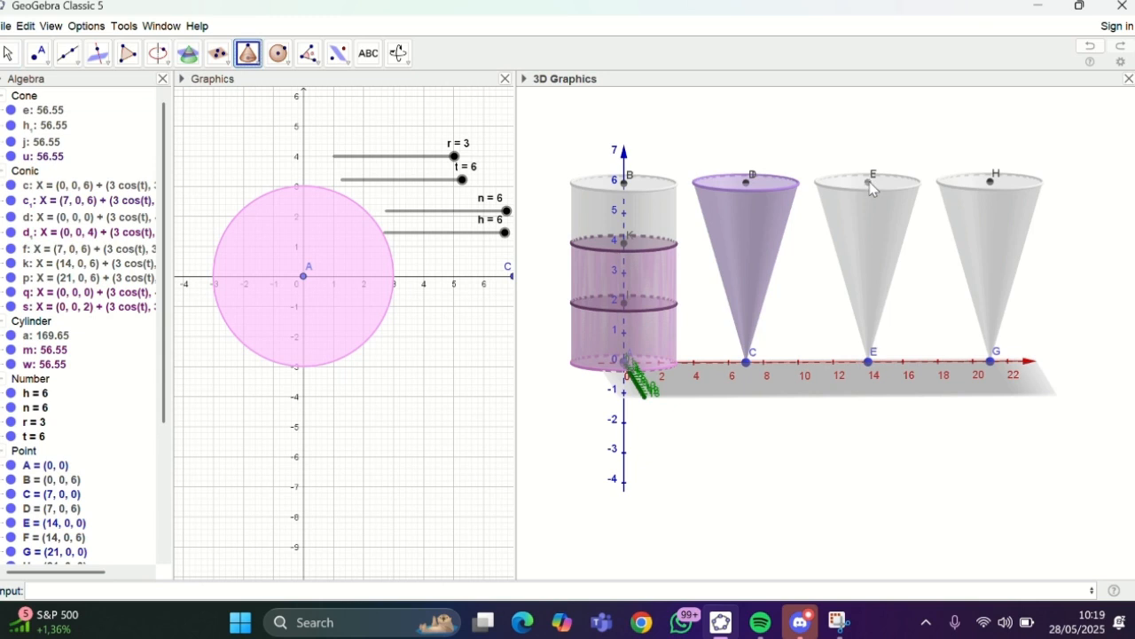
click(870, 366)
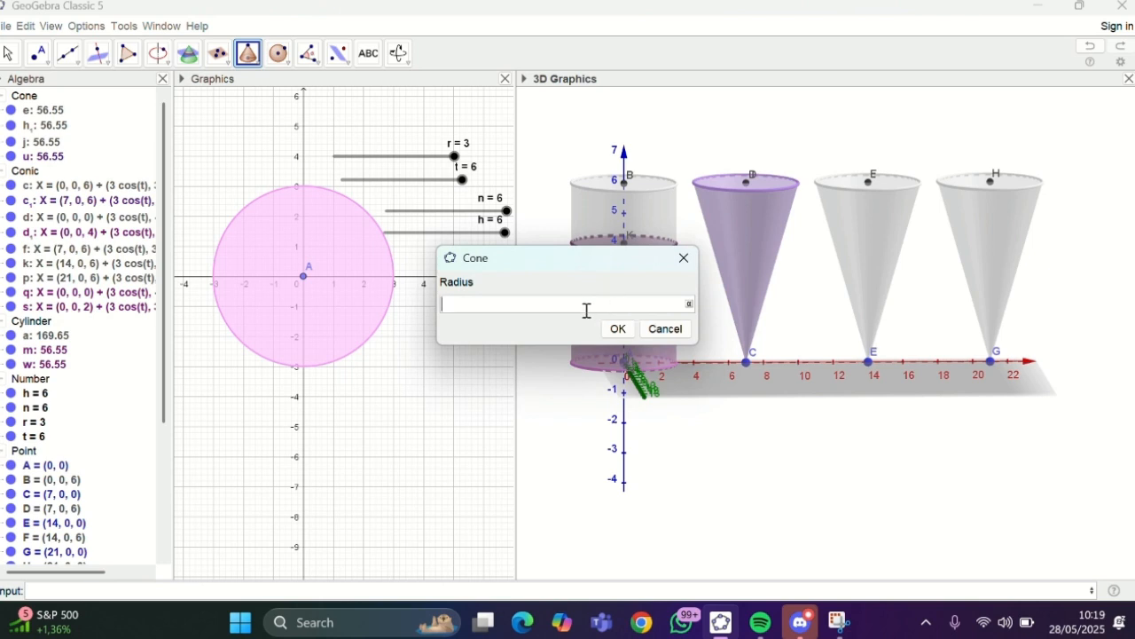
text(h/2)
click(616, 328)
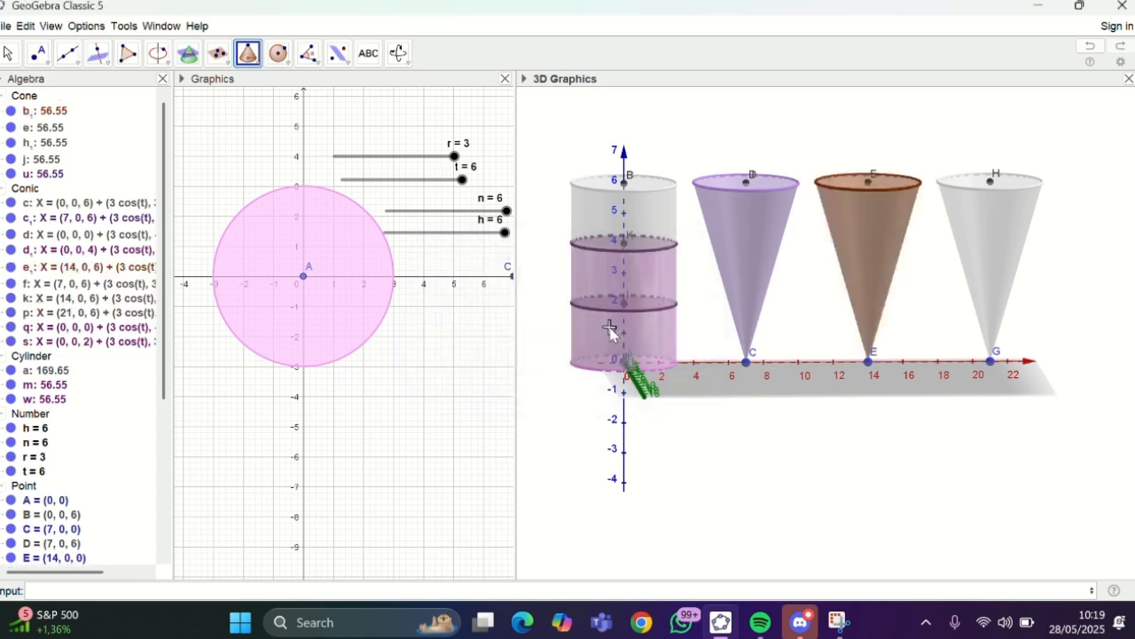
click(504, 235)
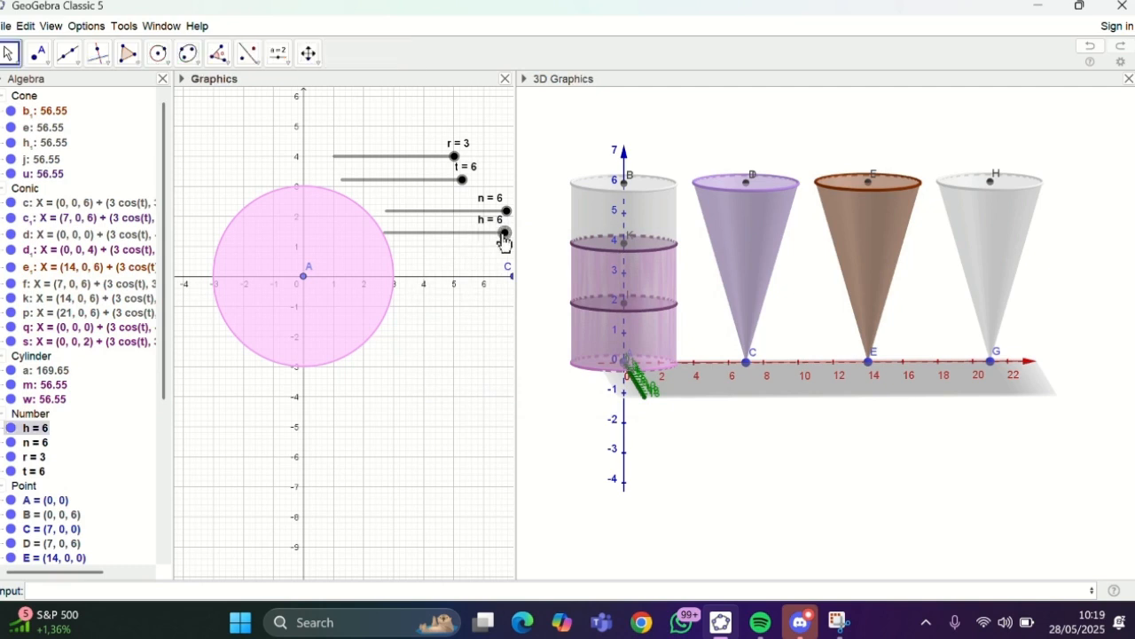
drag(504, 235, 547, 245)
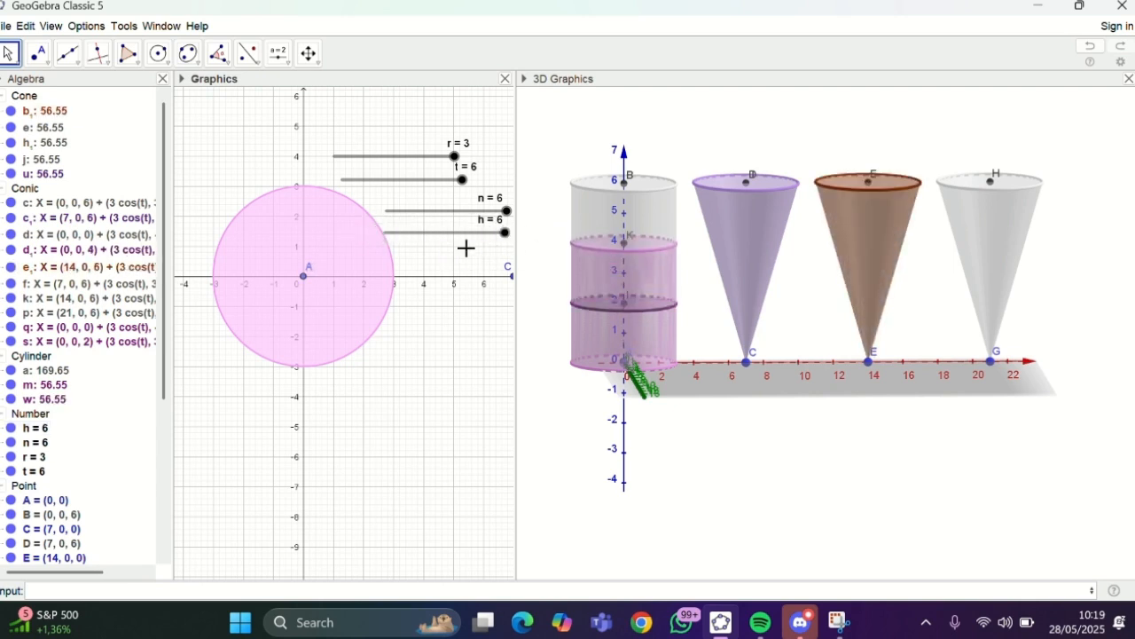
Step: Set the colour of the inner middle cone to light blue (#99CCFF) and check its filling with the slider h
click(61, 114)
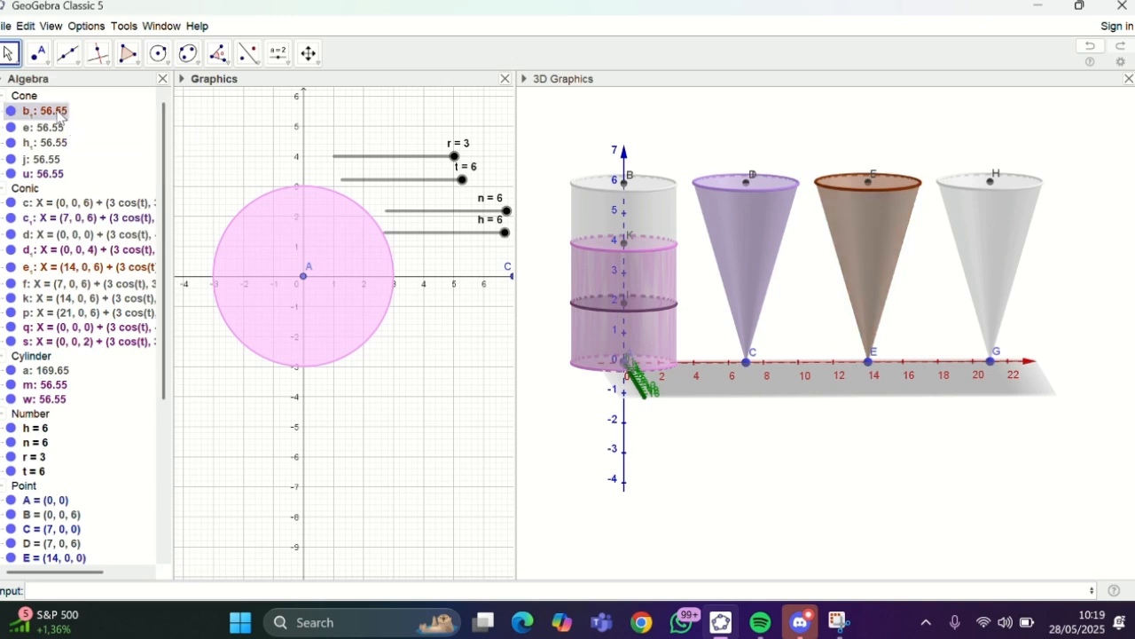
right_click(61, 115)
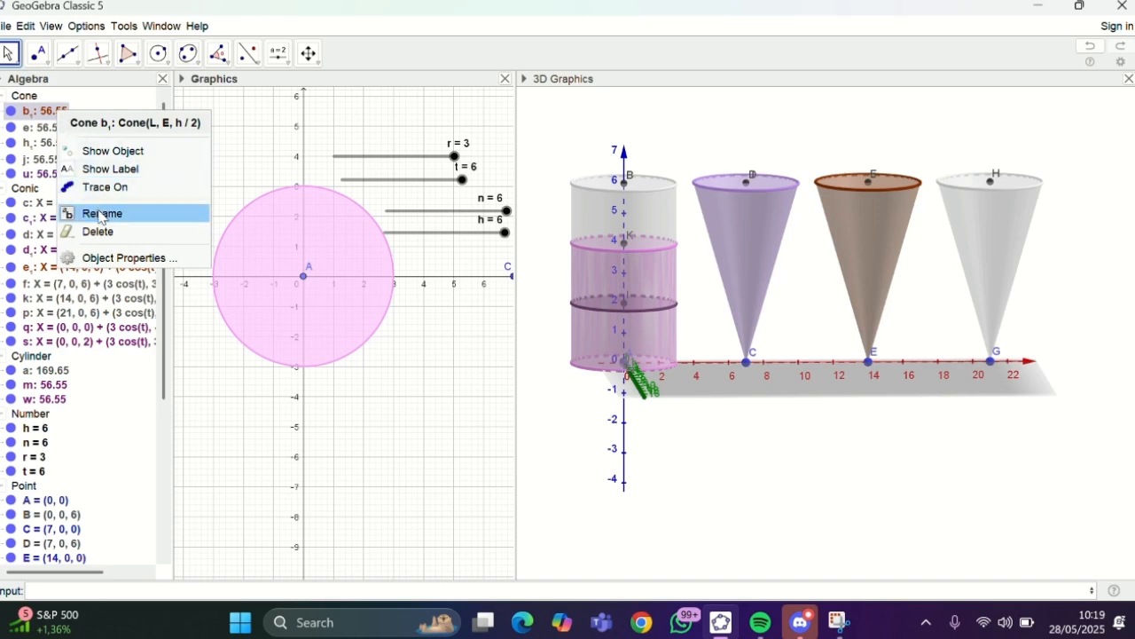
click(120, 258)
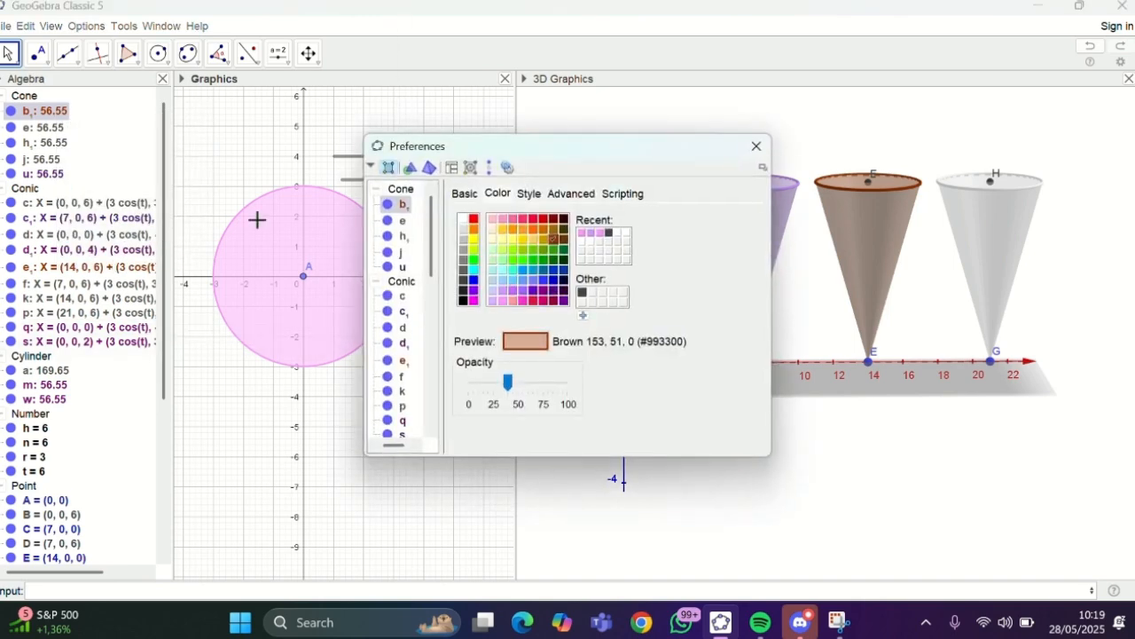
click(504, 272)
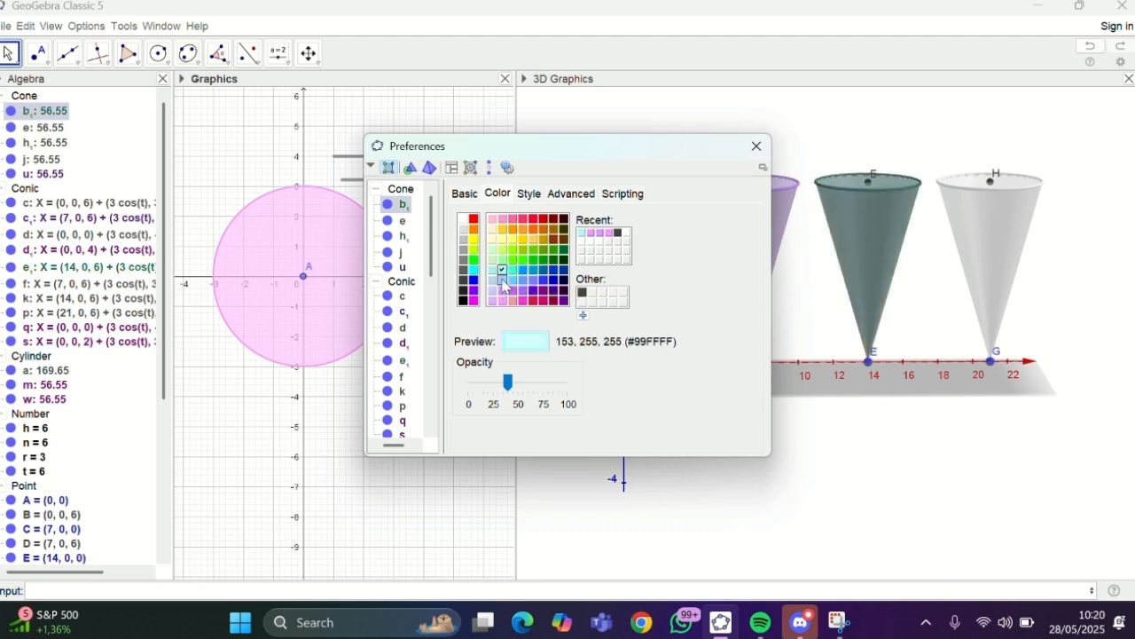
click(503, 282)
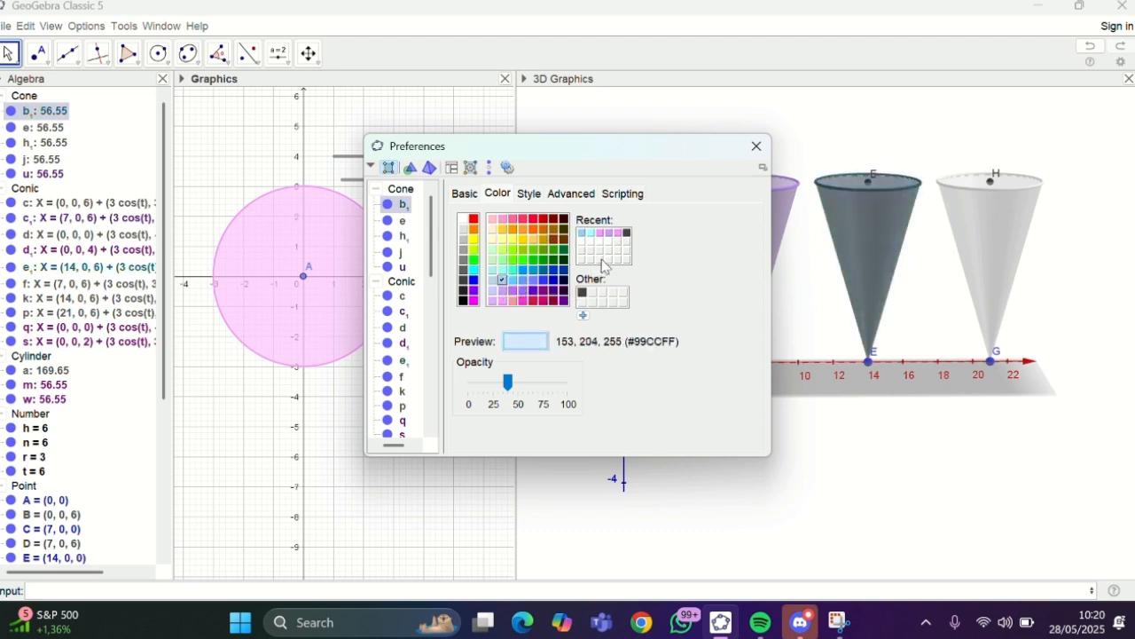
click(755, 149)
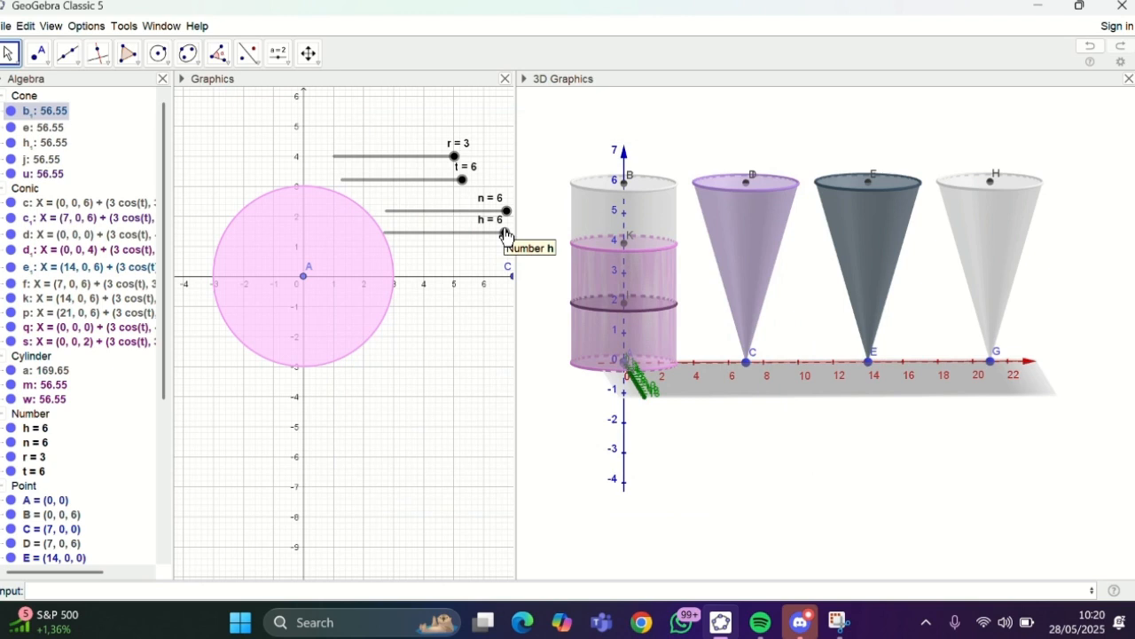
drag(506, 233, 642, 213)
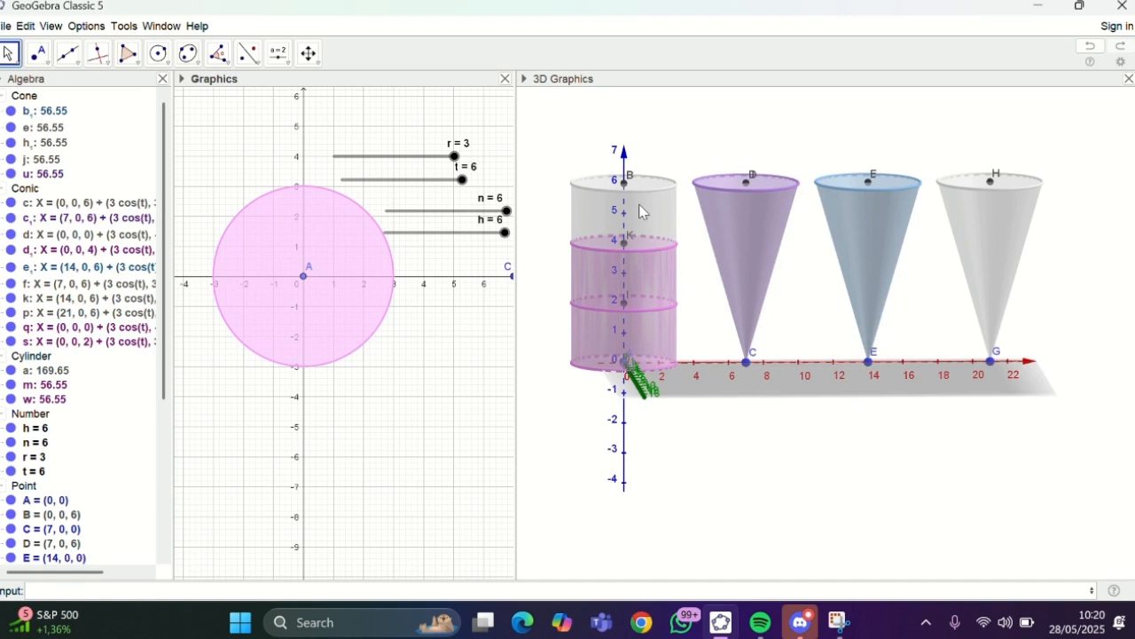
Step: Create a number slider v below slider h, with minimum 0, maximum 6 and increment 1
click(276, 59)
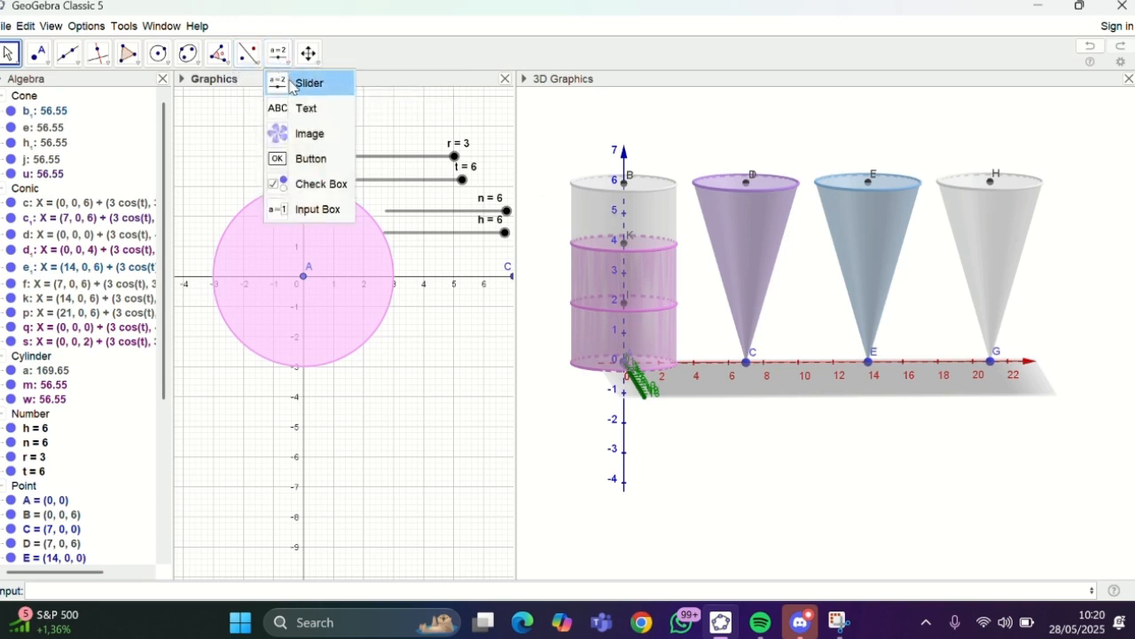
click(294, 85)
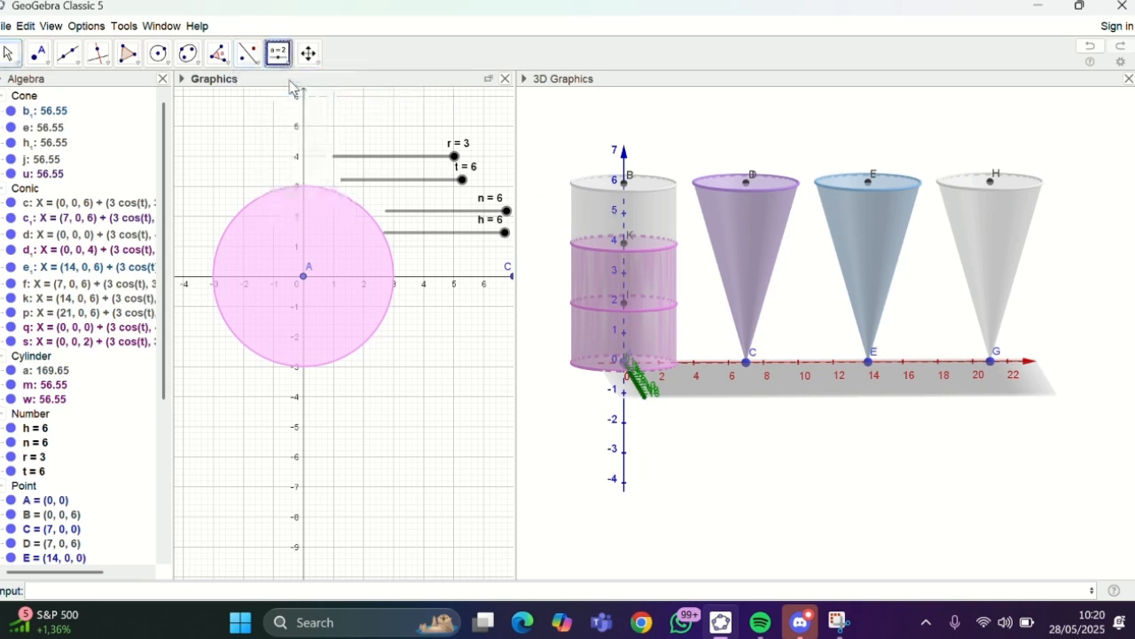
click(422, 256)
click(547, 251)
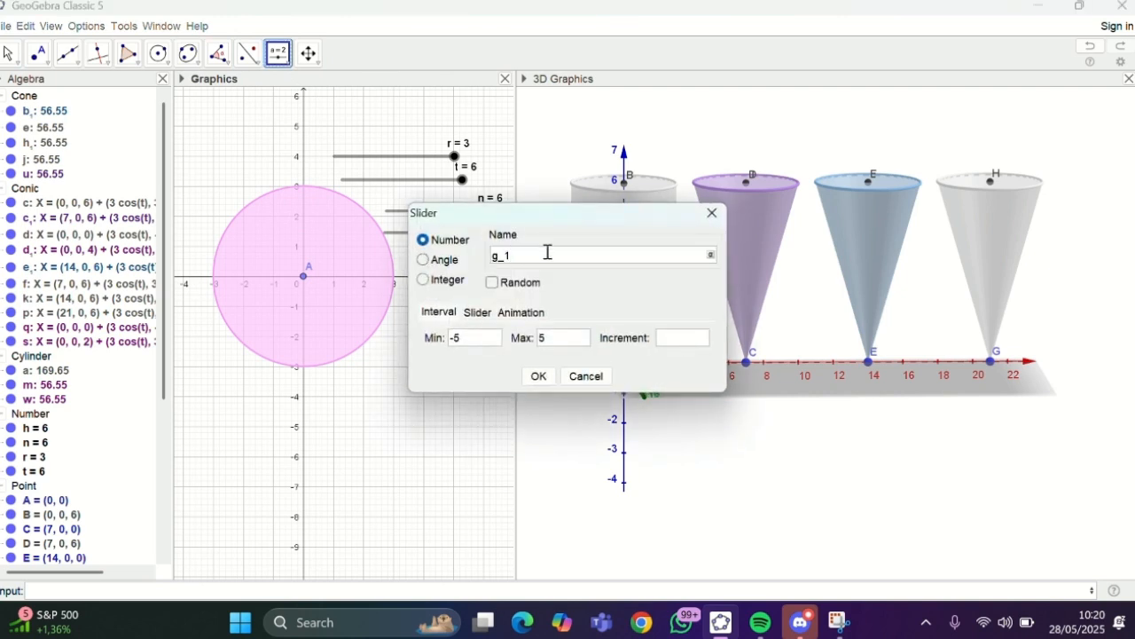
key(BackSpace)
key(BackSpace)
key(BackSpace)
text(v)
click(476, 340)
key(BackSpace)
key(BackSpace)
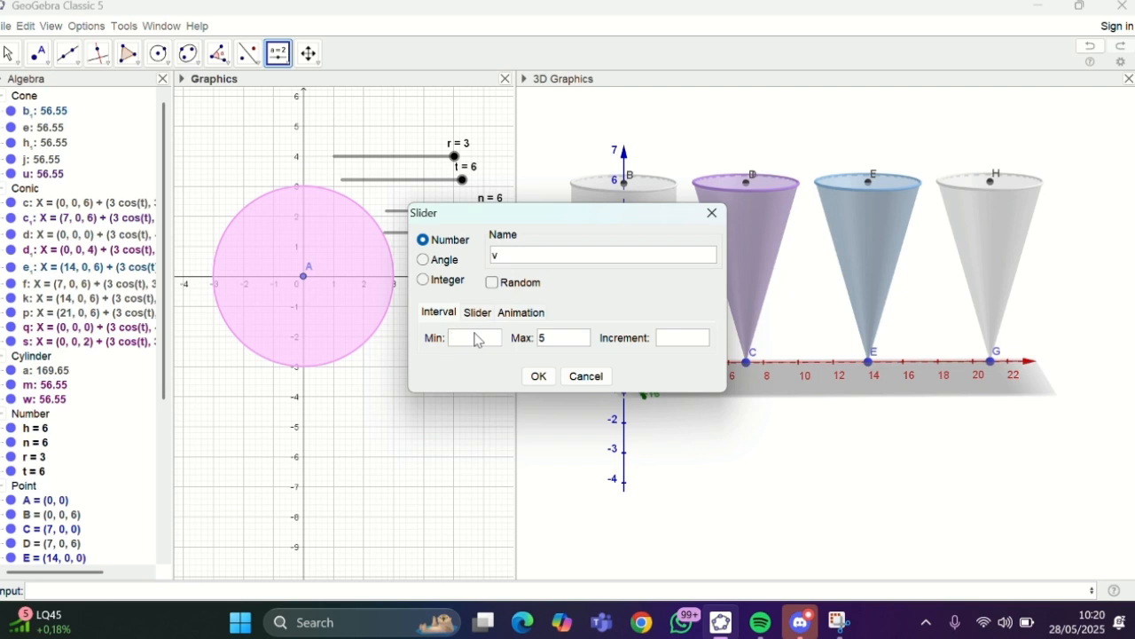
text(0)
click(563, 344)
key(BackSpace)
text(6)
click(671, 341)
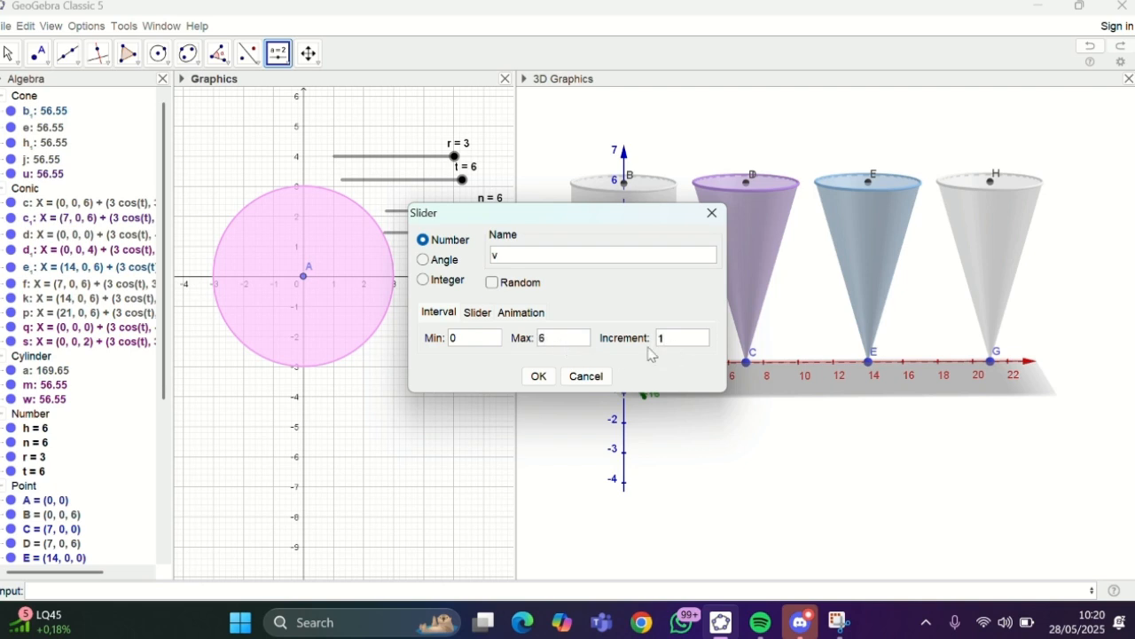
click(538, 376)
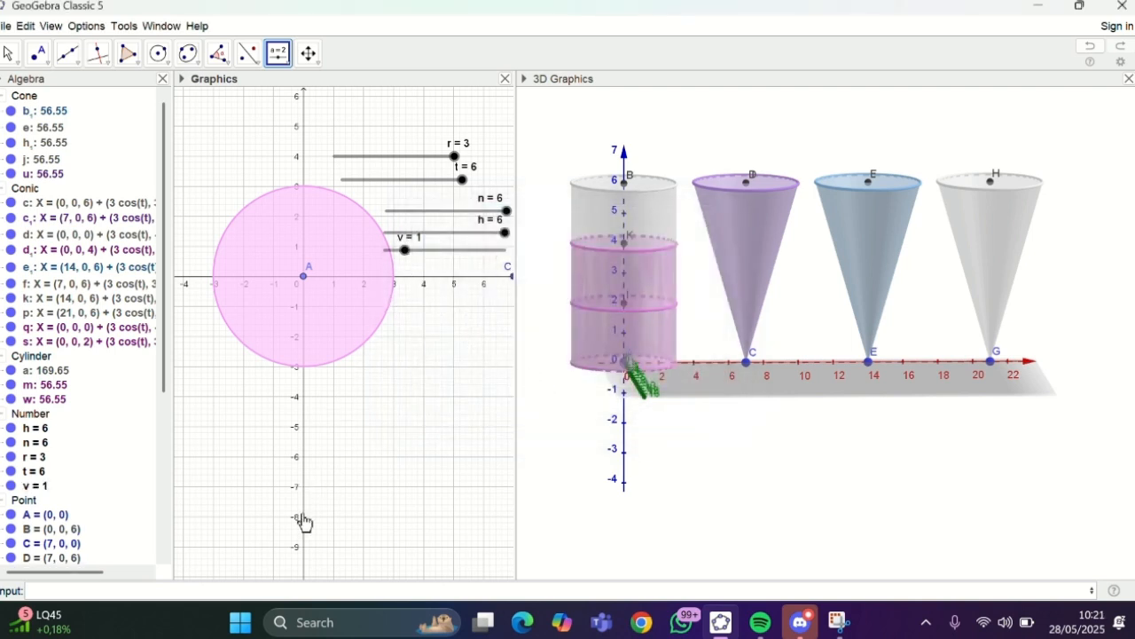
Step: Construct a cylinder on circle d_1 with height v/3, stacked above the two pink cylinders
click(173, 589)
text(cyl)
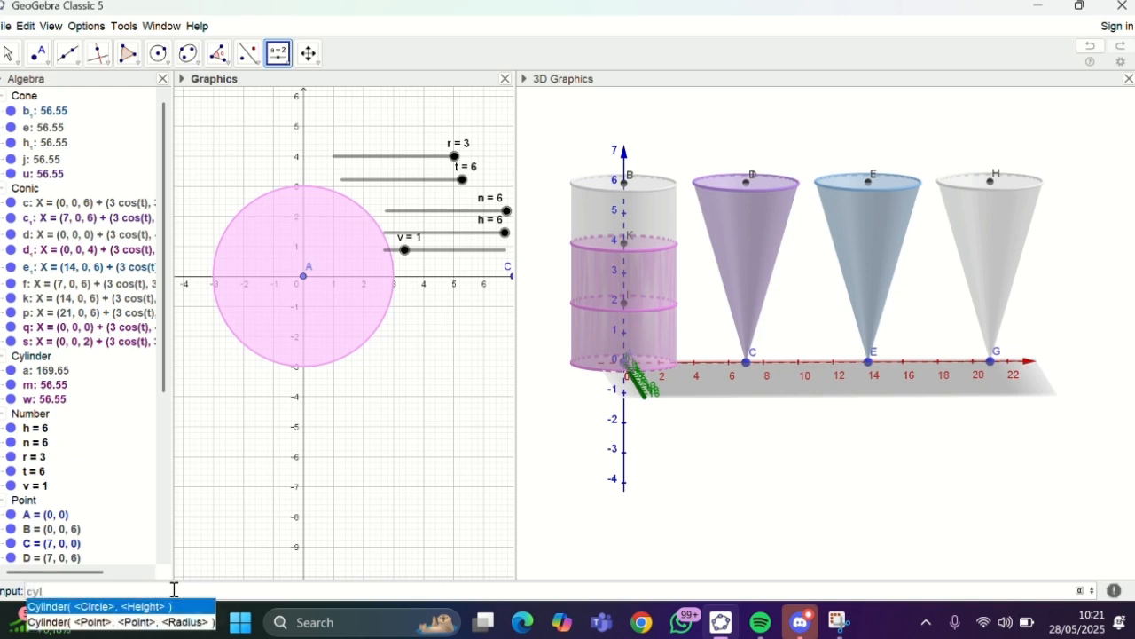
click(98, 606)
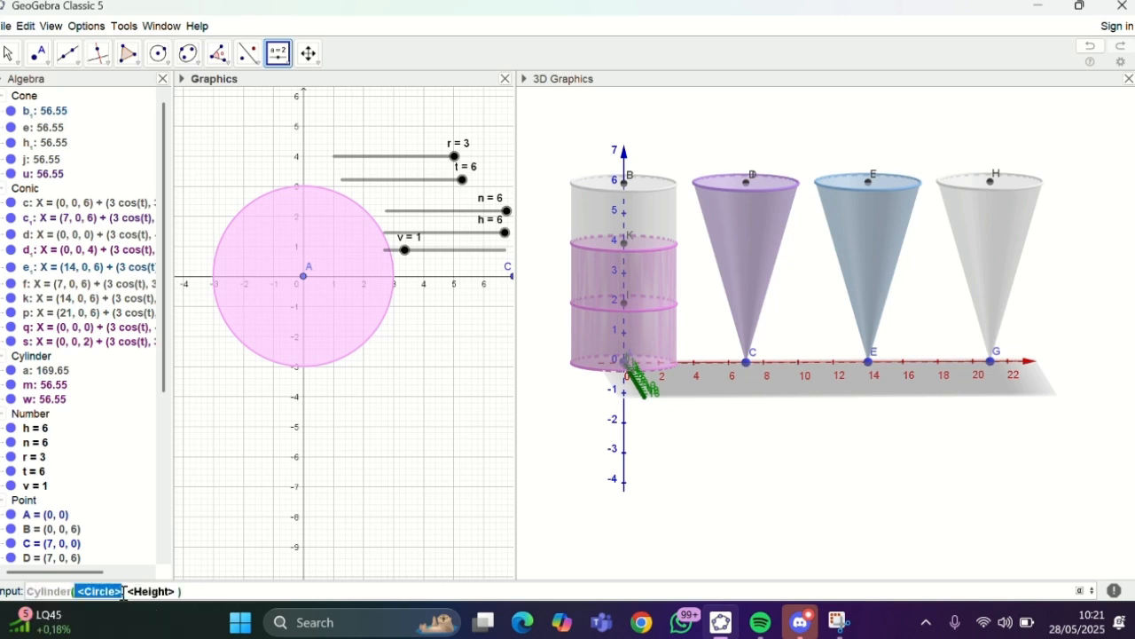
key(BackSpace)
text(d)
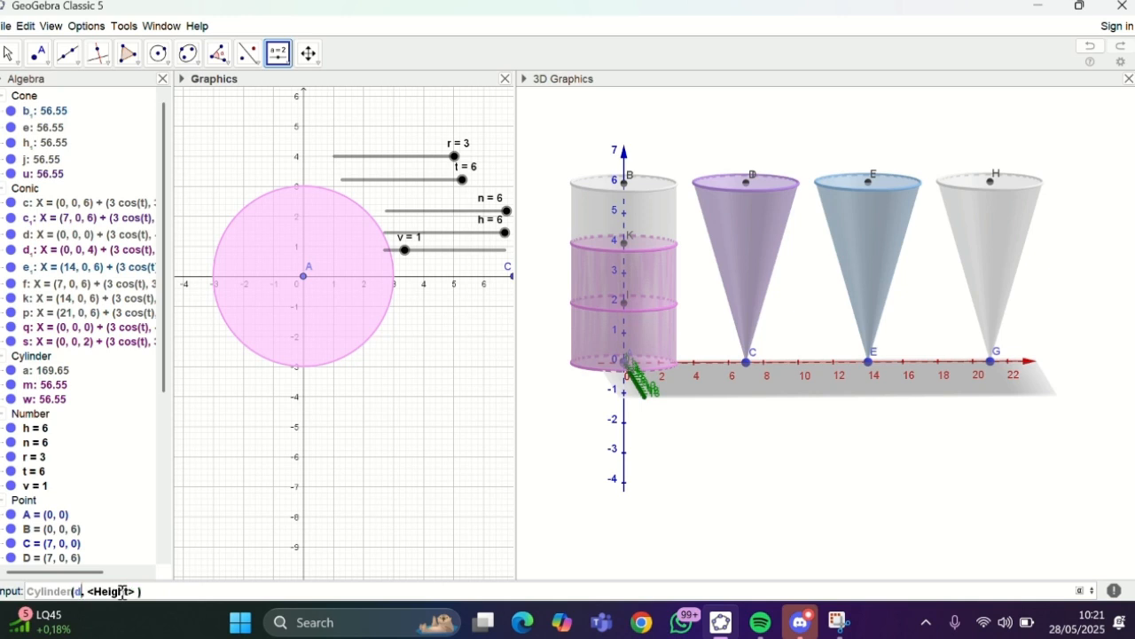
text(_)
key(BackSpace)
text(_1)
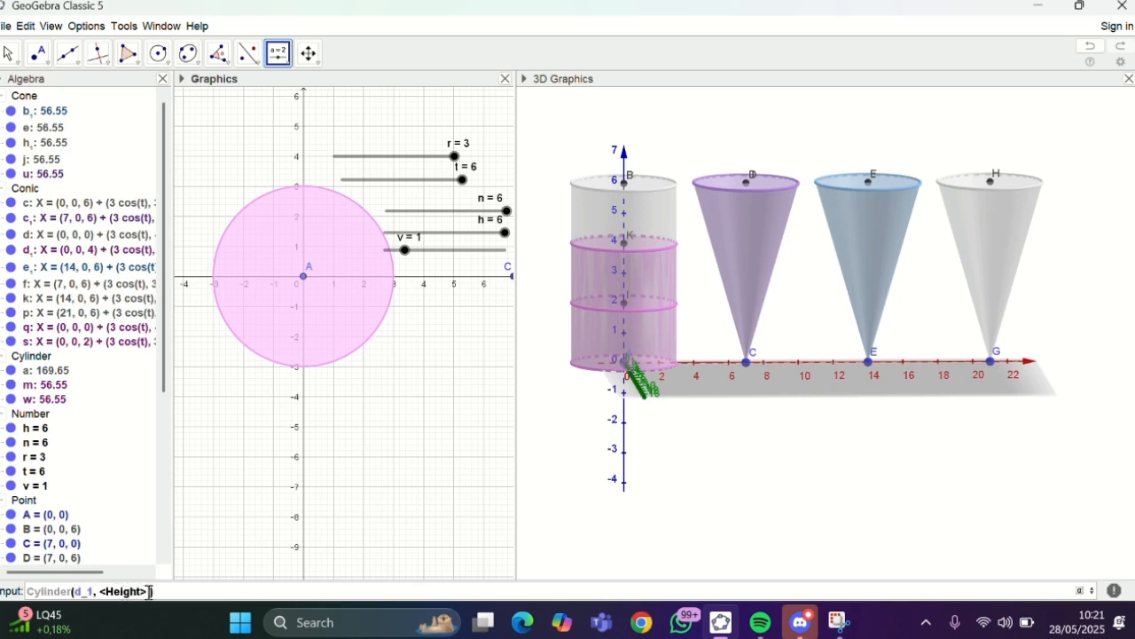
click(148, 591)
key(BackSpace)
key(BackSpace)
key(BackSpace)
key(BackSpace)
key(BackSpace)
key(BackSpace)
key(BackSpace)
key(BackSpace)
text(v)
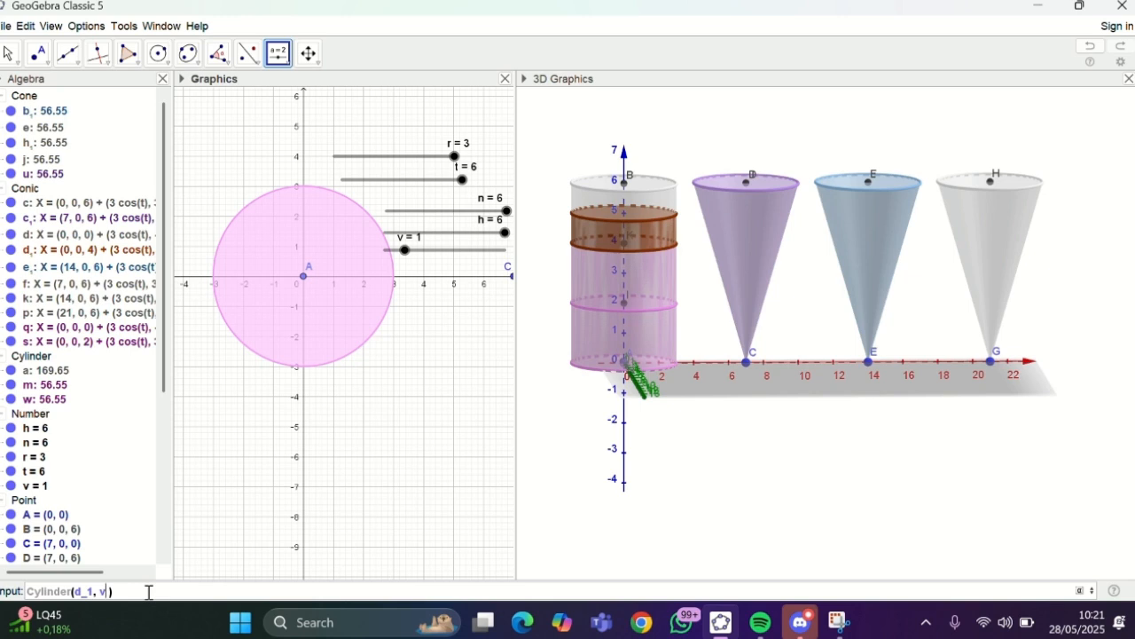
text(/3)
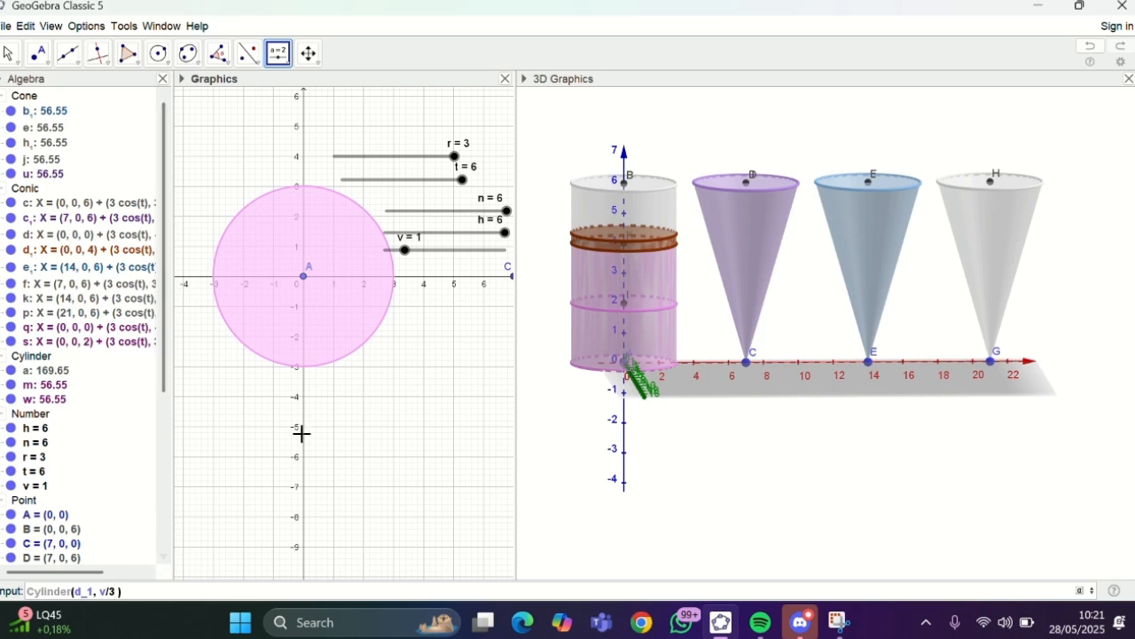
key(Return)
click(527, 442)
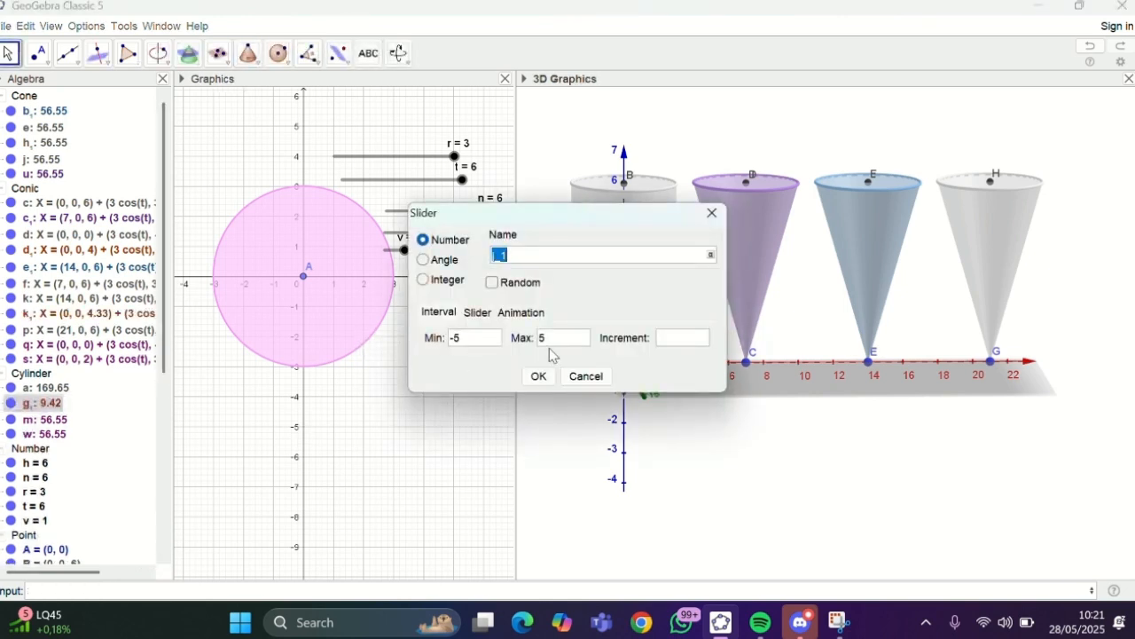
click(711, 216)
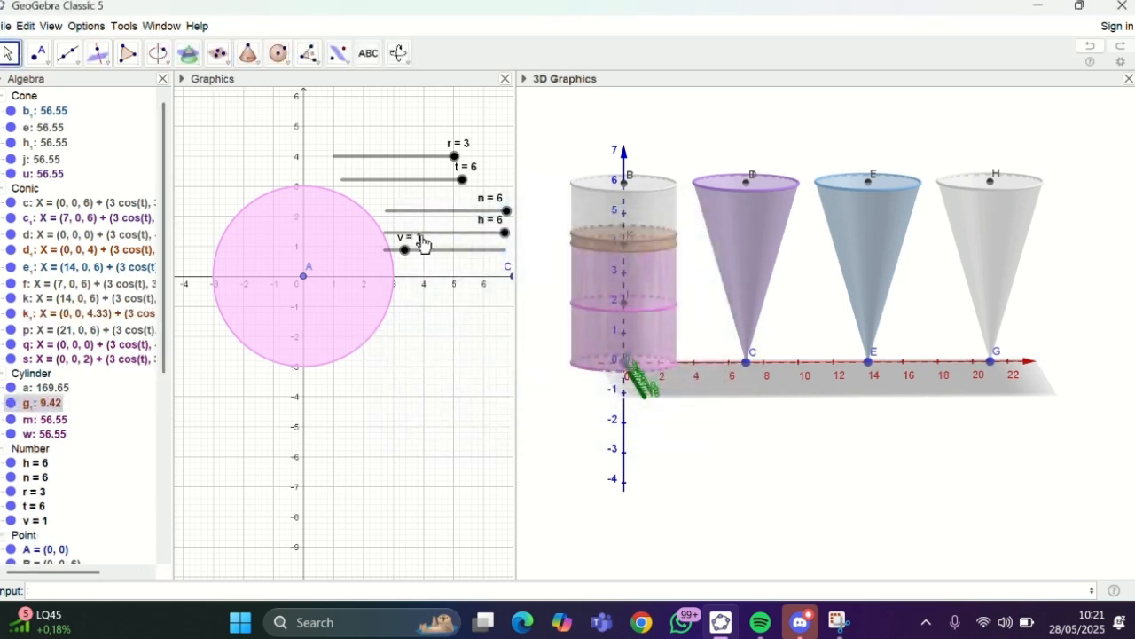
Step: Set the slider v to 6 to fill the uppermost third of the cylinder
drag(408, 252, 545, 226)
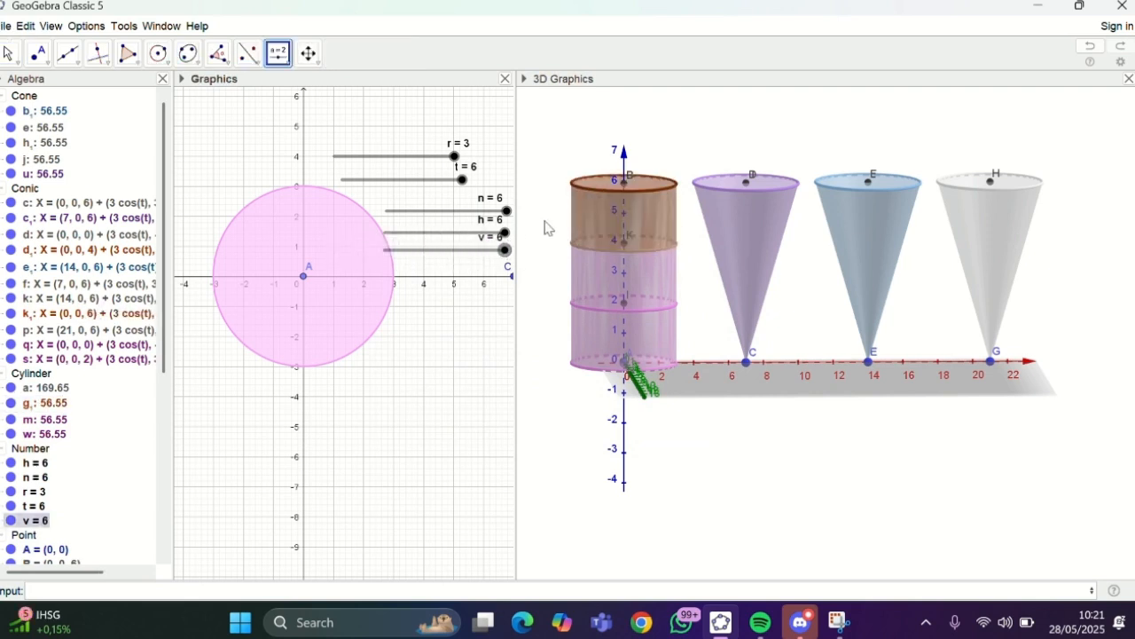
double_click(53, 406)
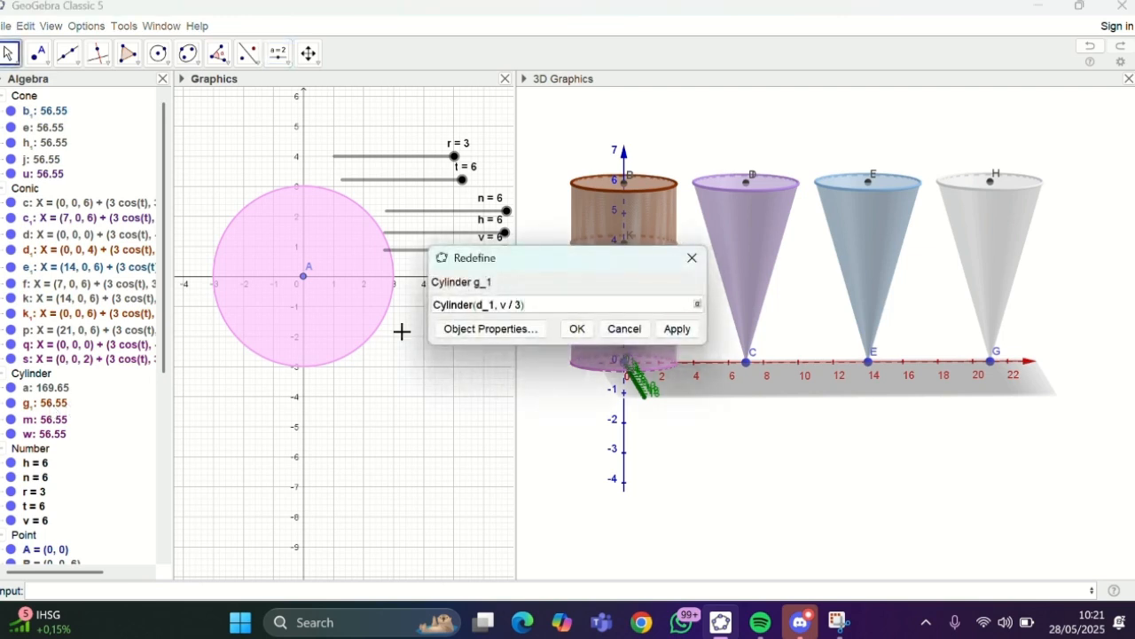
click(692, 259)
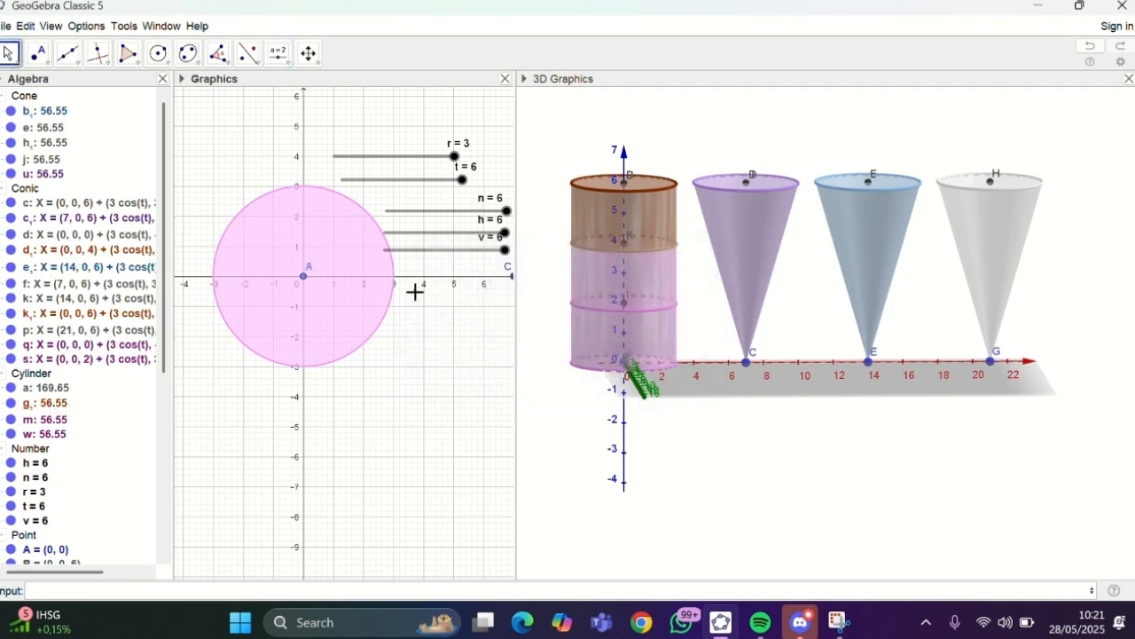
Step: Change the colour of the uppermost brown cylinder on the stack to pink, matching the two cylinders below it
click(29, 410)
right_click(30, 410)
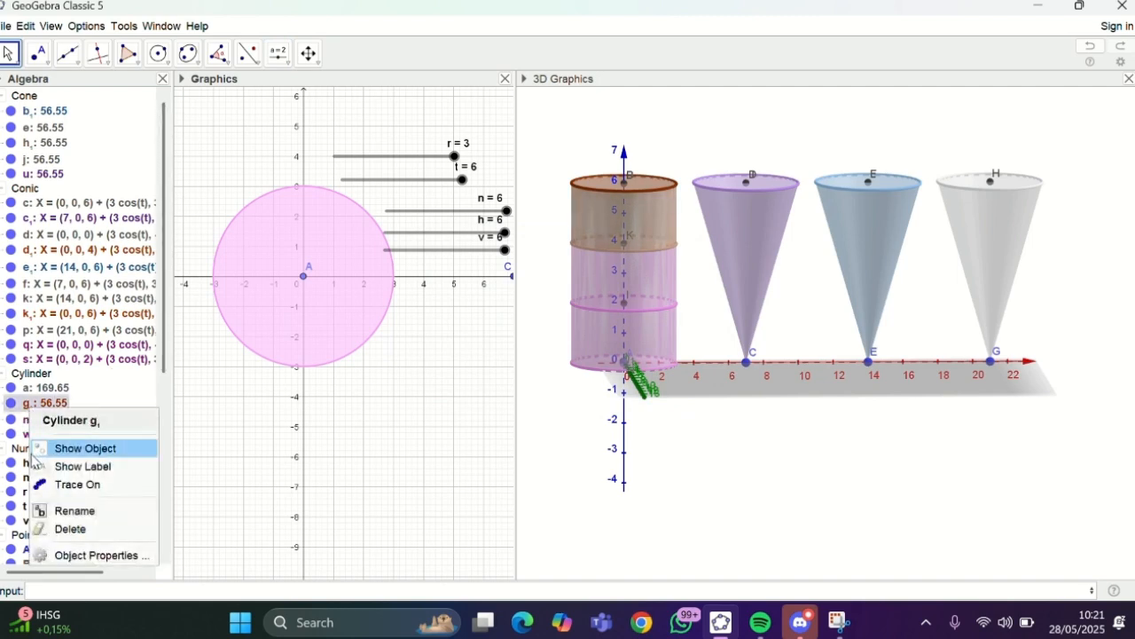
click(75, 555)
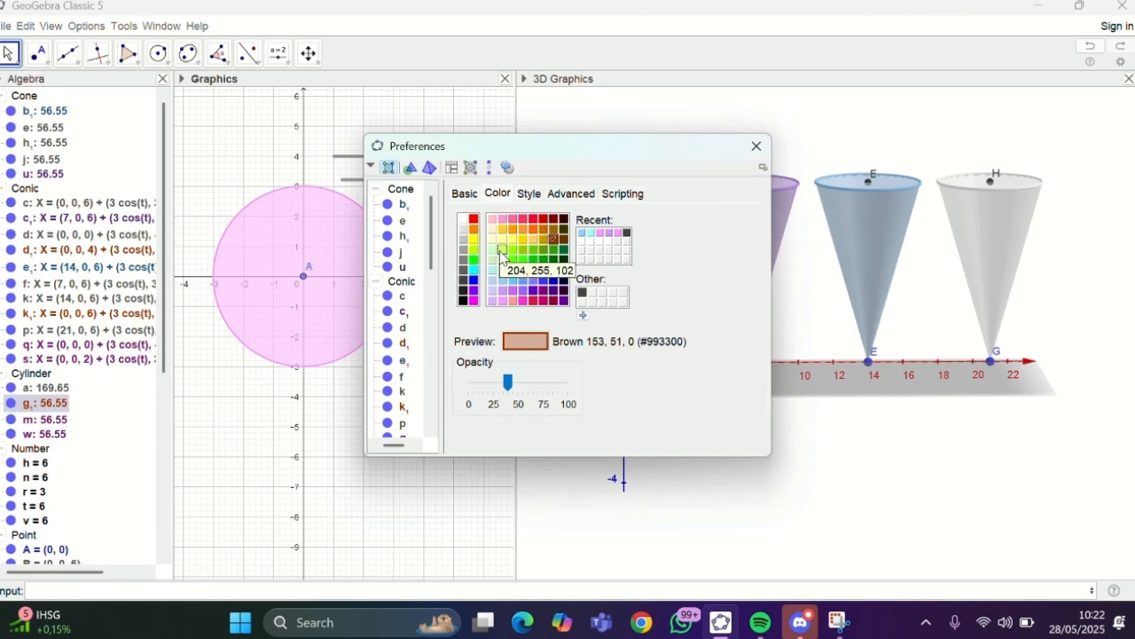
click(503, 302)
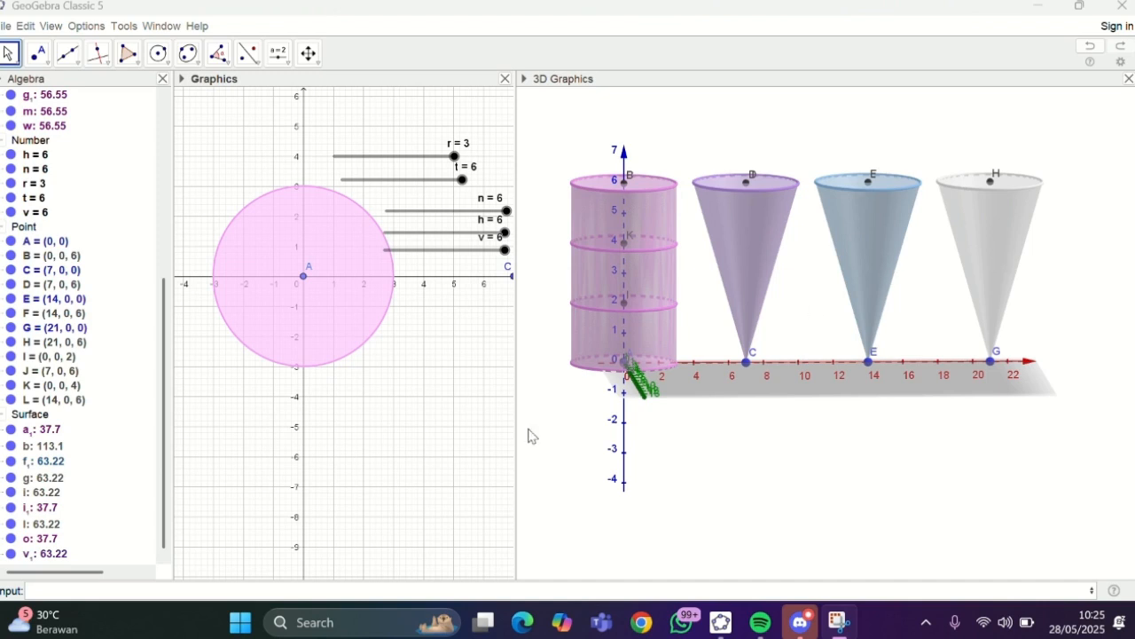
Step: Define the point N=(21,0,v) above the apex of the rightmost cone
click(223, 589)
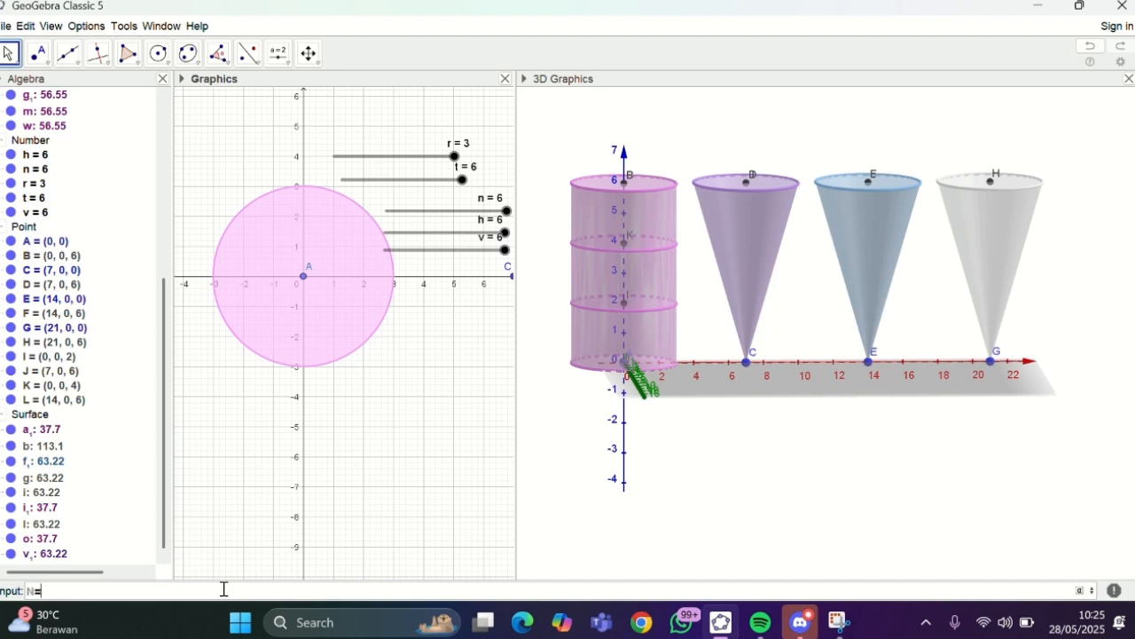
text(N=(21,0,)
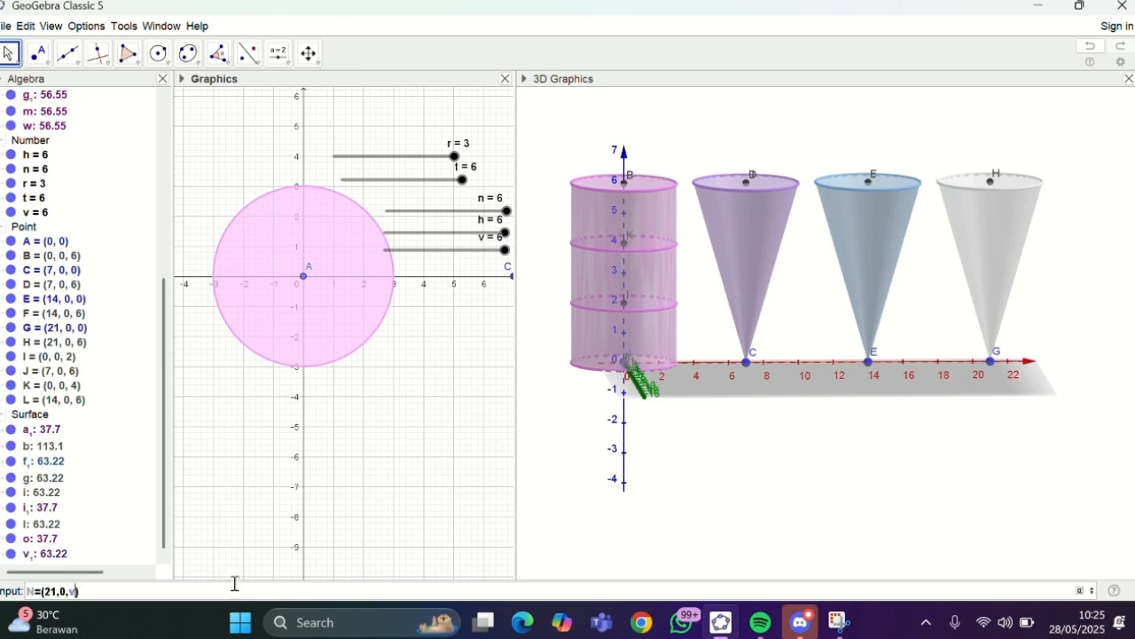
text(v)
key(Return)
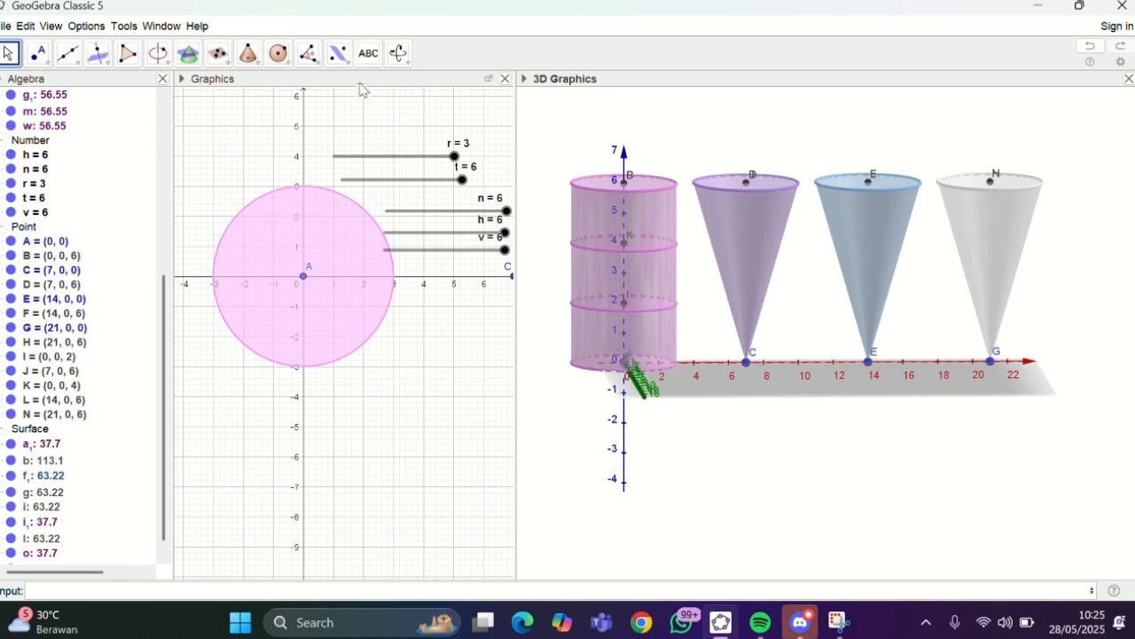
Step: Construct a cone from base centre N to apex G with radius v/2 and check its filling with the slider v
click(251, 53)
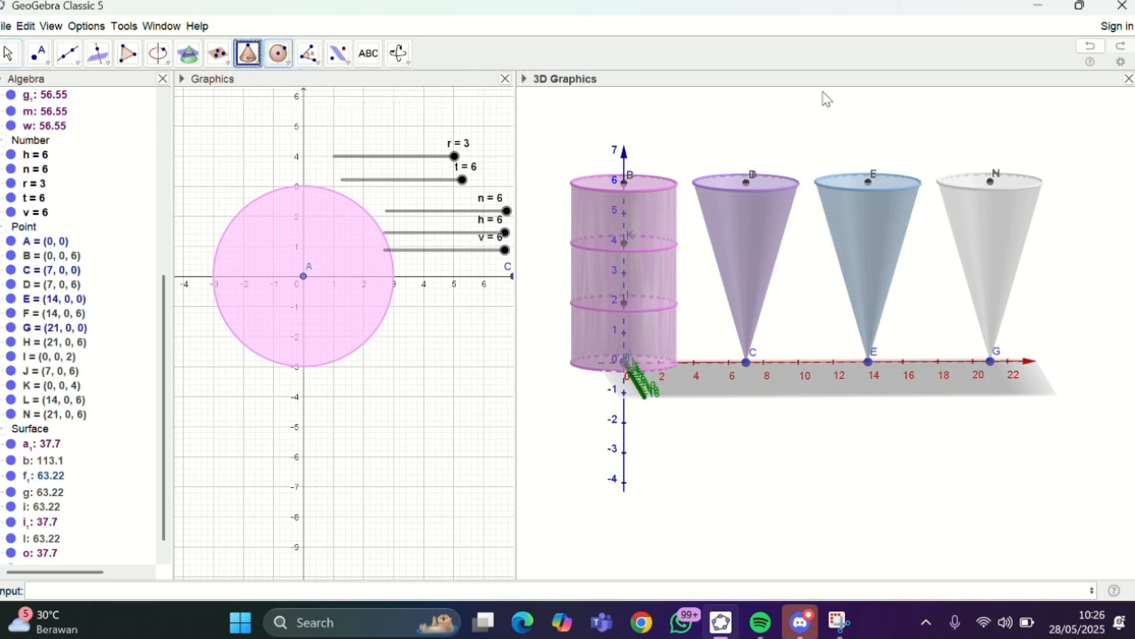
click(991, 182)
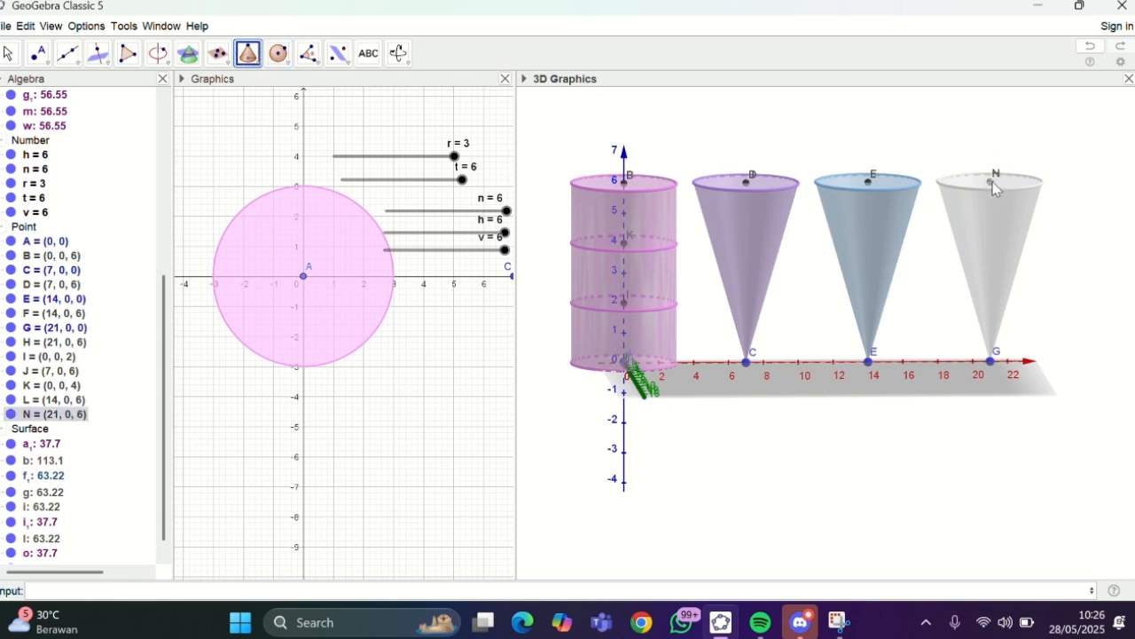
click(991, 362)
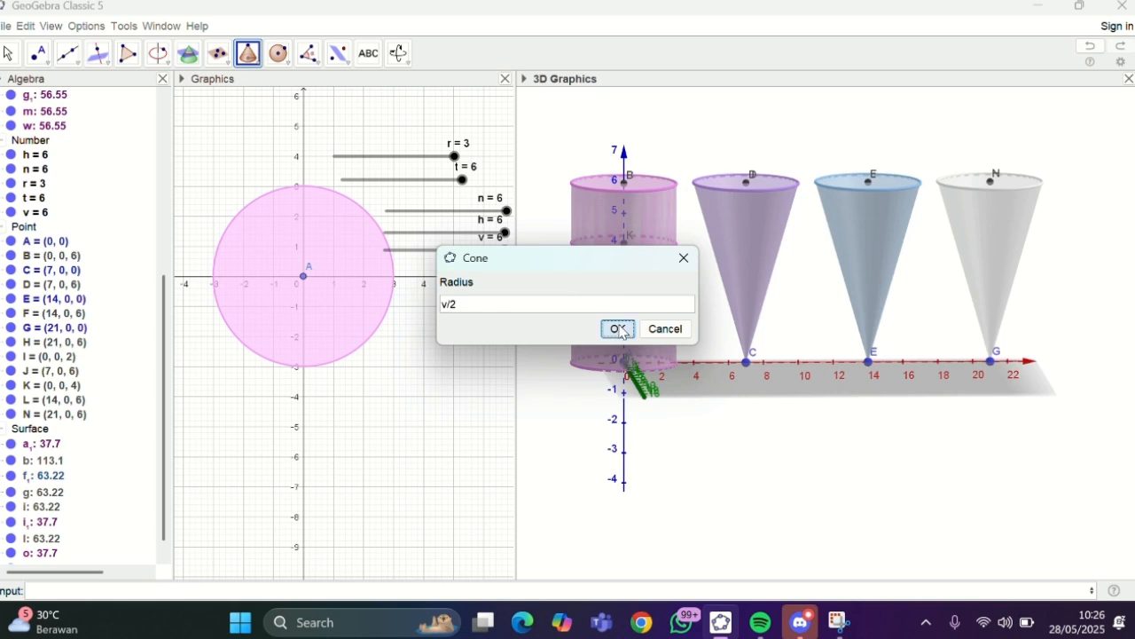
click(617, 328)
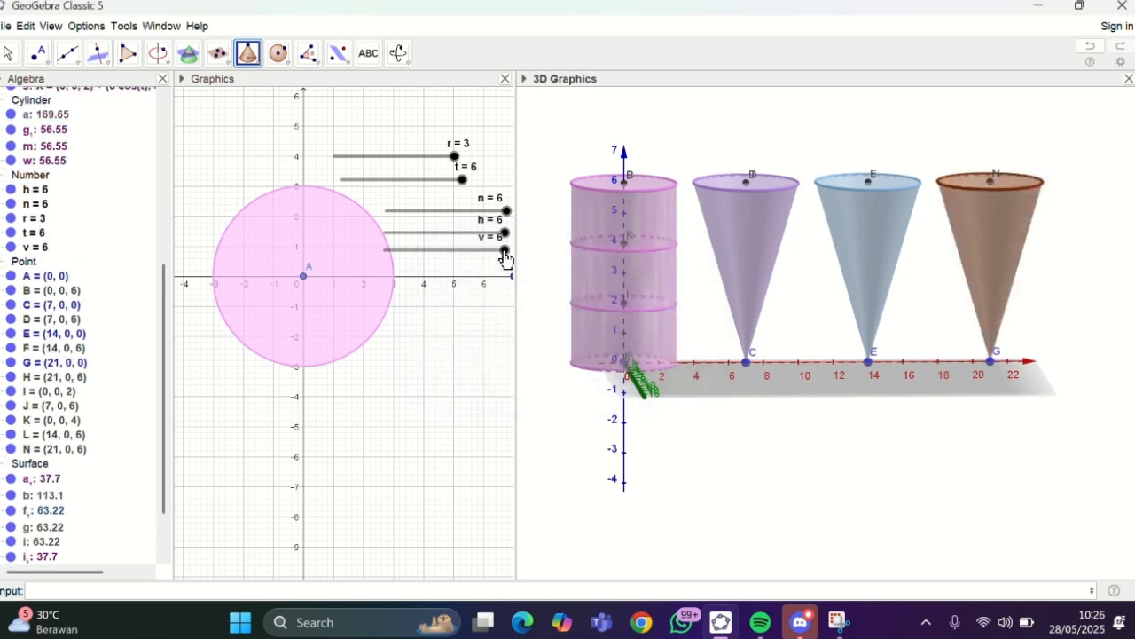
mouse_move(503, 251)
mouse_down()
mouse_move(390, 254)
mouse_move(614, 242)
mouse_move(400, 255)
mouse_move(598, 254)
mouse_move(309, 264)
mouse_move(674, 253)
mouse_move(520, 244)
mouse_up()
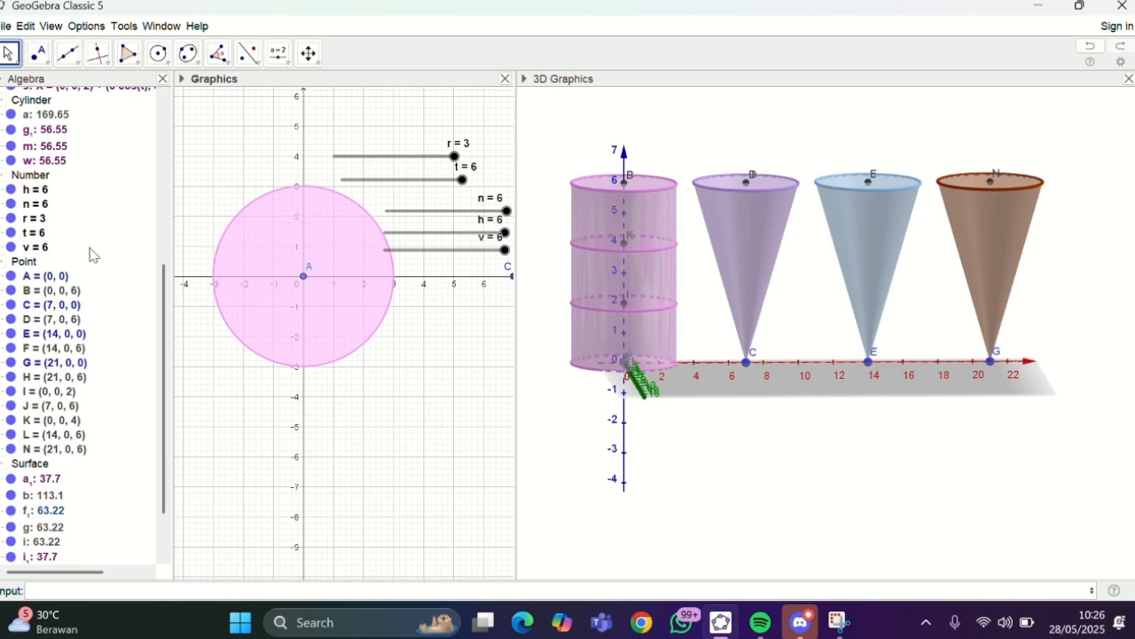
Step: Set the colour of the new inner cone with apex G to light green (#CCFFCC)
scroll(65, 259, up, 7)
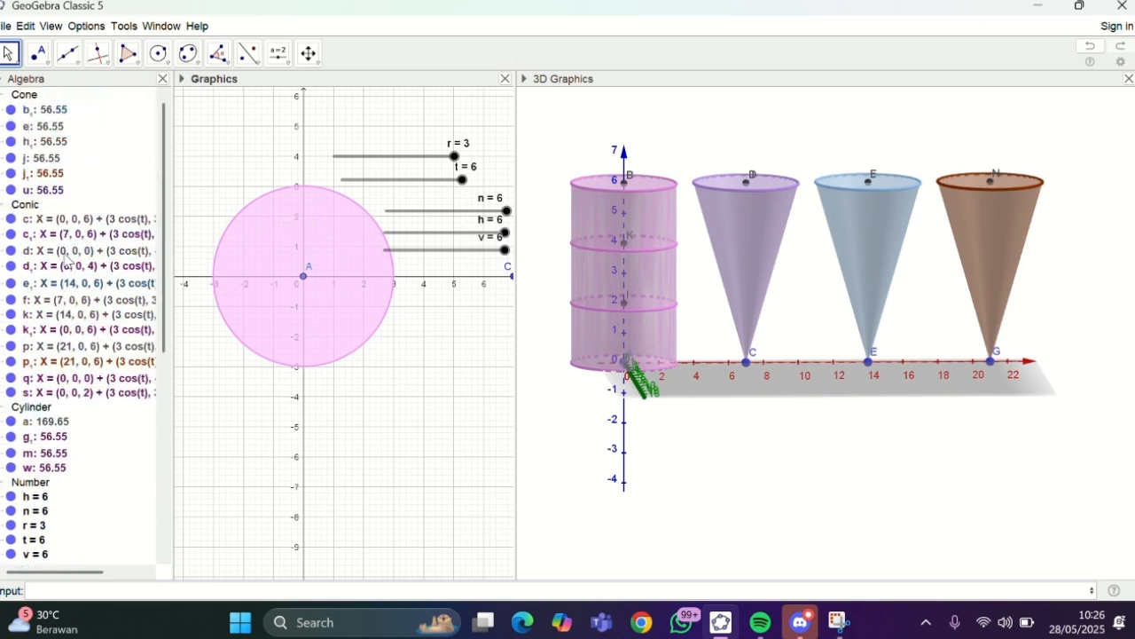
click(41, 174)
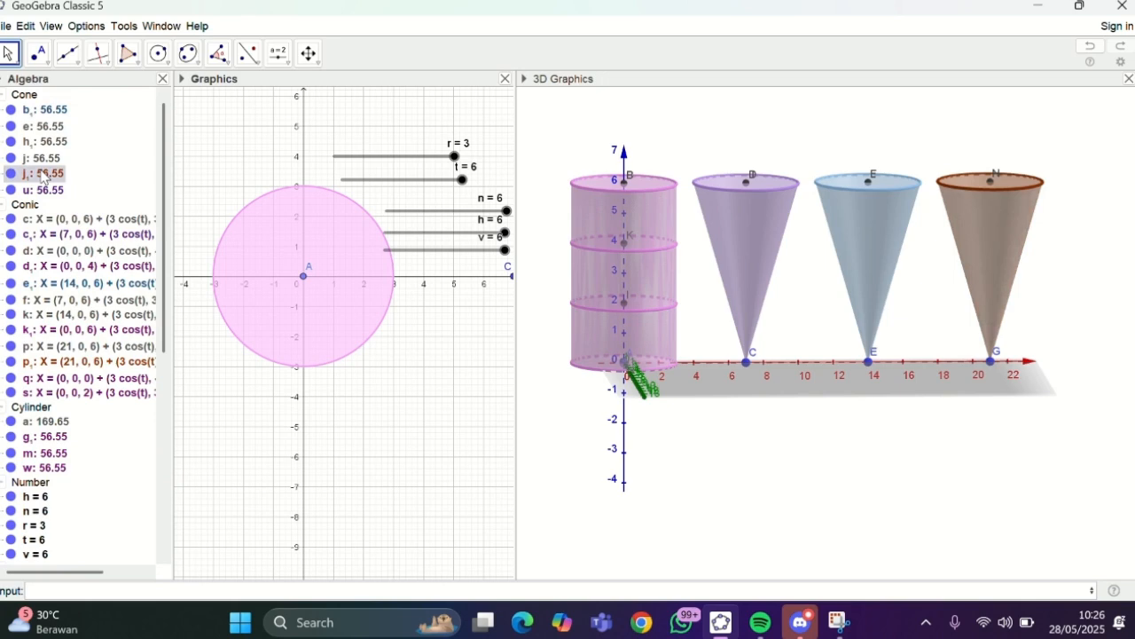
right_click(41, 174)
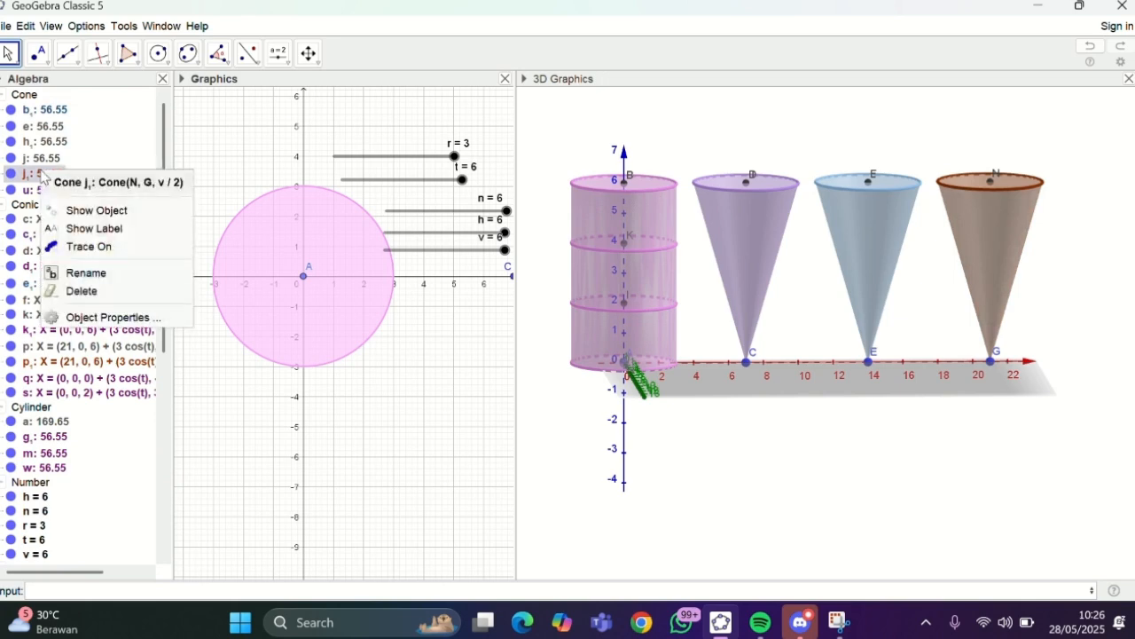
click(62, 316)
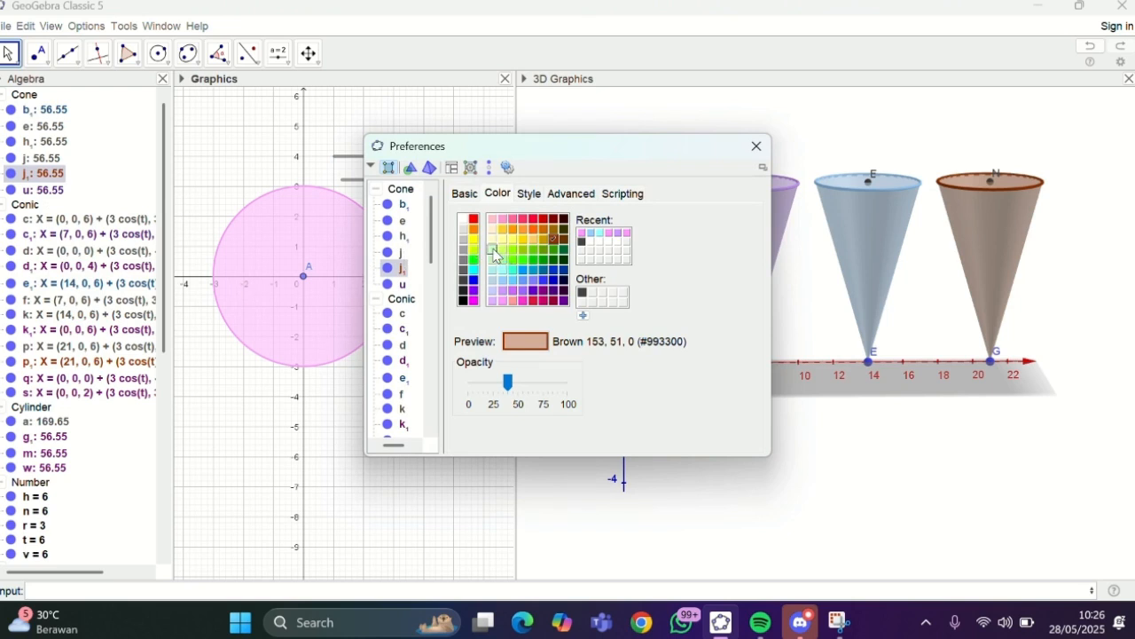
click(494, 252)
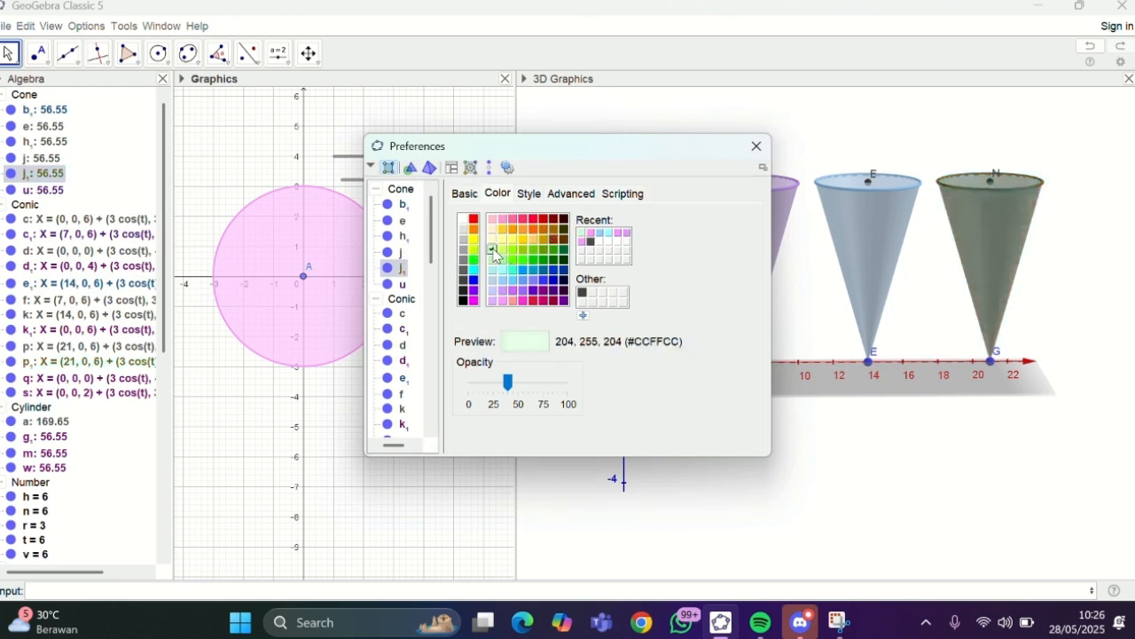
click(754, 147)
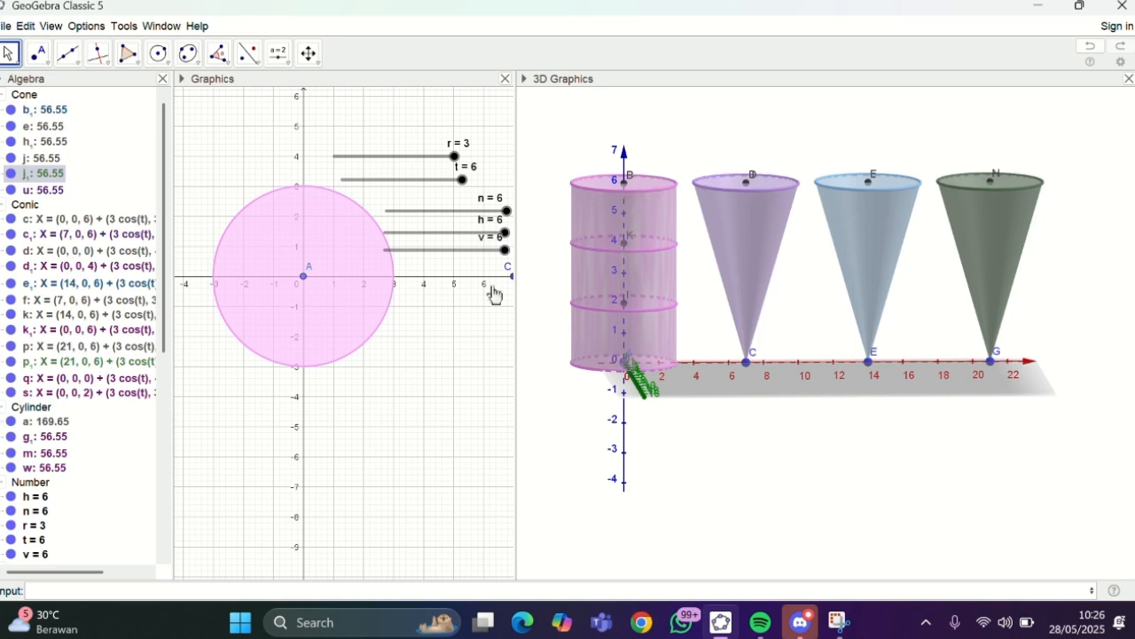
Step: Hide all the construction points, A to L and N, so that only the solids remain in the views
scroll(140, 400, down, 3)
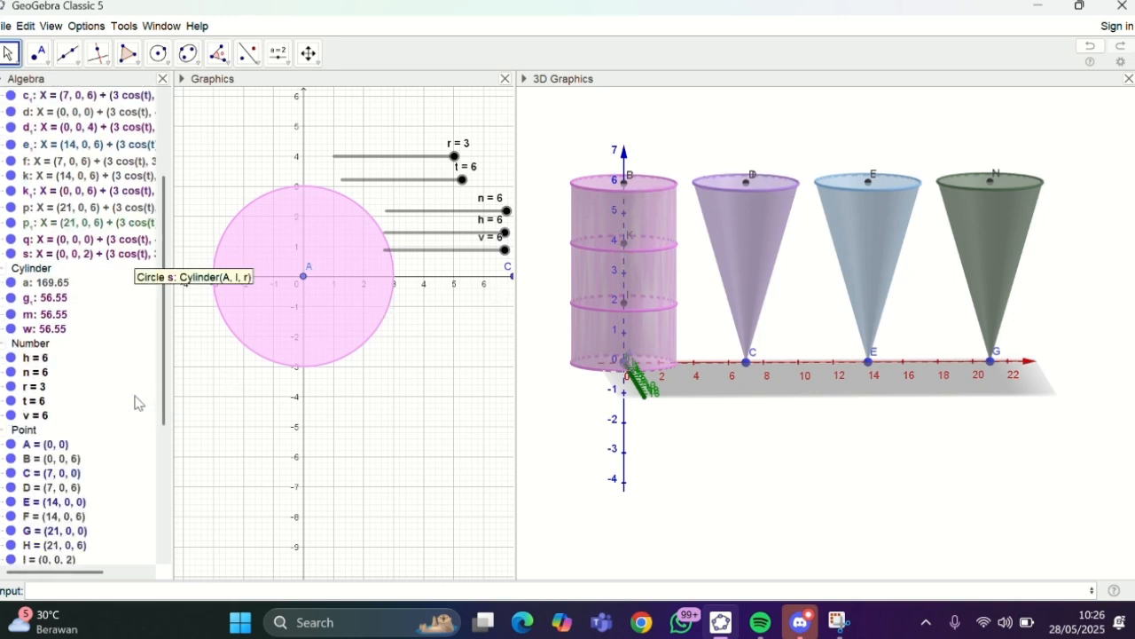
scroll(139, 402, down, 2)
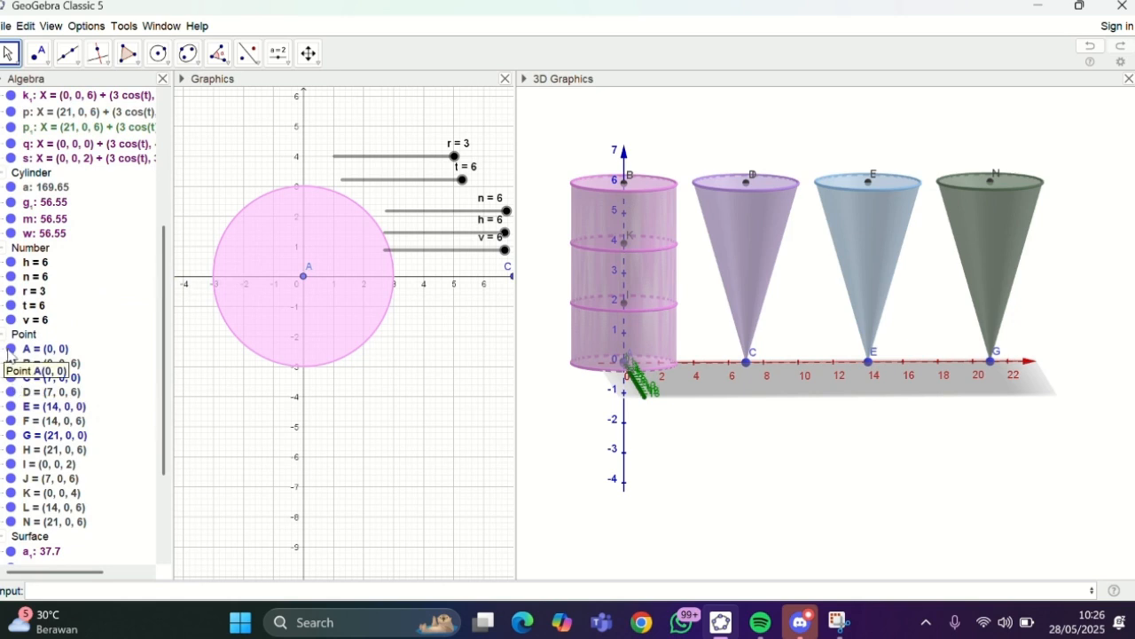
scroll(8, 353, down, 2)
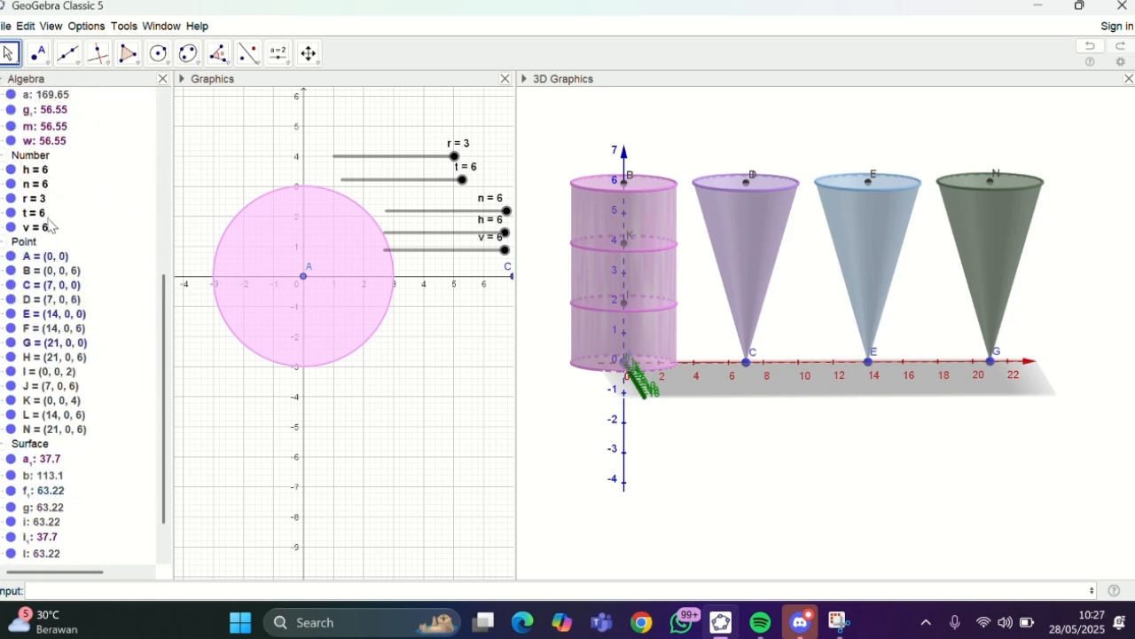
click(11, 256)
click(11, 270)
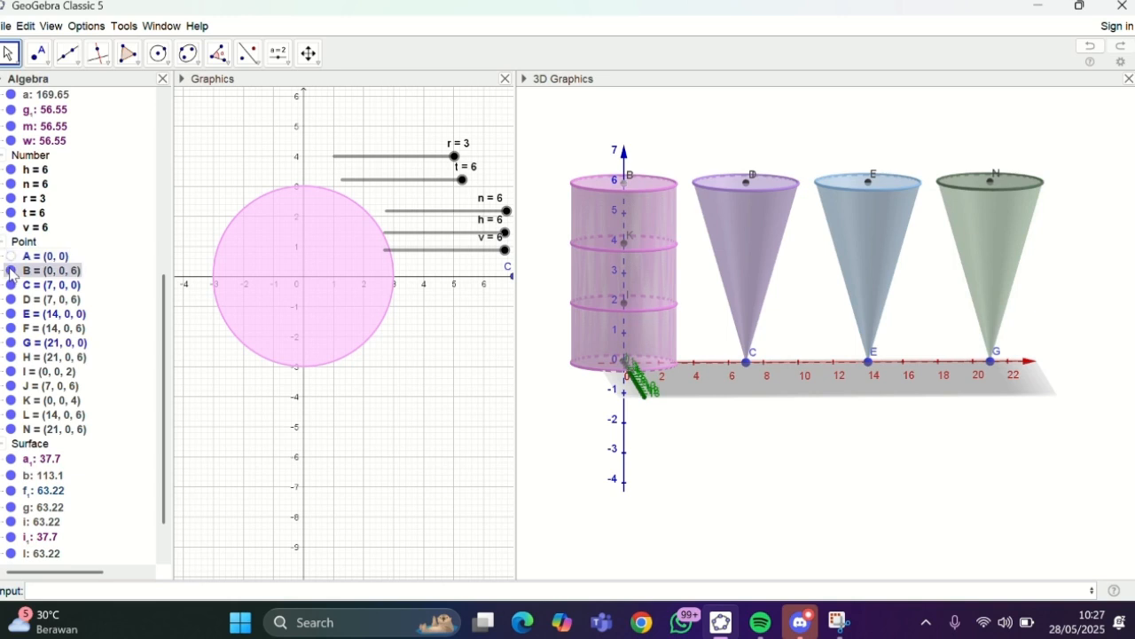
click(10, 284)
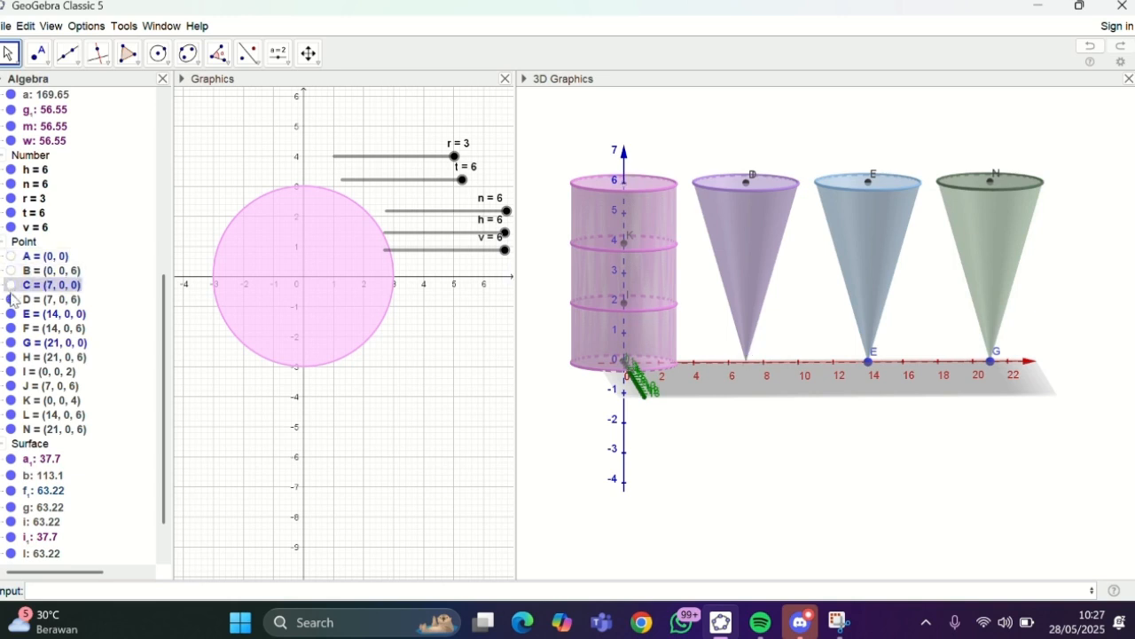
click(10, 299)
click(11, 314)
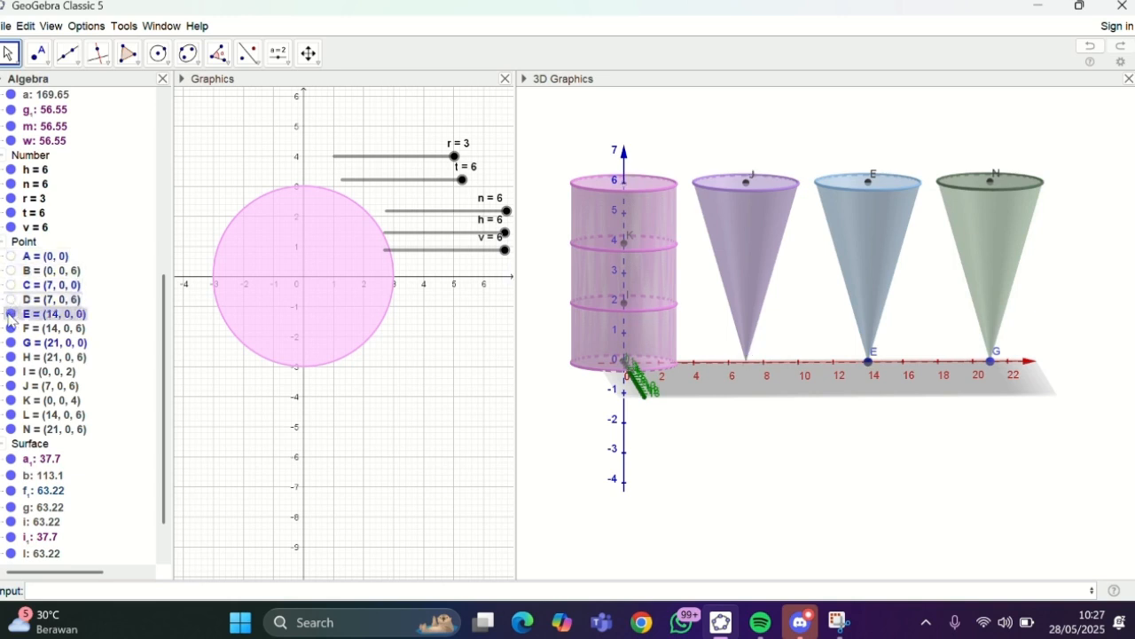
click(10, 328)
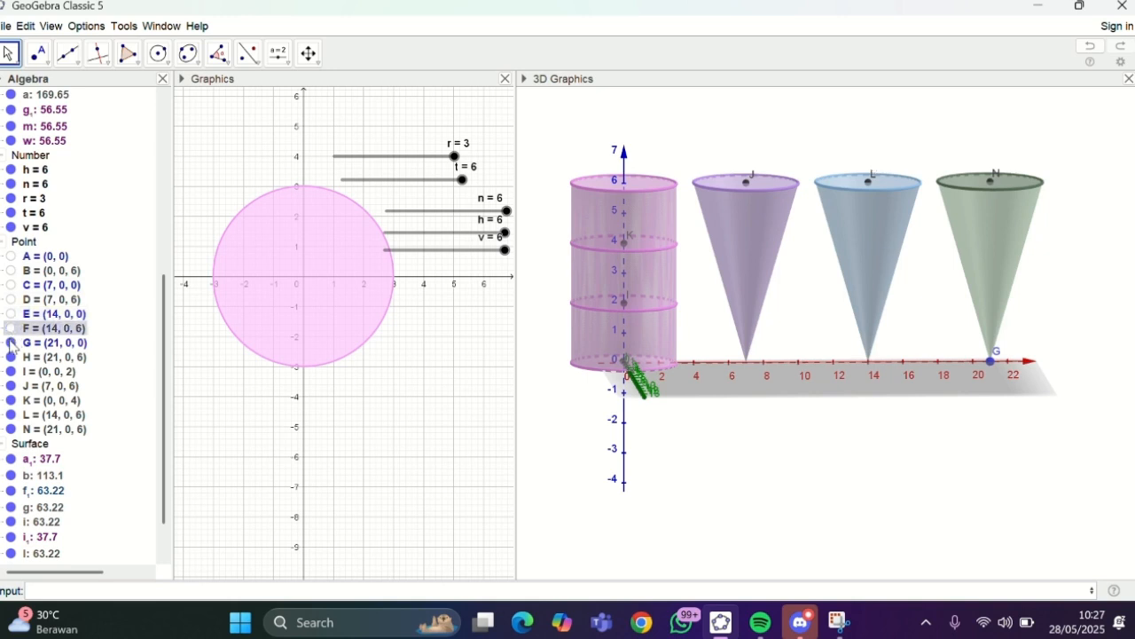
click(10, 342)
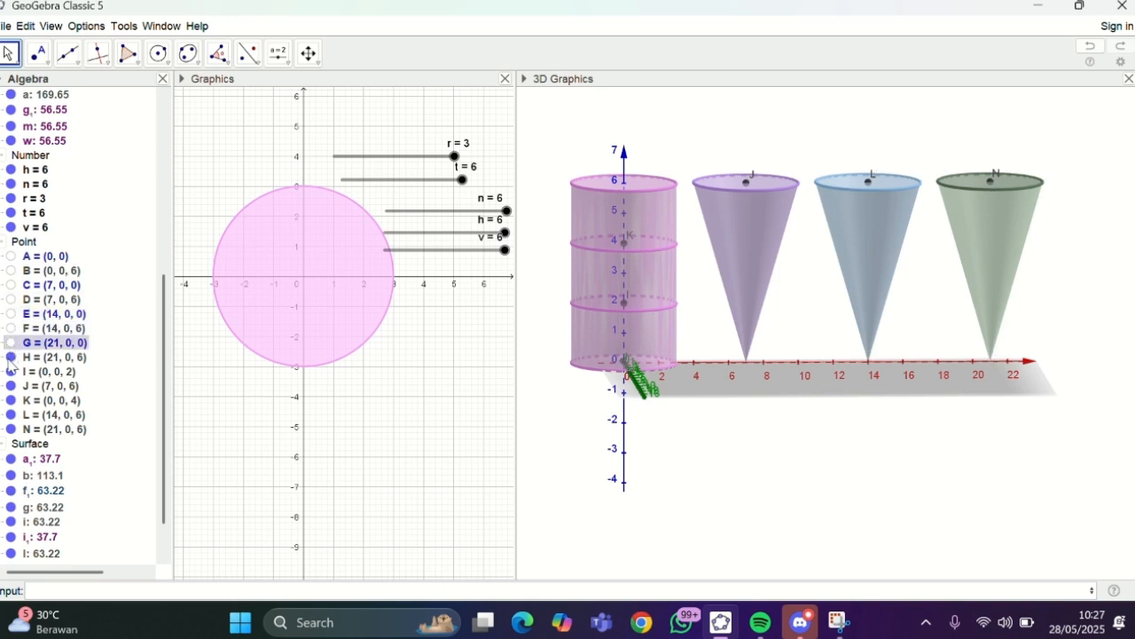
click(10, 357)
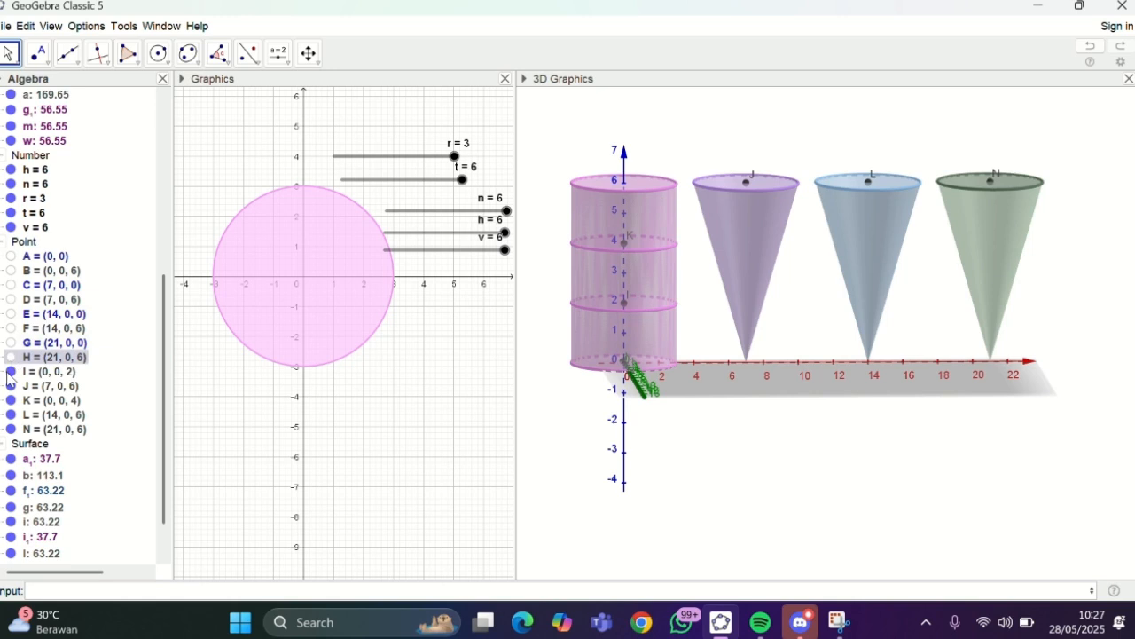
click(10, 372)
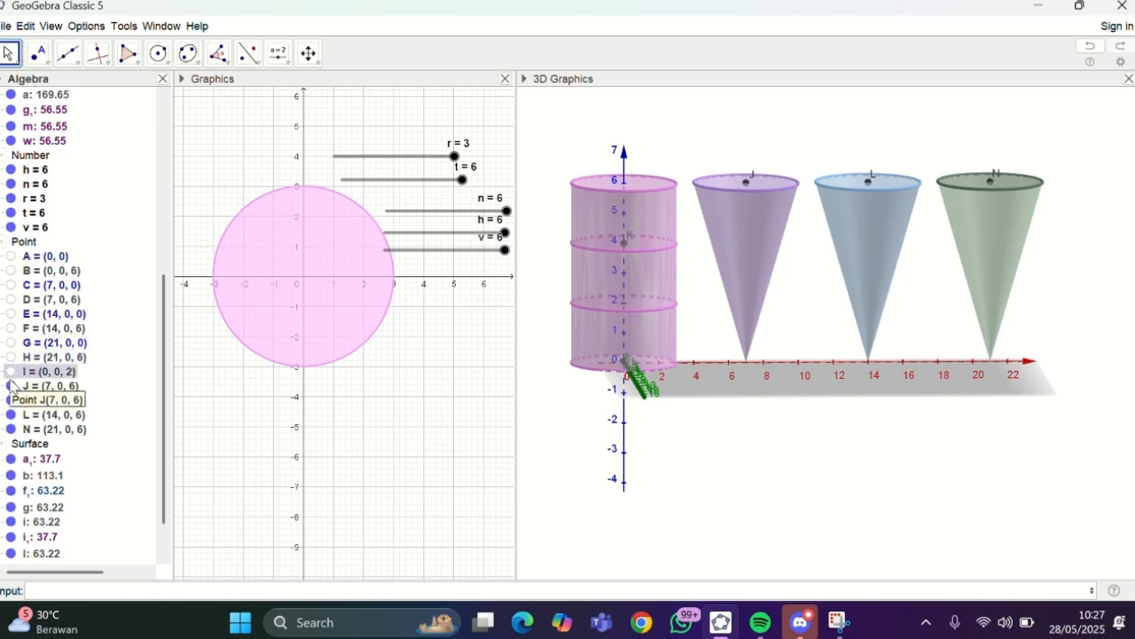
click(11, 386)
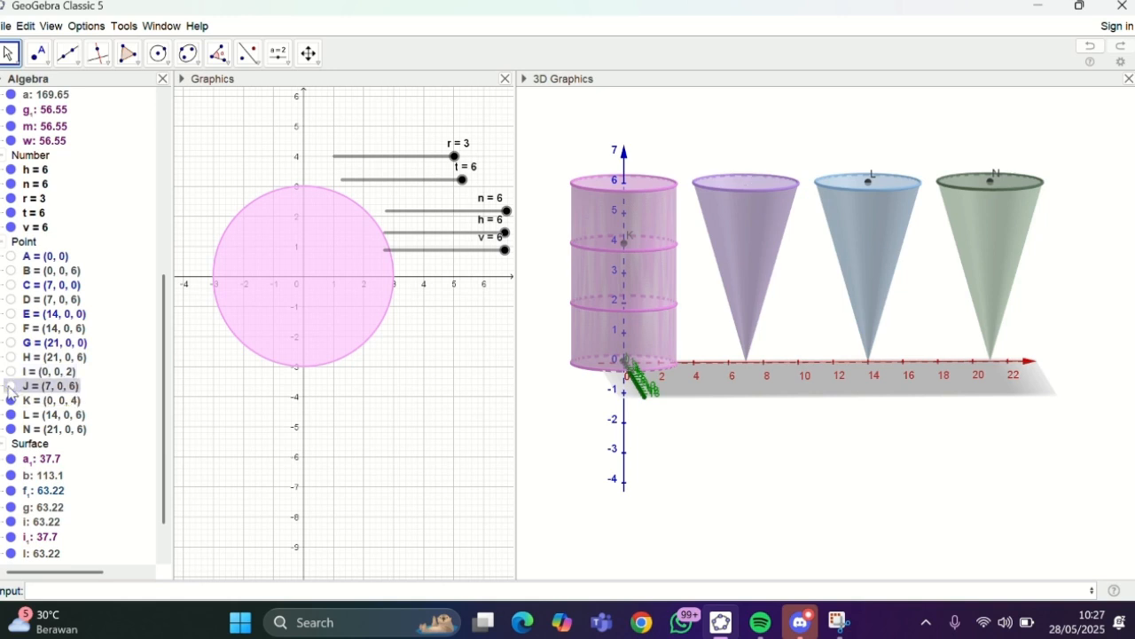
click(9, 401)
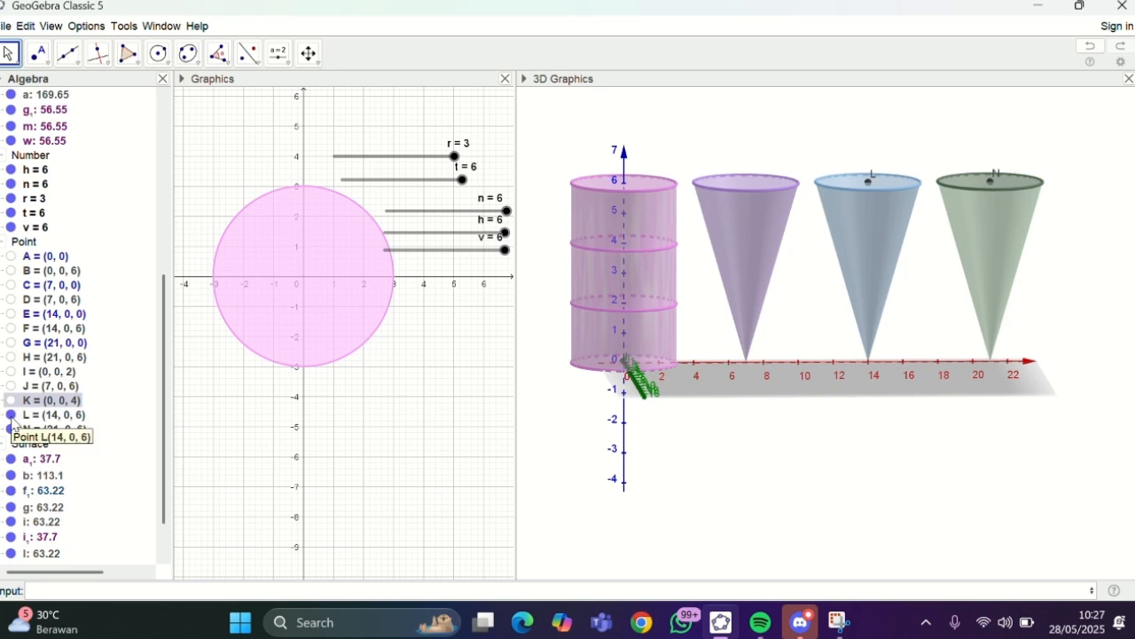
click(11, 415)
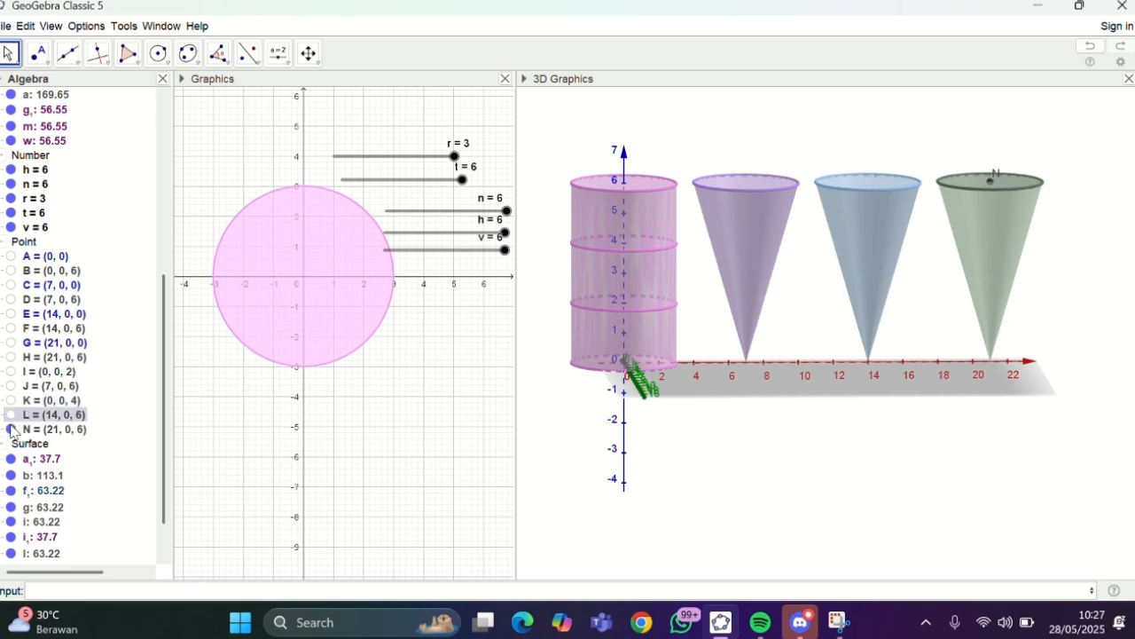
click(11, 429)
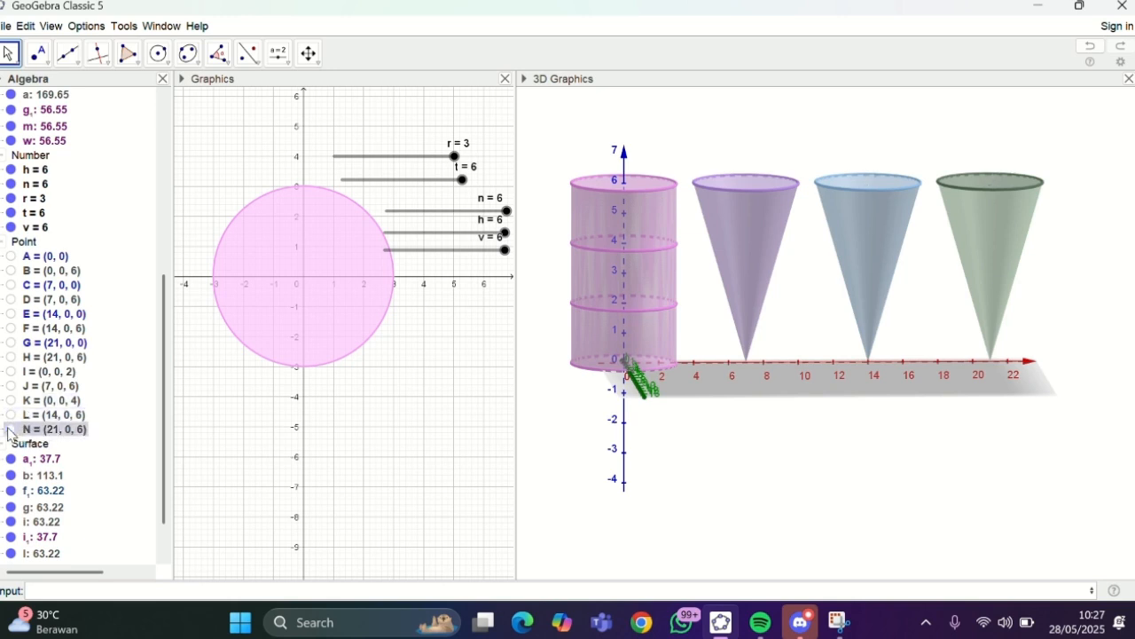
Step: Hide the plane, the x-axis and the y-axis in the 3D view
right_click(651, 434)
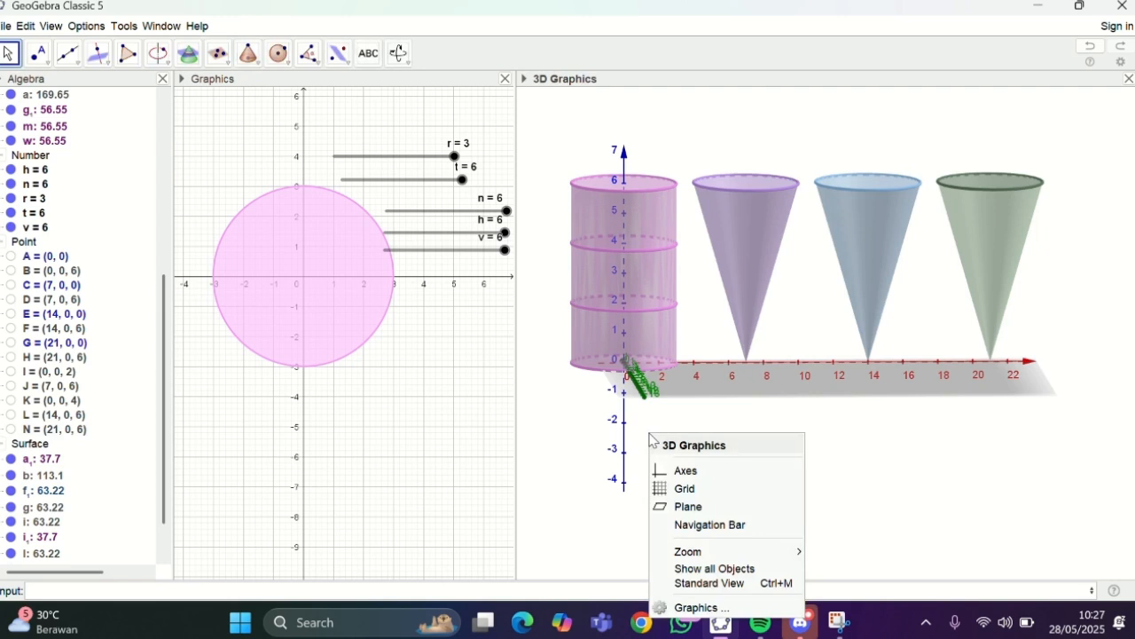
click(688, 507)
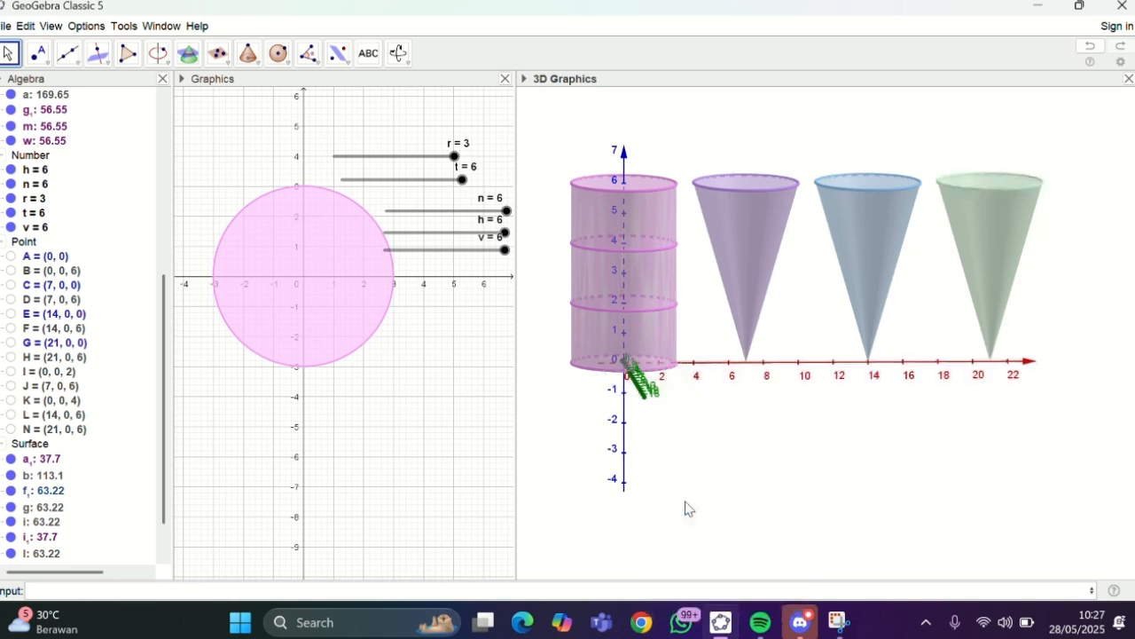
right_click(690, 449)
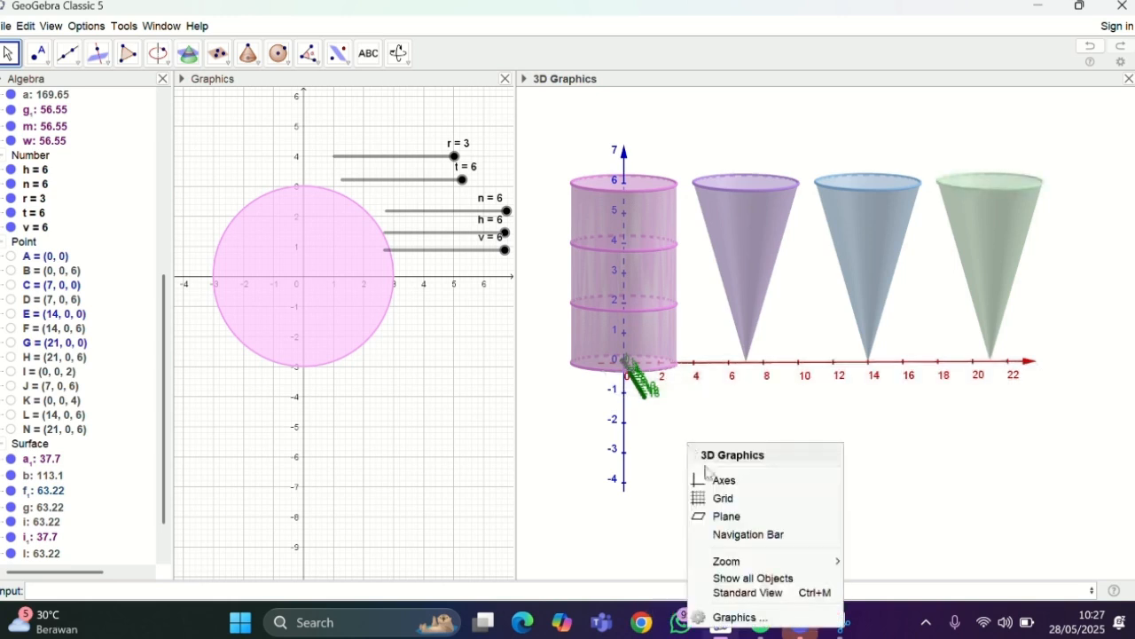
click(740, 617)
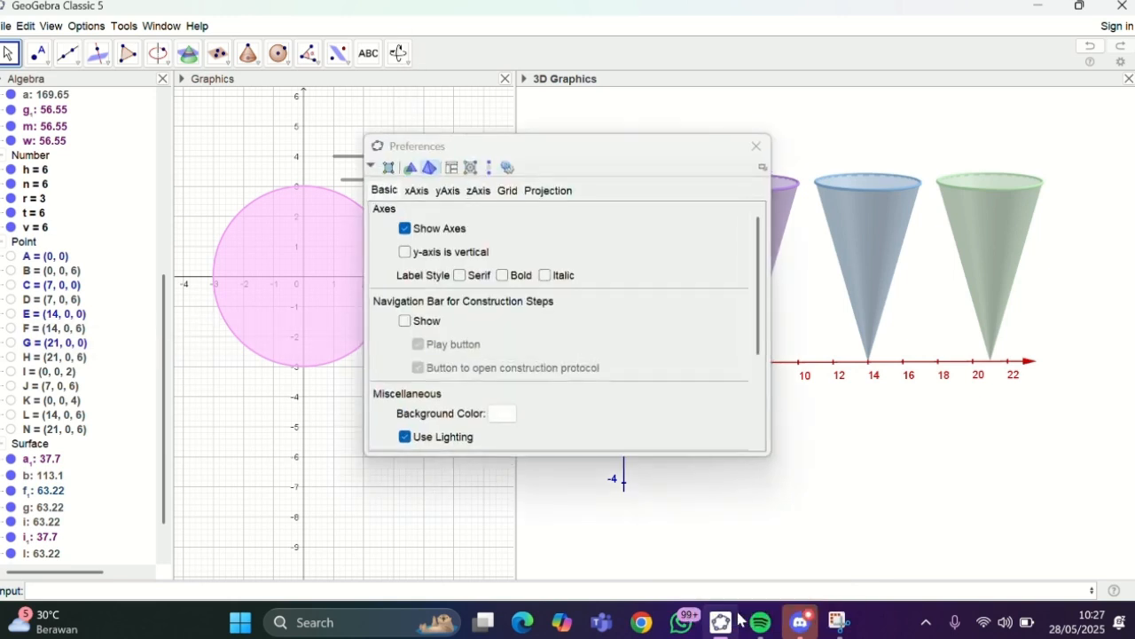
click(417, 192)
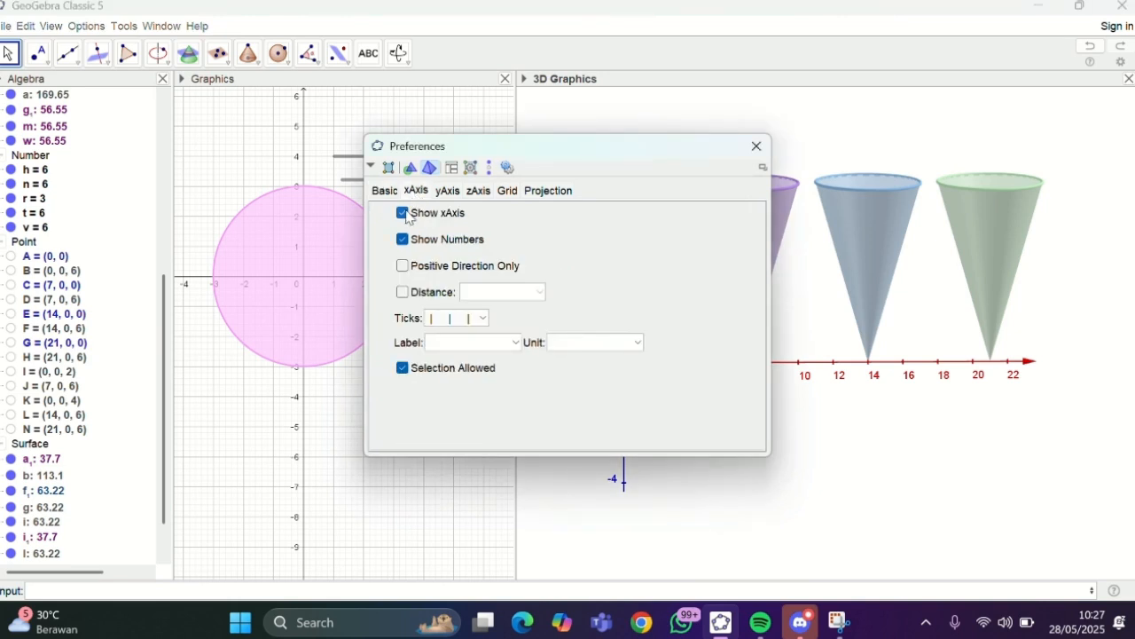
click(405, 214)
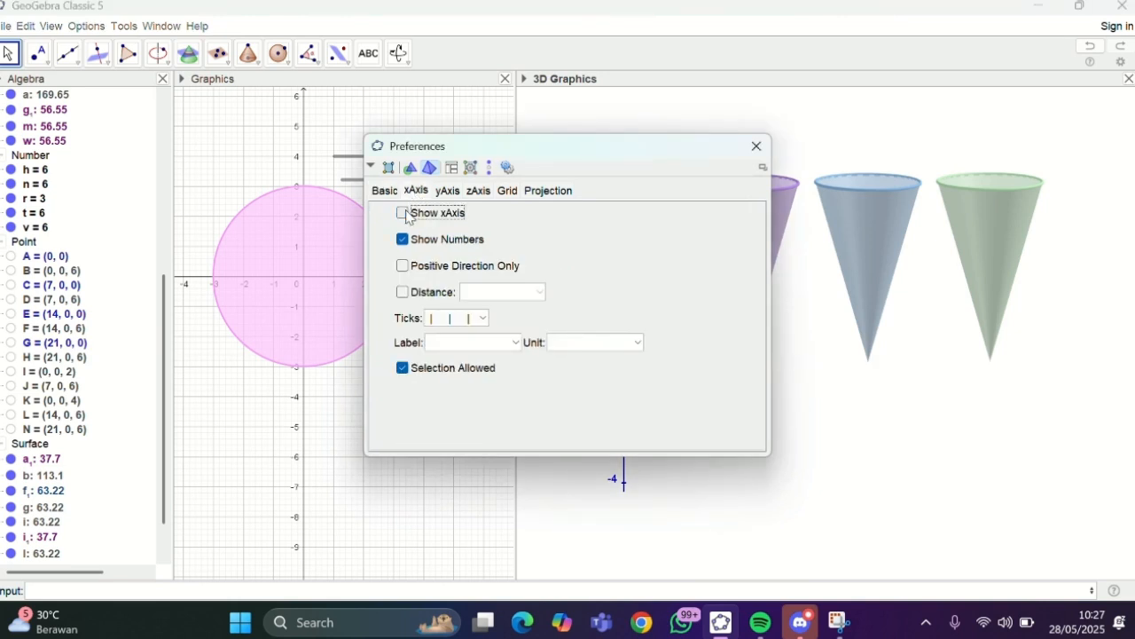
click(448, 192)
click(405, 214)
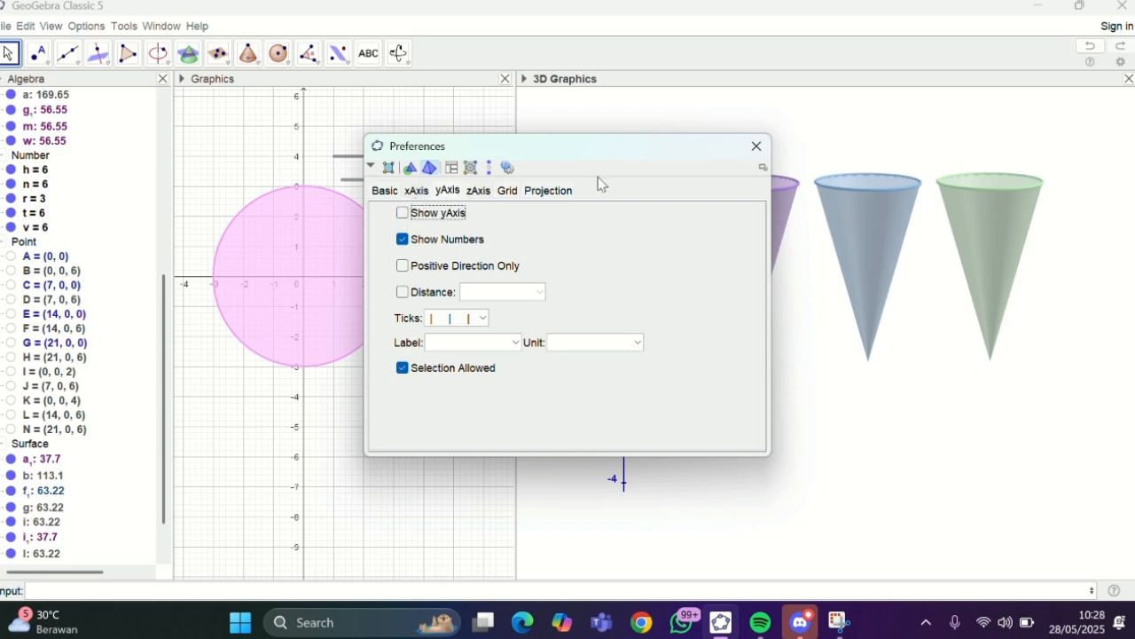
click(757, 146)
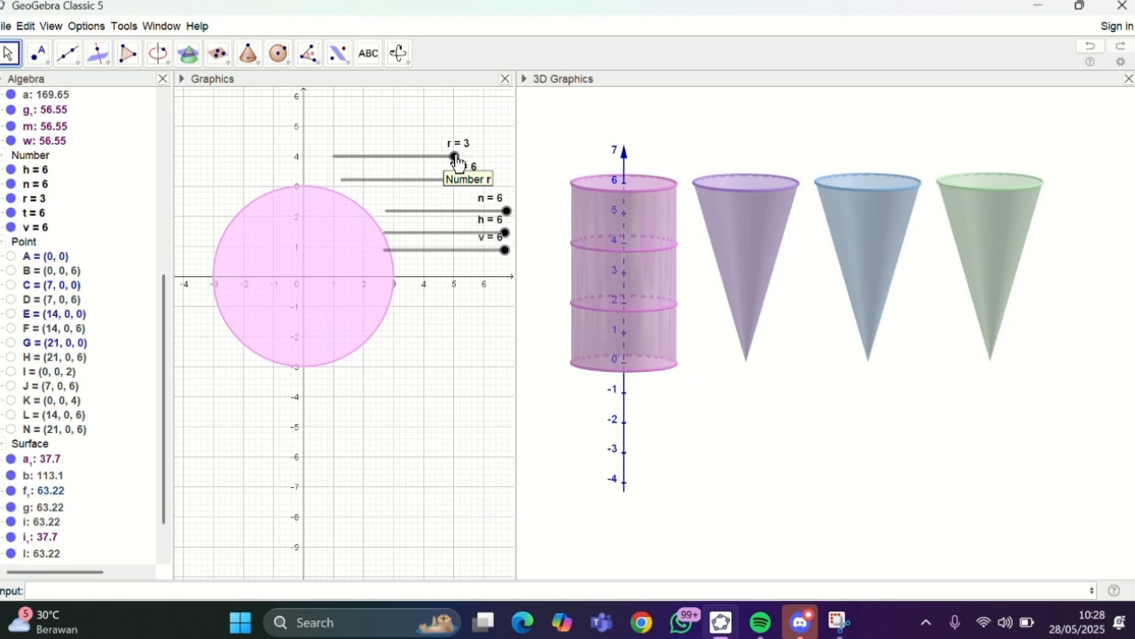
Step: Check the emptying of the cylinder and the three cones by lowering the sliders n, h and v to 0
mouse_move(456, 160)
mouse_down()
mouse_move(420, 158)
mouse_move(477, 158)
mouse_up()
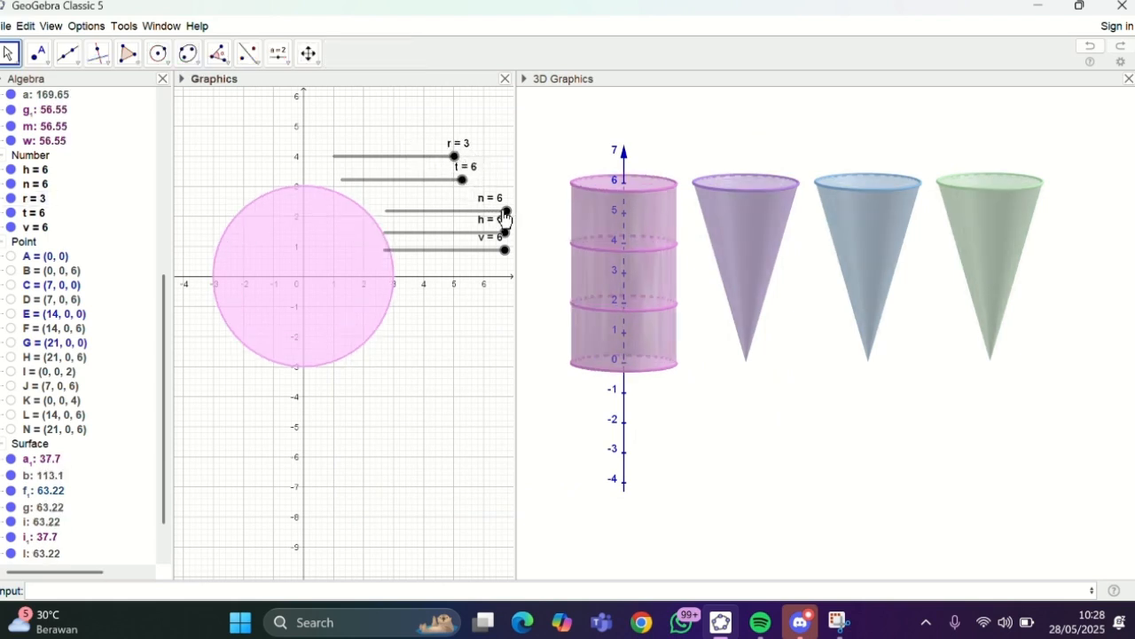
drag(506, 216, 427, 230)
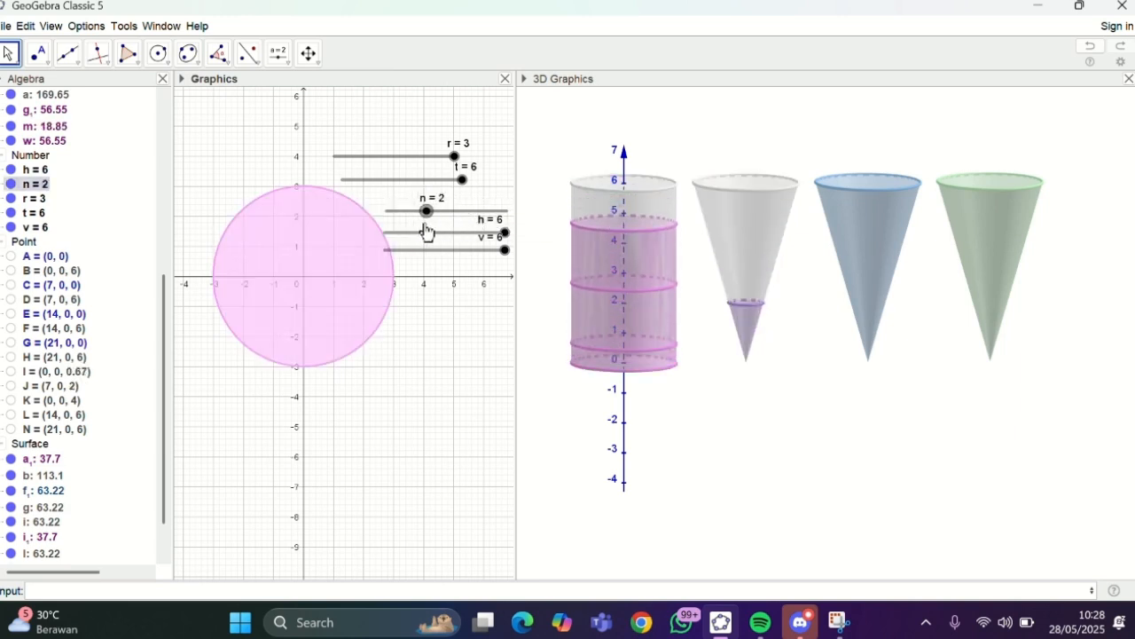
click(505, 233)
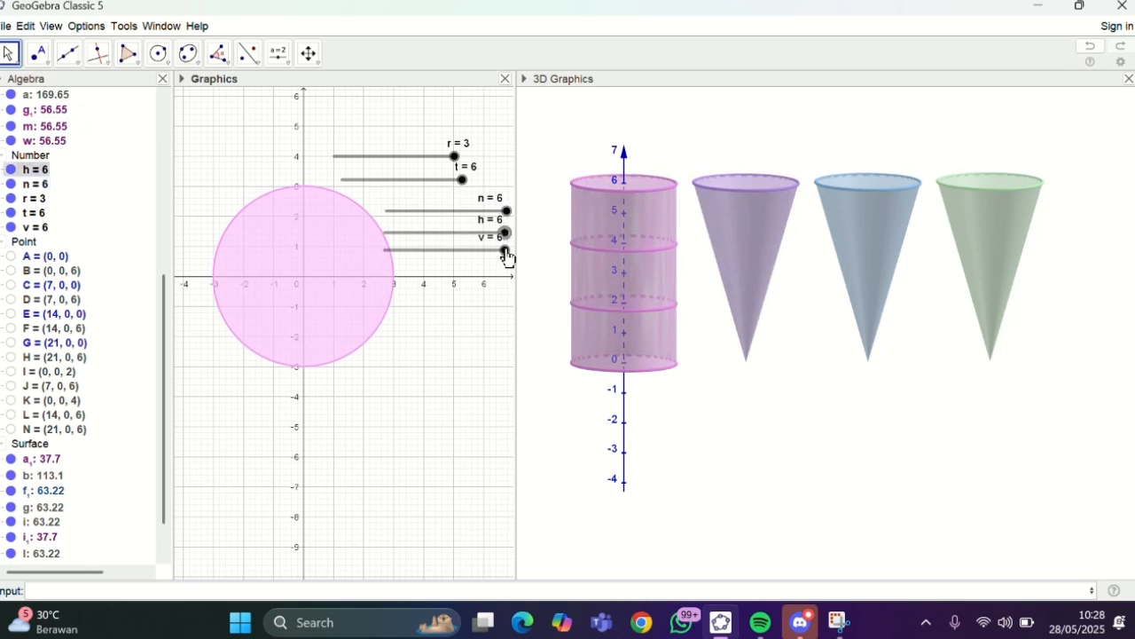
drag(506, 251, 377, 257)
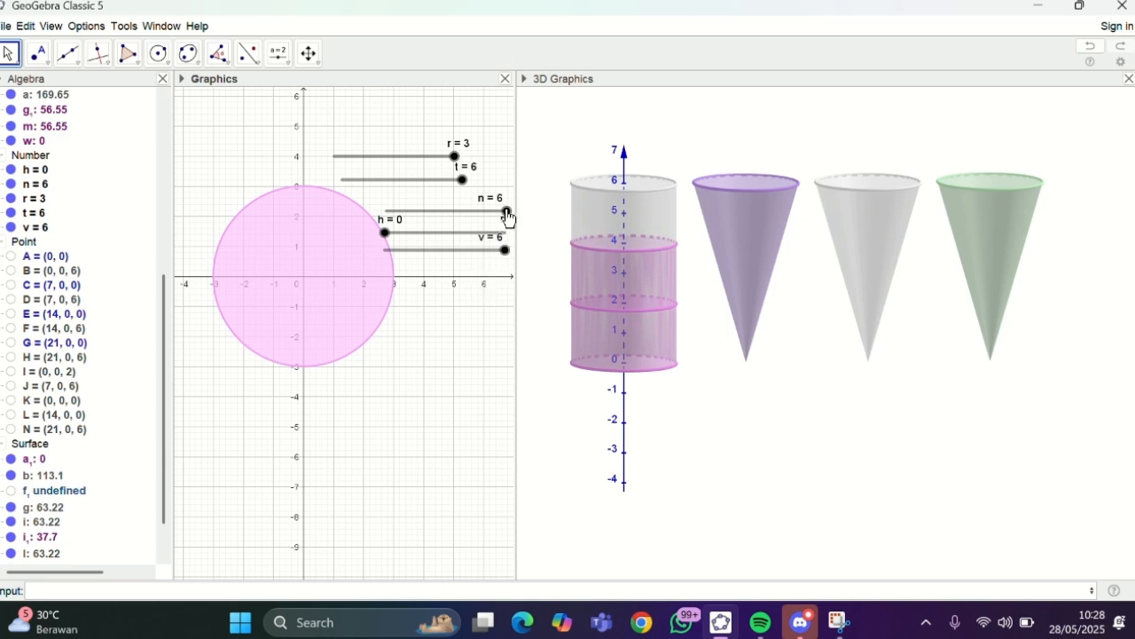
drag(506, 213, 368, 228)
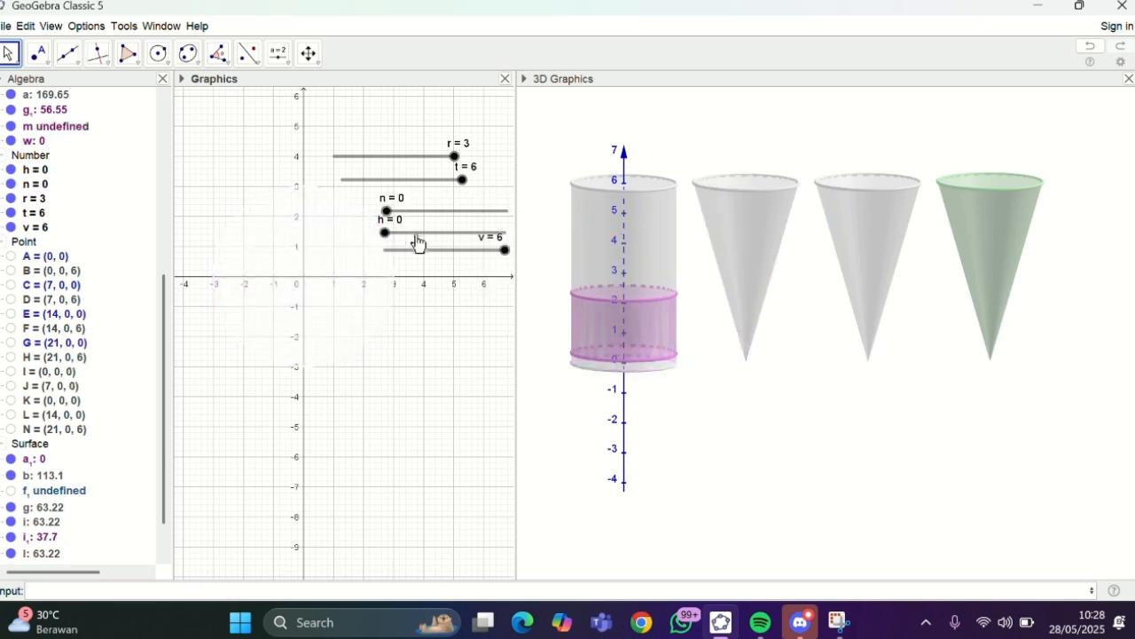
drag(506, 253, 354, 260)
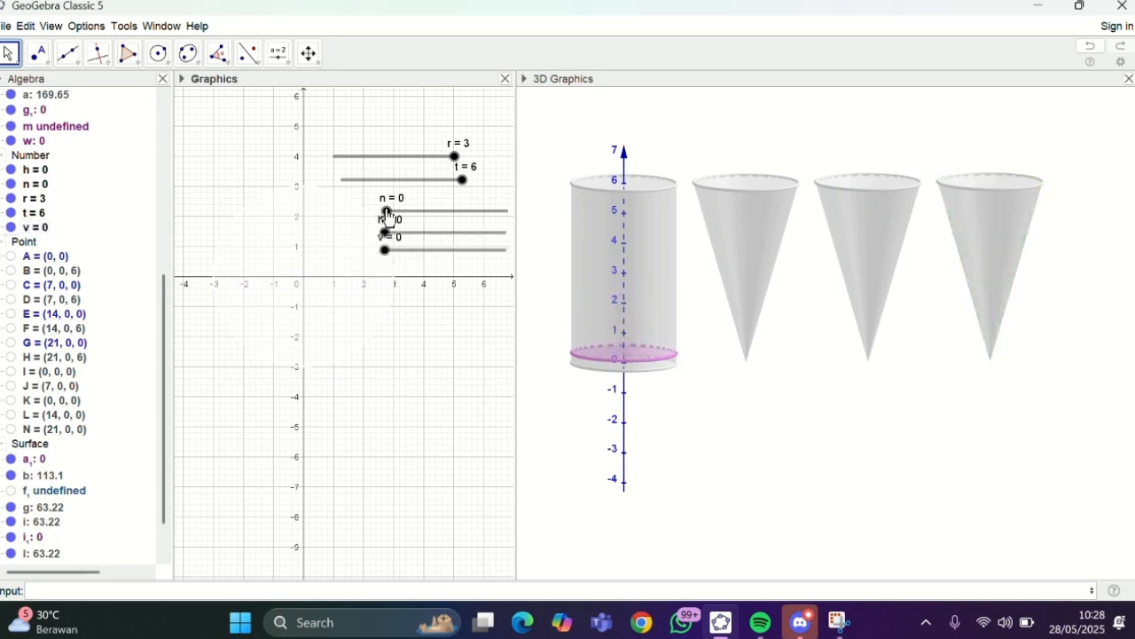
Step: Check the filling of the cylinder cone by cone by raising n, h and v in turn to 6
drag(386, 211, 506, 211)
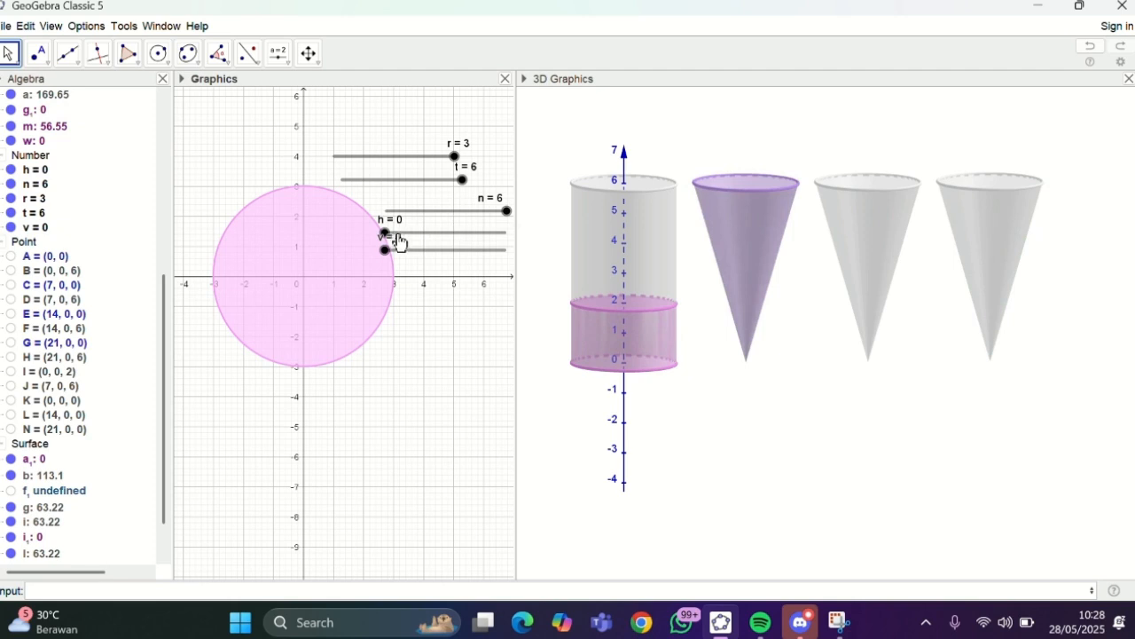
drag(385, 235, 518, 235)
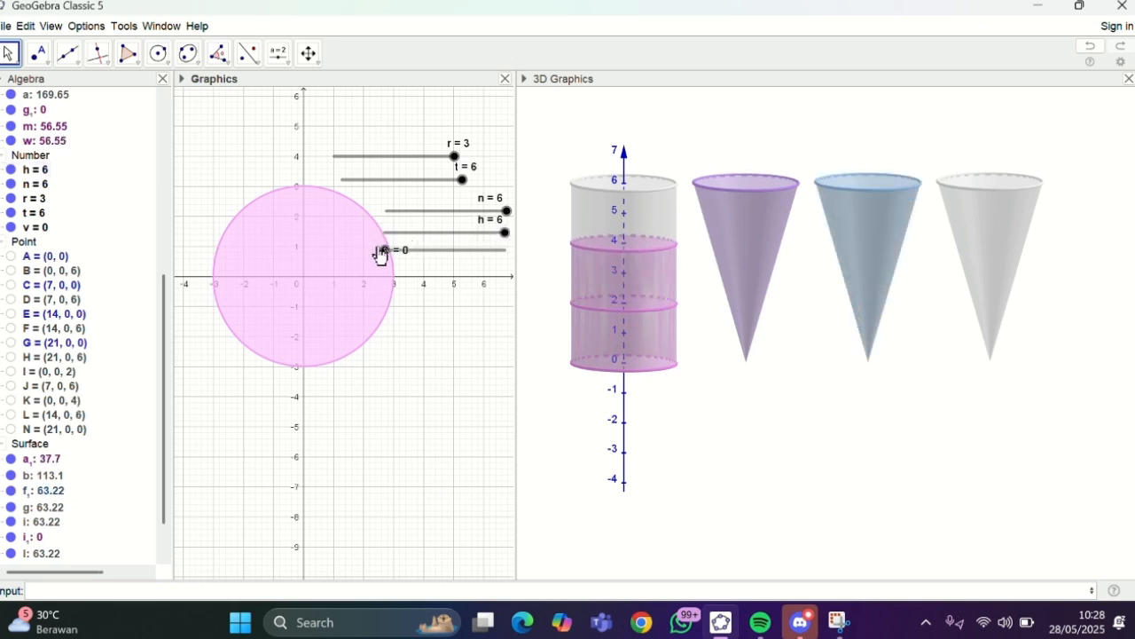
drag(383, 251, 499, 263)
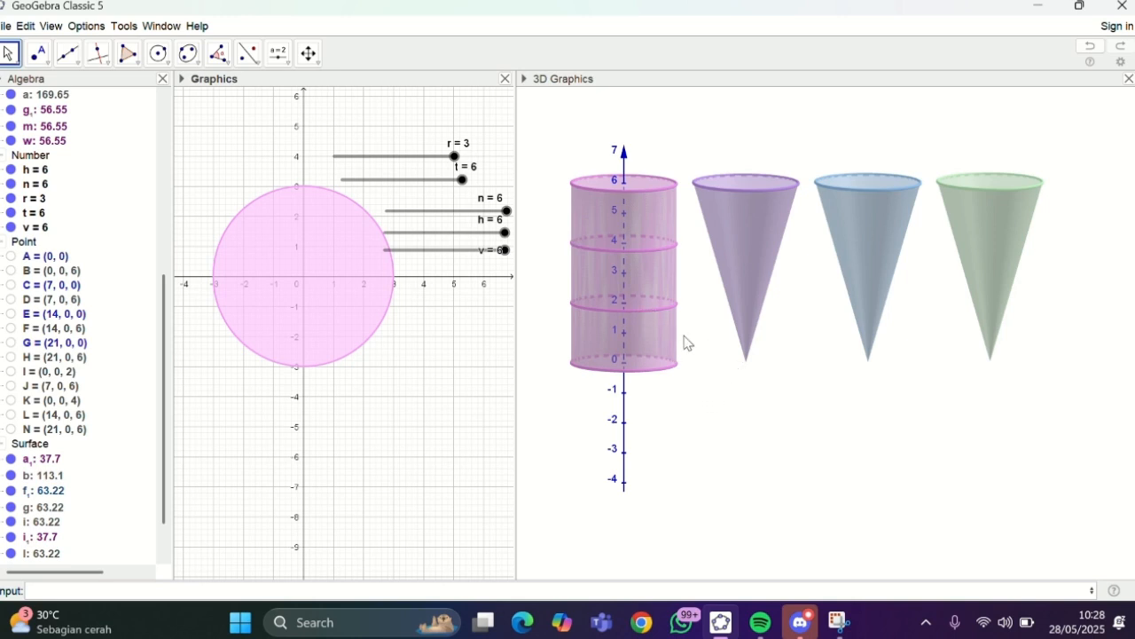
Step: Add a 3D text reading "v=" followed by the value of object m, and place it beside the purple cone's apex
click(683, 139)
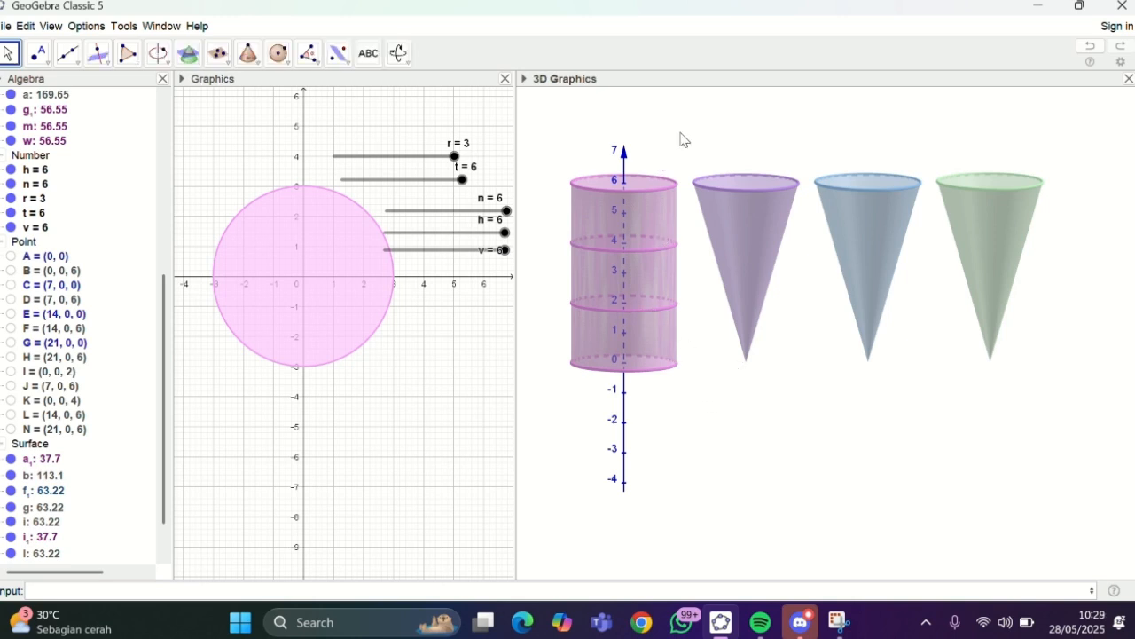
click(370, 55)
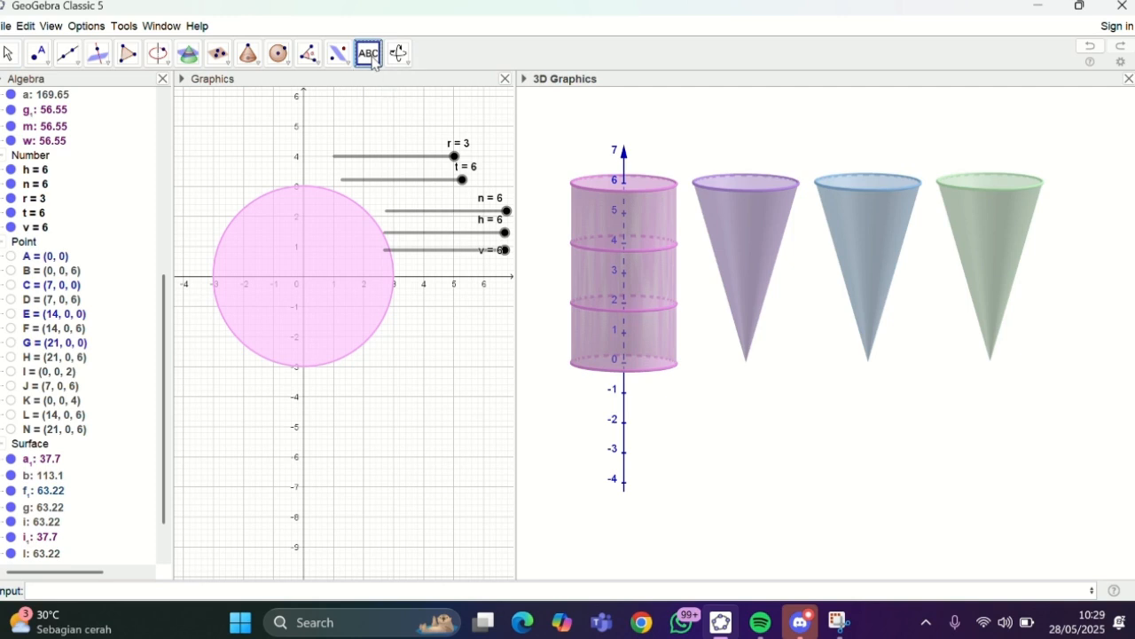
click(726, 399)
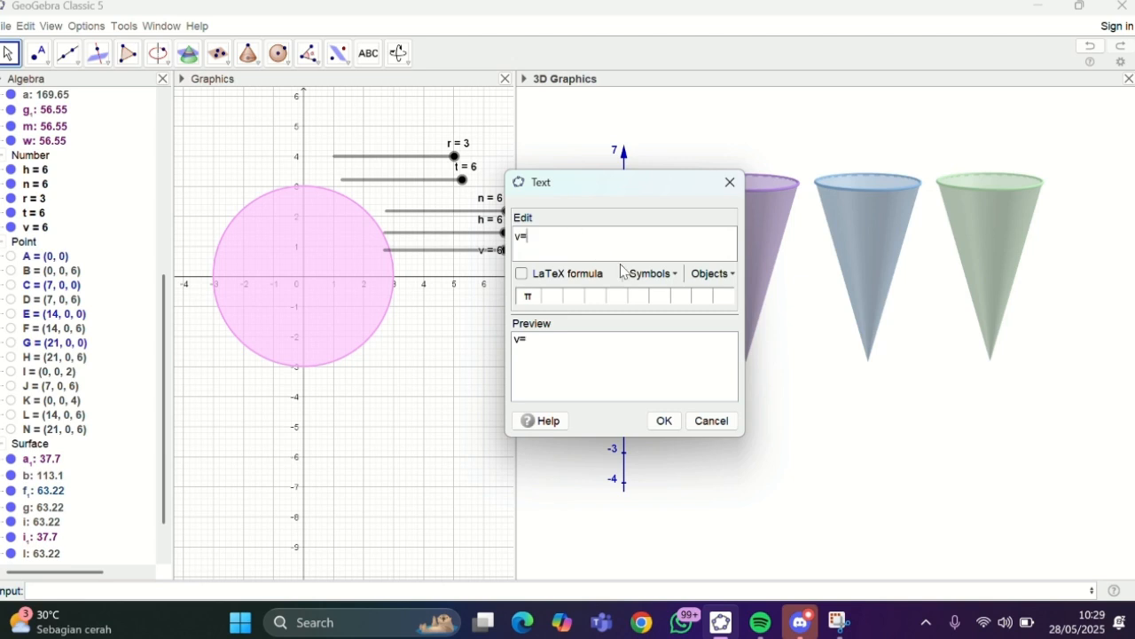
click(716, 276)
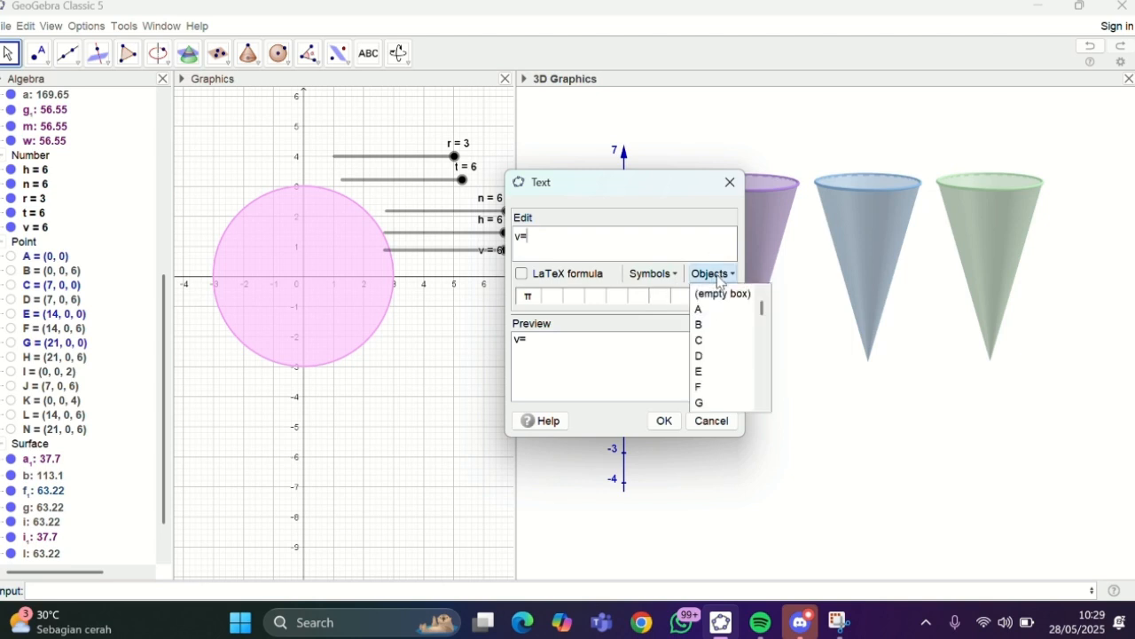
scroll(737, 361, down, 1)
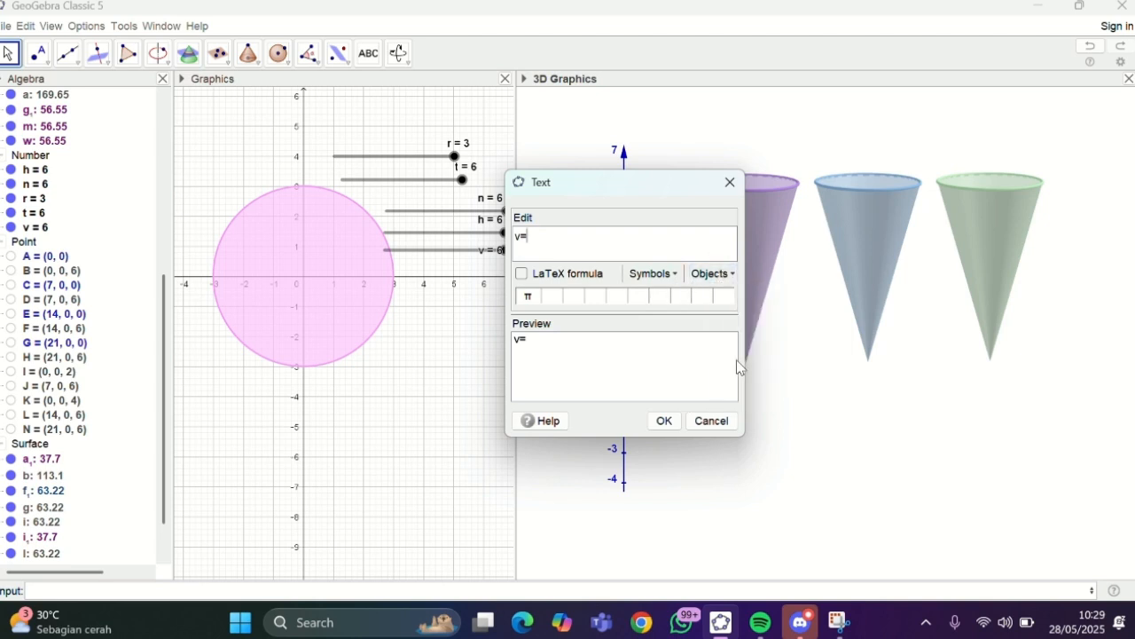
click(722, 281)
drag(762, 302, 770, 374)
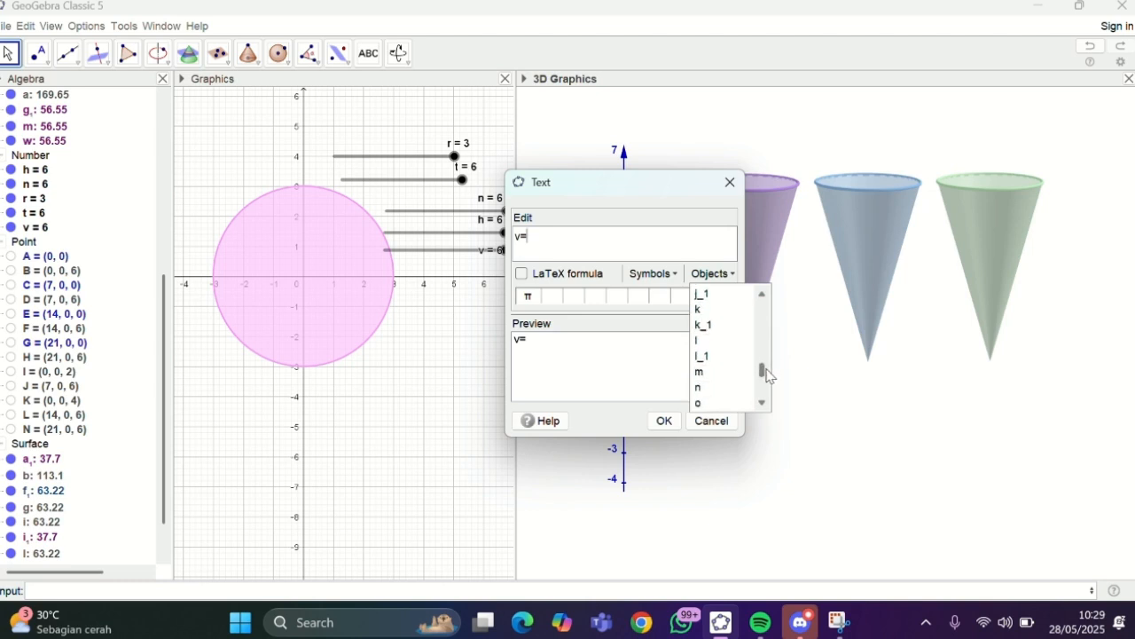
click(698, 371)
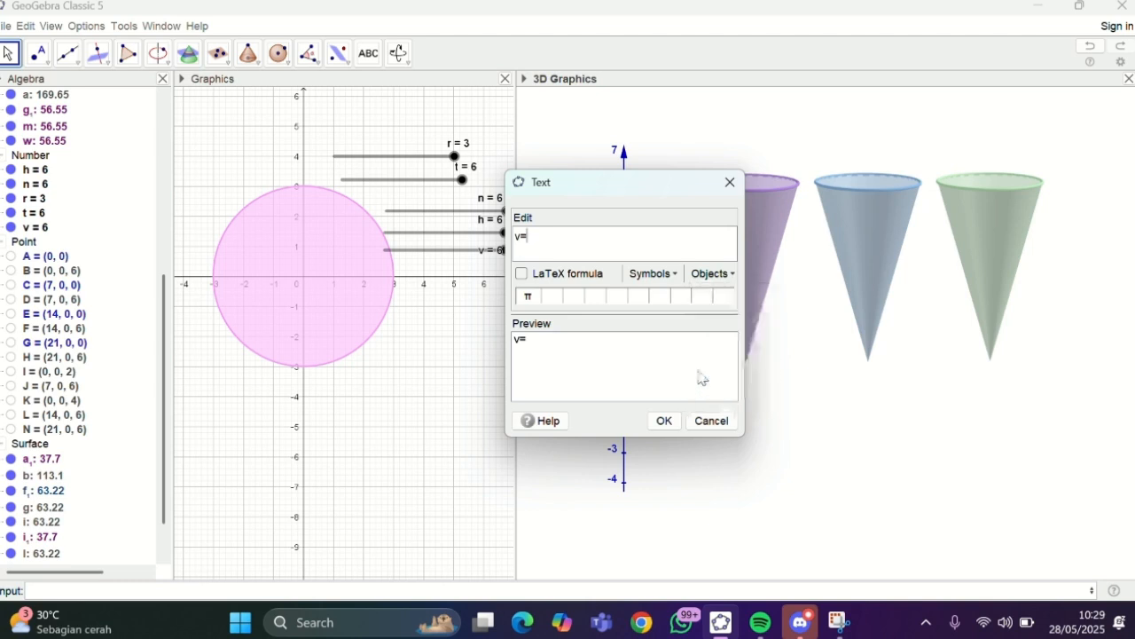
click(661, 422)
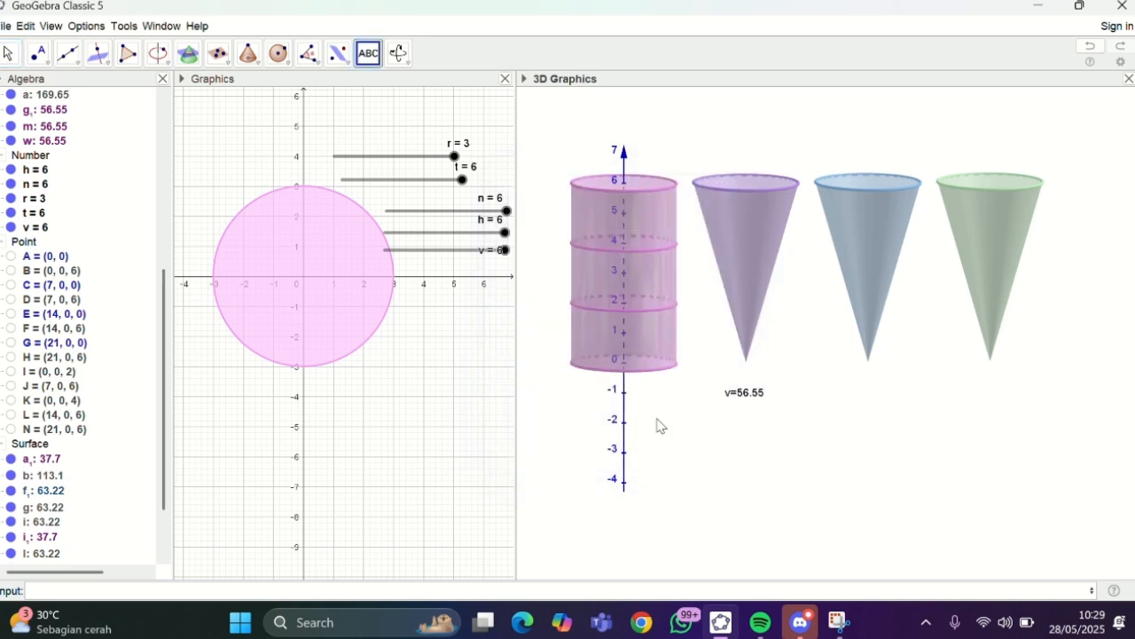
drag(736, 399, 770, 331)
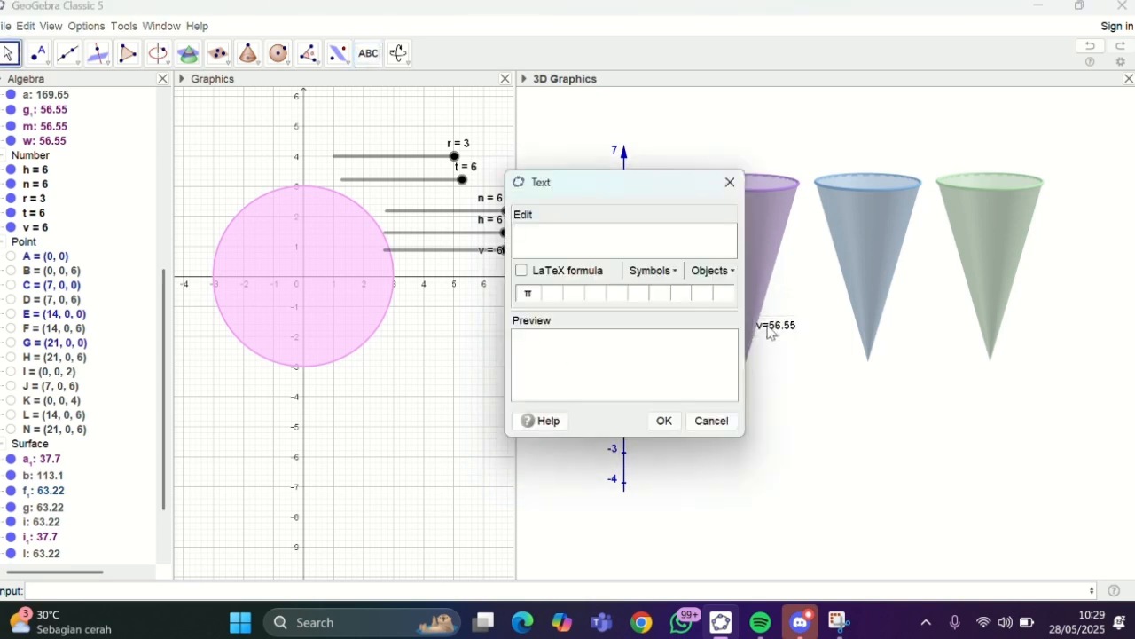
click(729, 183)
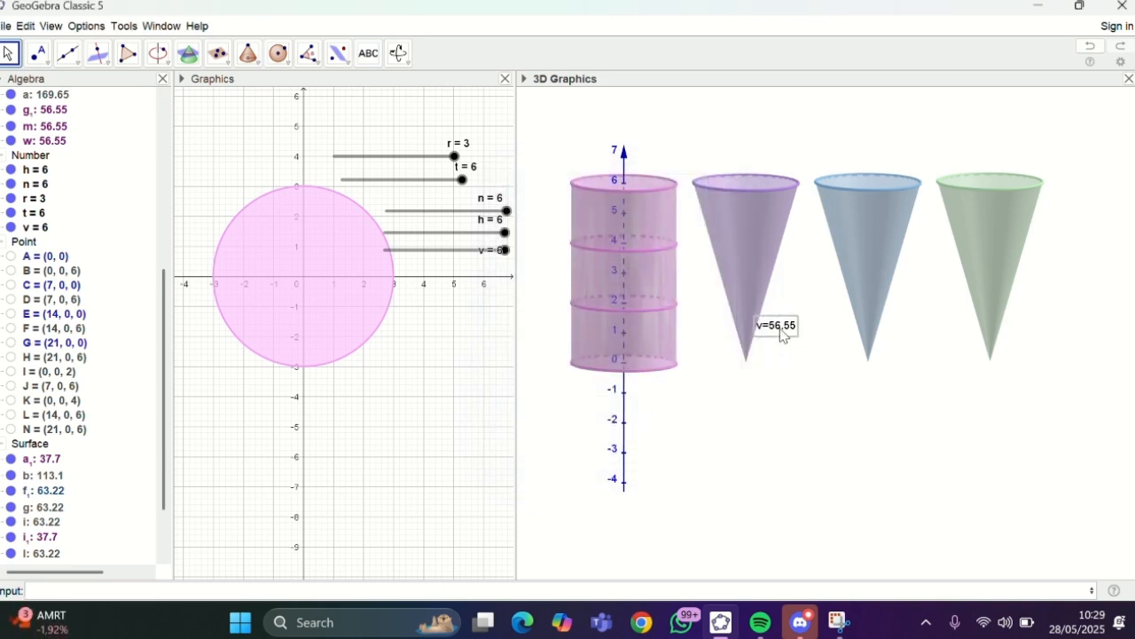
Step: Set the "v=" text's colour to red (#FF0000) and its starting point to I
right_click(782, 332)
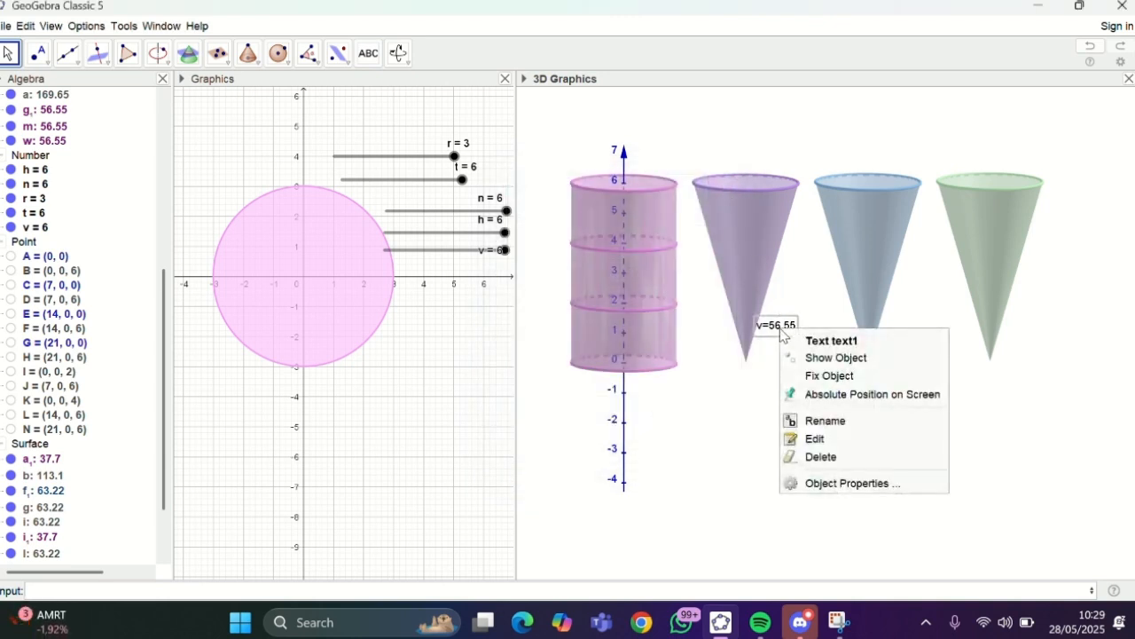
click(835, 483)
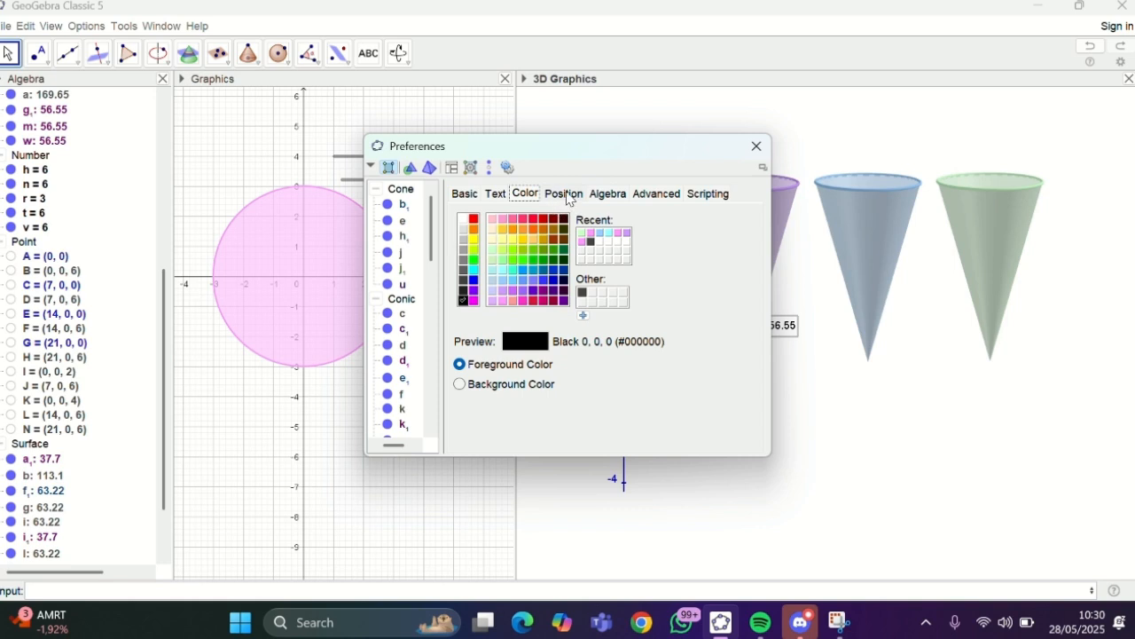
click(475, 218)
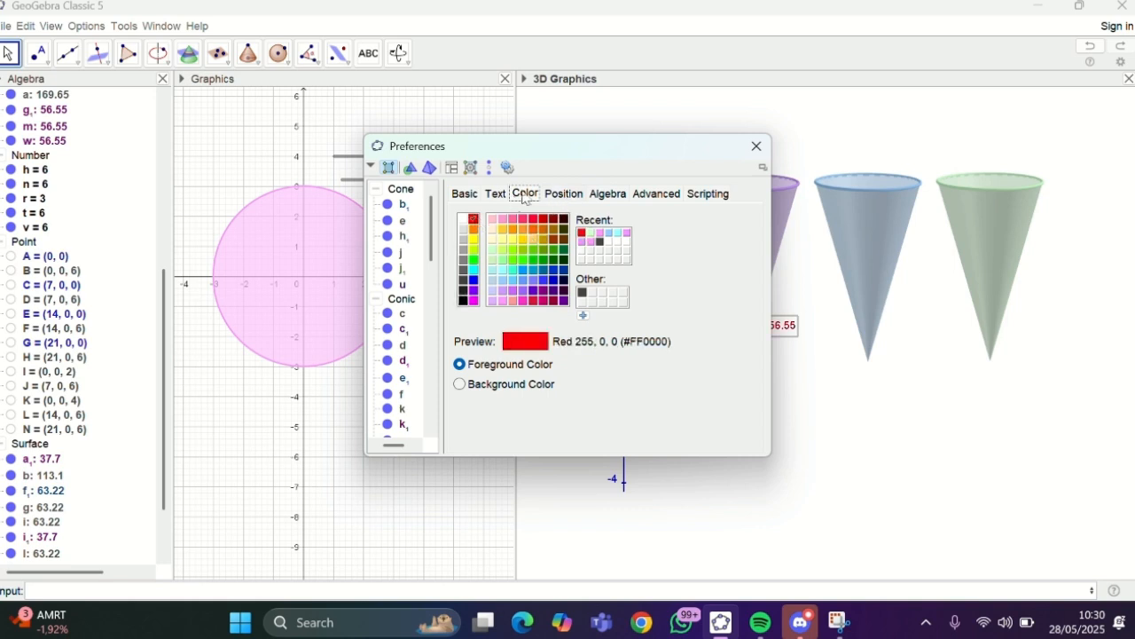
click(561, 193)
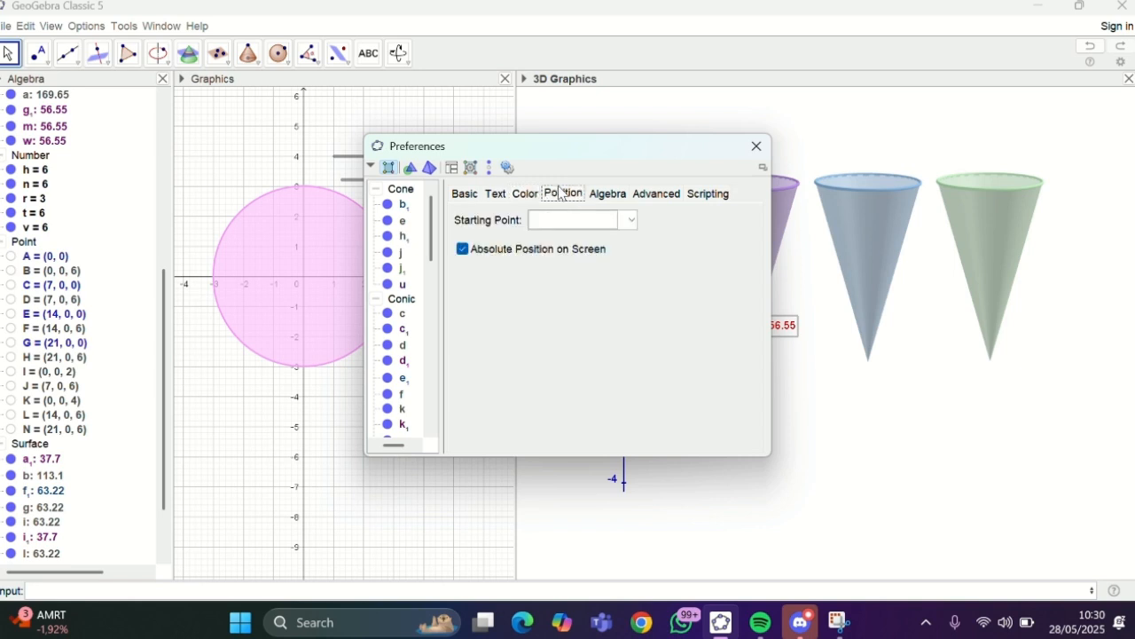
click(633, 221)
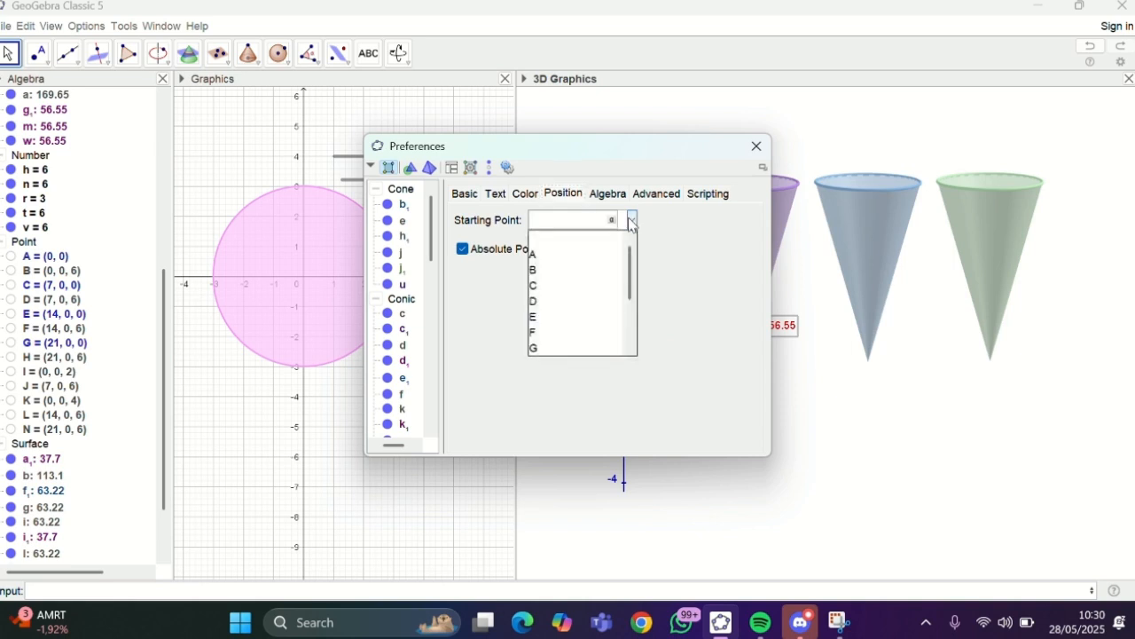
scroll(593, 284, down, 2)
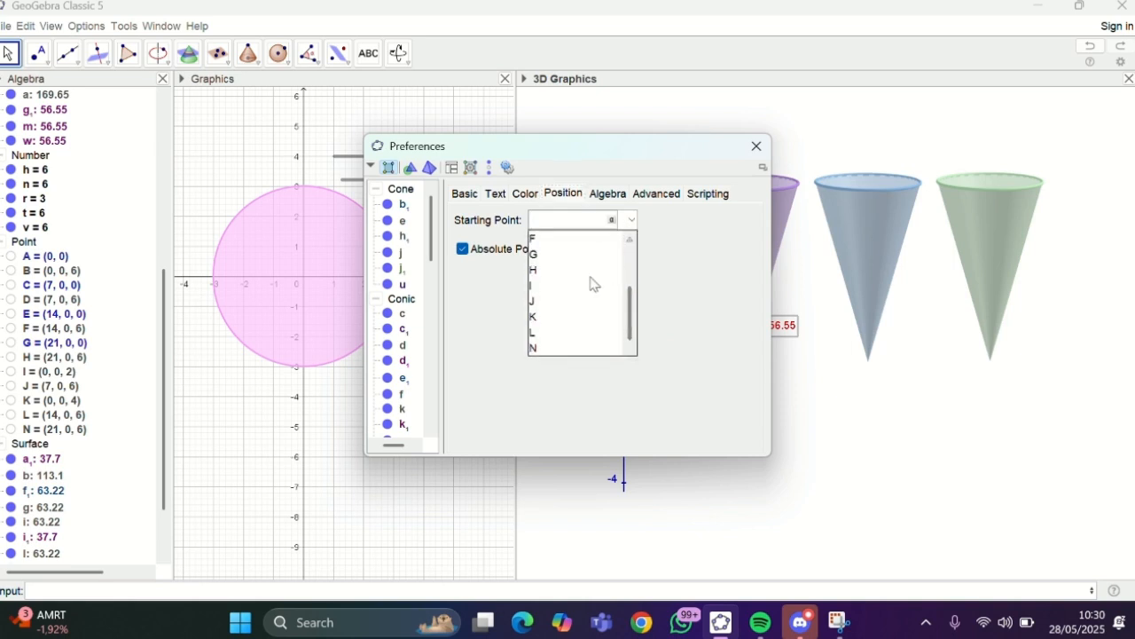
click(577, 287)
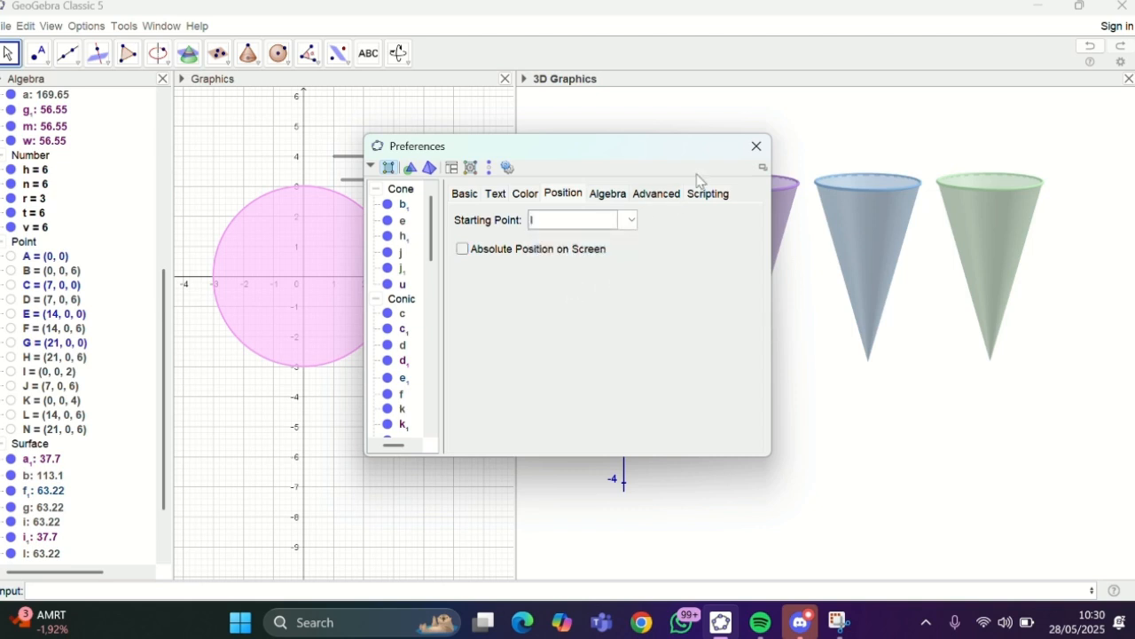
click(756, 148)
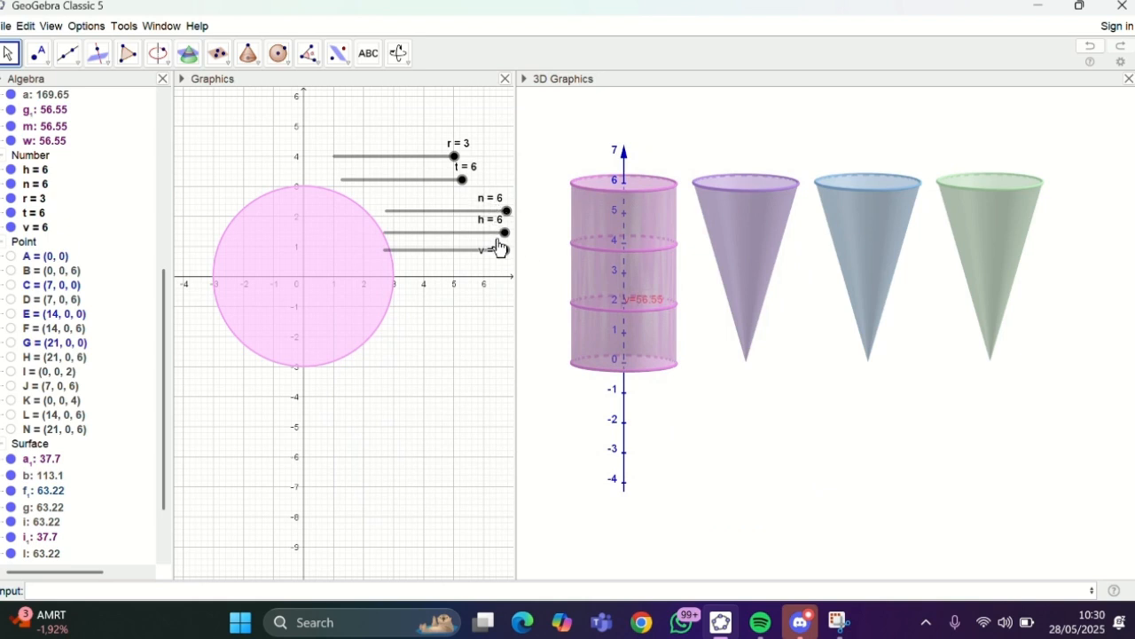
drag(503, 235, 542, 211)
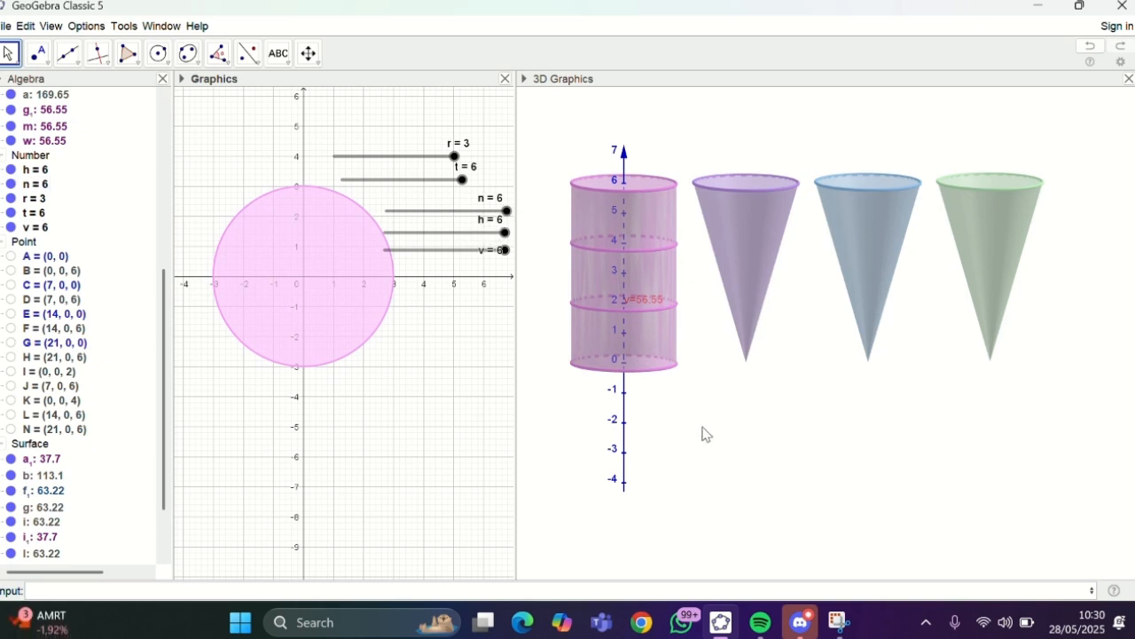
Step: Add a 3D text reading "v=" followed by the value of object m, and place it above the purple cone
click(288, 65)
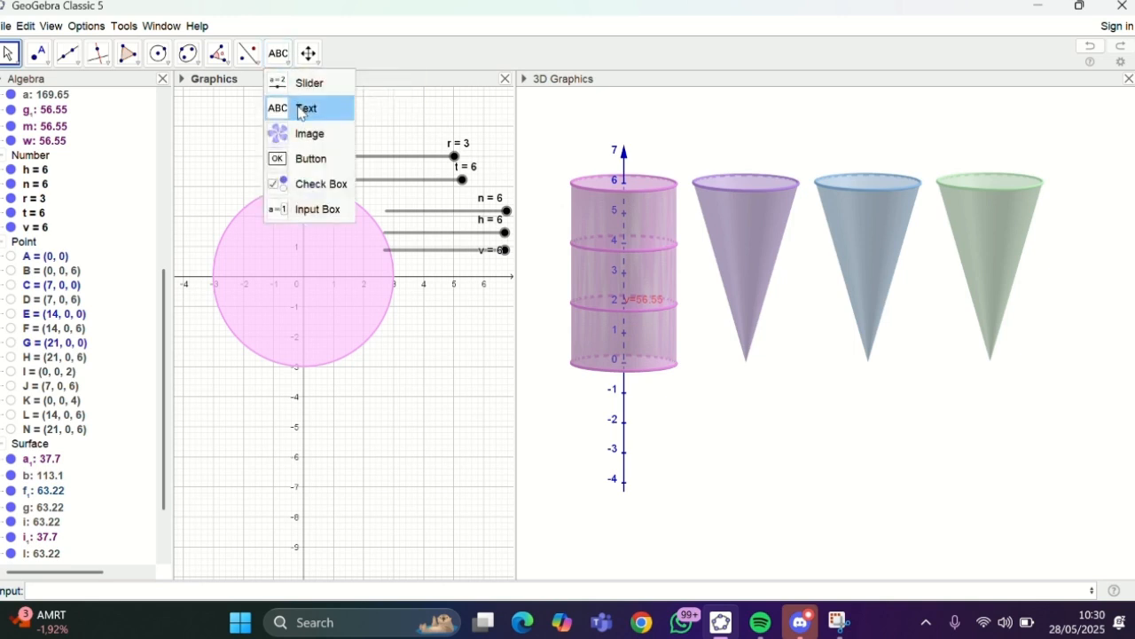
click(298, 108)
click(729, 141)
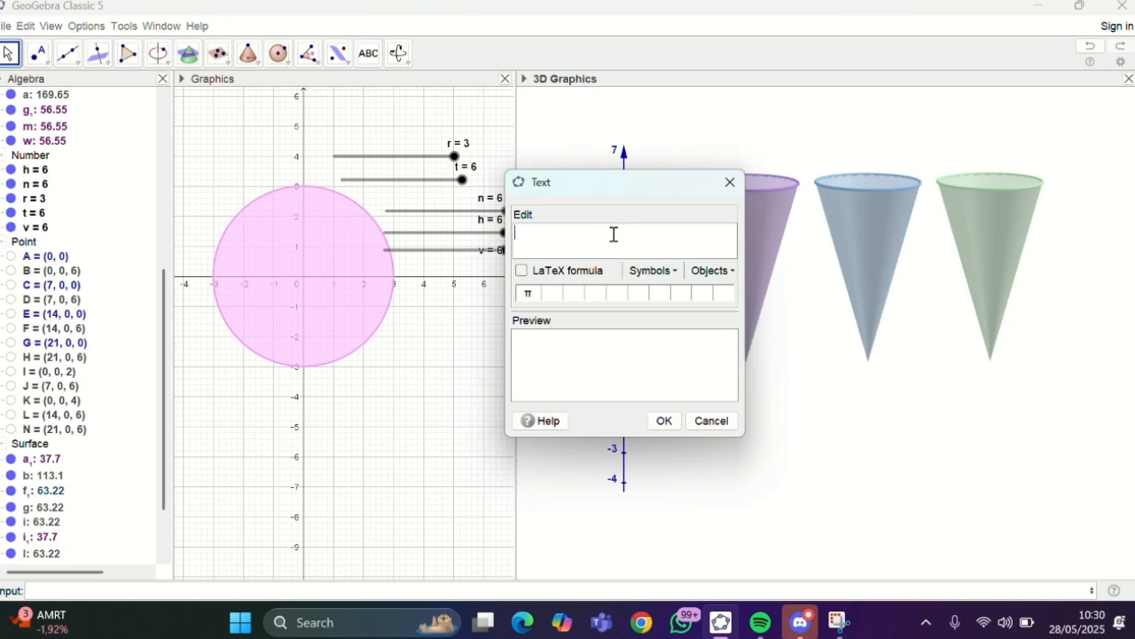
click(712, 271)
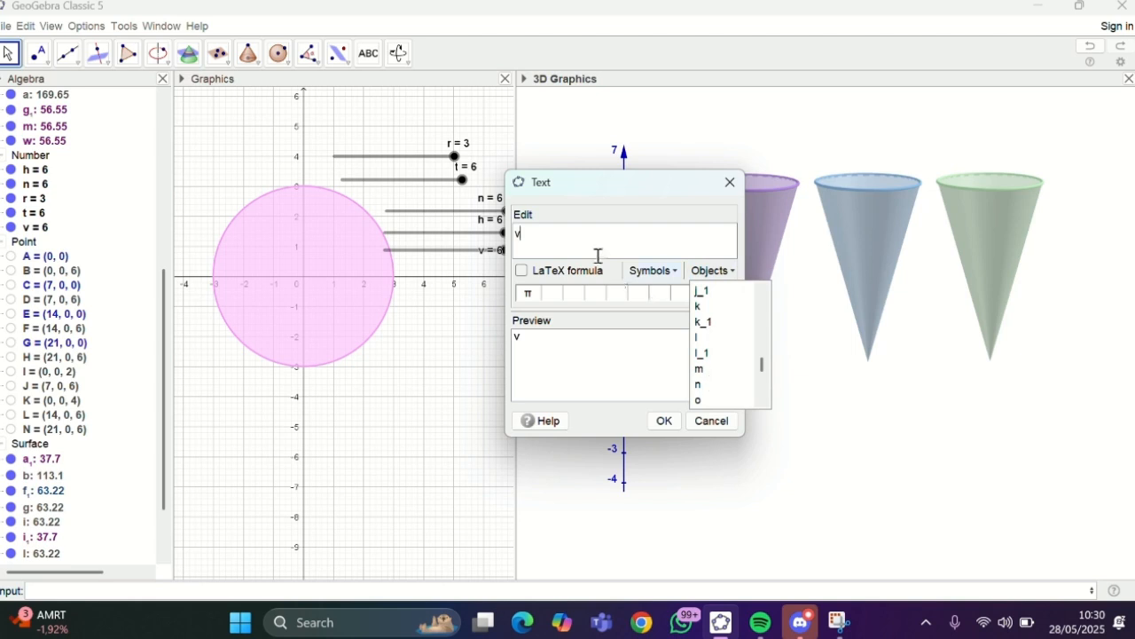
click(565, 239)
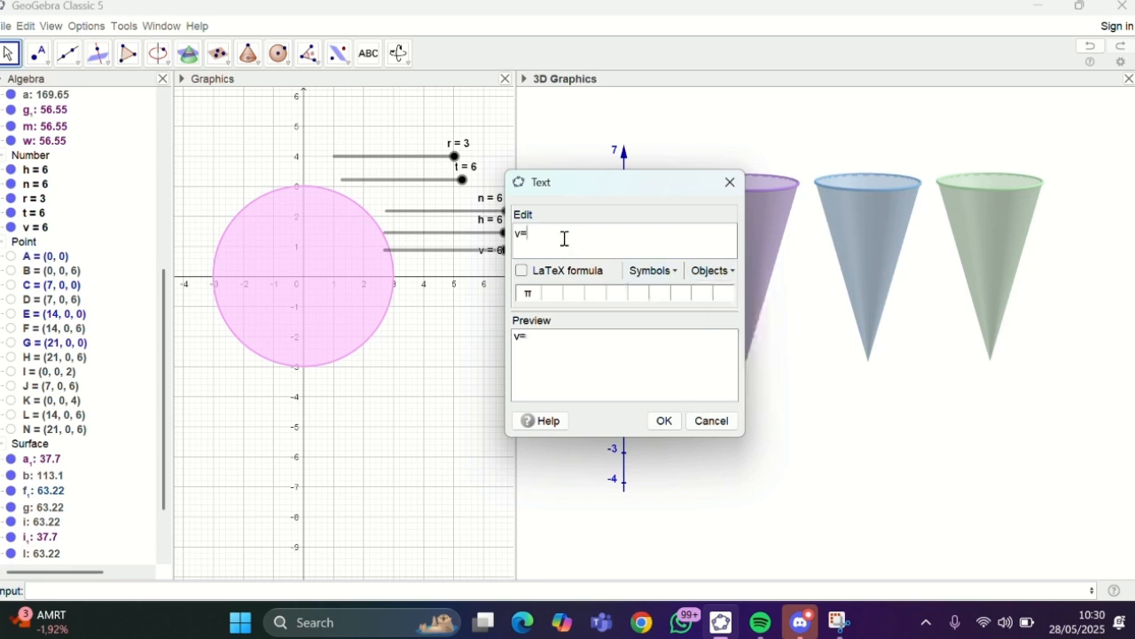
click(712, 270)
click(702, 369)
click(664, 420)
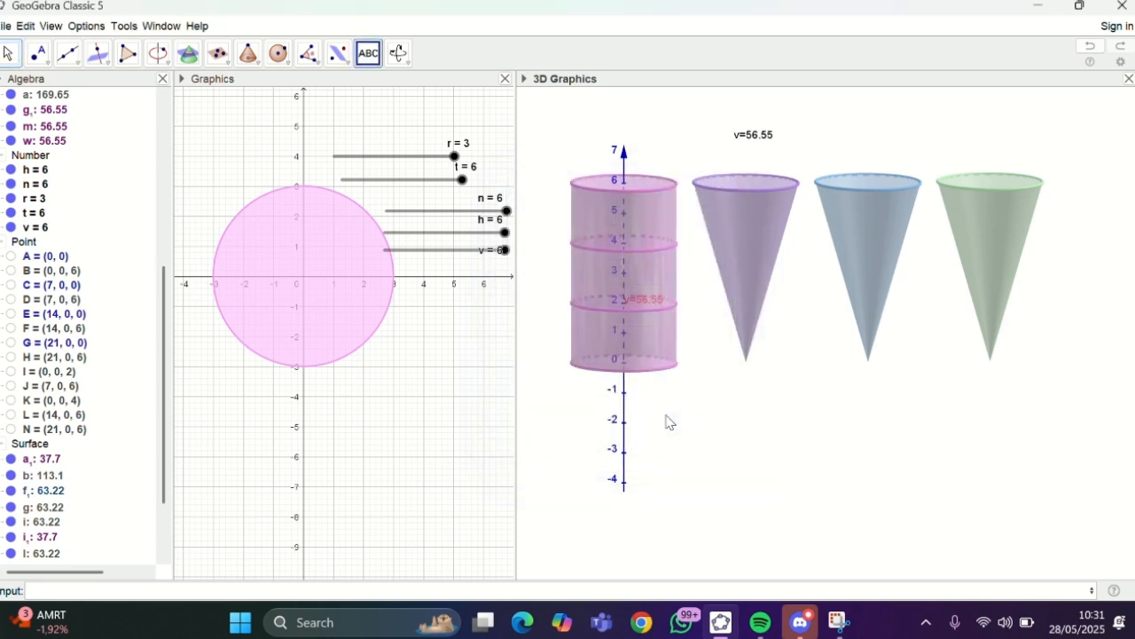
click(742, 143)
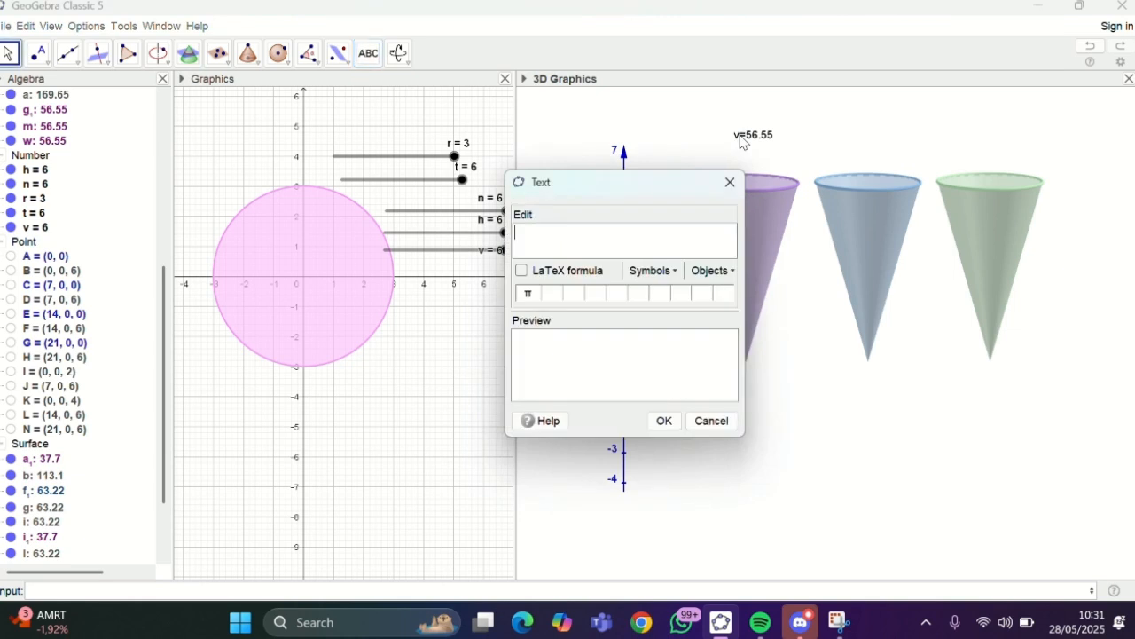
click(730, 182)
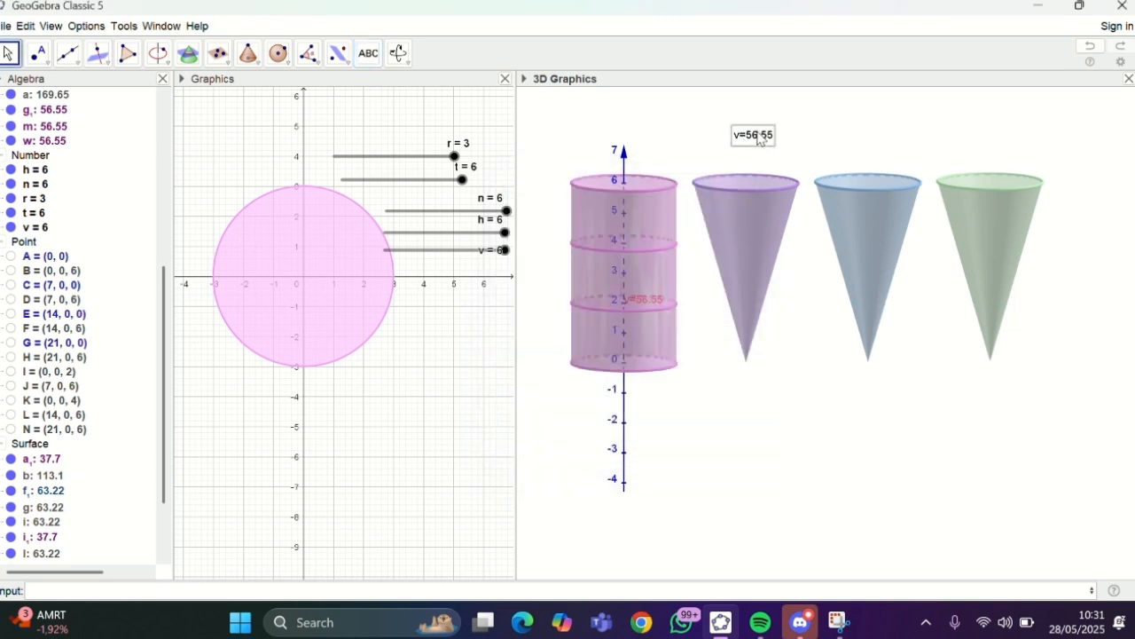
Step: Set the colour of the "v=" text above the purple cone to red (#FF0000) and its starting point to J
right_click(759, 139)
click(794, 289)
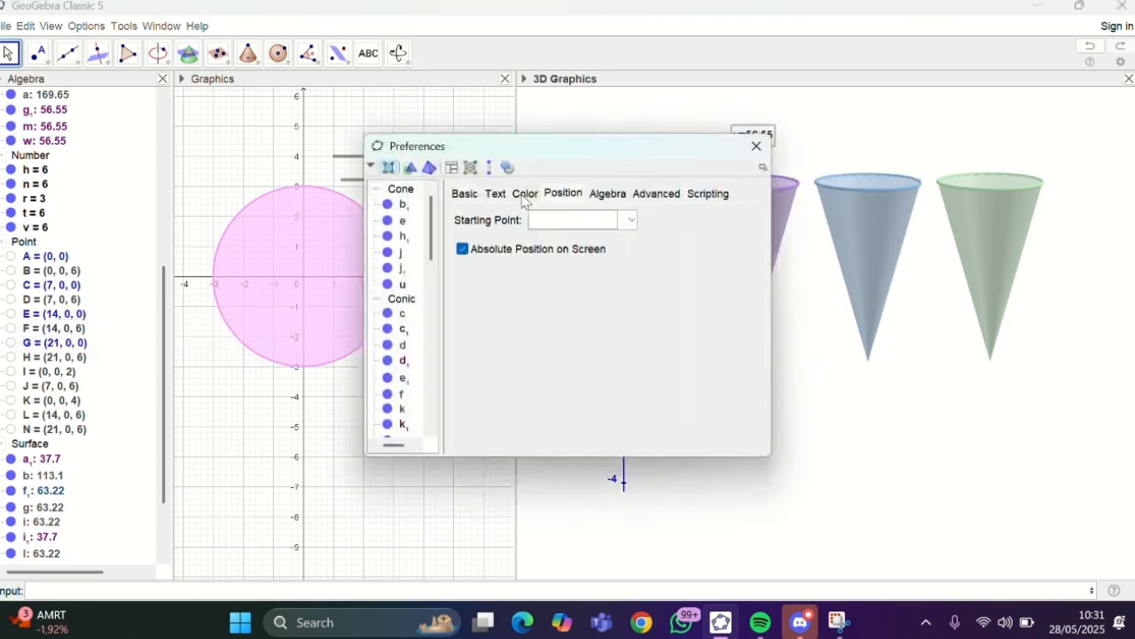
click(523, 194)
click(472, 219)
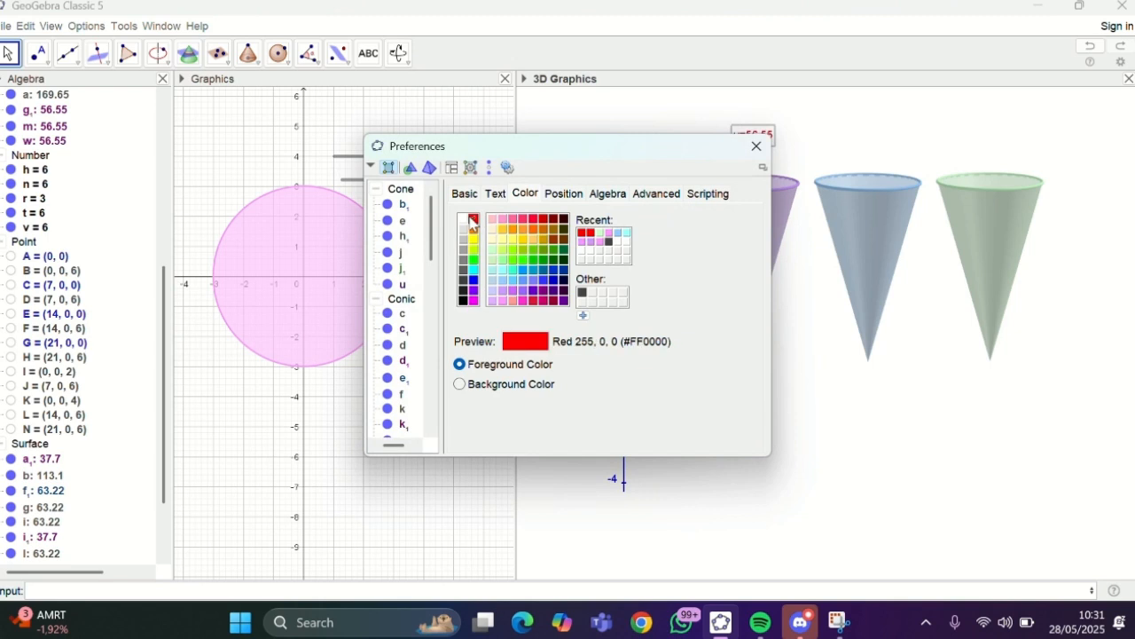
click(562, 196)
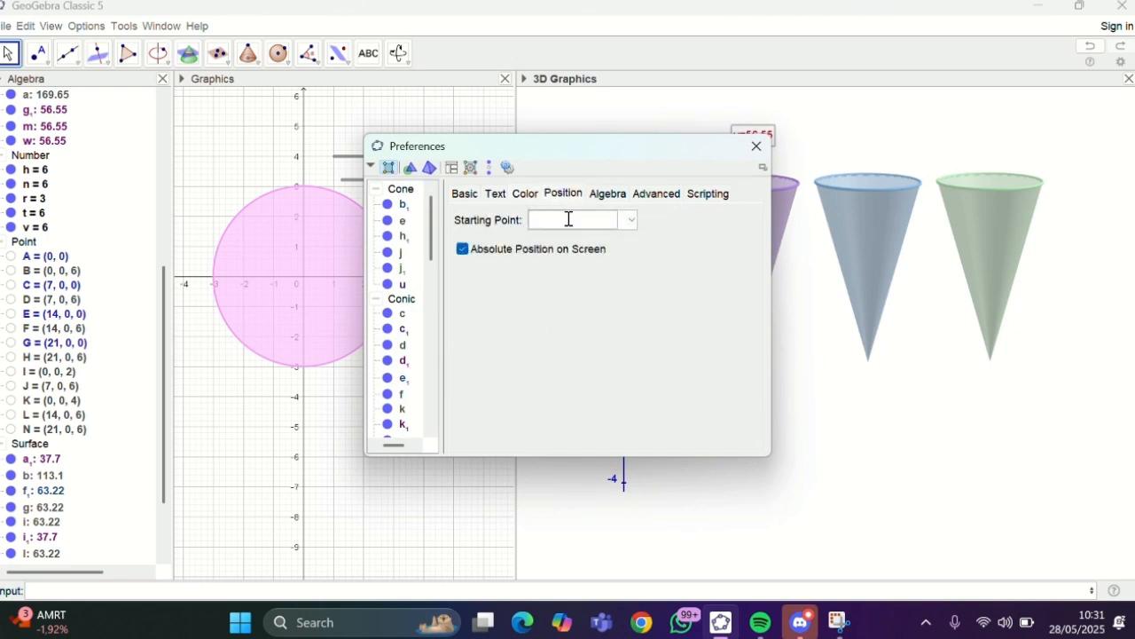
click(632, 221)
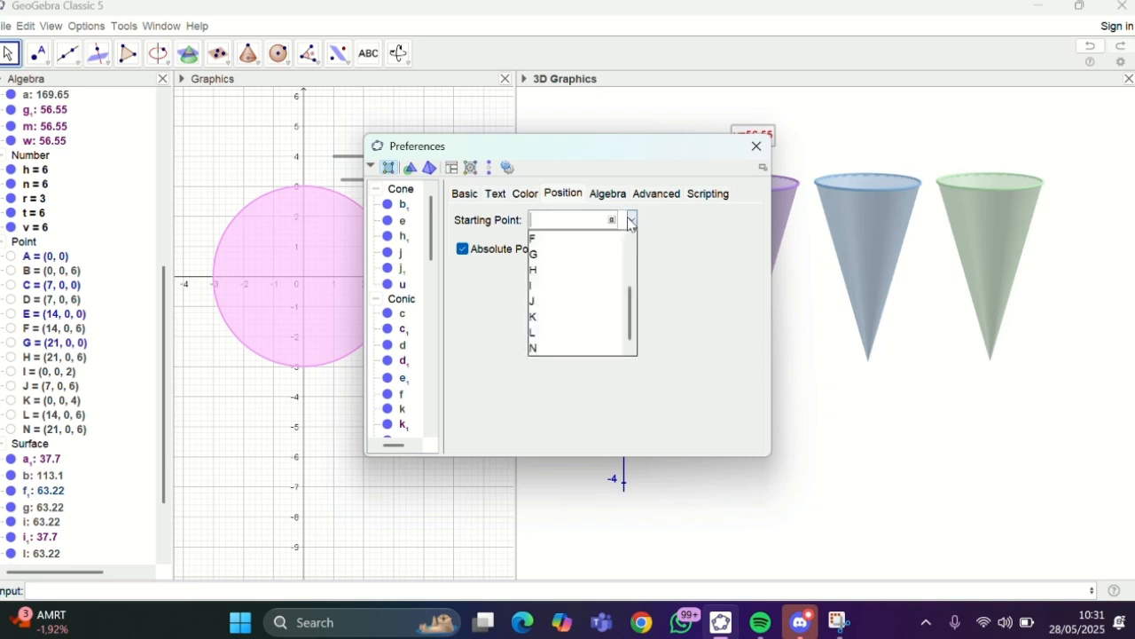
click(550, 302)
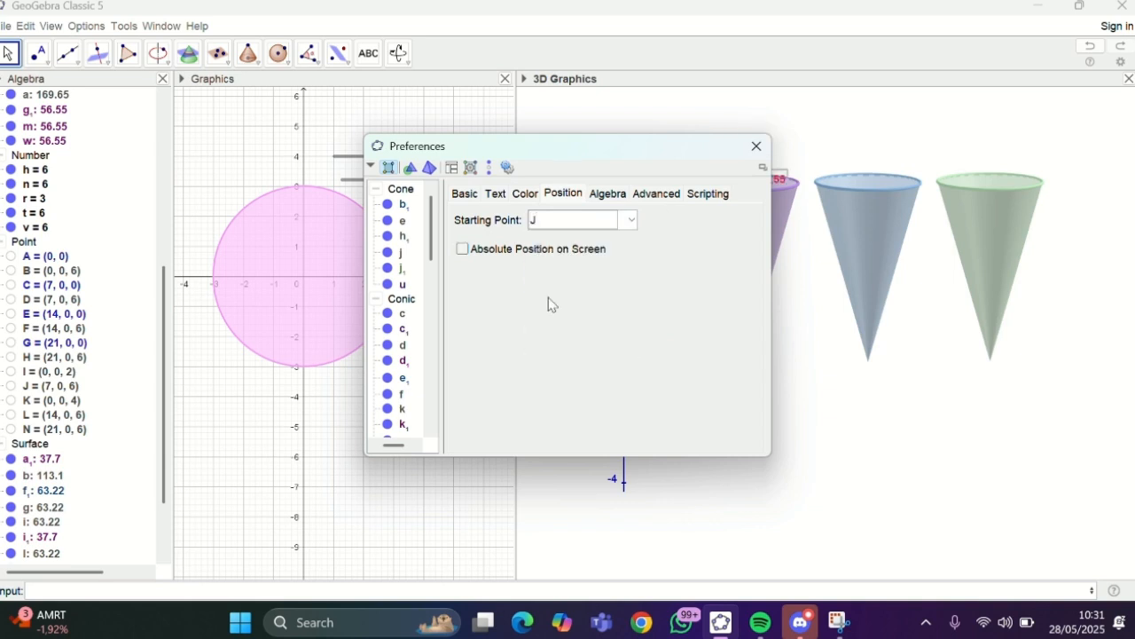
click(757, 145)
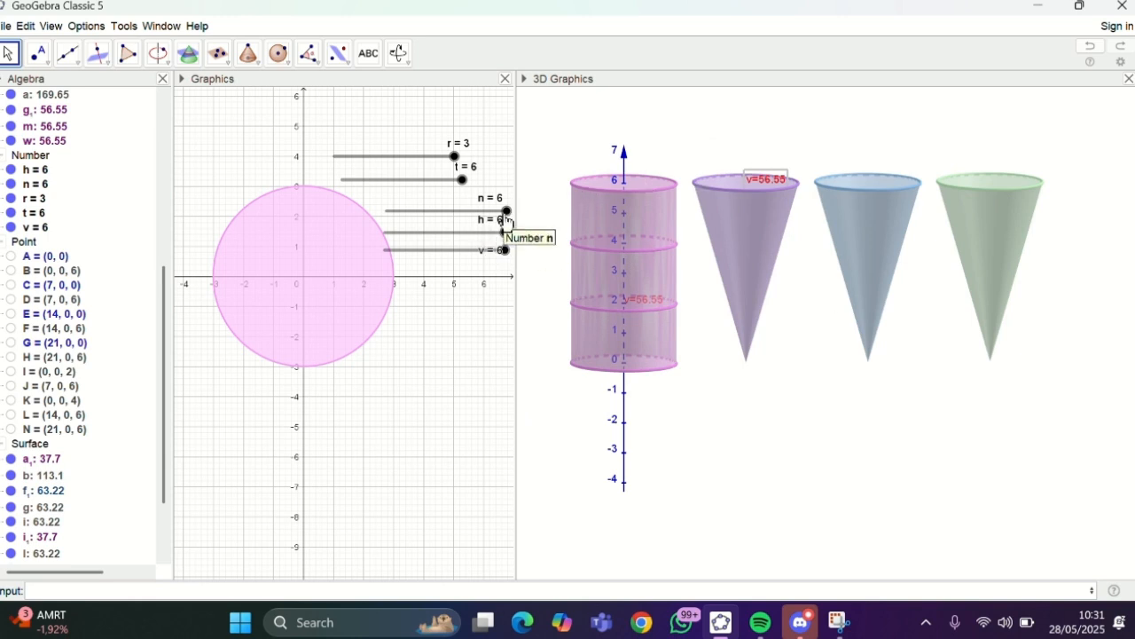
drag(506, 221, 552, 192)
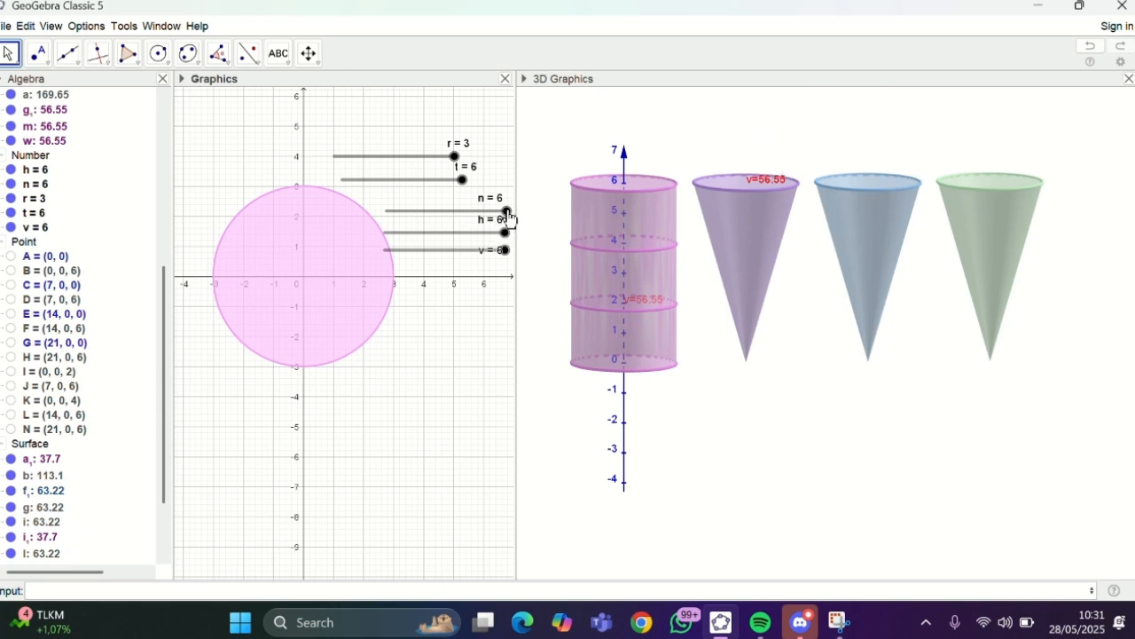
drag(508, 215, 567, 216)
Step: Add the 3D text "Volume Kerucut = 1/3 Volume Tabung" and position it below the purple and blue cones
click(282, 56)
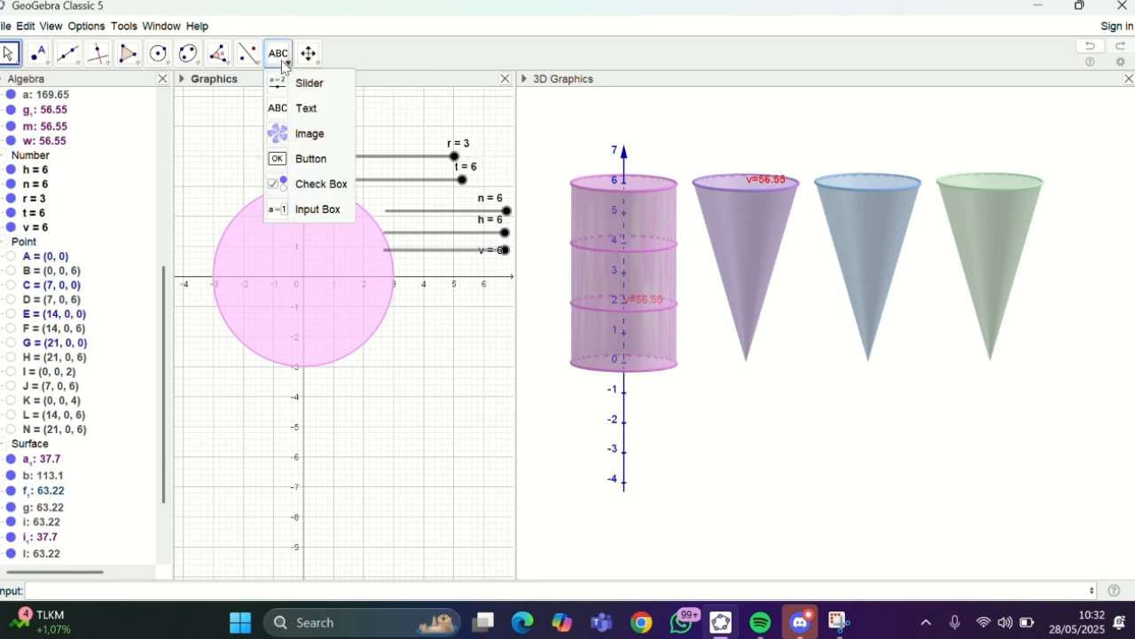
click(306, 111)
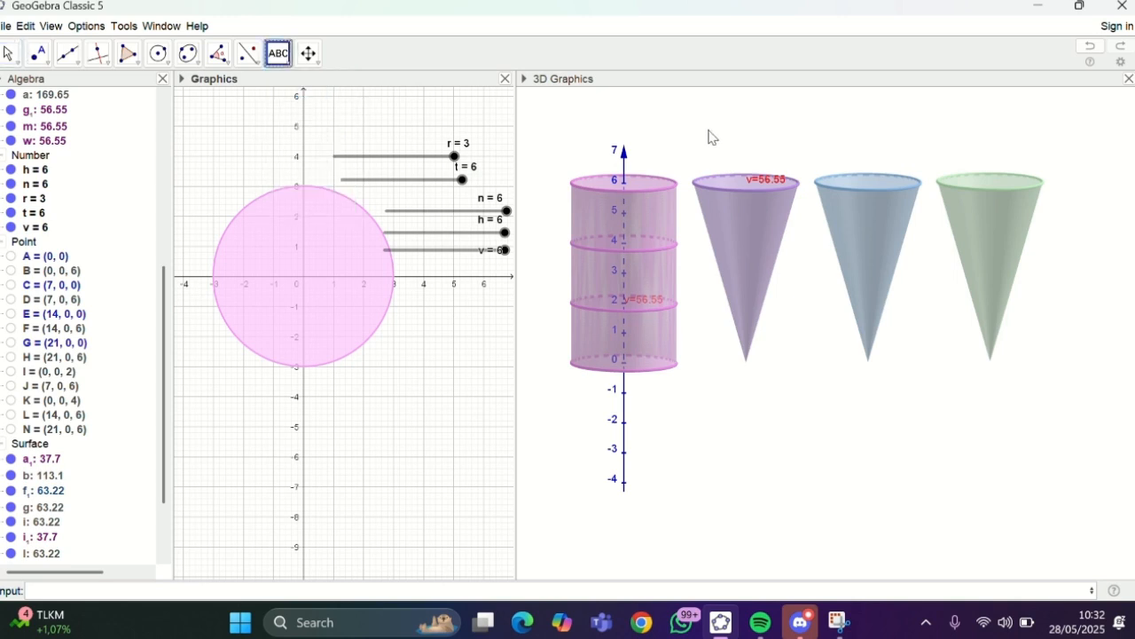
click(759, 411)
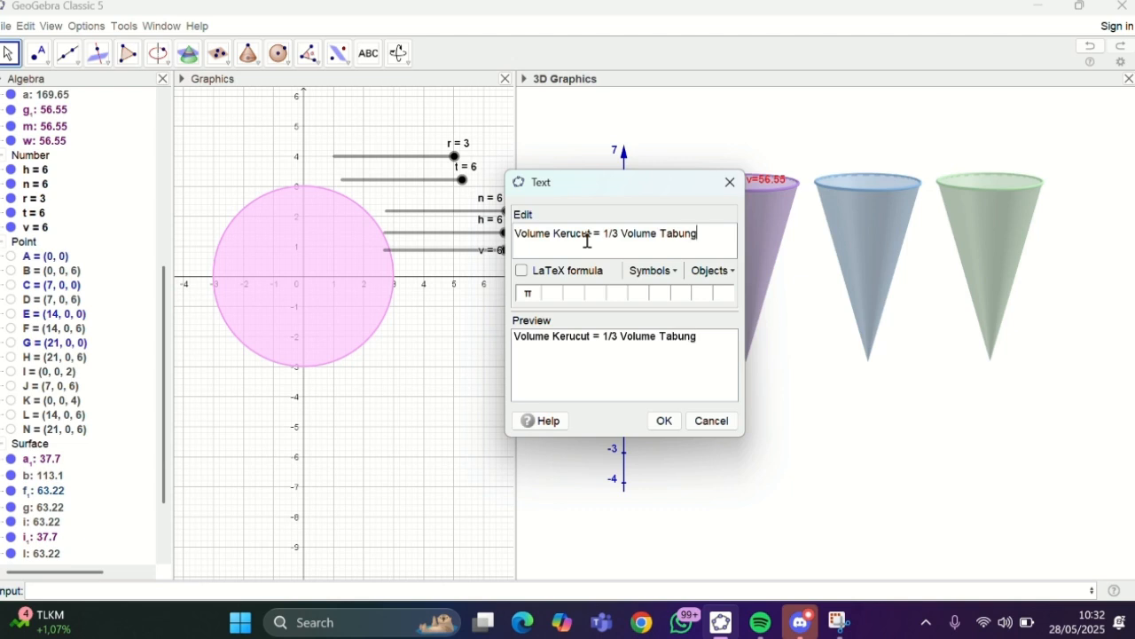
click(660, 419)
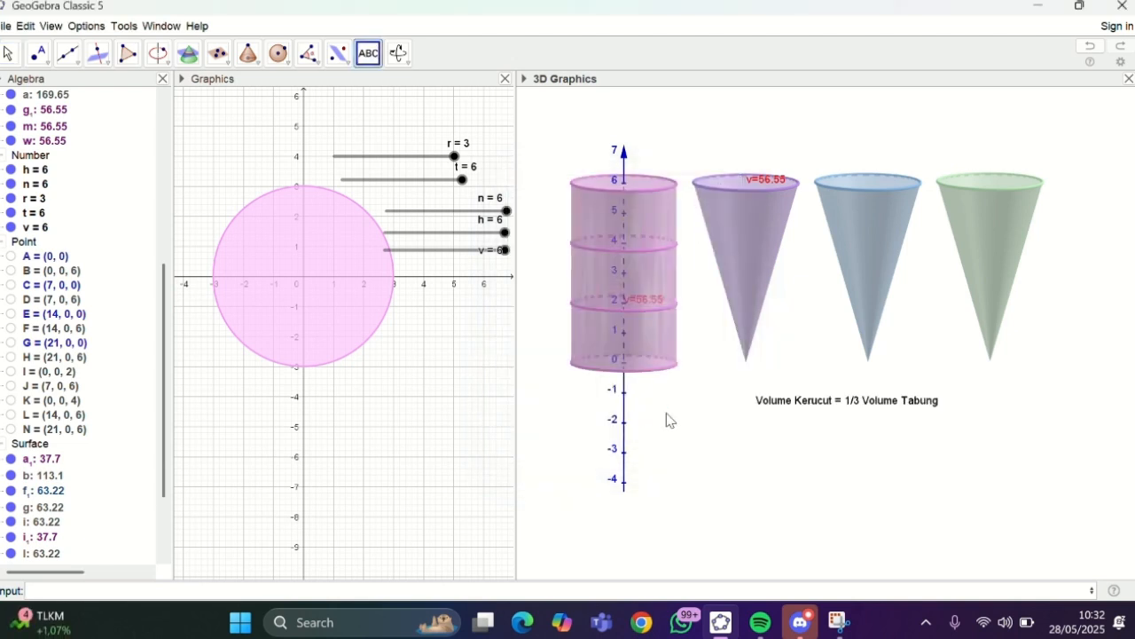
drag(787, 412, 734, 410)
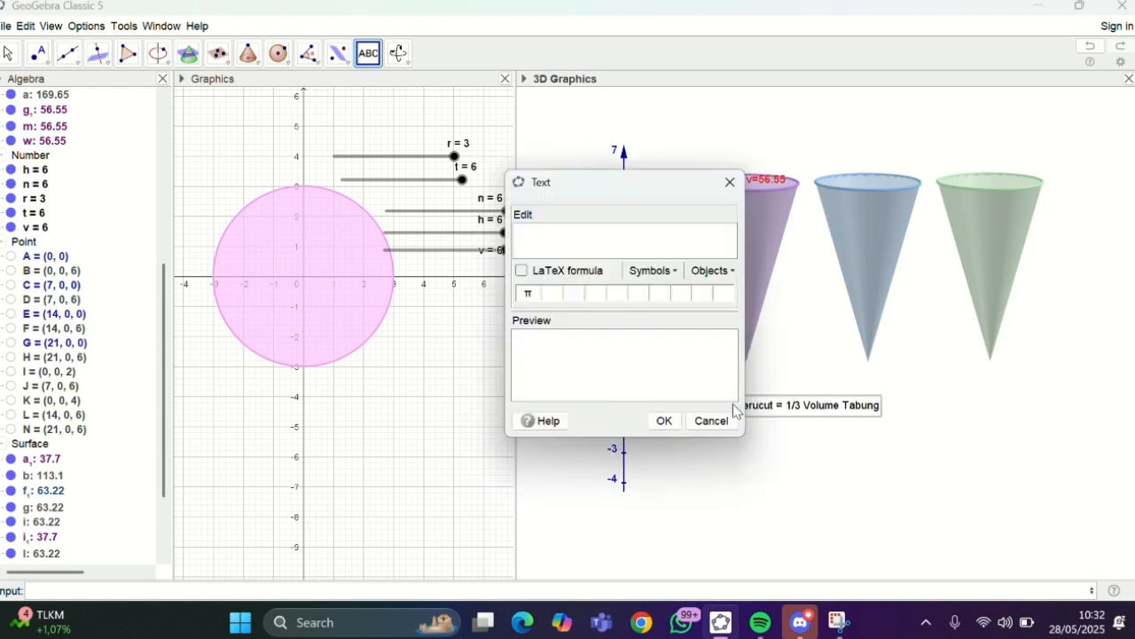
click(730, 182)
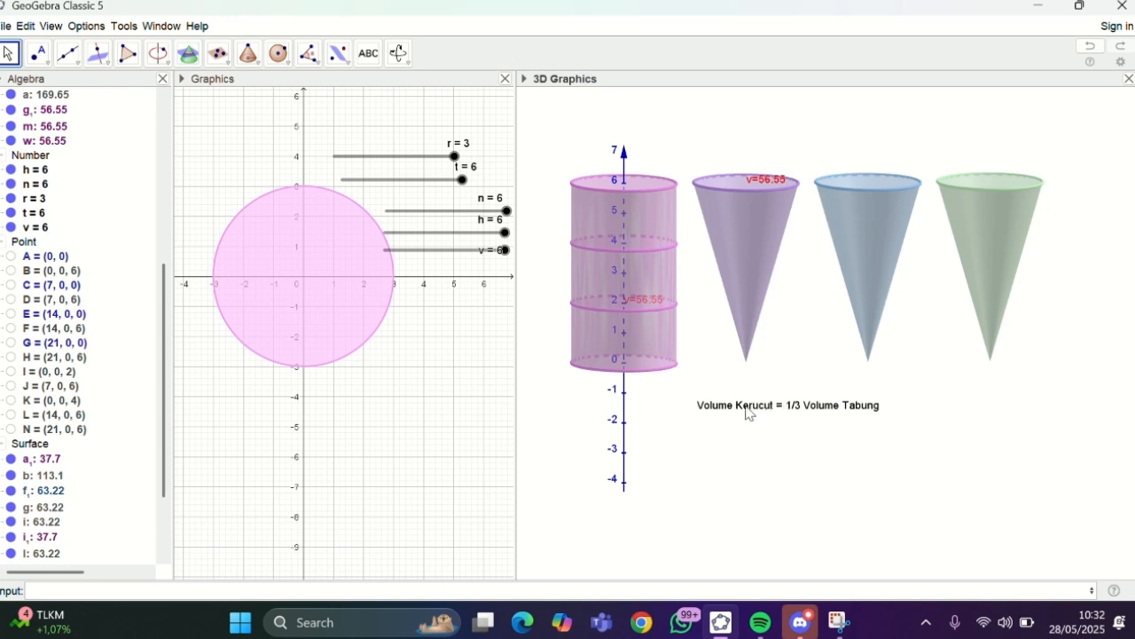
click(366, 57)
click(367, 57)
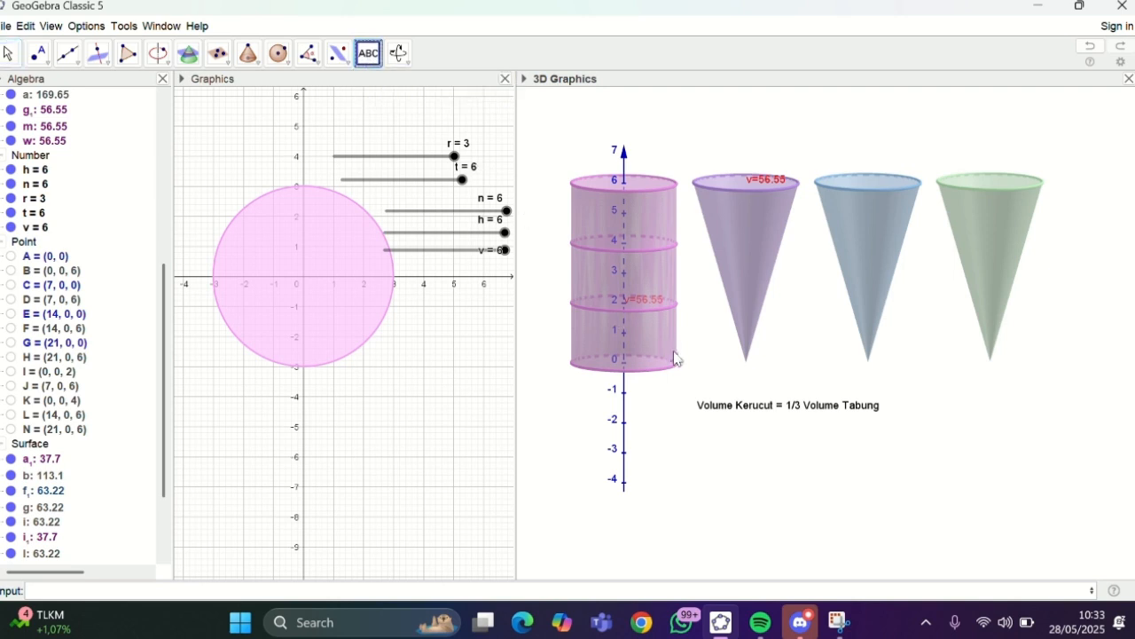
click(726, 410)
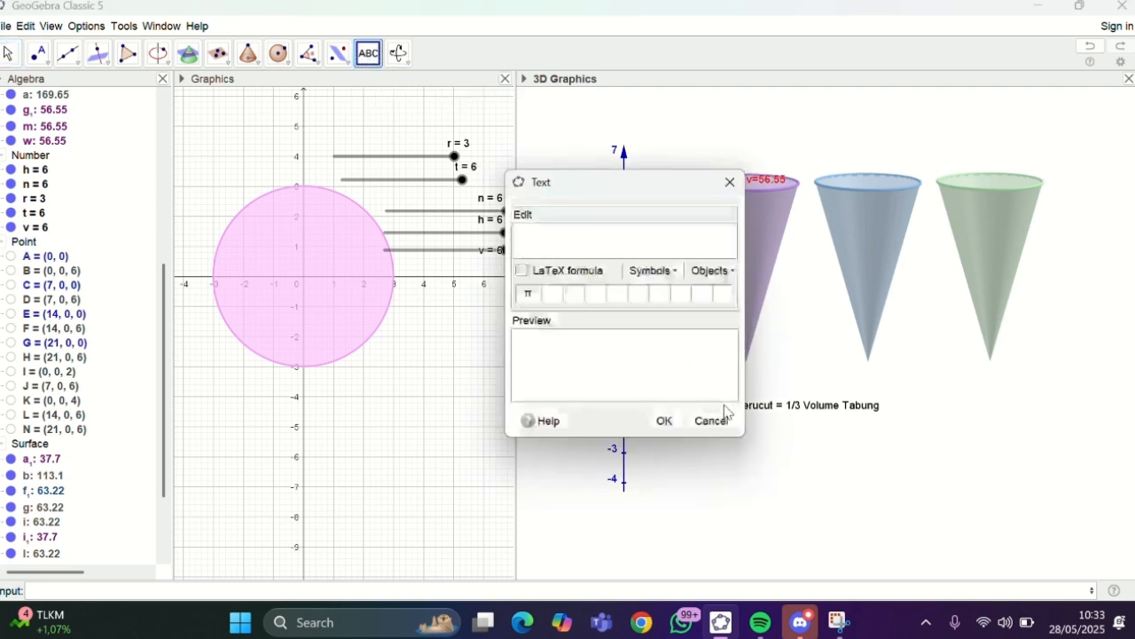
click(730, 183)
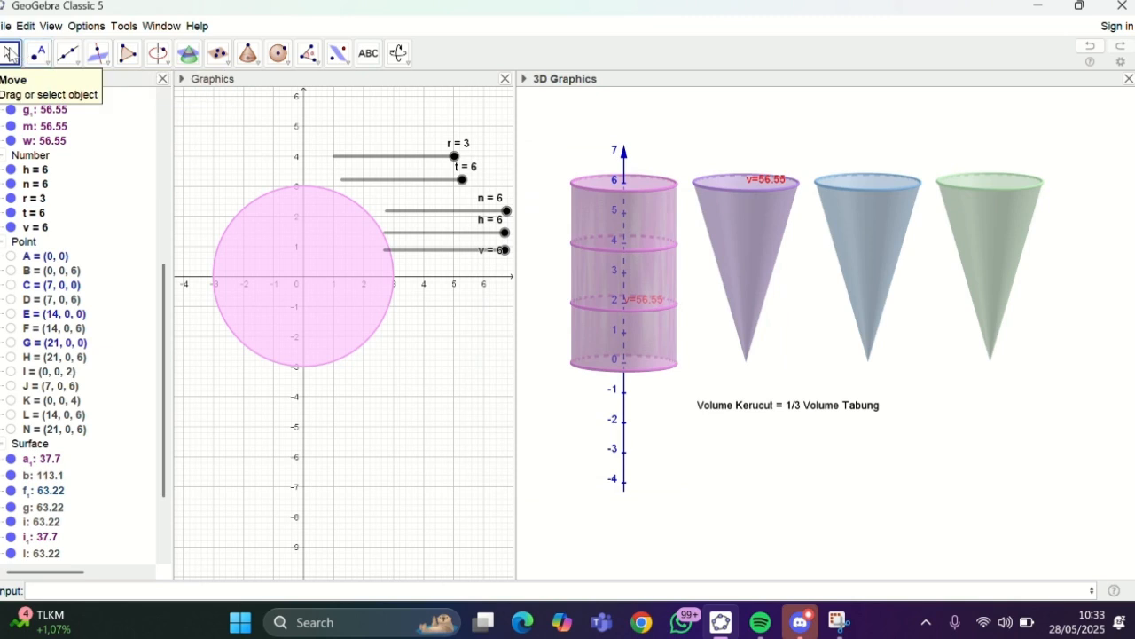
right_click(737, 412)
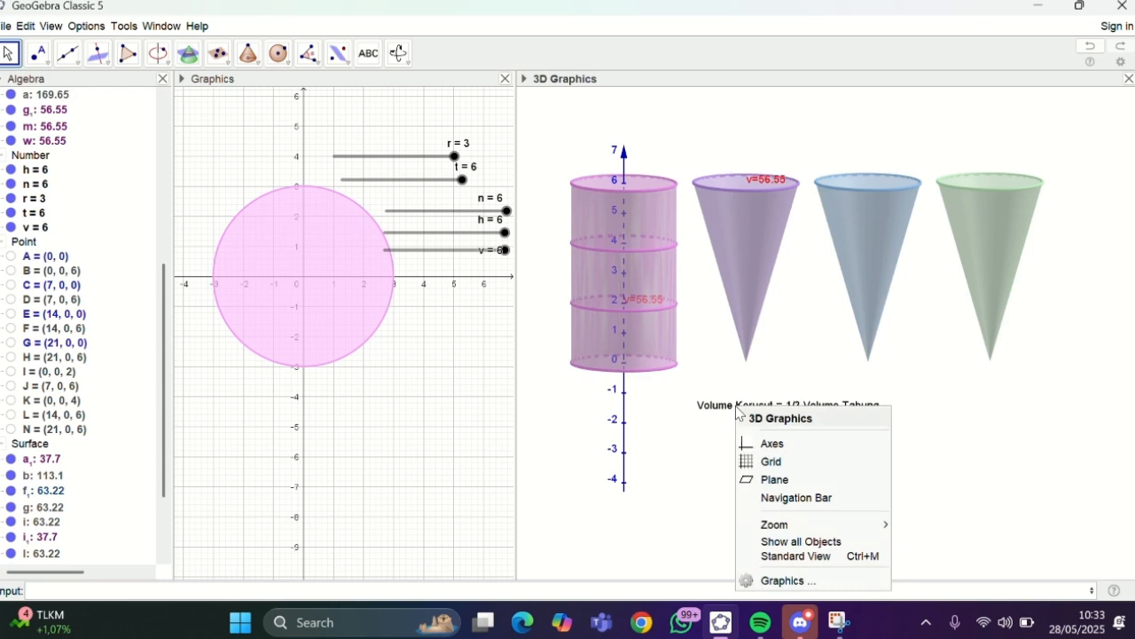
key(Escape)
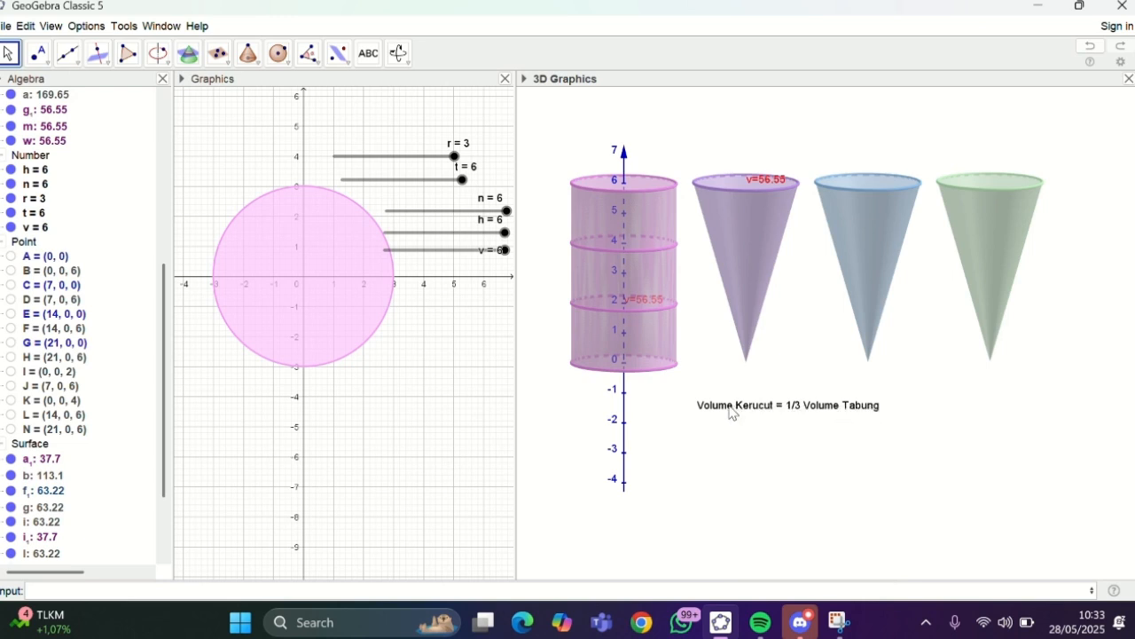
double_click(754, 278)
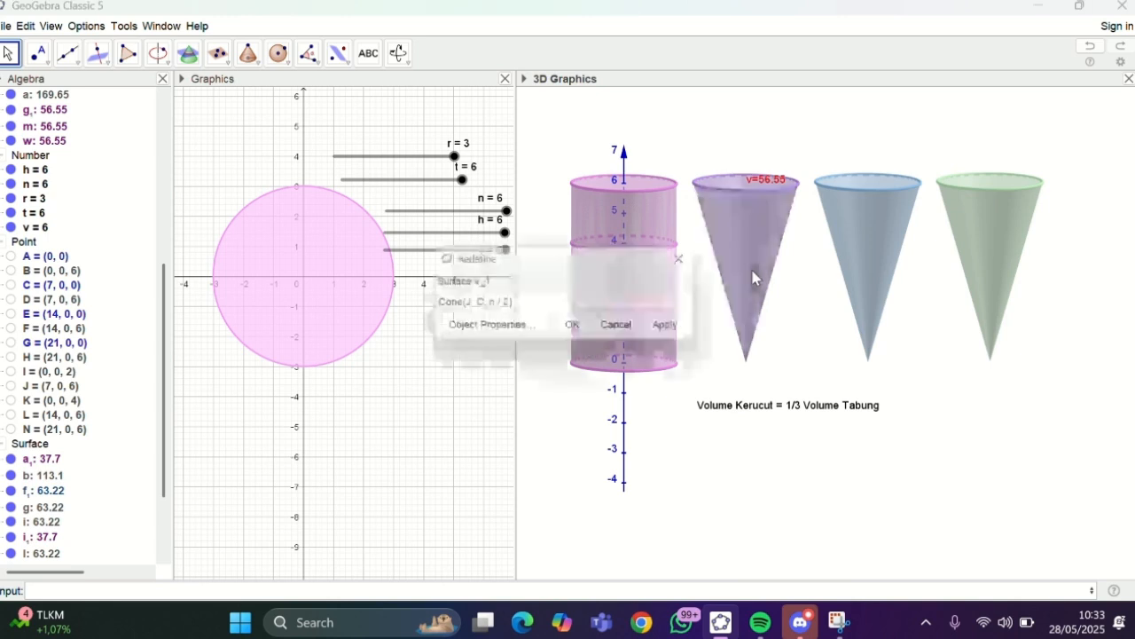
click(691, 259)
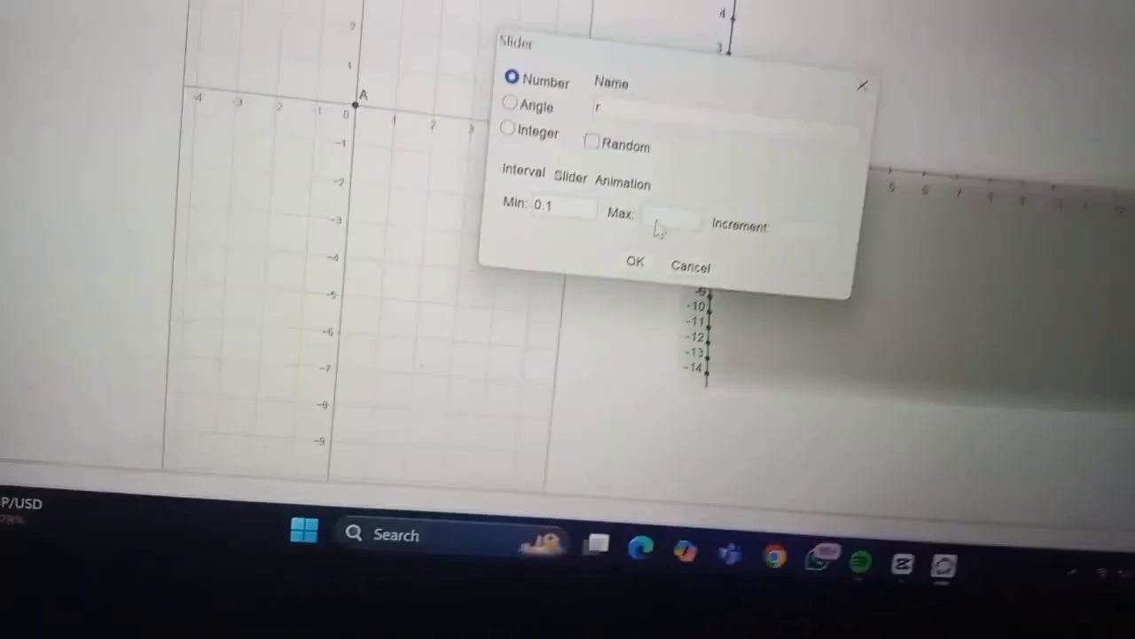
Step: Finish creating the number slider r with a maximum of 3 and an increment of 1
click(667, 220)
text(3)
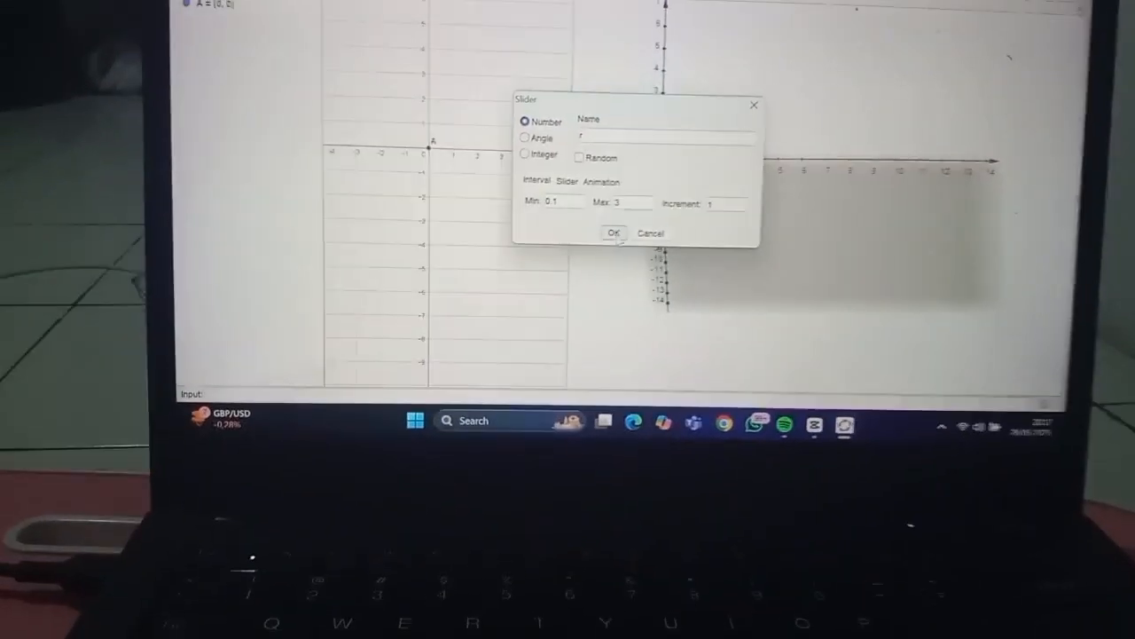
click(597, 271)
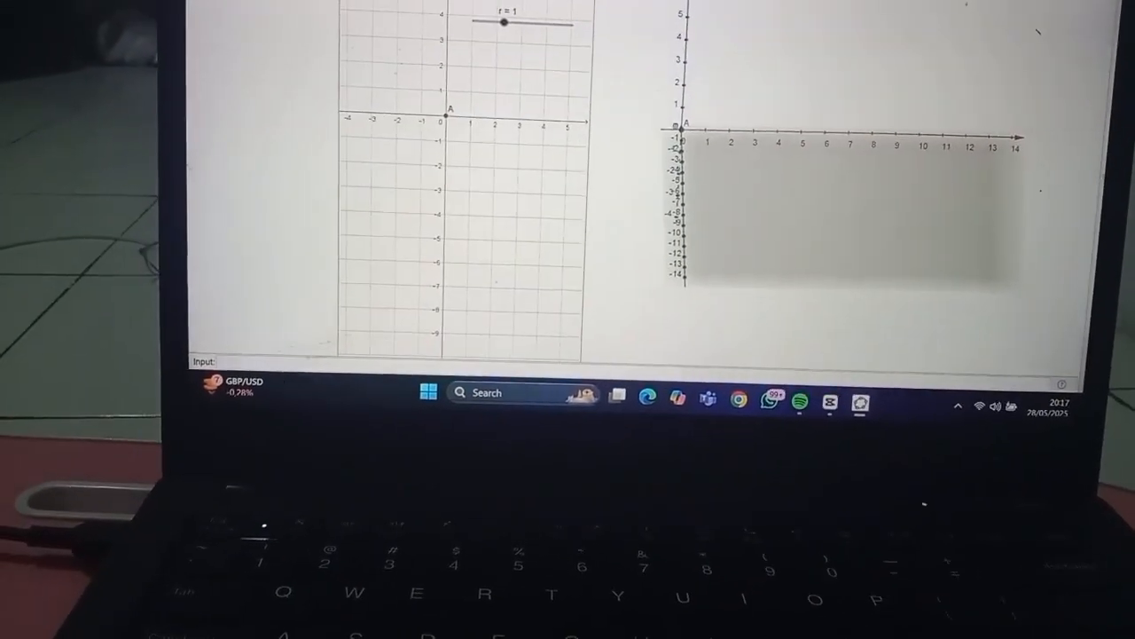
Step: Create a number slider named t with minimum 0.1, maximum 6 and increment 1
click(488, 53)
text(t)
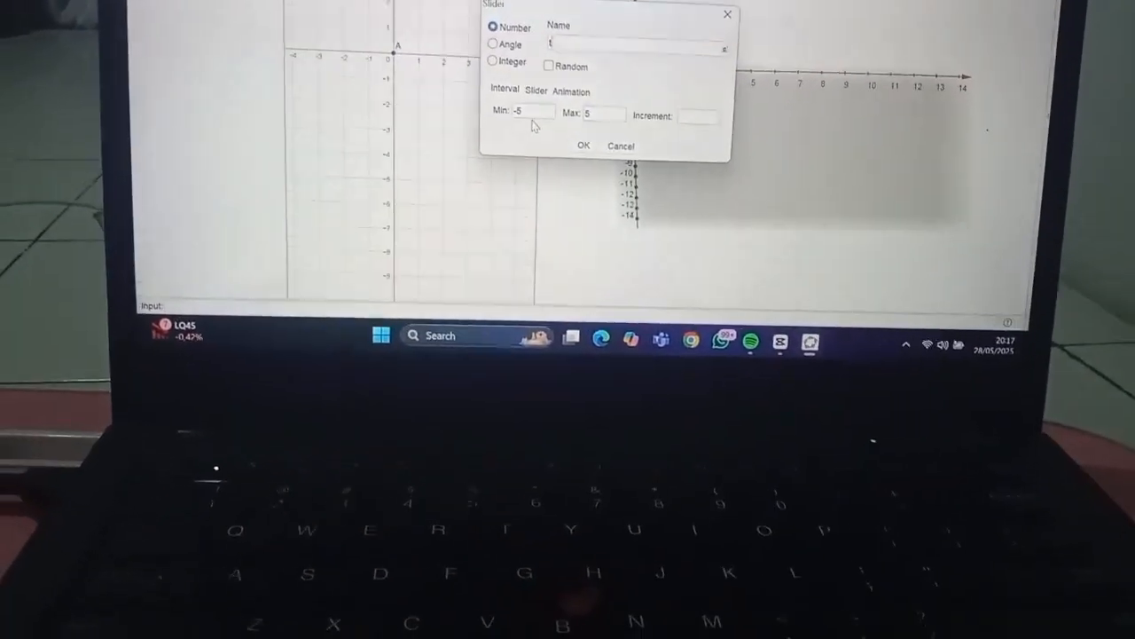
click(534, 114)
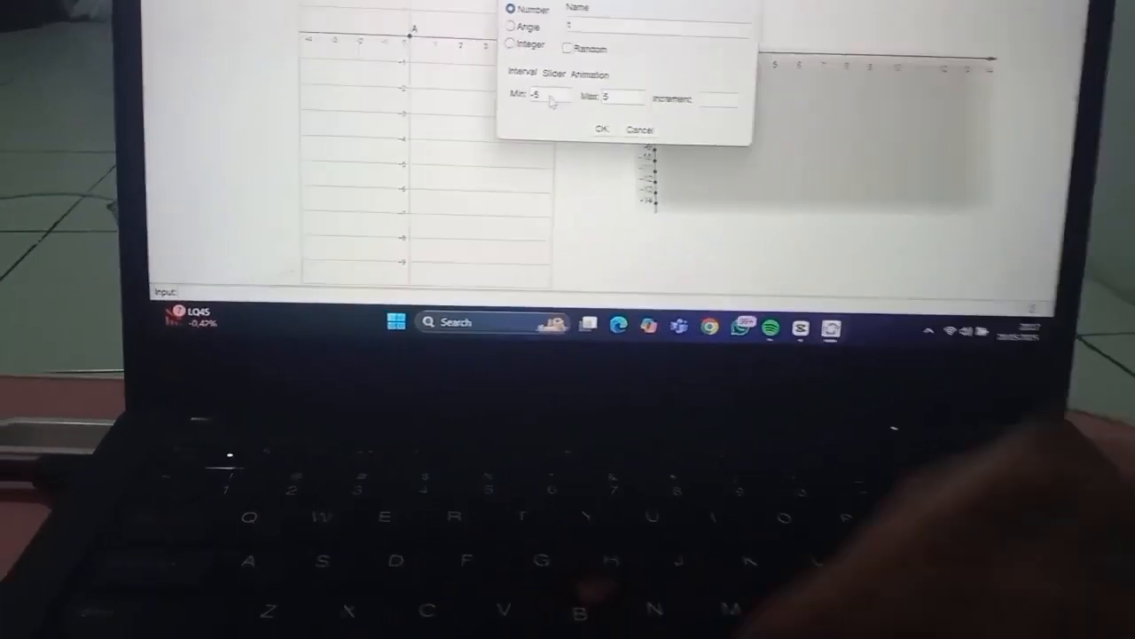
key(BackSpace)
key(BackSpace)
text(0.1)
click(597, 111)
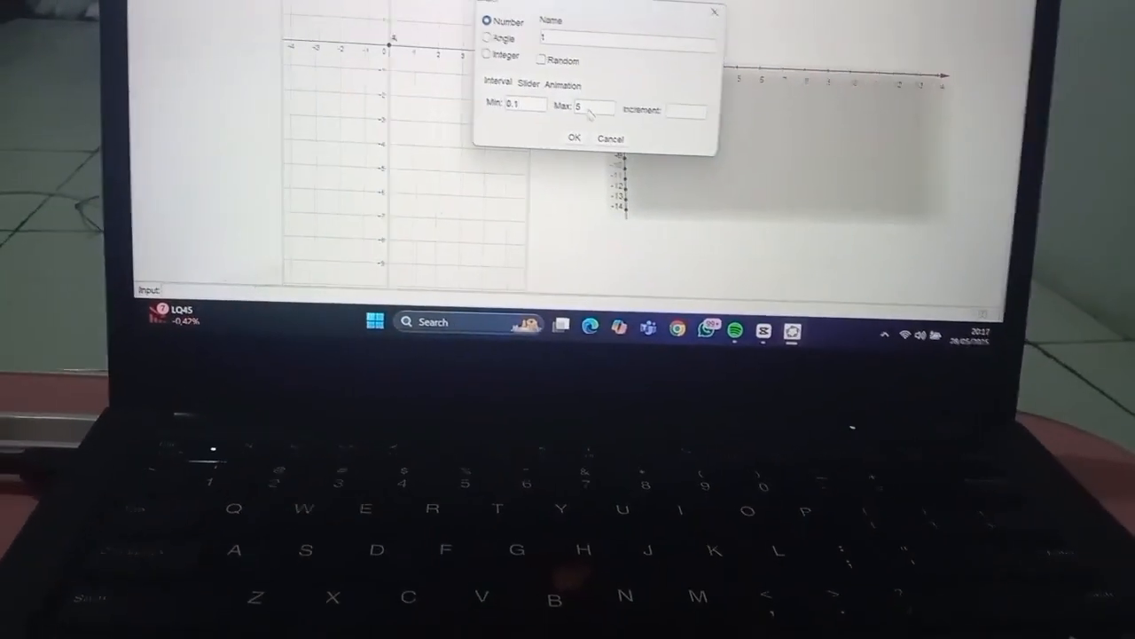
key(BackSpace)
text(6)
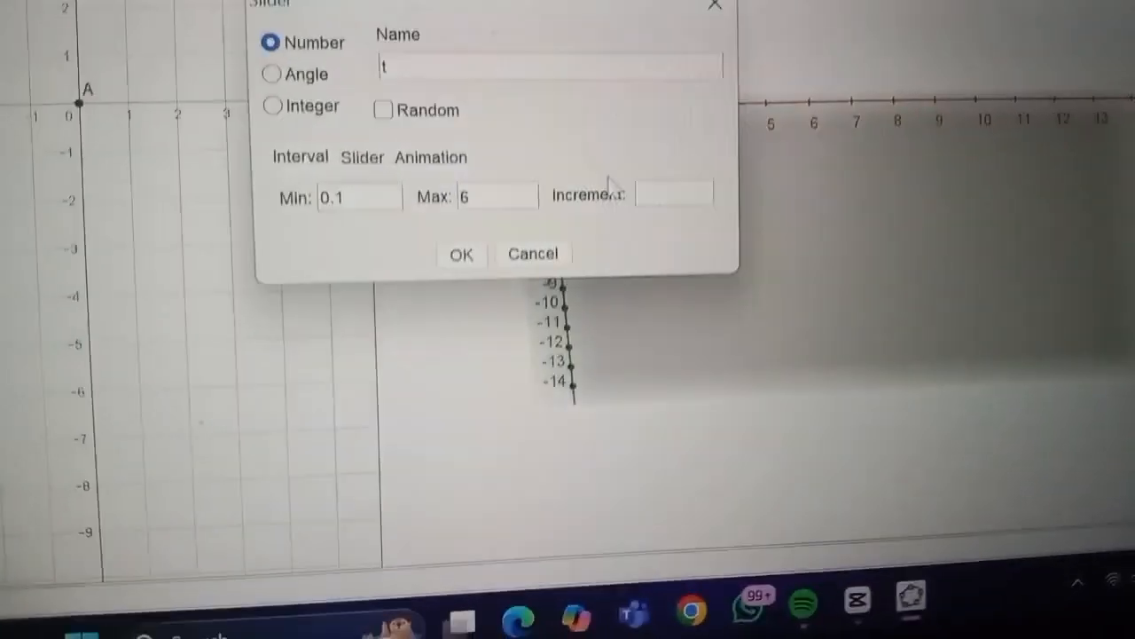
click(640, 326)
text(1)
click(606, 224)
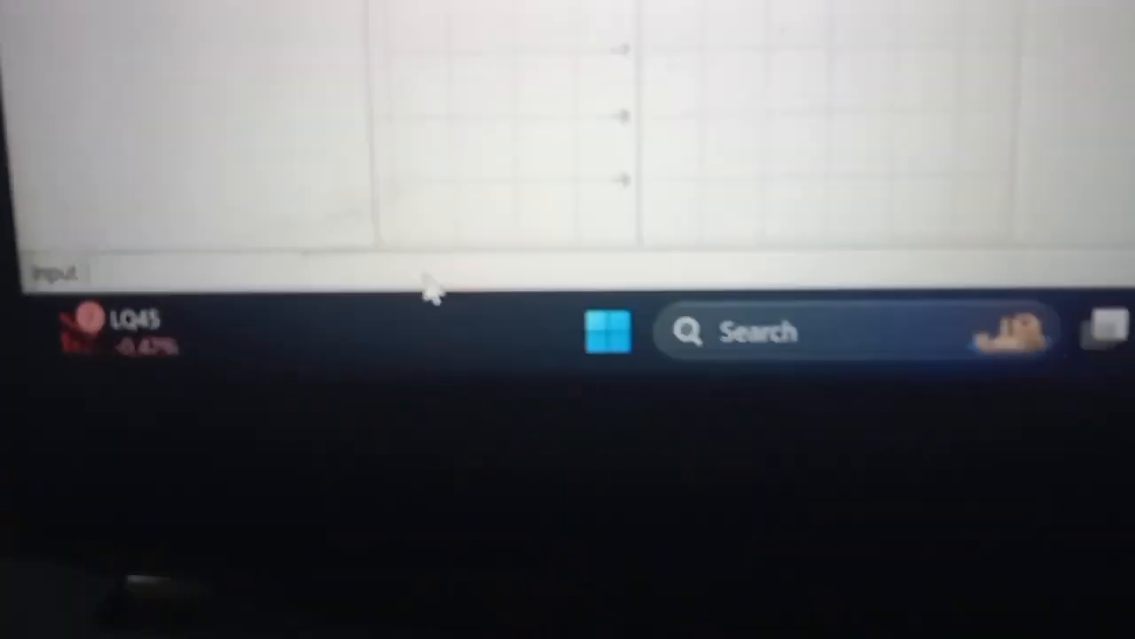
Step: Define the point B = (0,0,t) and dismiss the leftover dialog for a new slider
text(B=()
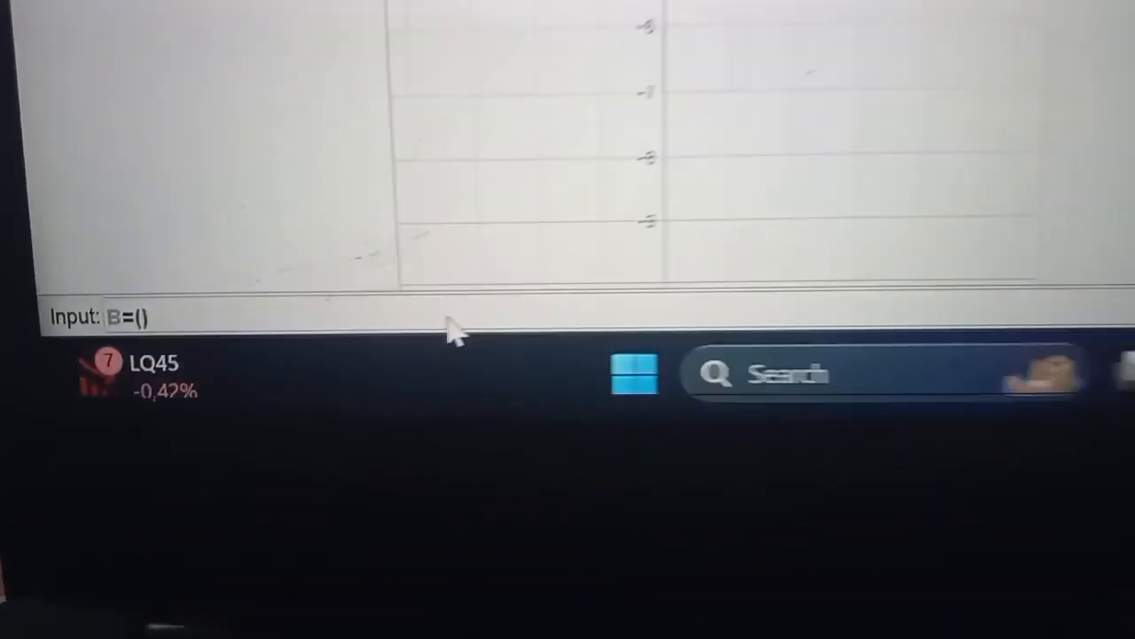
text(0,0,t)
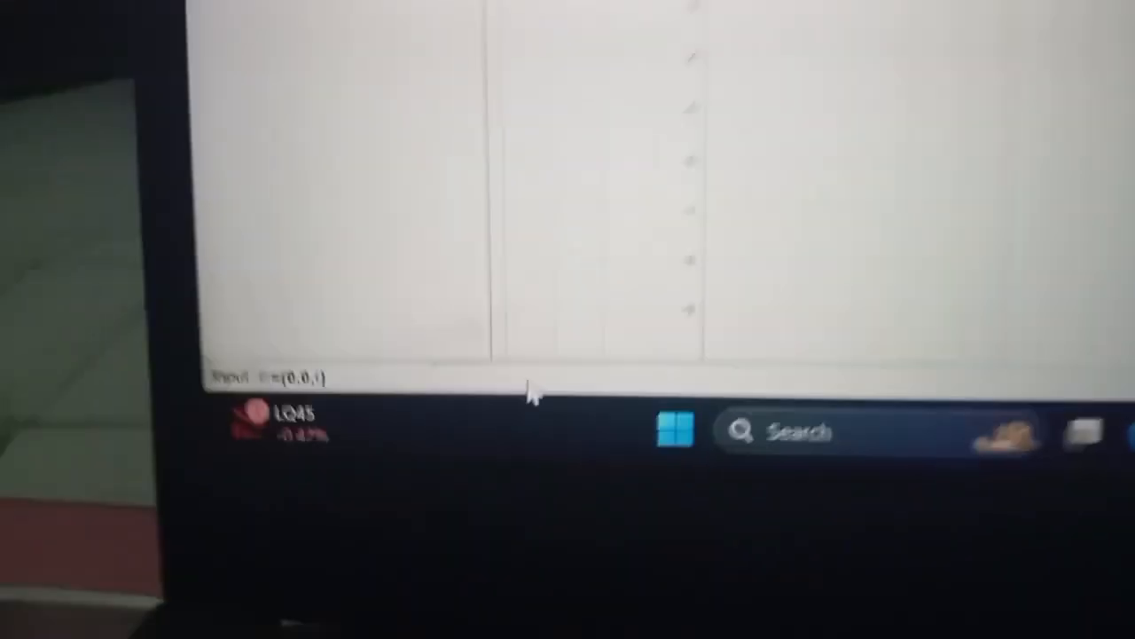
key(Return)
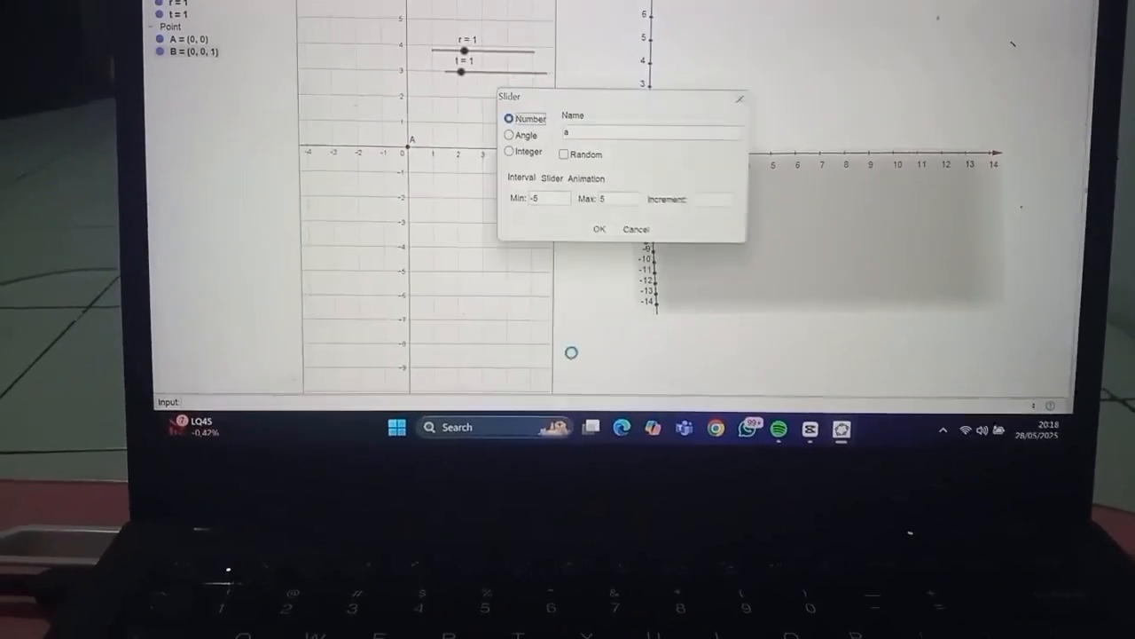
click(739, 109)
Step: Create a cylinder between points A and B with radius r
click(393, 94)
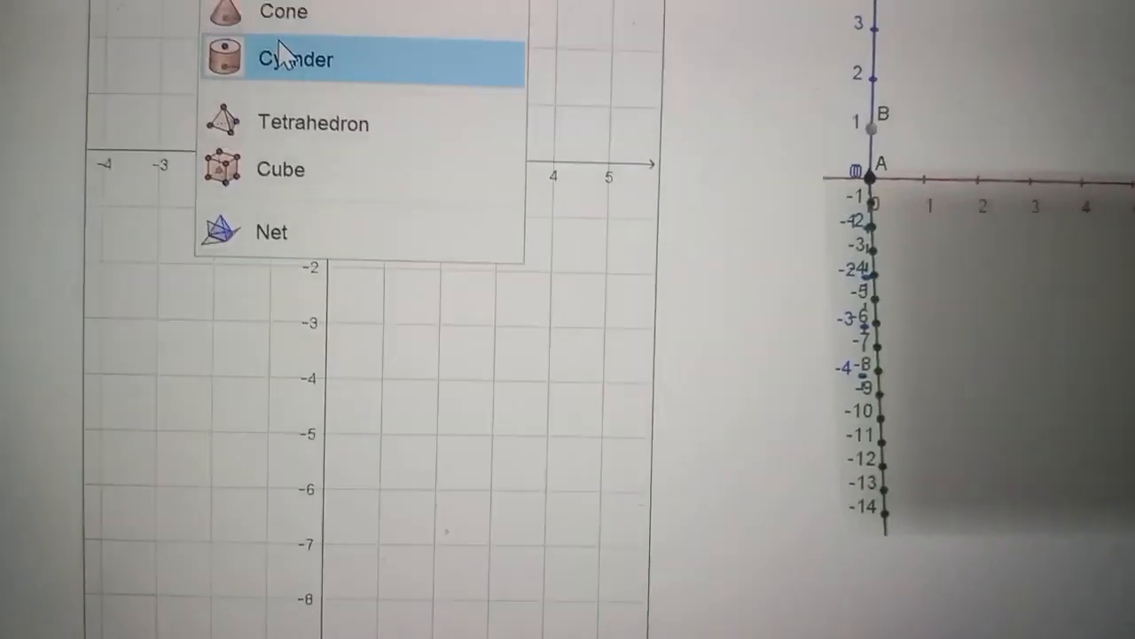
click(282, 59)
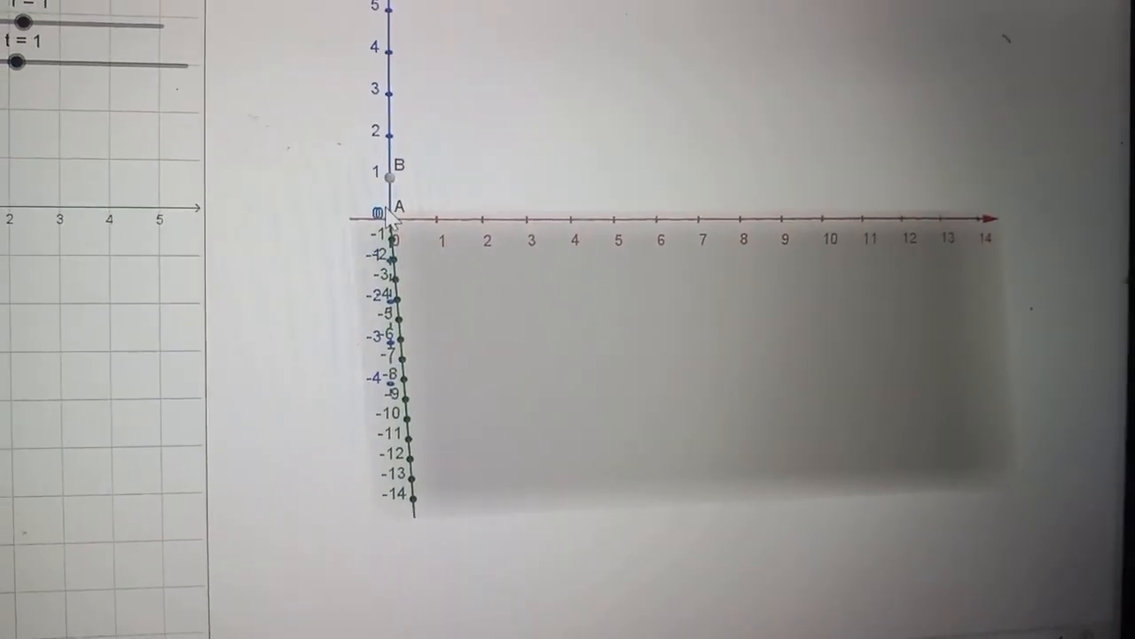
click(385, 173)
text(r)
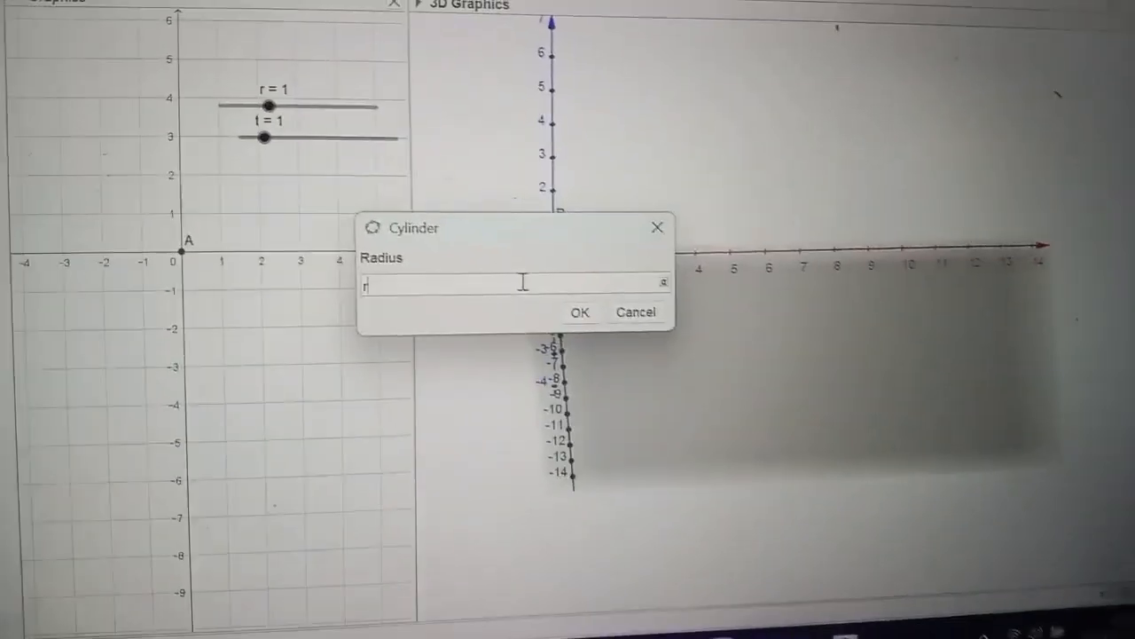
click(643, 304)
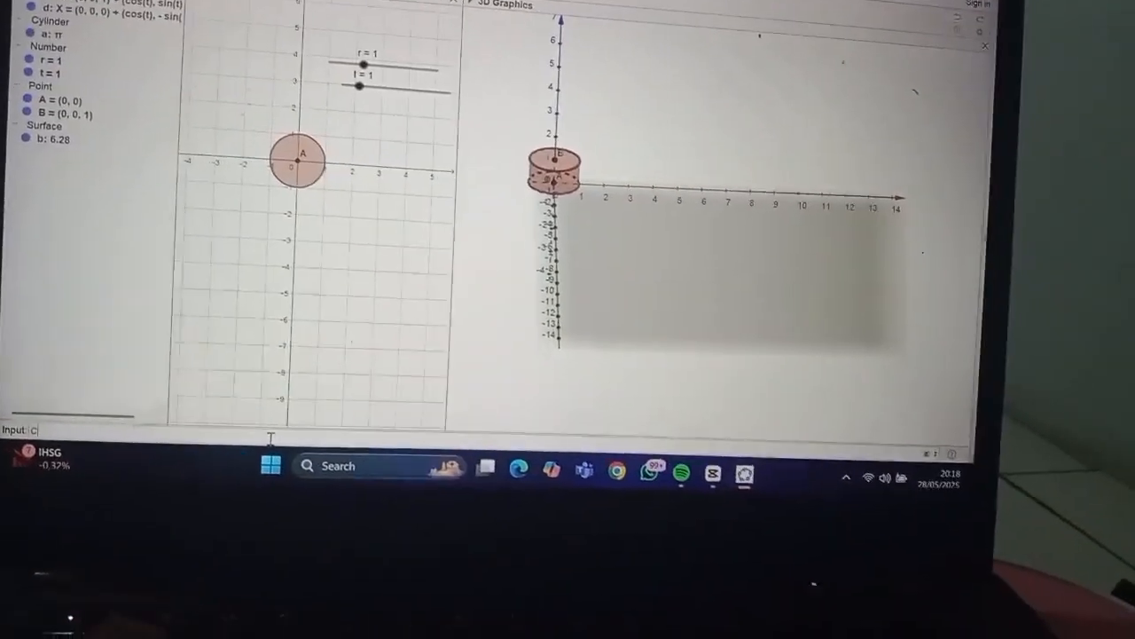
Step: Define the points C = (7,0,0) and D = (7,0,1) for the cone's axis
text(C=()
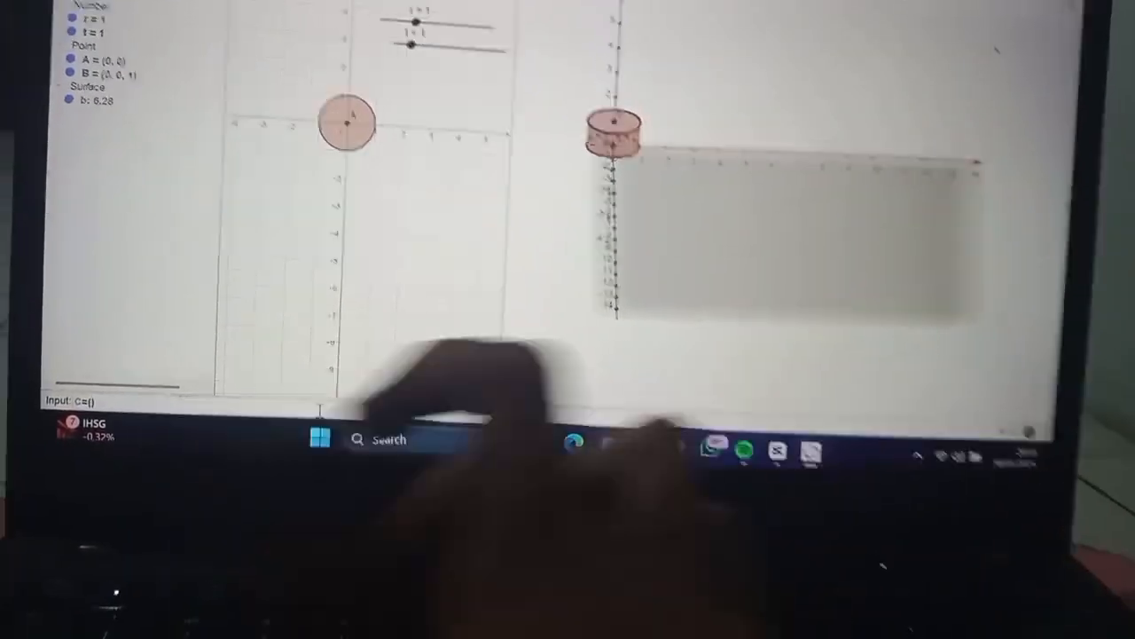
text(7,0,)
text(0)
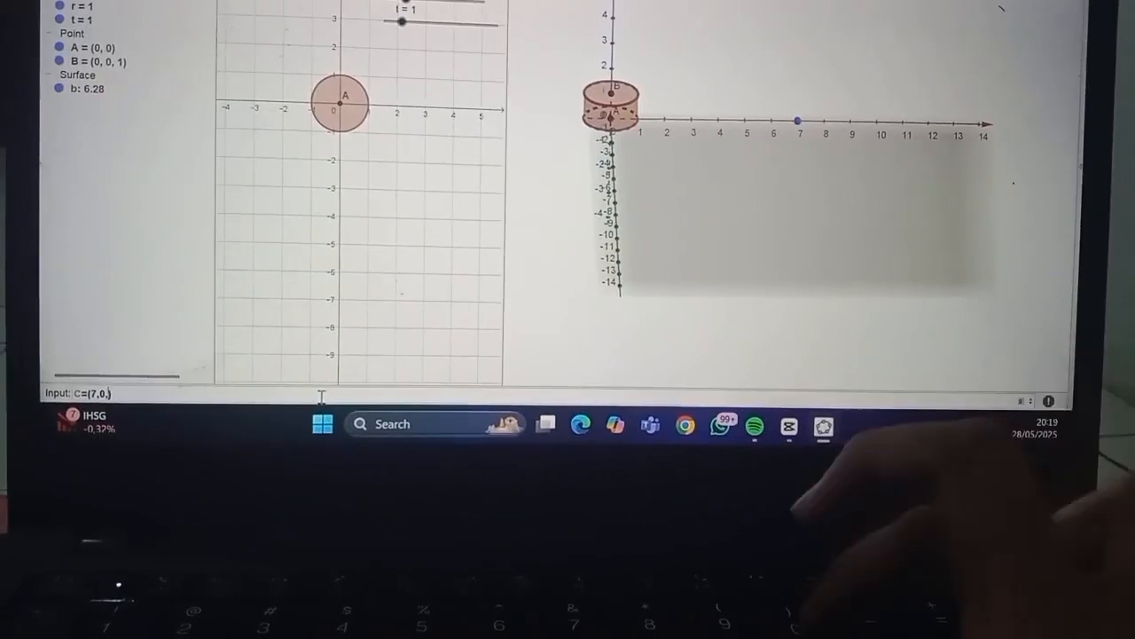
key(Return)
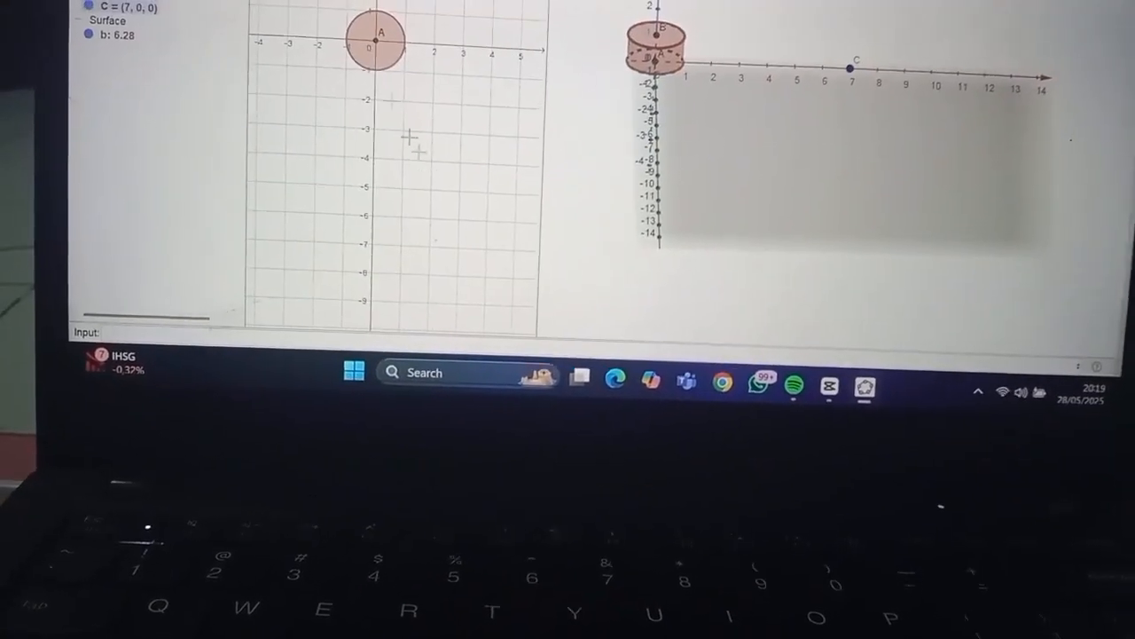
text(D)
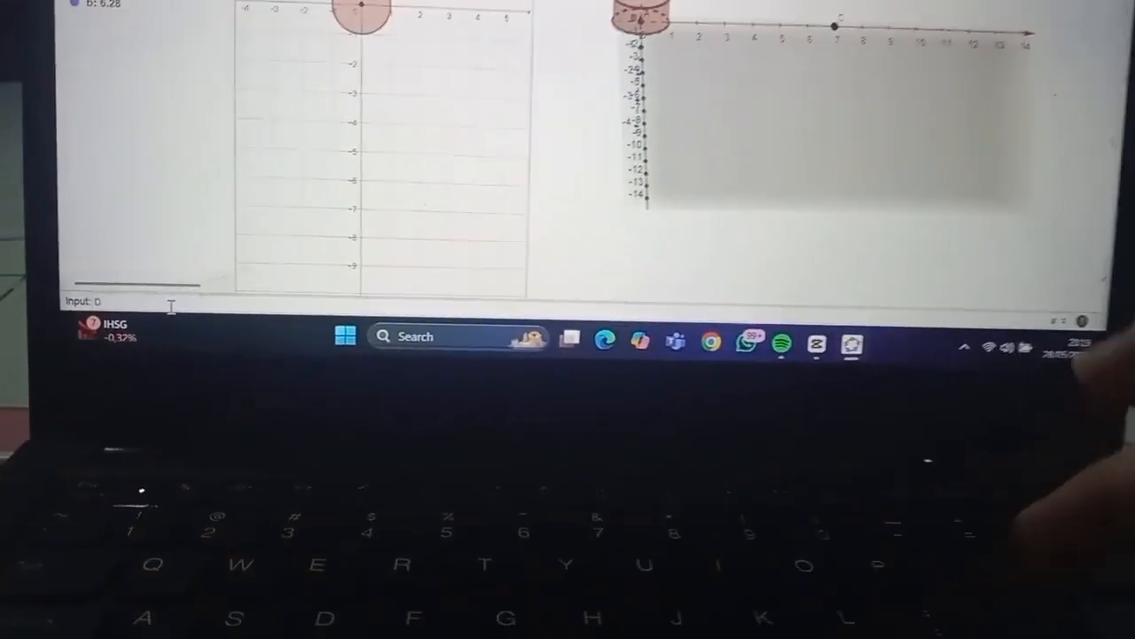
text(=(7,0,1)
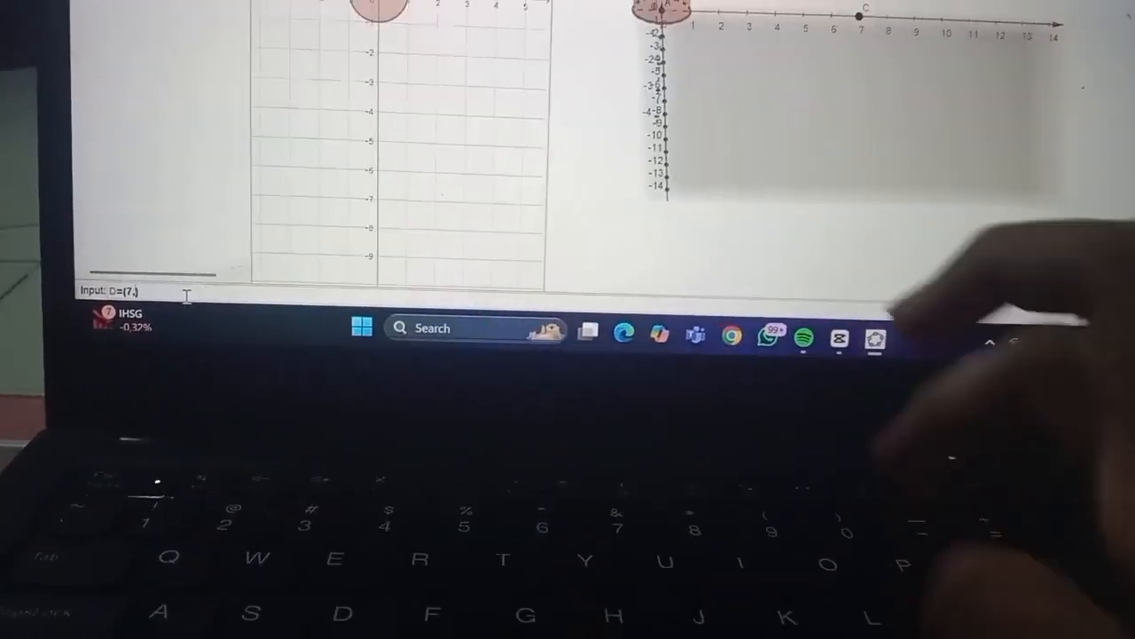
key(Return)
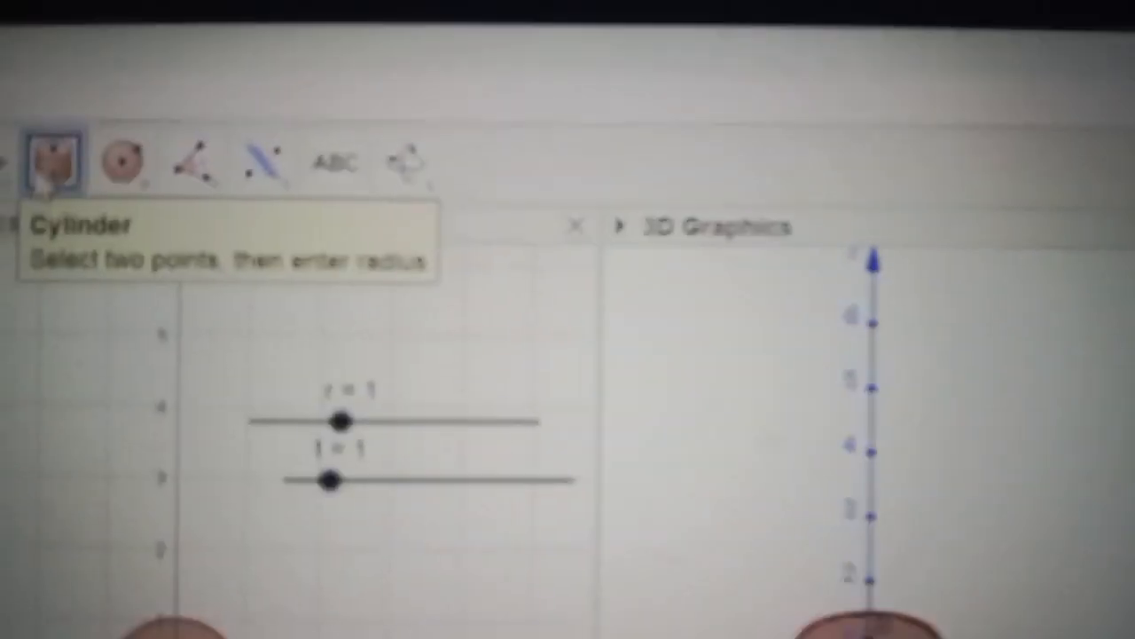
click(174, 179)
click(204, 187)
click(277, 418)
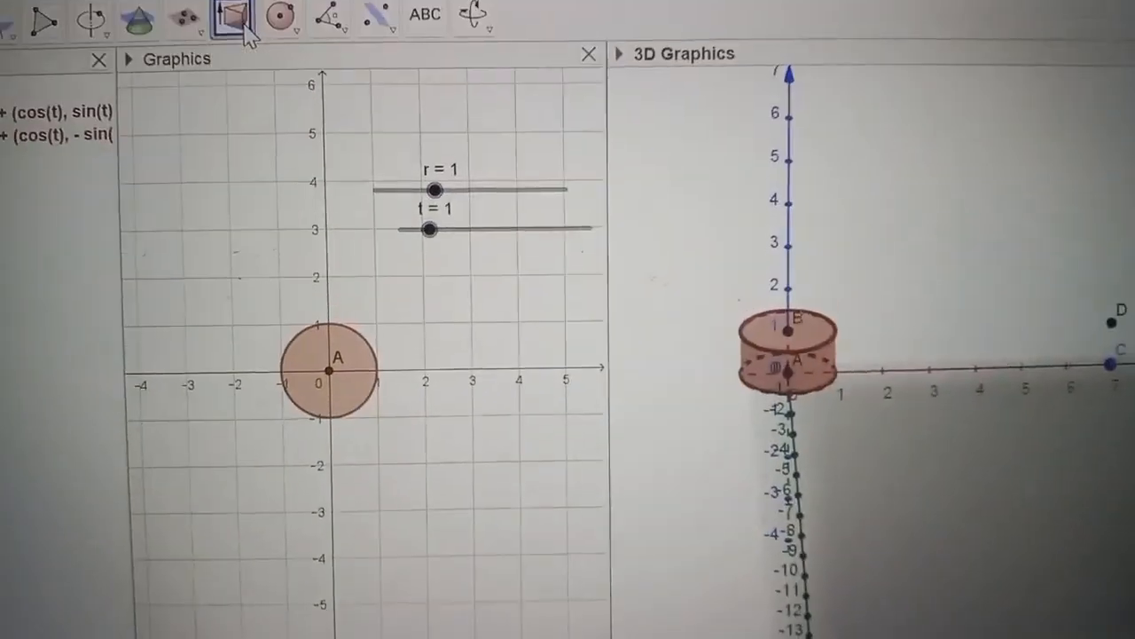
Step: Create a cone with its base centre at D, its apex at C and radius r
click(244, 102)
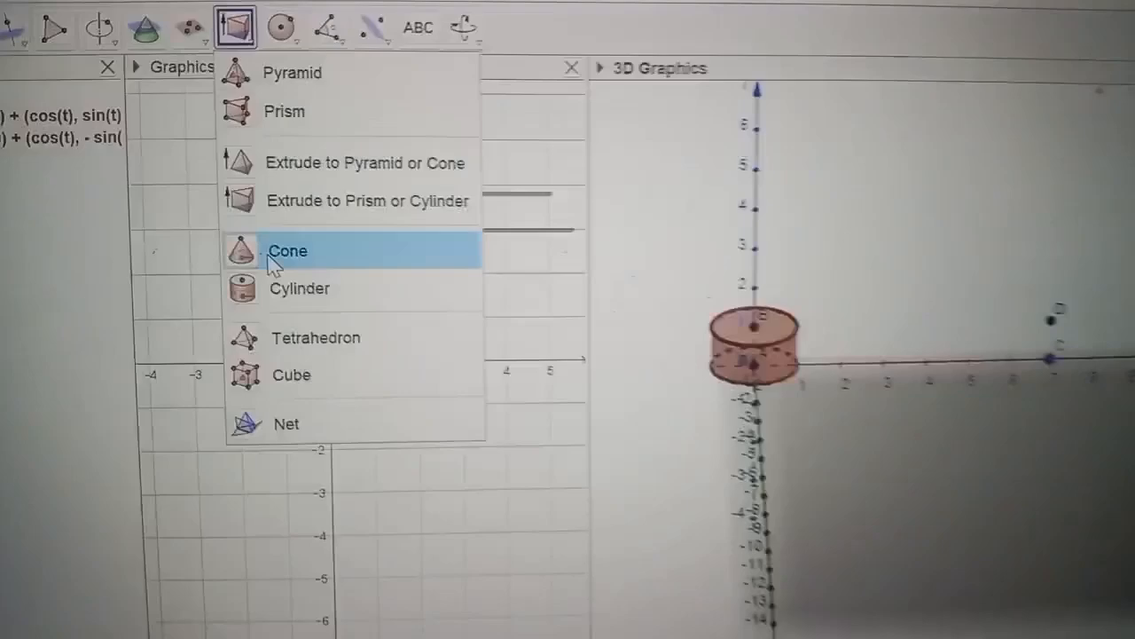
click(282, 280)
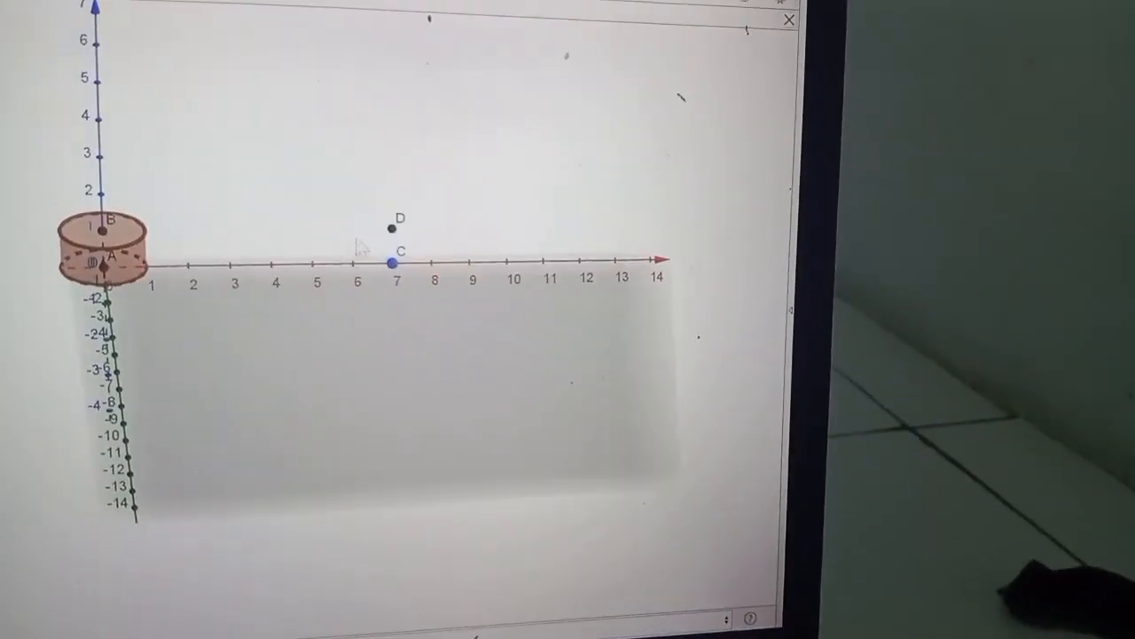
click(418, 249)
click(416, 283)
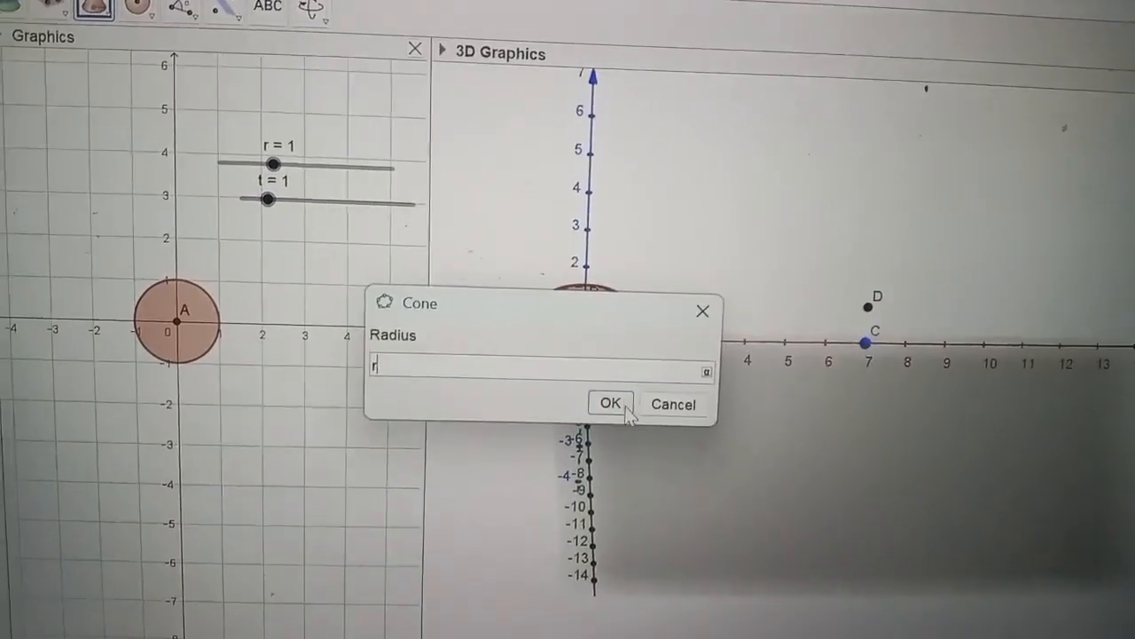
click(603, 401)
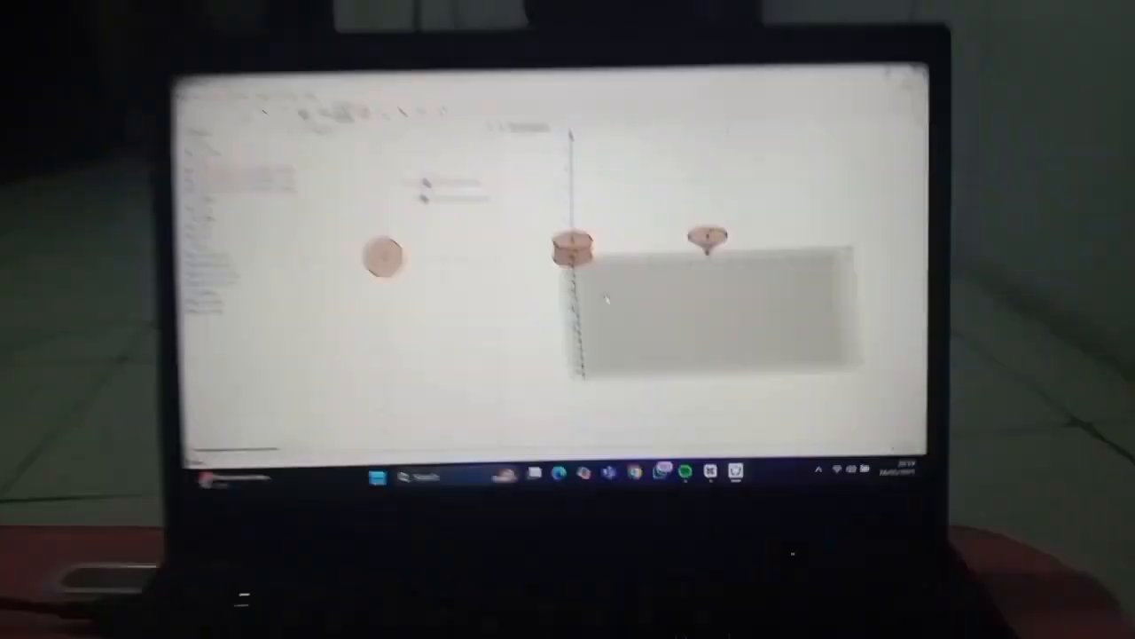